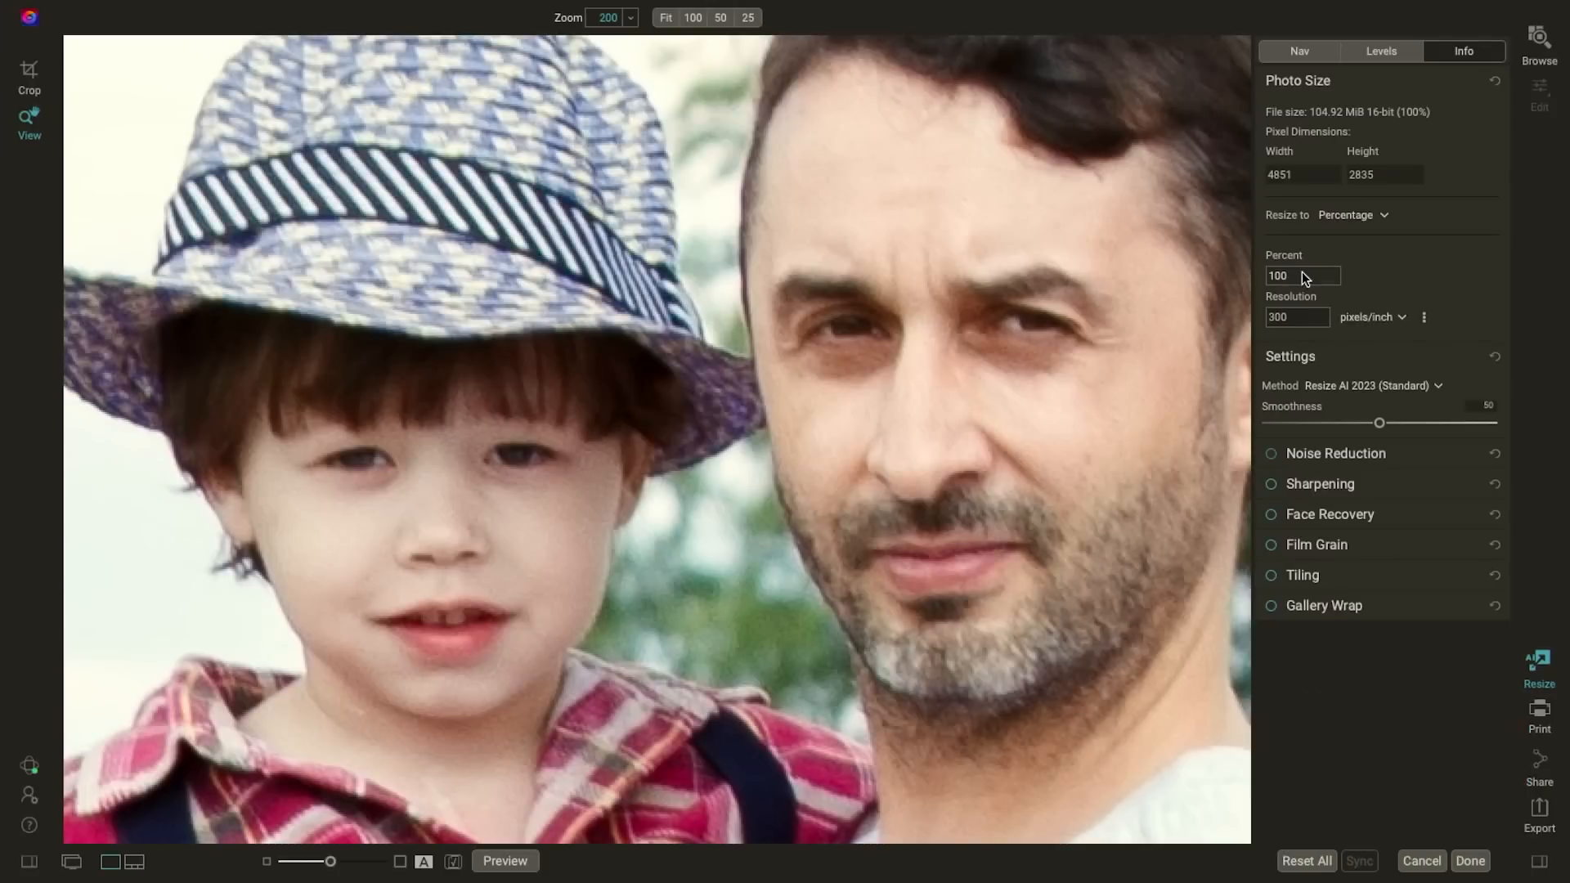
Step: Enlarge the photo of the man and child to 200 percent and inspect both faces
type("200")
key("Tab")
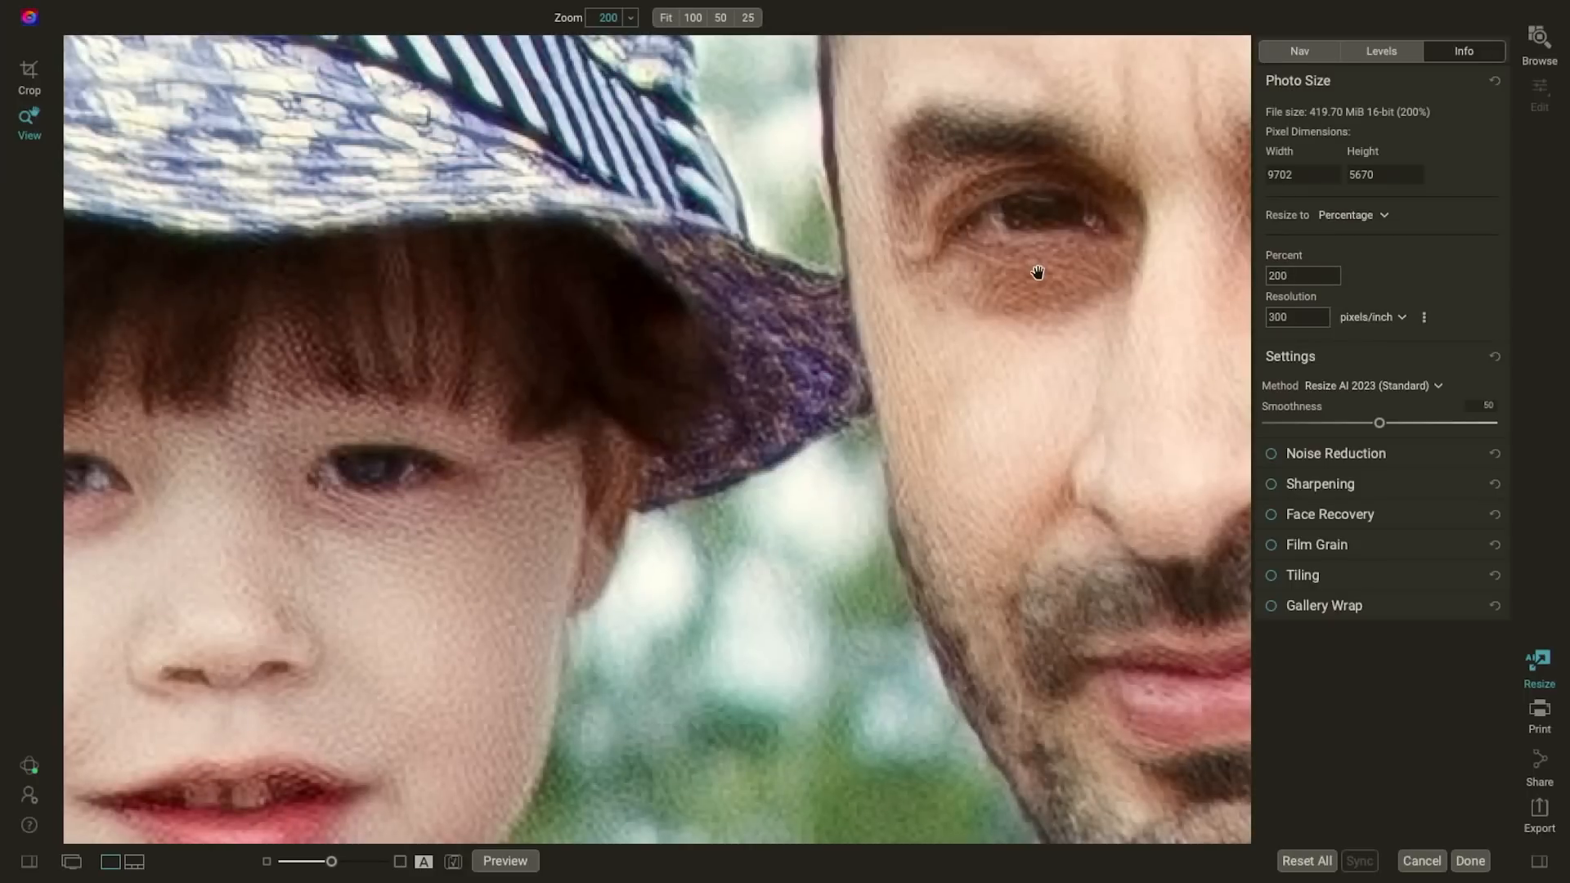
left_click_drag(1043, 484, 622, 395)
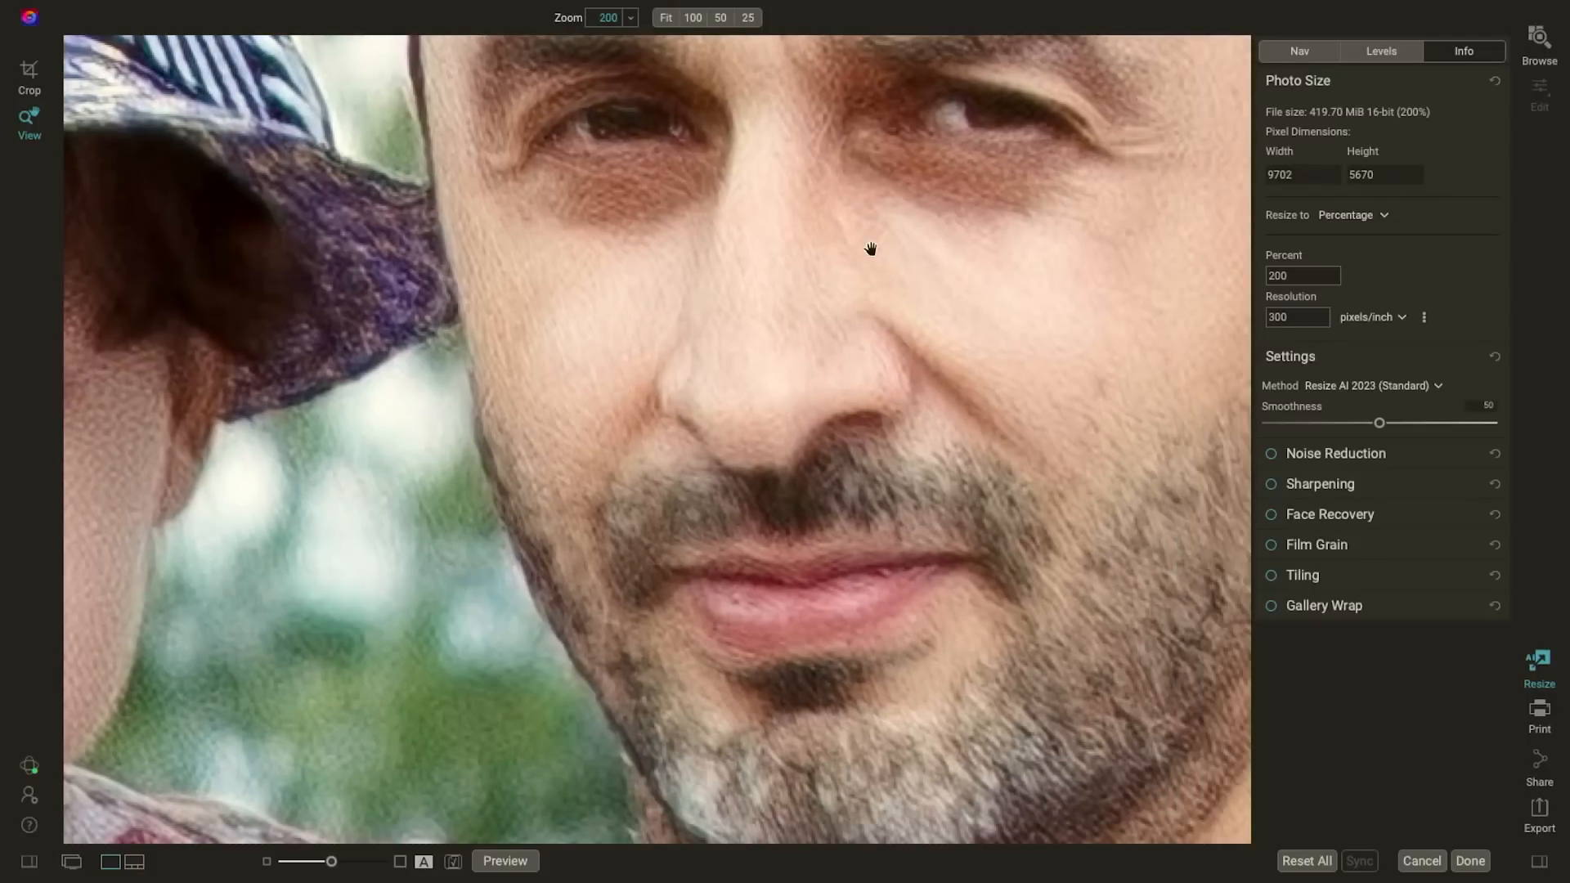
left_click_drag(870, 248, 996, 332)
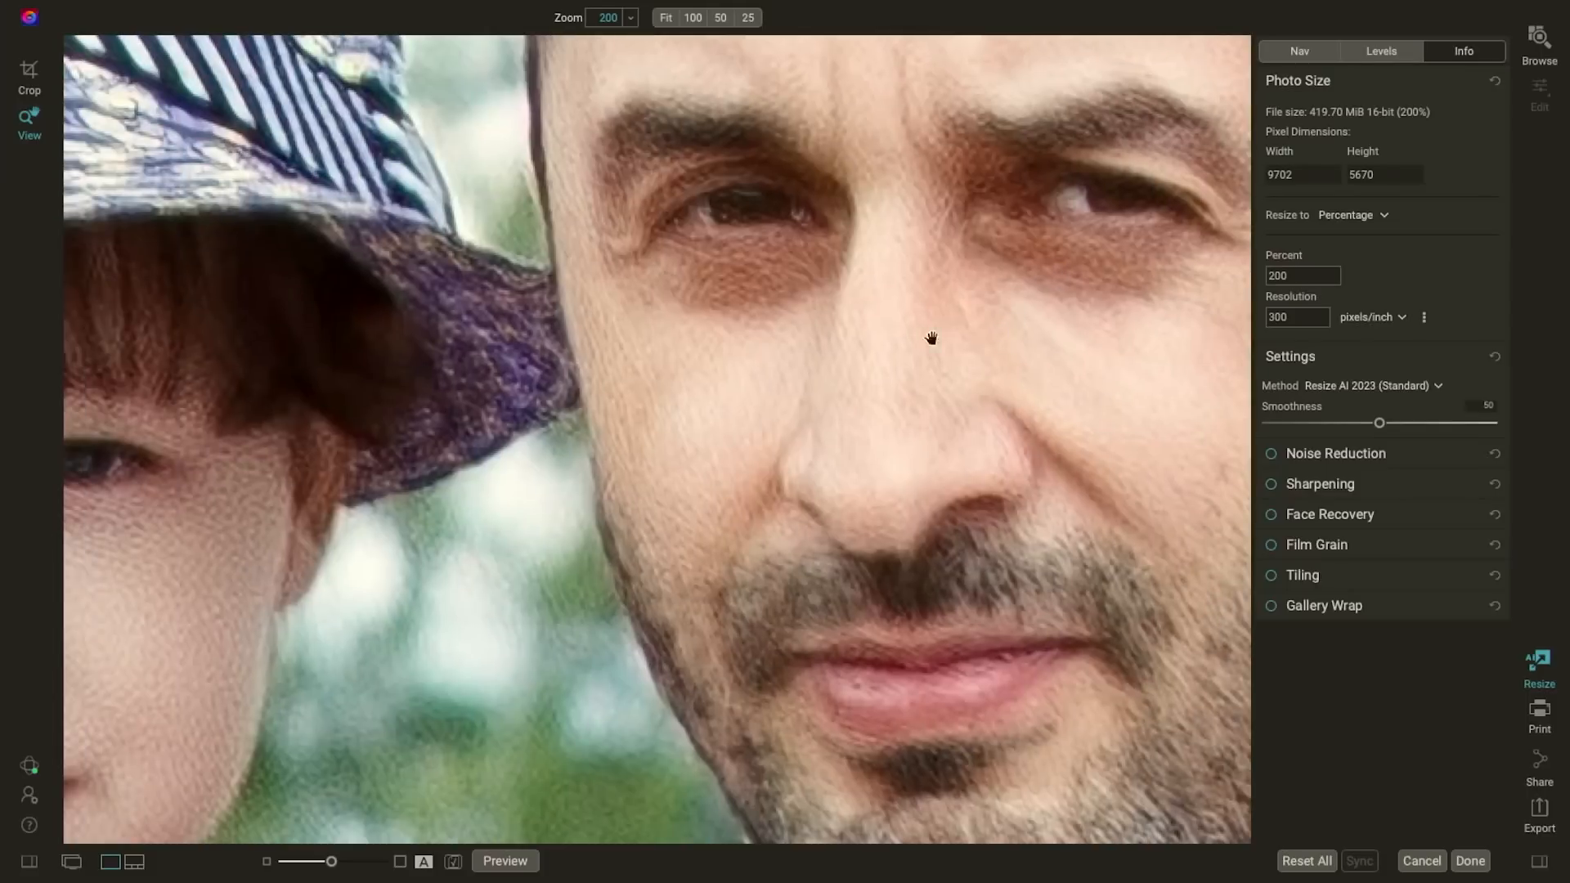
left_click_drag(572, 473, 992, 367)
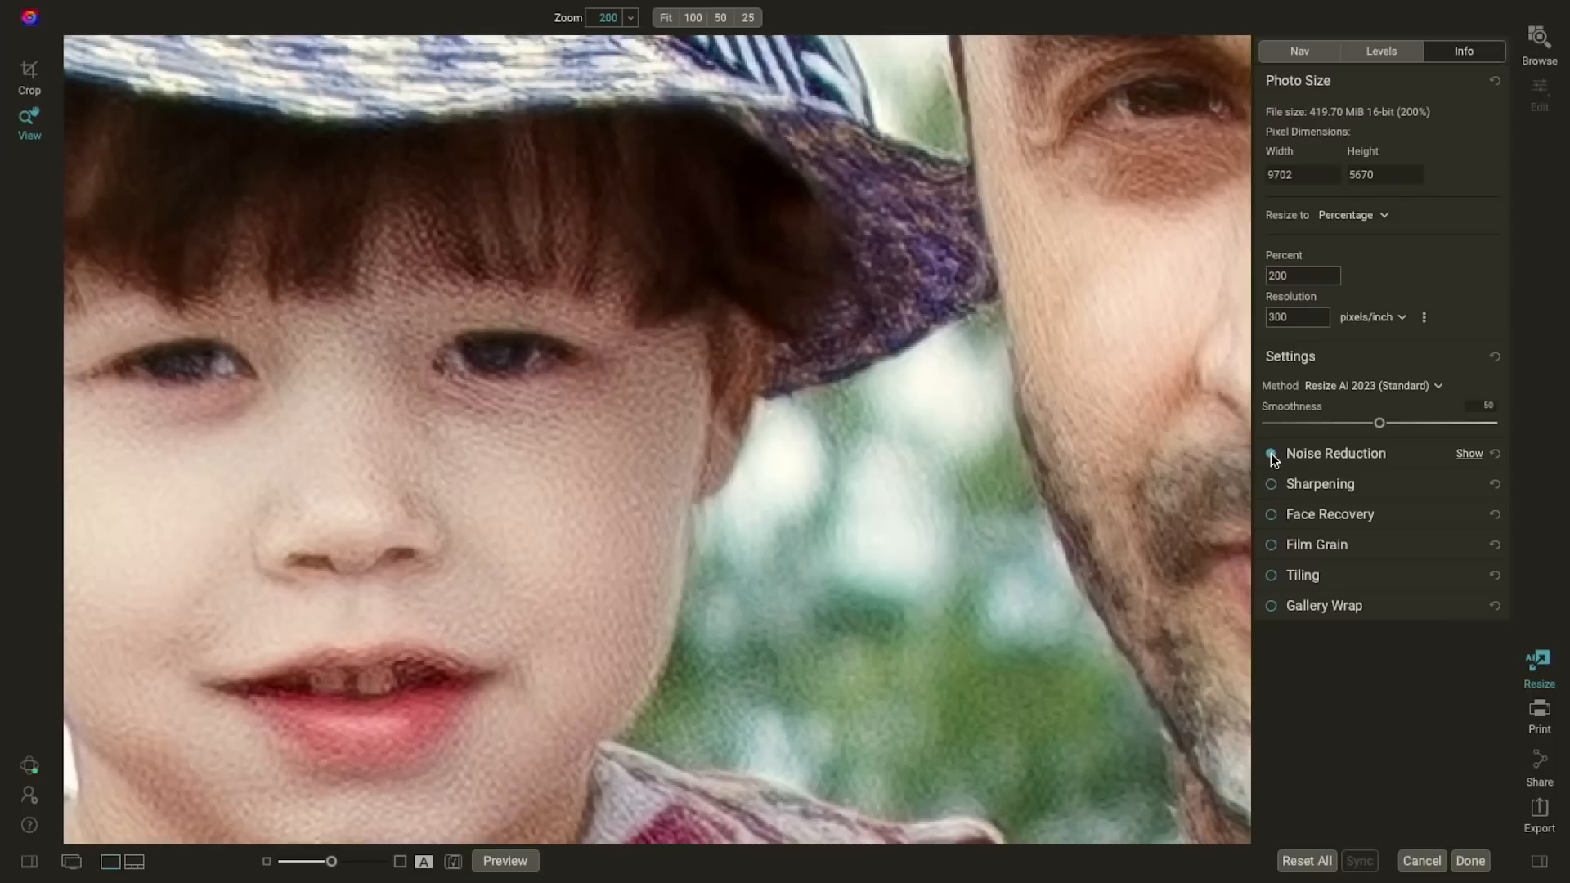
Step: Turn on Noise Reduction and Face Recovery for the enlarged photo of the man and child
left_click(1313, 448)
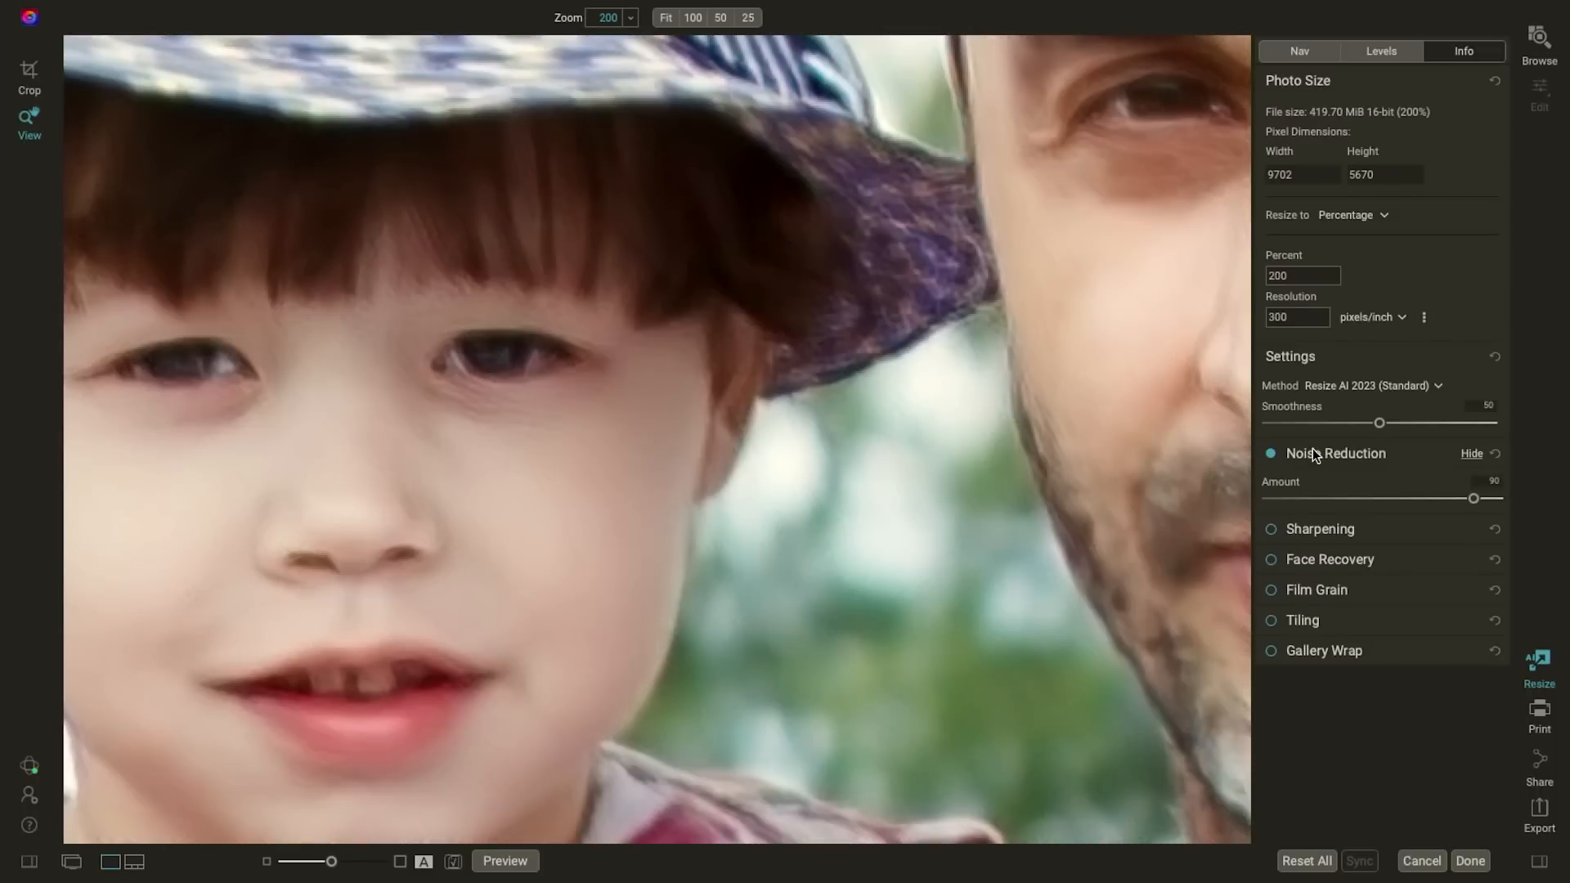
left_click_drag(1115, 385, 483, 459)
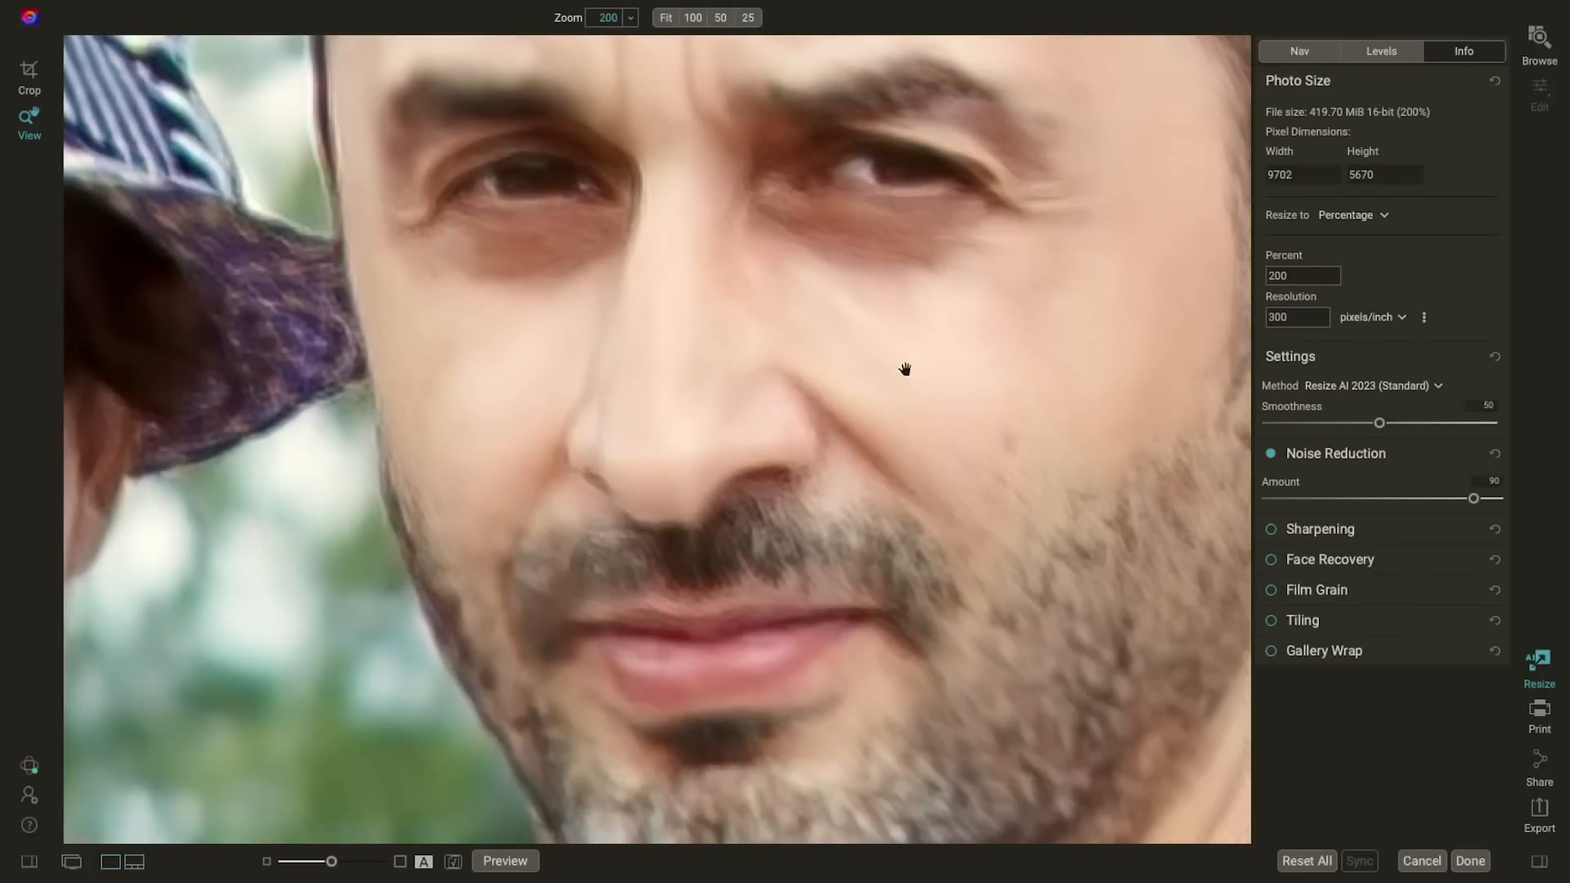
left_click(1272, 562)
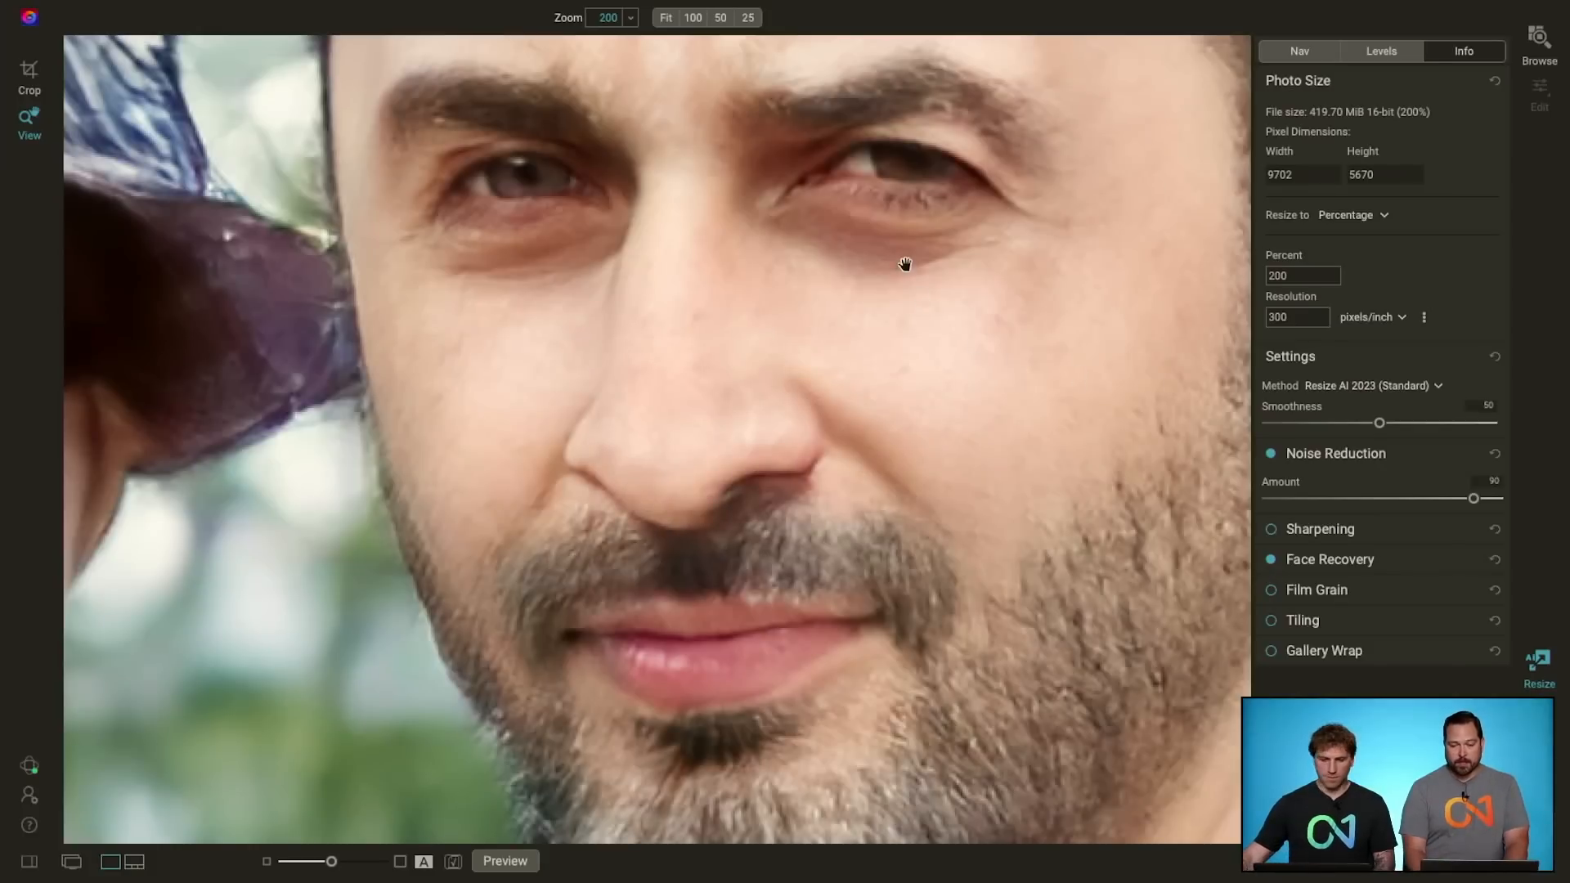
left_click_drag(905, 263, 911, 343)
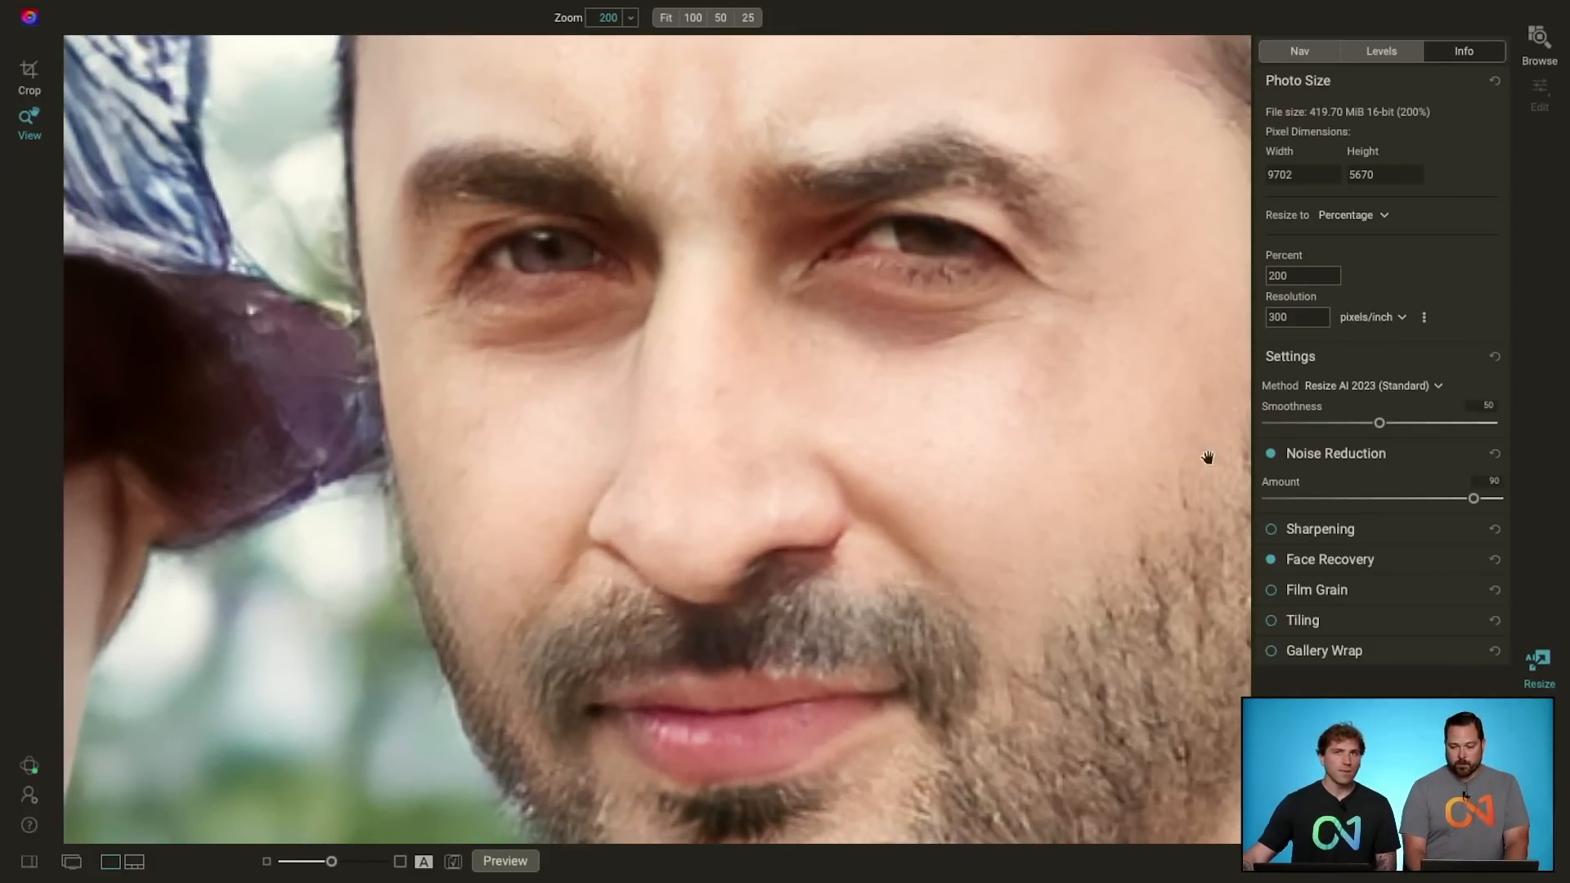
Step: Compare the man's and the child's faces with Face Recovery off and on
left_click(1271, 560)
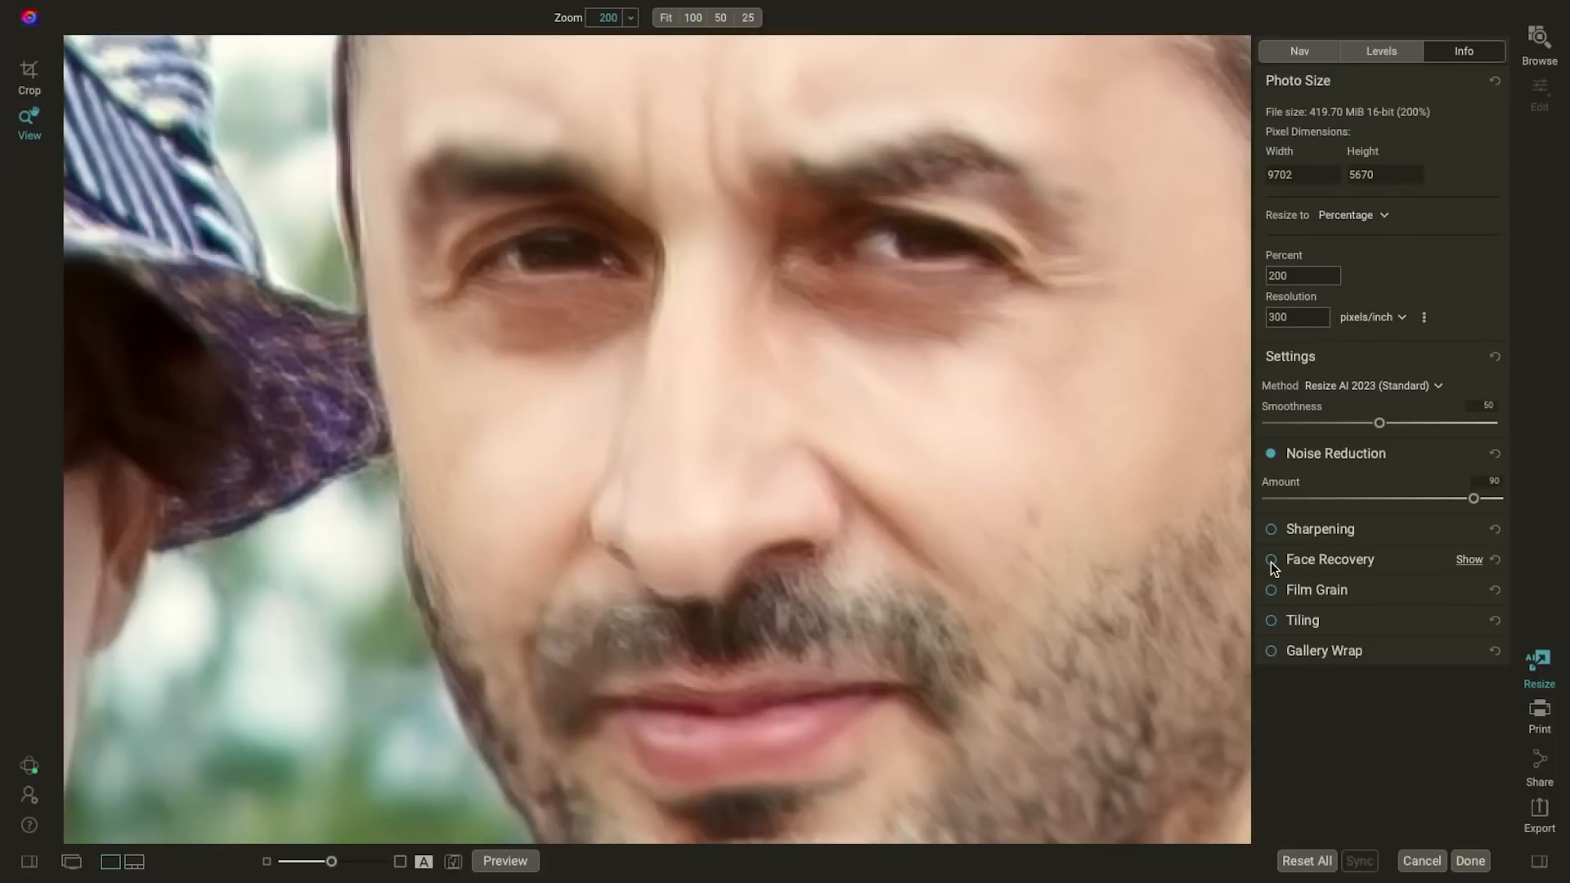
left_click(1271, 562)
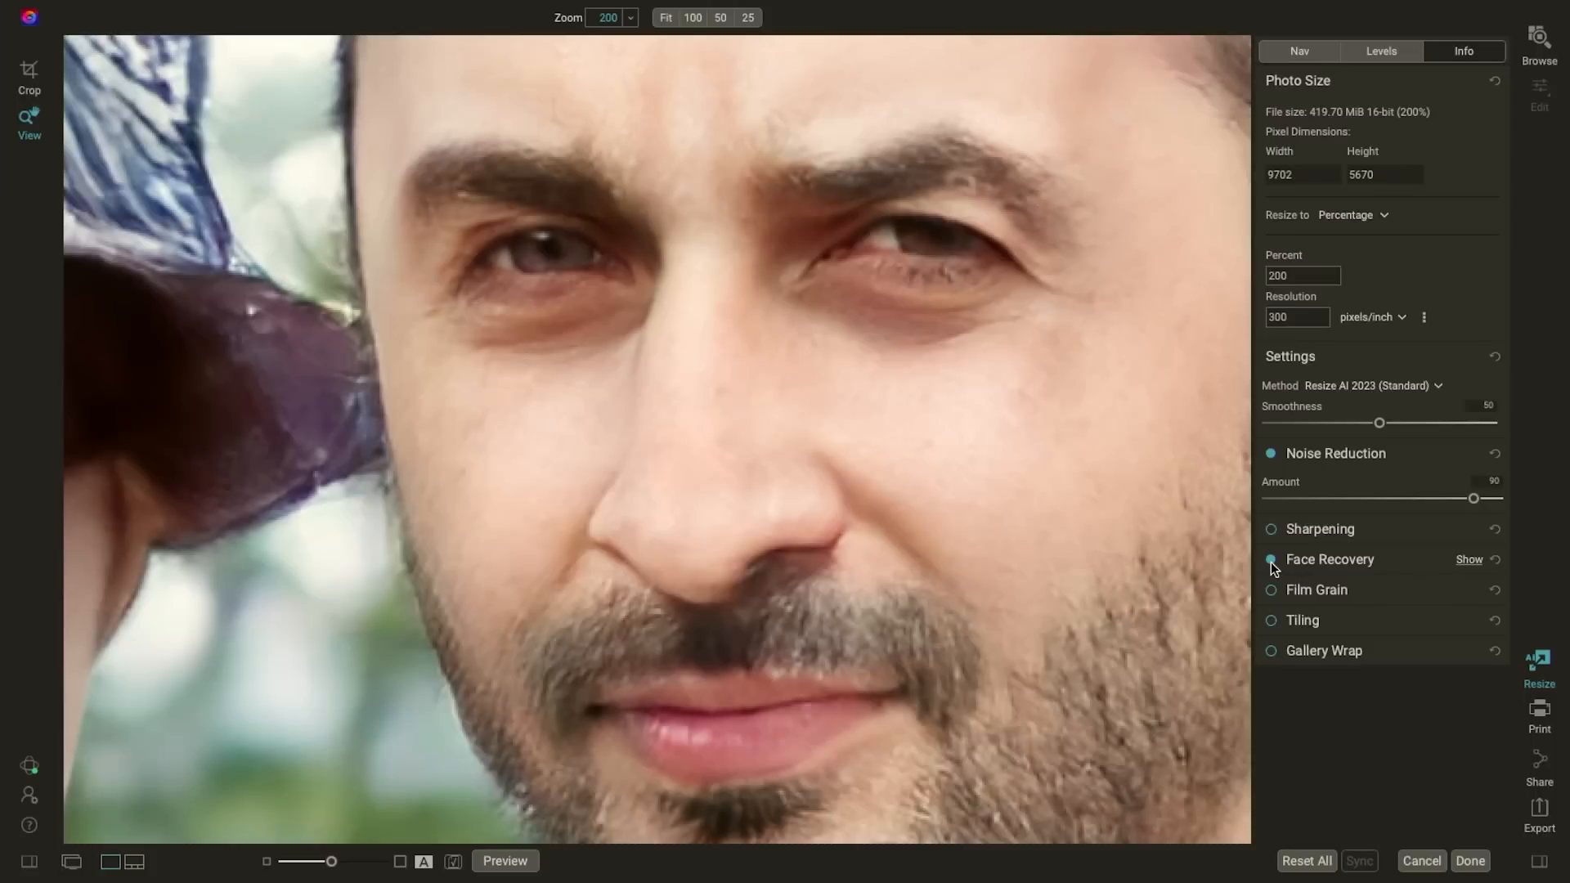
left_click_drag(509, 467, 1371, 253)
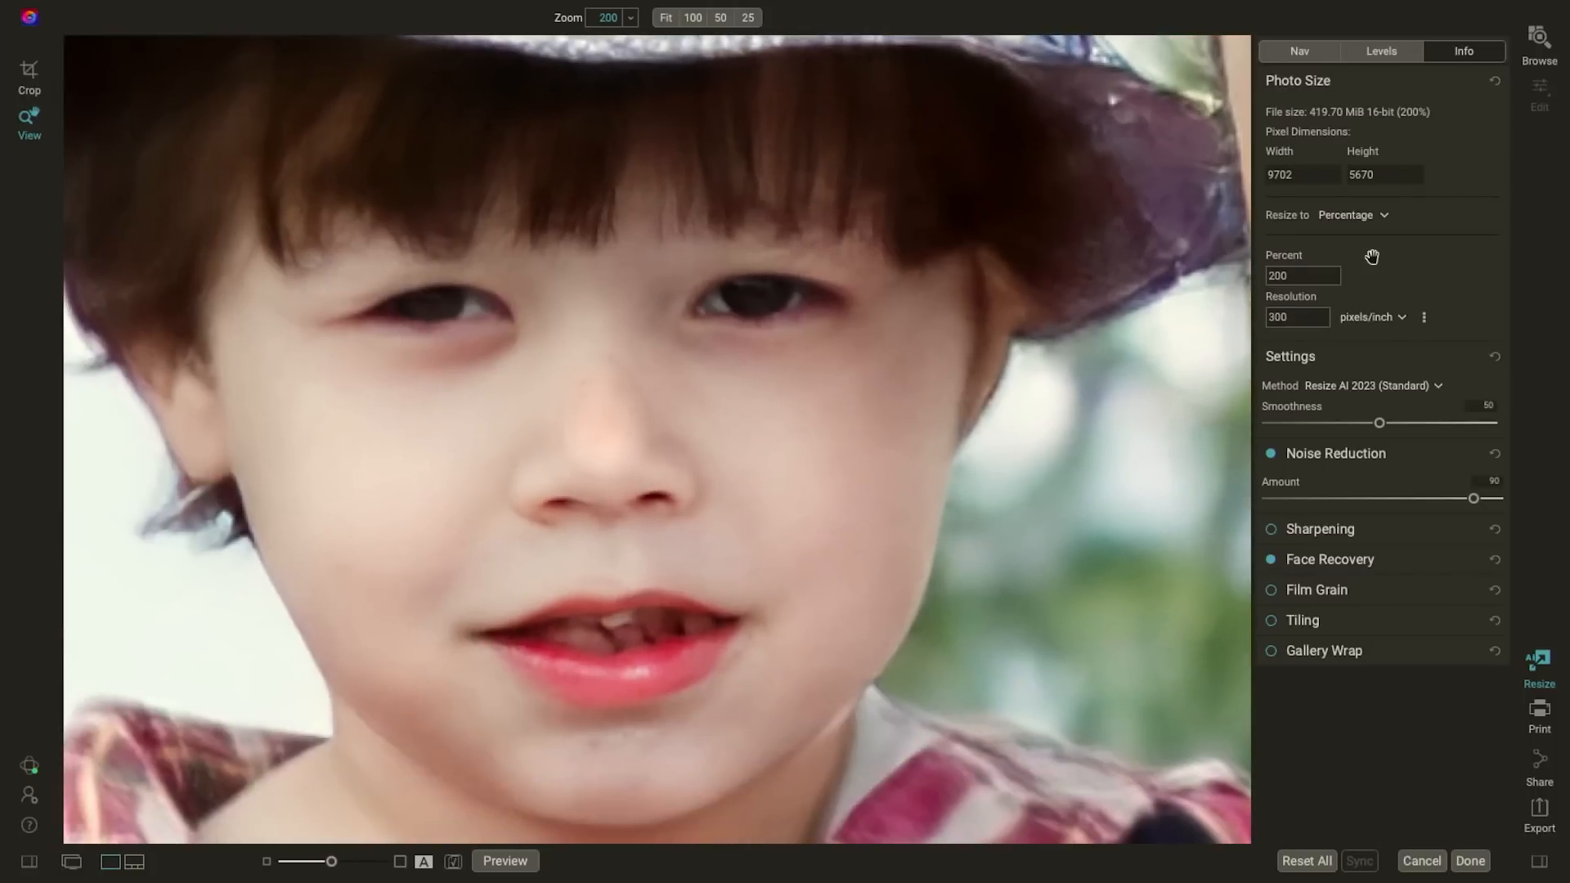
left_click(1271, 559)
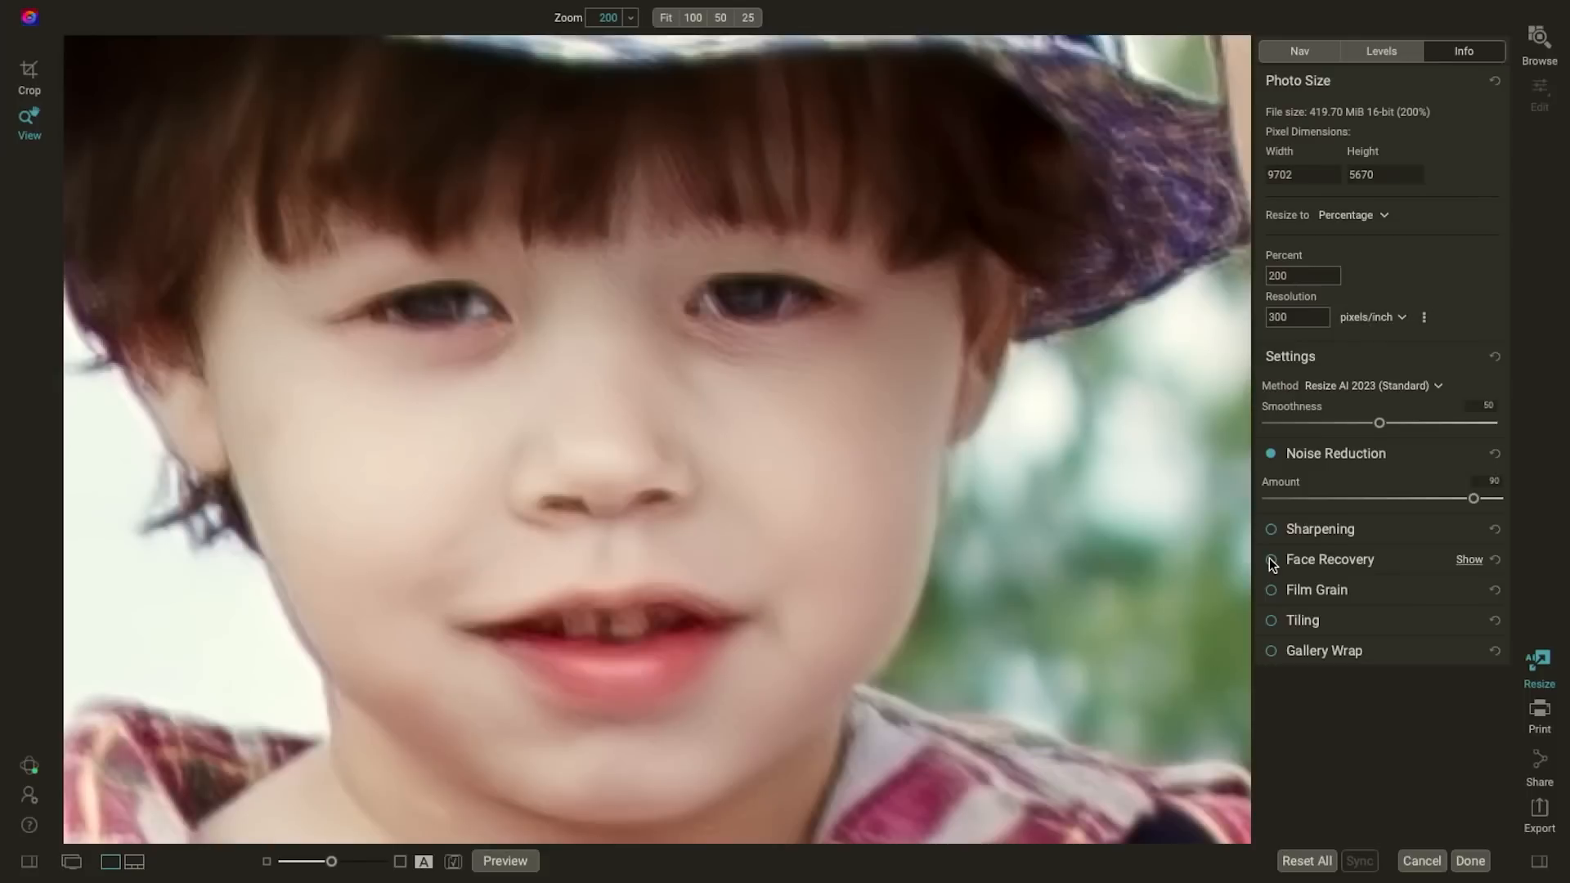
left_click(1271, 561)
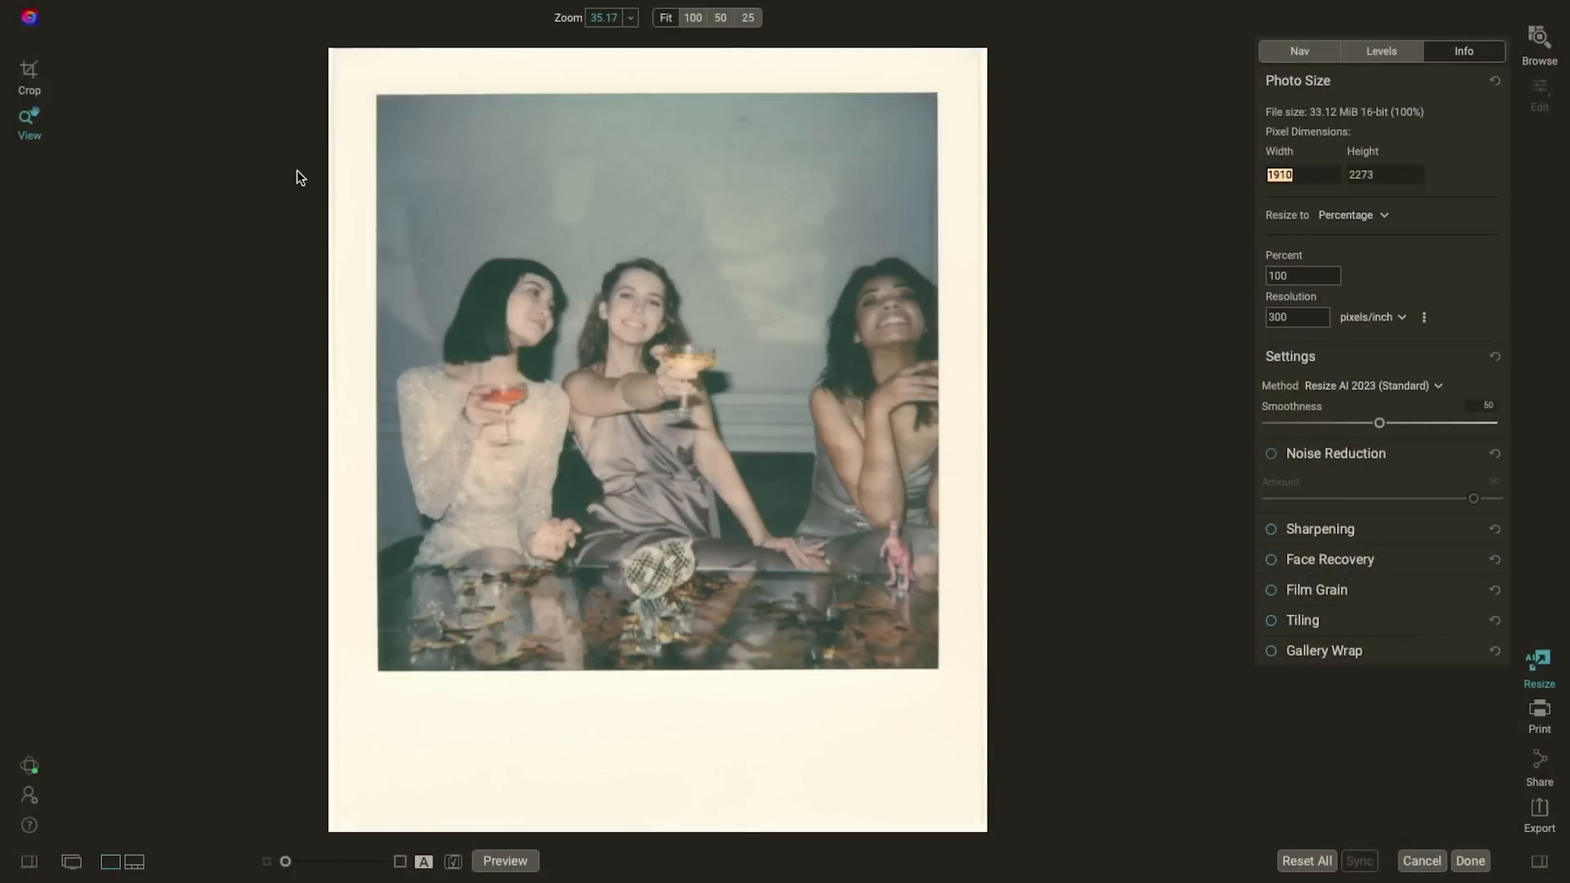
Step: Crop the Polaroid scan to the middle woman holding the glass, about 482 by 646 pixels
left_click(41, 69)
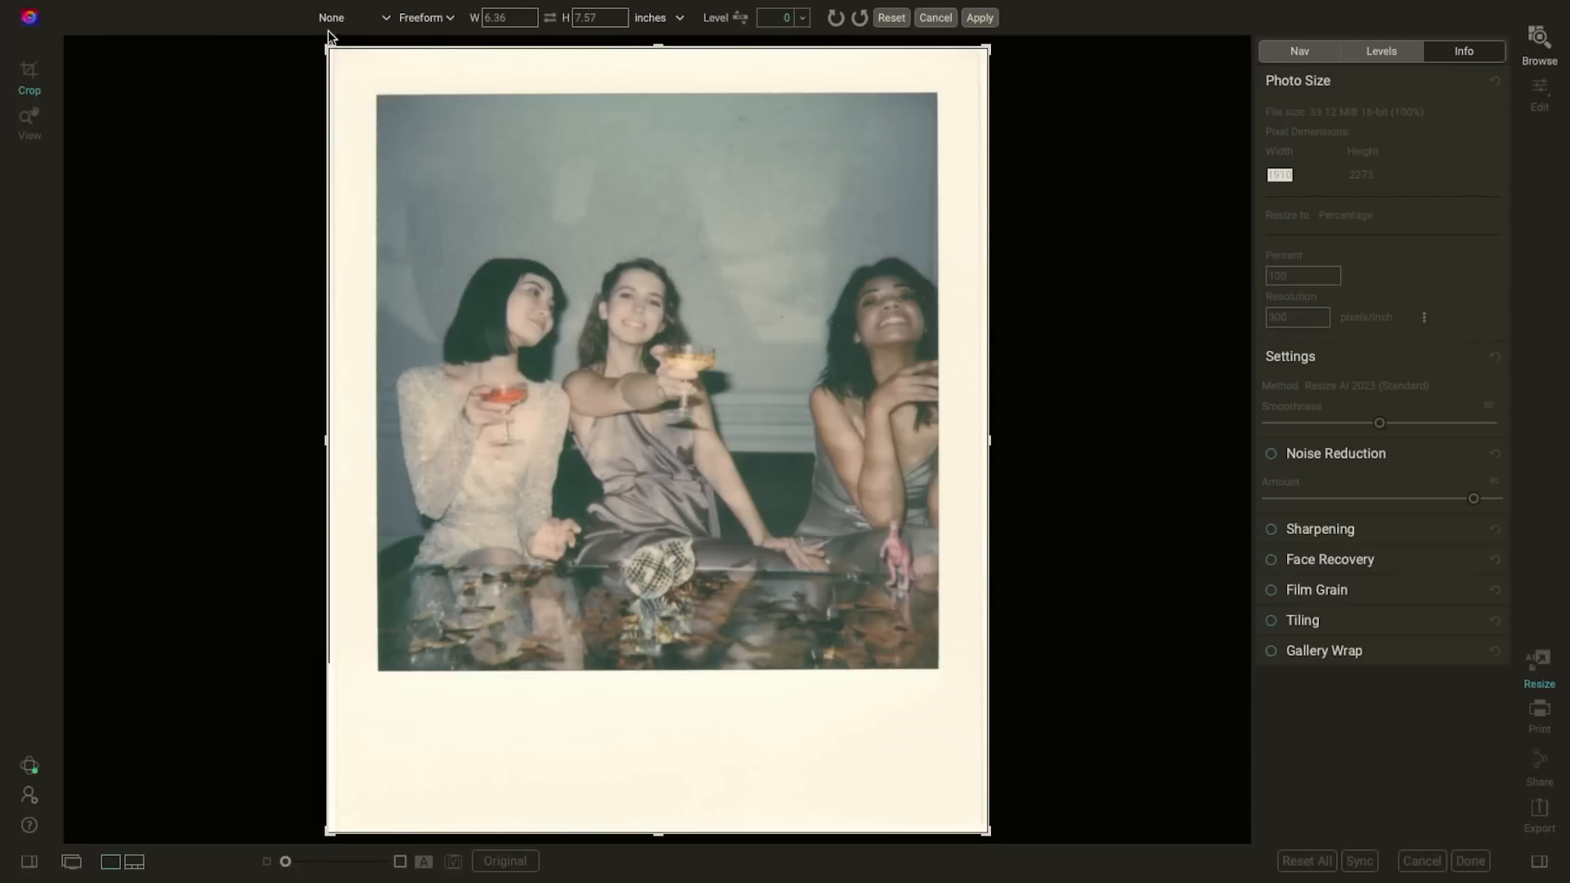
left_click_drag(330, 48, 450, 148)
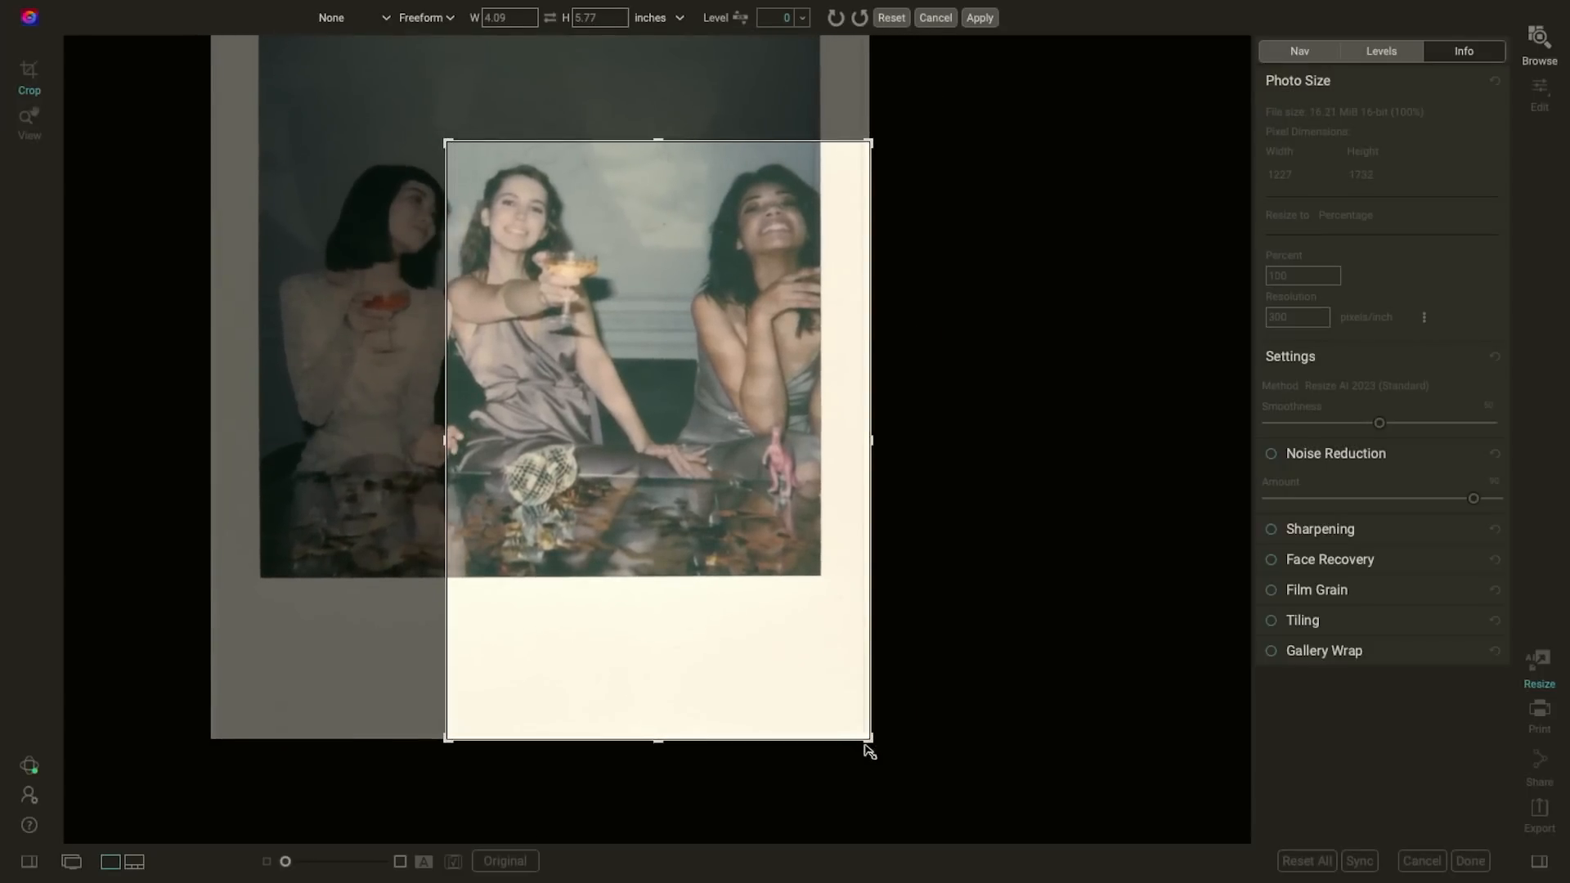
left_click_drag(867, 744, 743, 553)
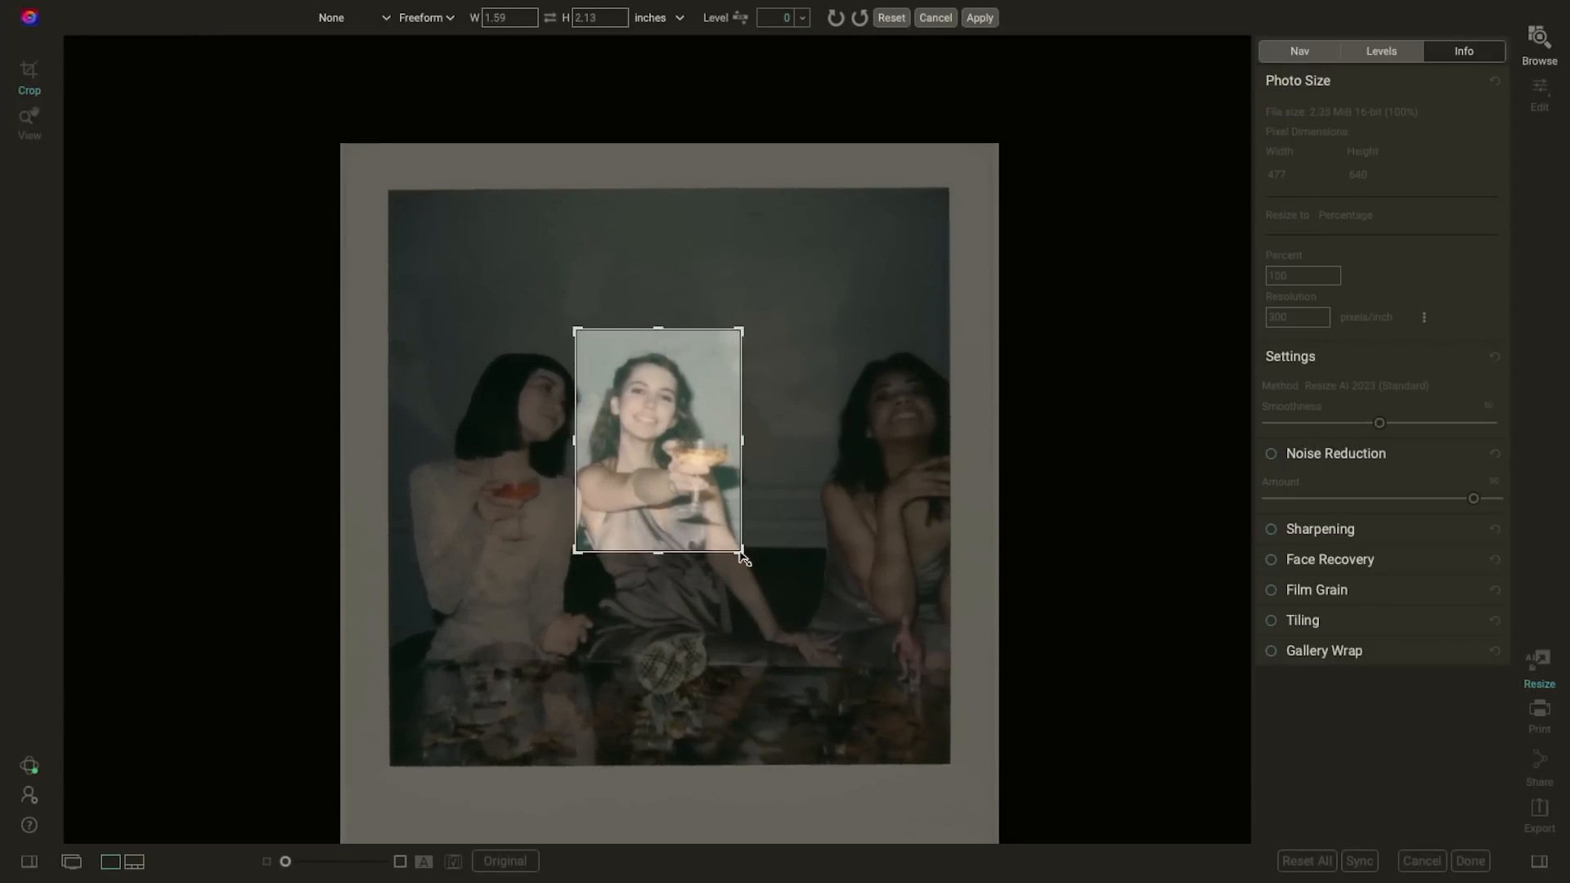
key("Return")
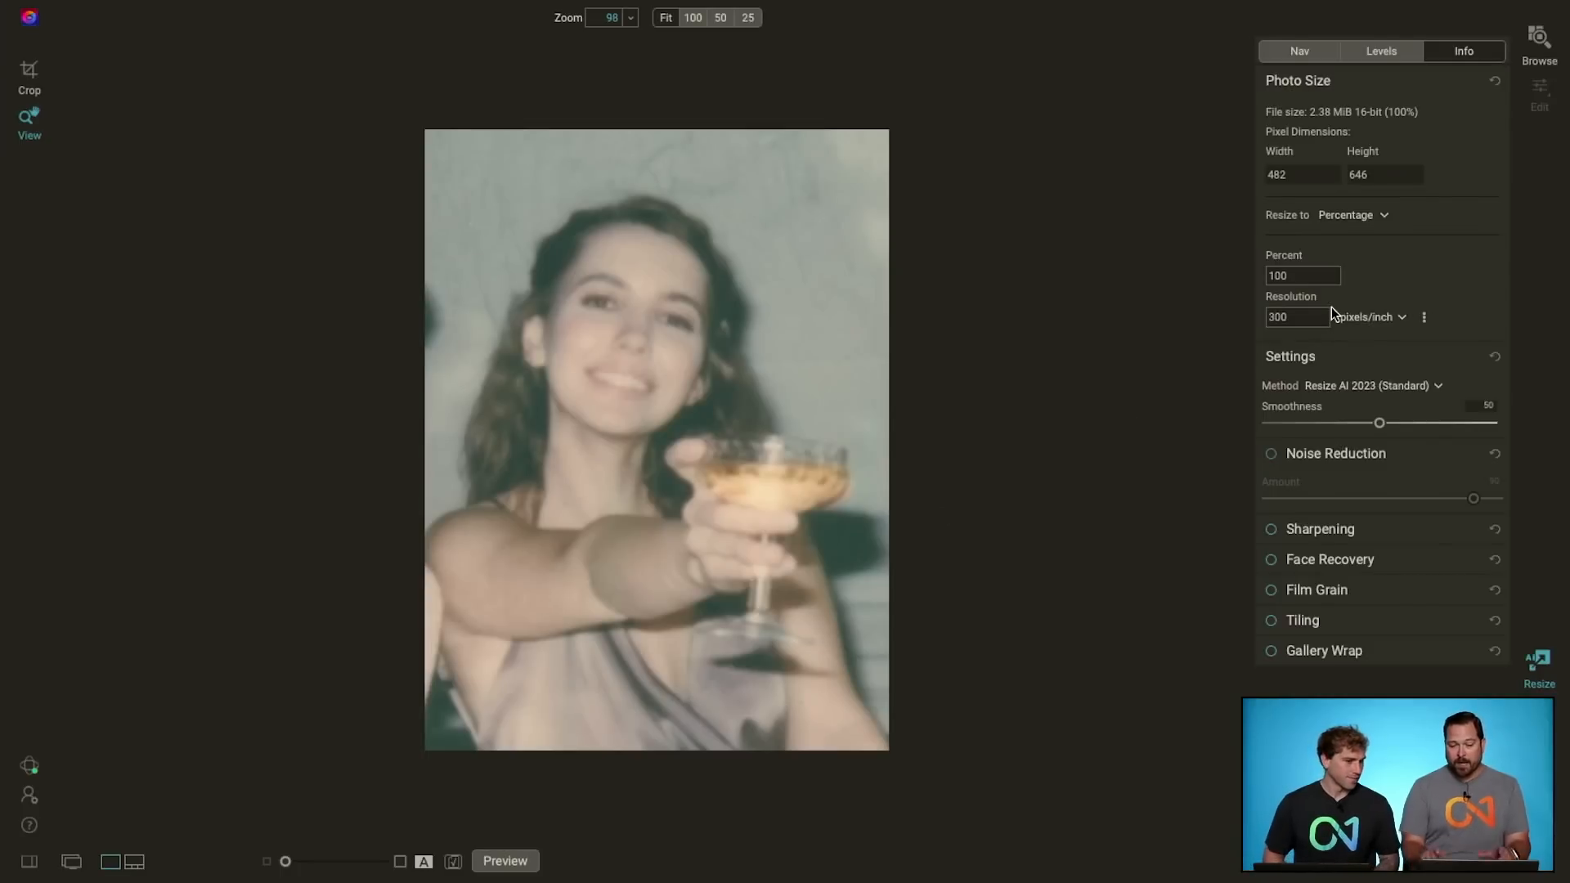
Step: Set the cropped portrait's resize percentage to 200
double_click(1323, 278)
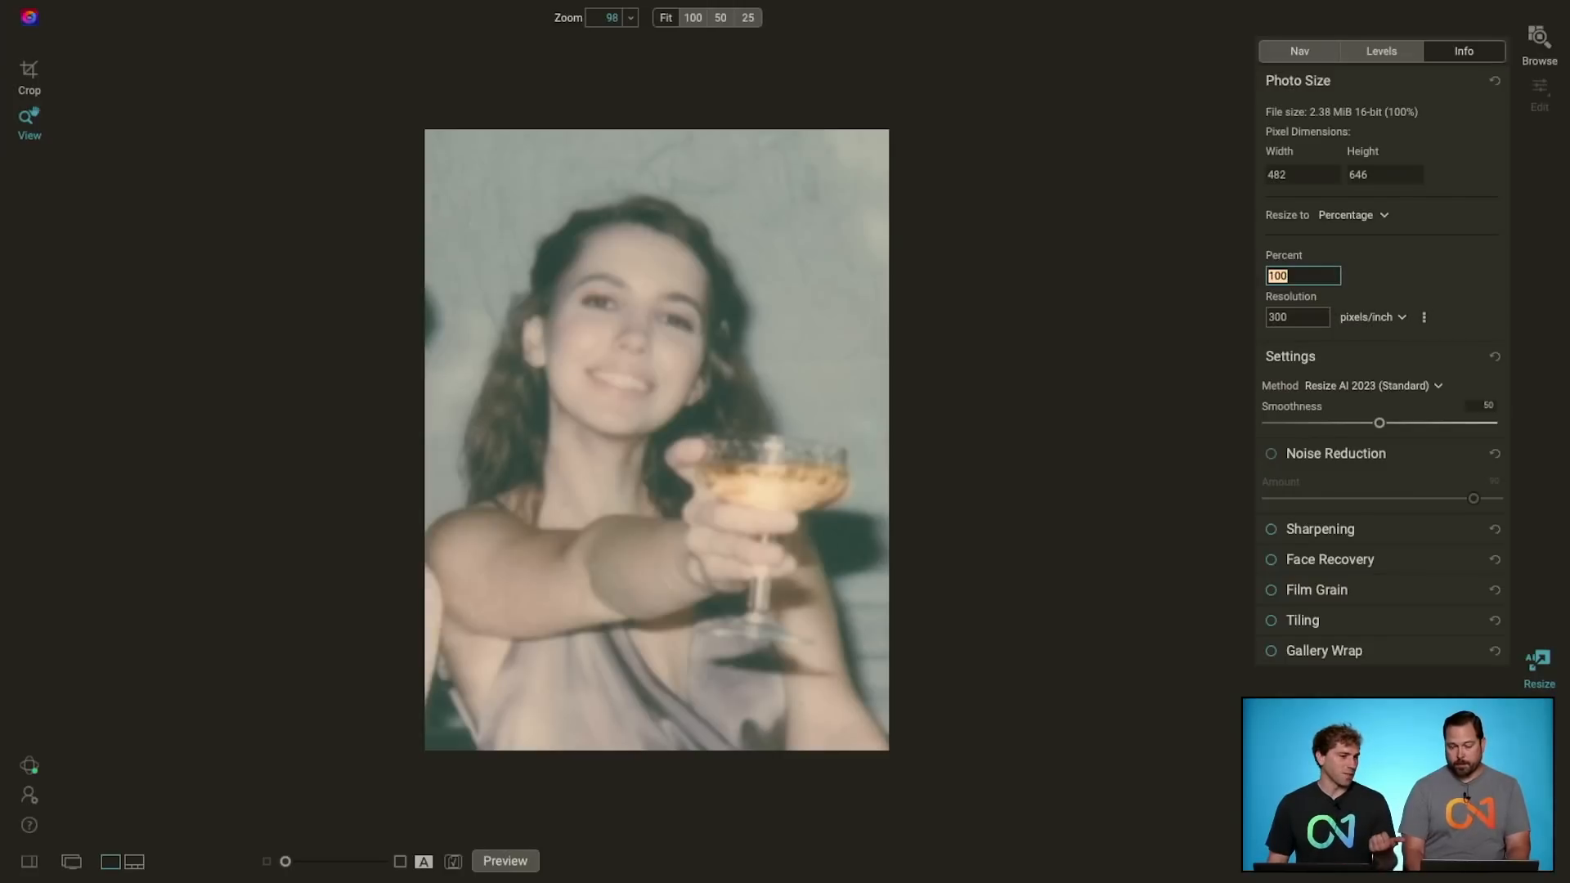
type("200")
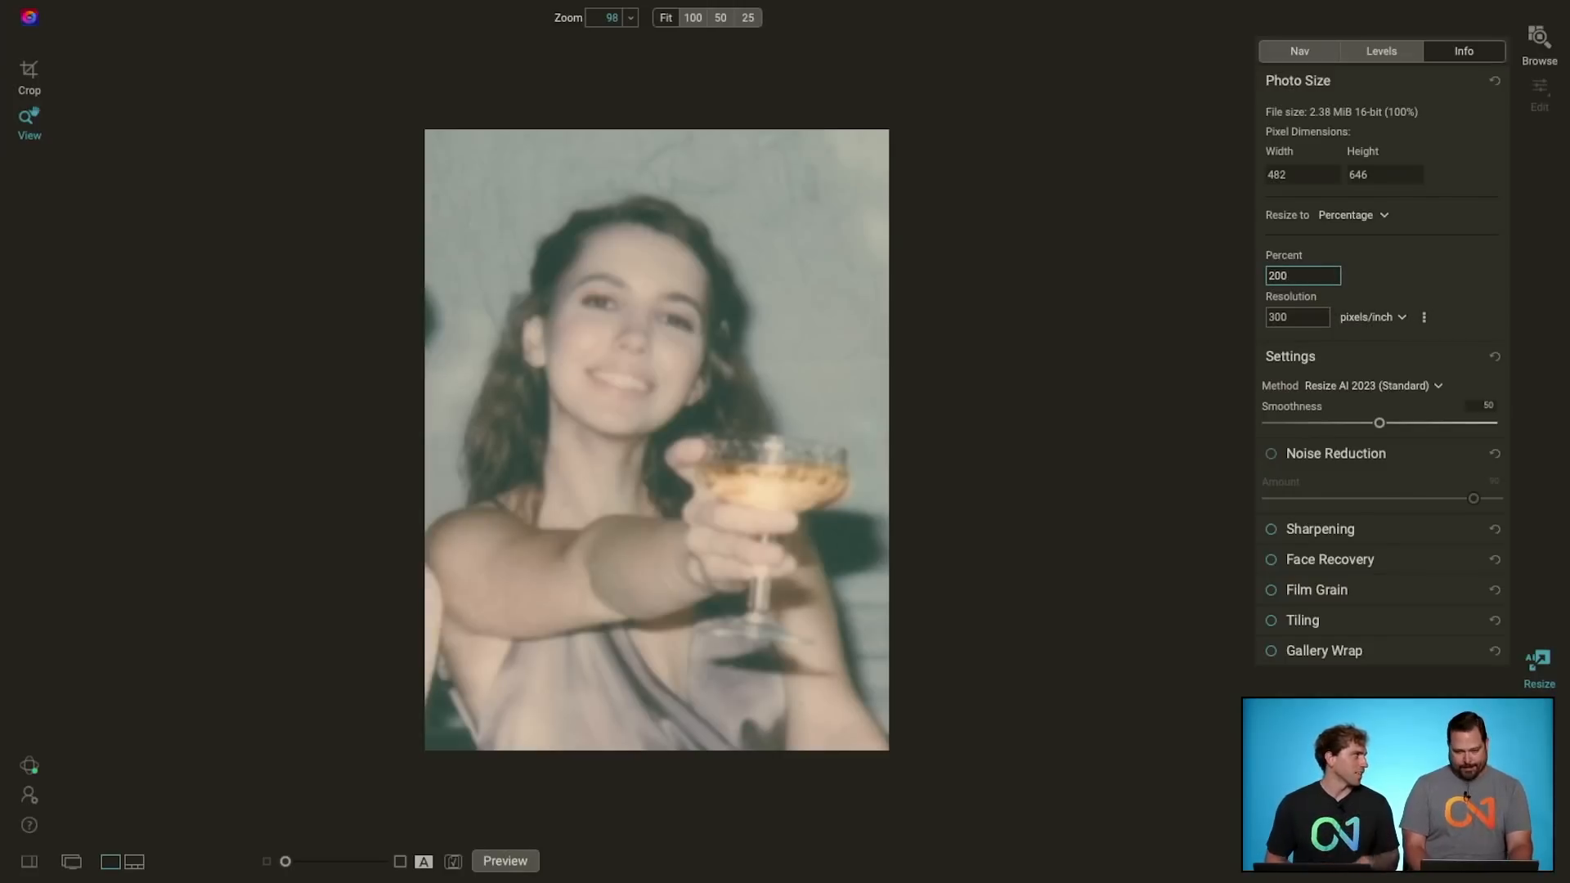
key("Tab")
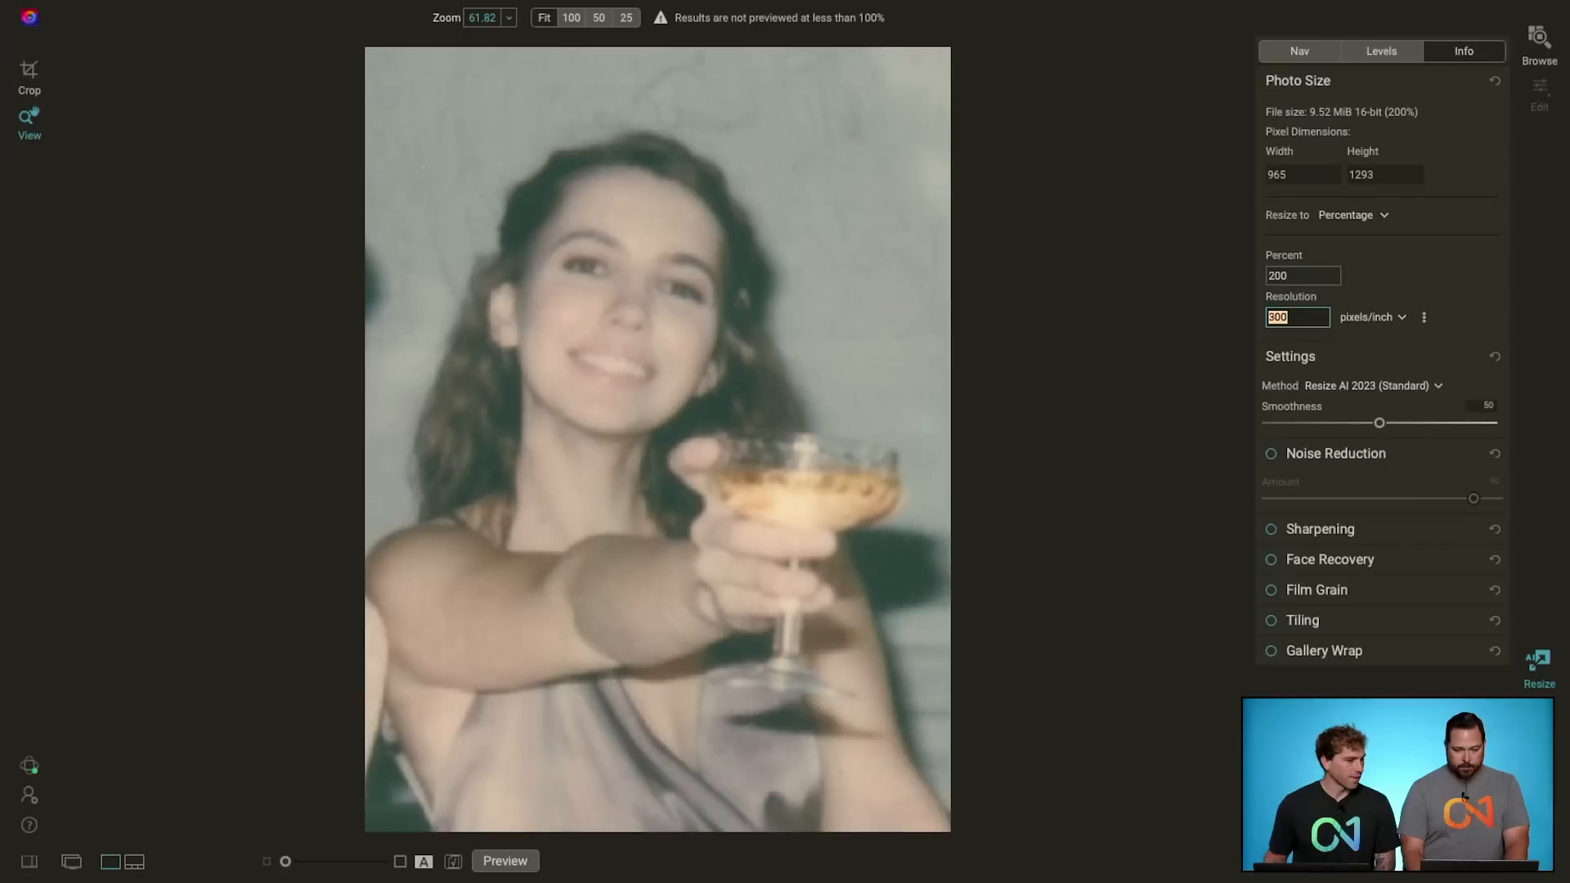
key("Return")
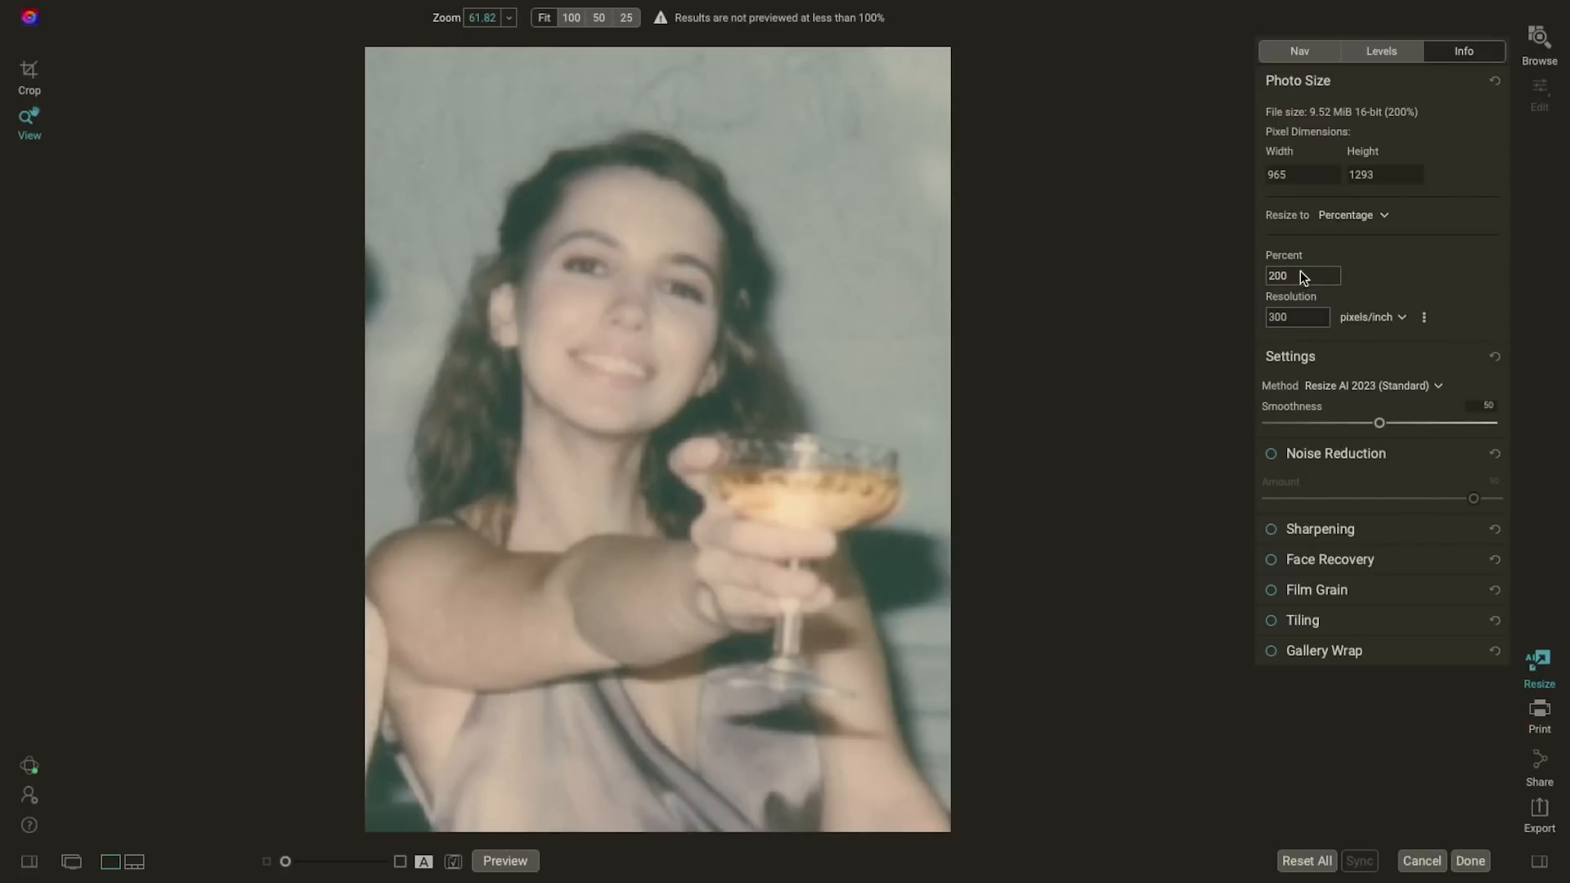
Step: Turn on Face Recovery for the cropped portrait and compare the woman's face with it off and on
left_click(1272, 560)
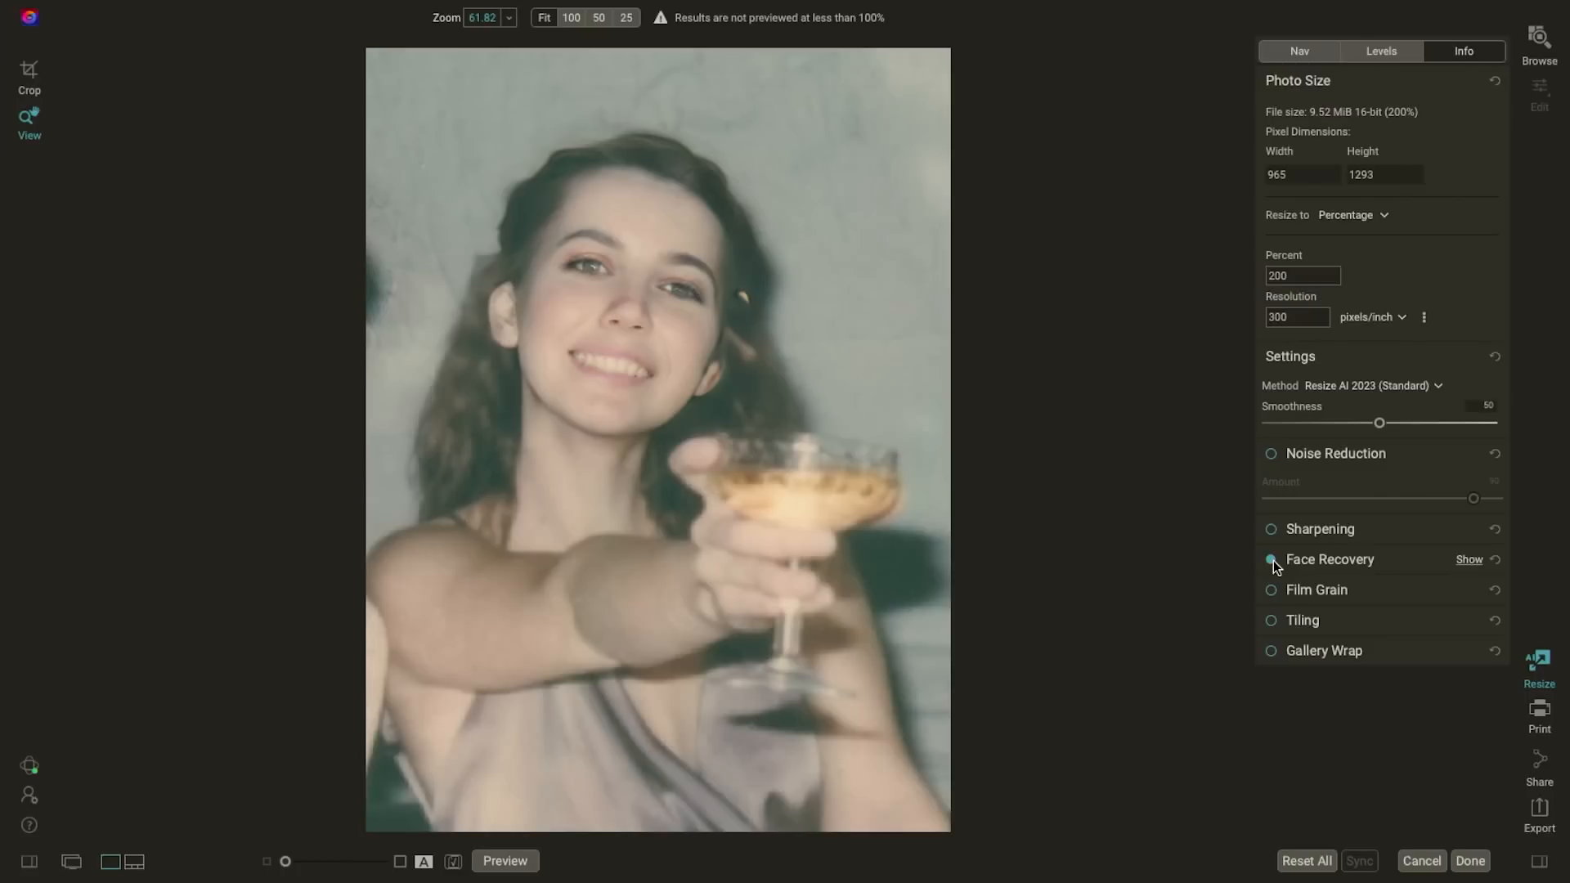
left_click(1272, 560)
left_click(1271, 561)
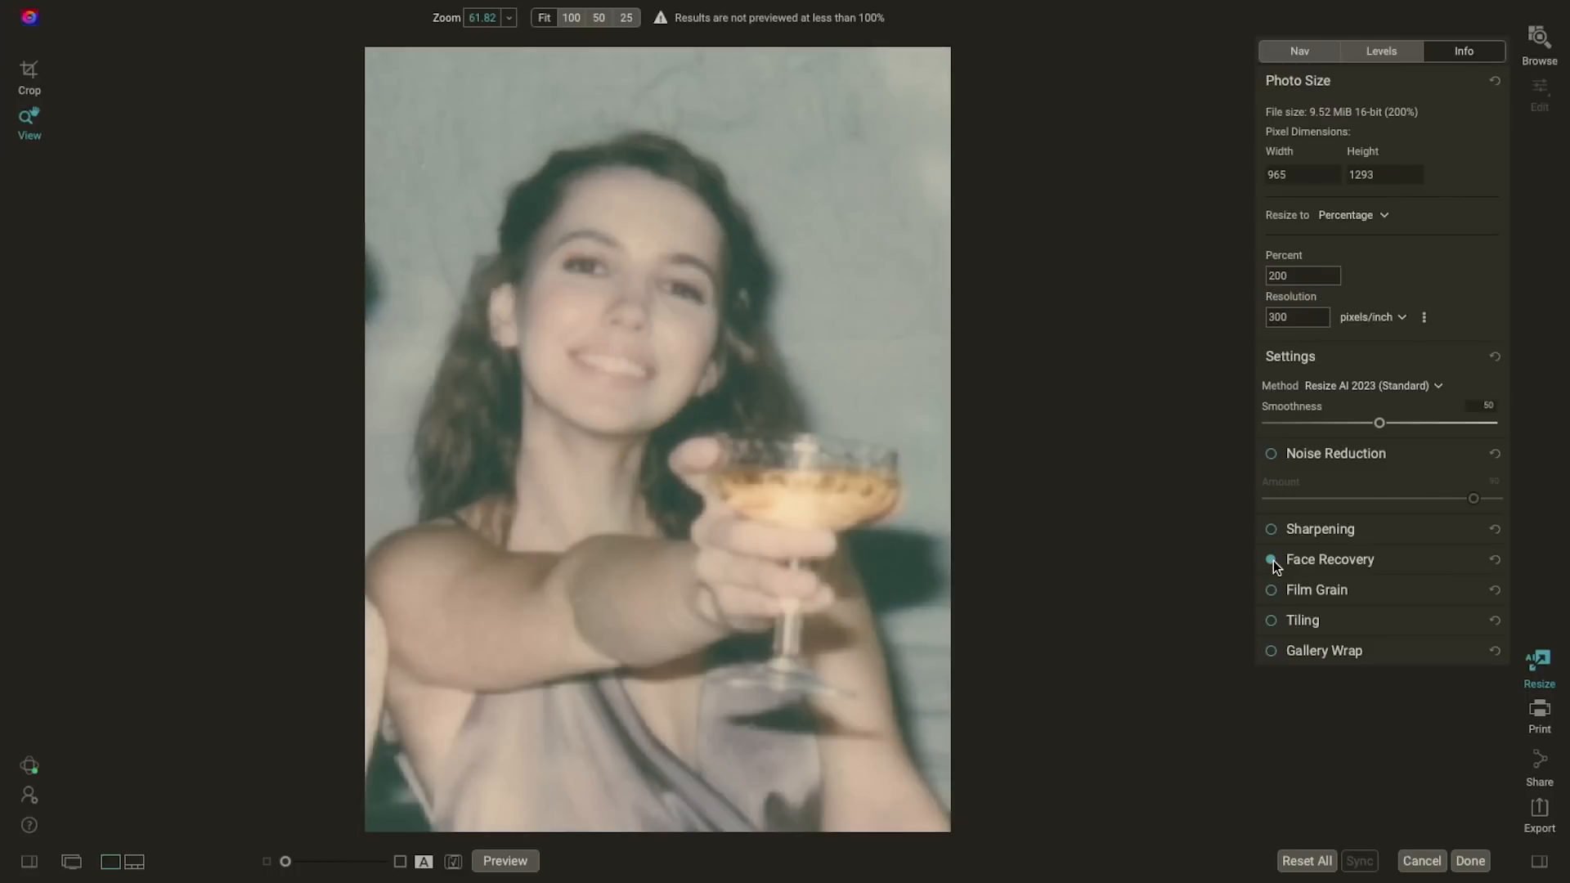
left_click(1273, 561)
left_click(1273, 561)
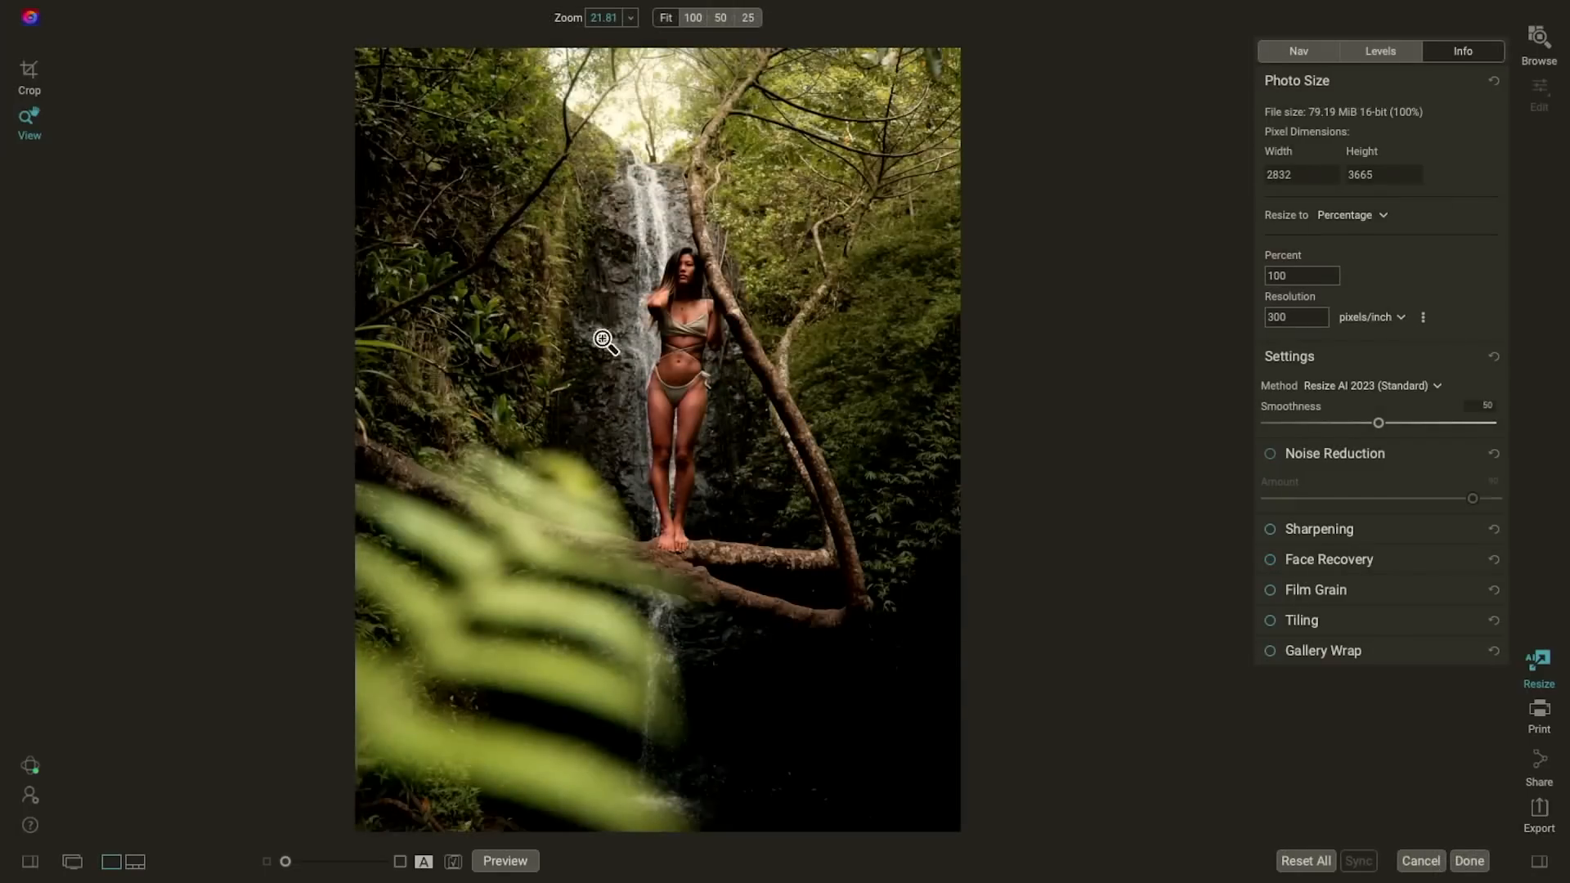
Step: Inspect the waterfall photo's detail at up to 300% zoom and enlarge the photo to 200 percent
left_click(687, 345)
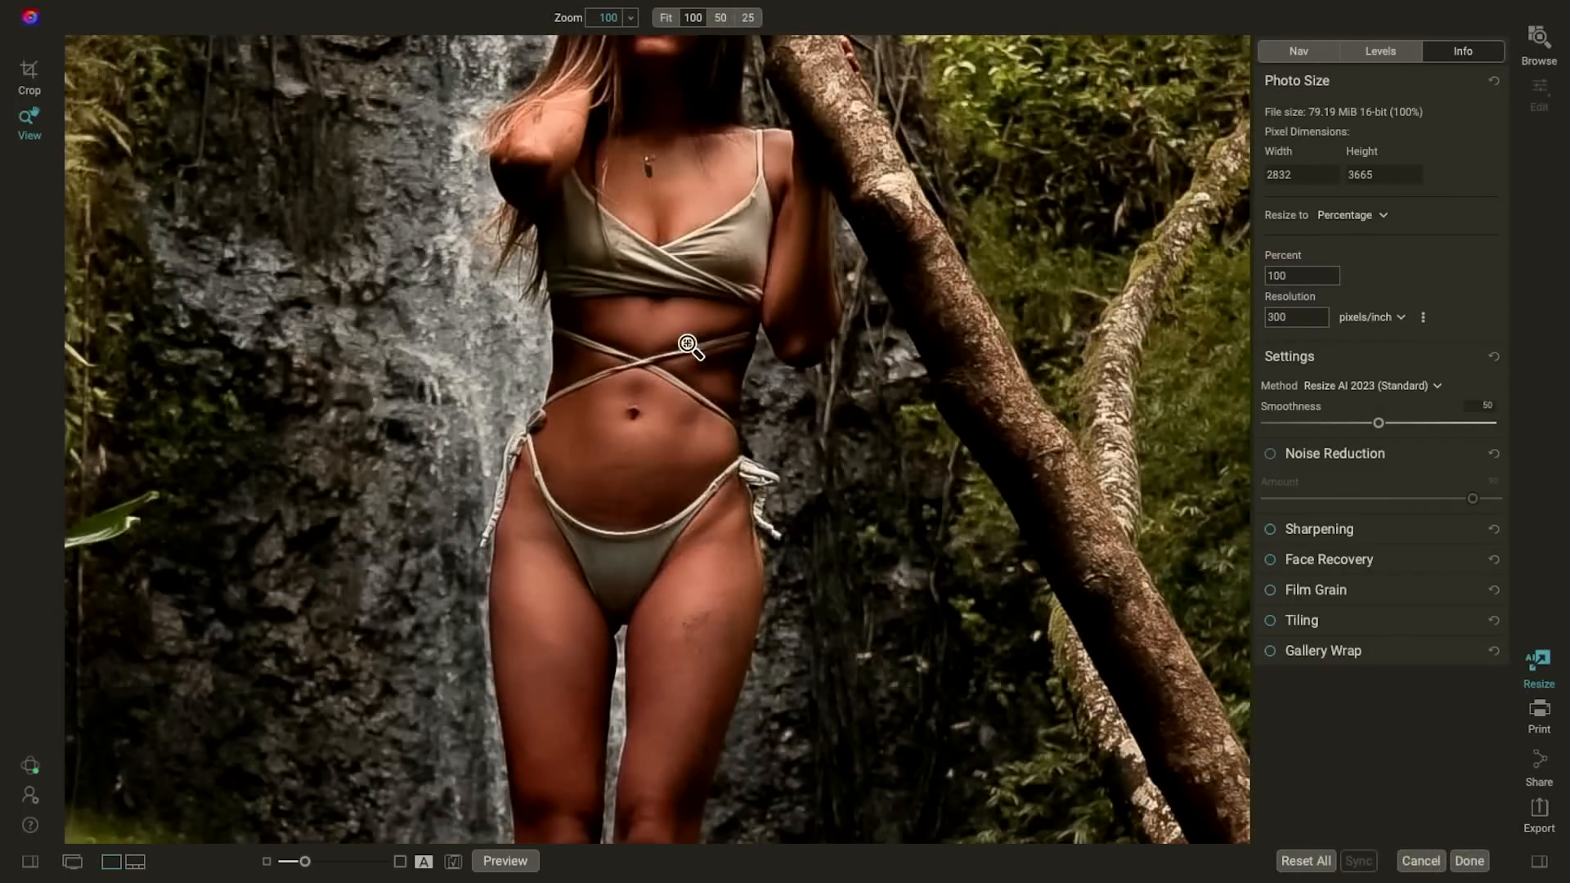
left_click(687, 345)
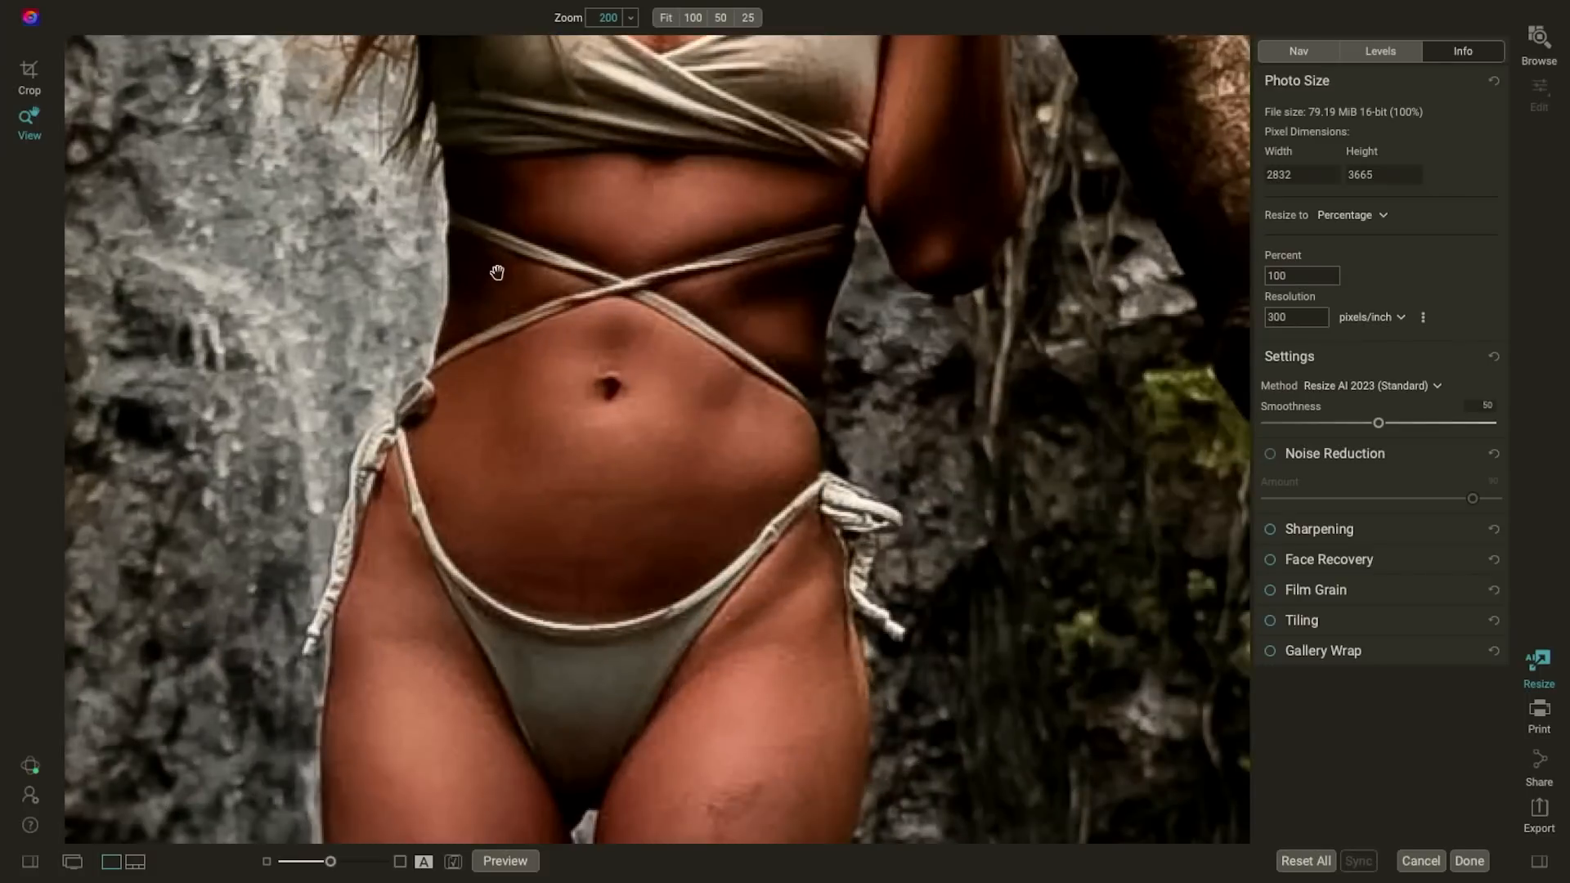
left_click_drag(494, 266, 906, 737)
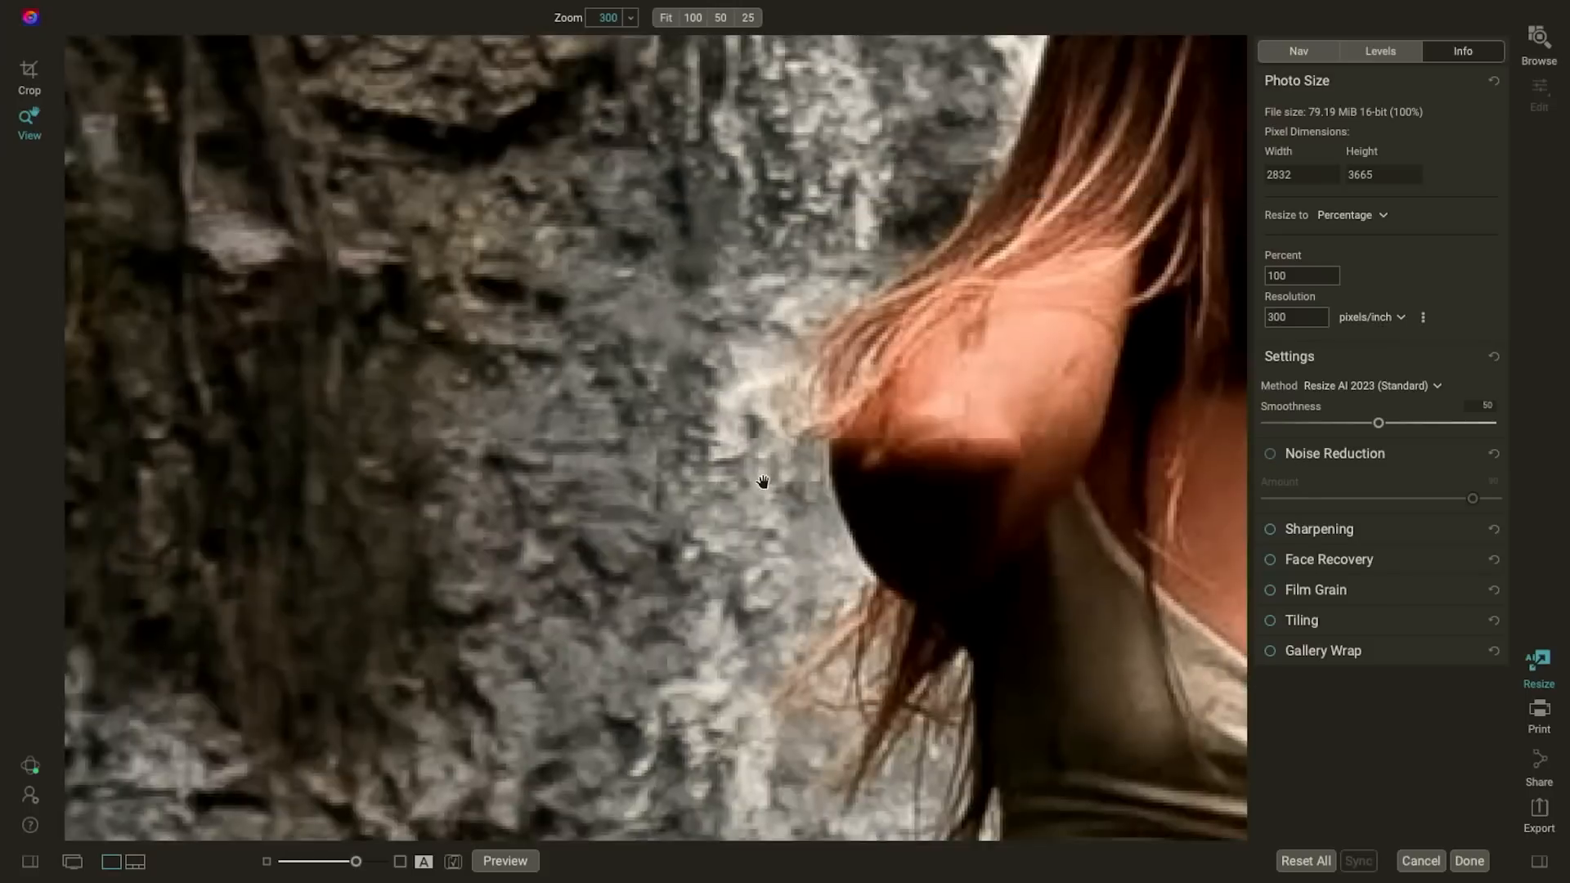
left_click_drag(762, 482, 935, 123)
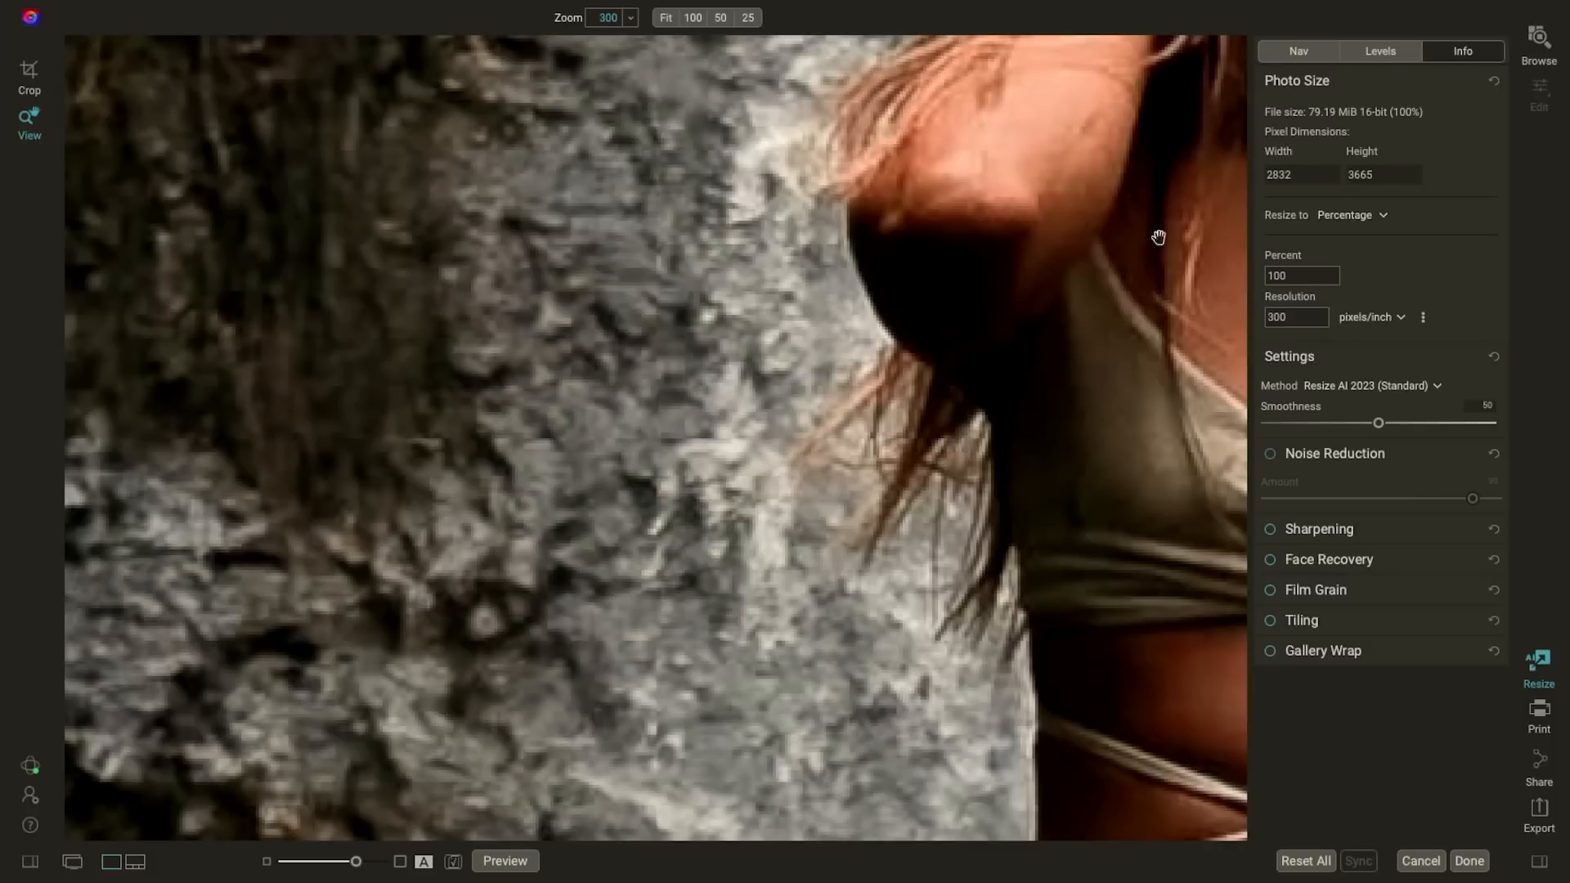
type("200")
key("Tab")
left_click(1100, 260)
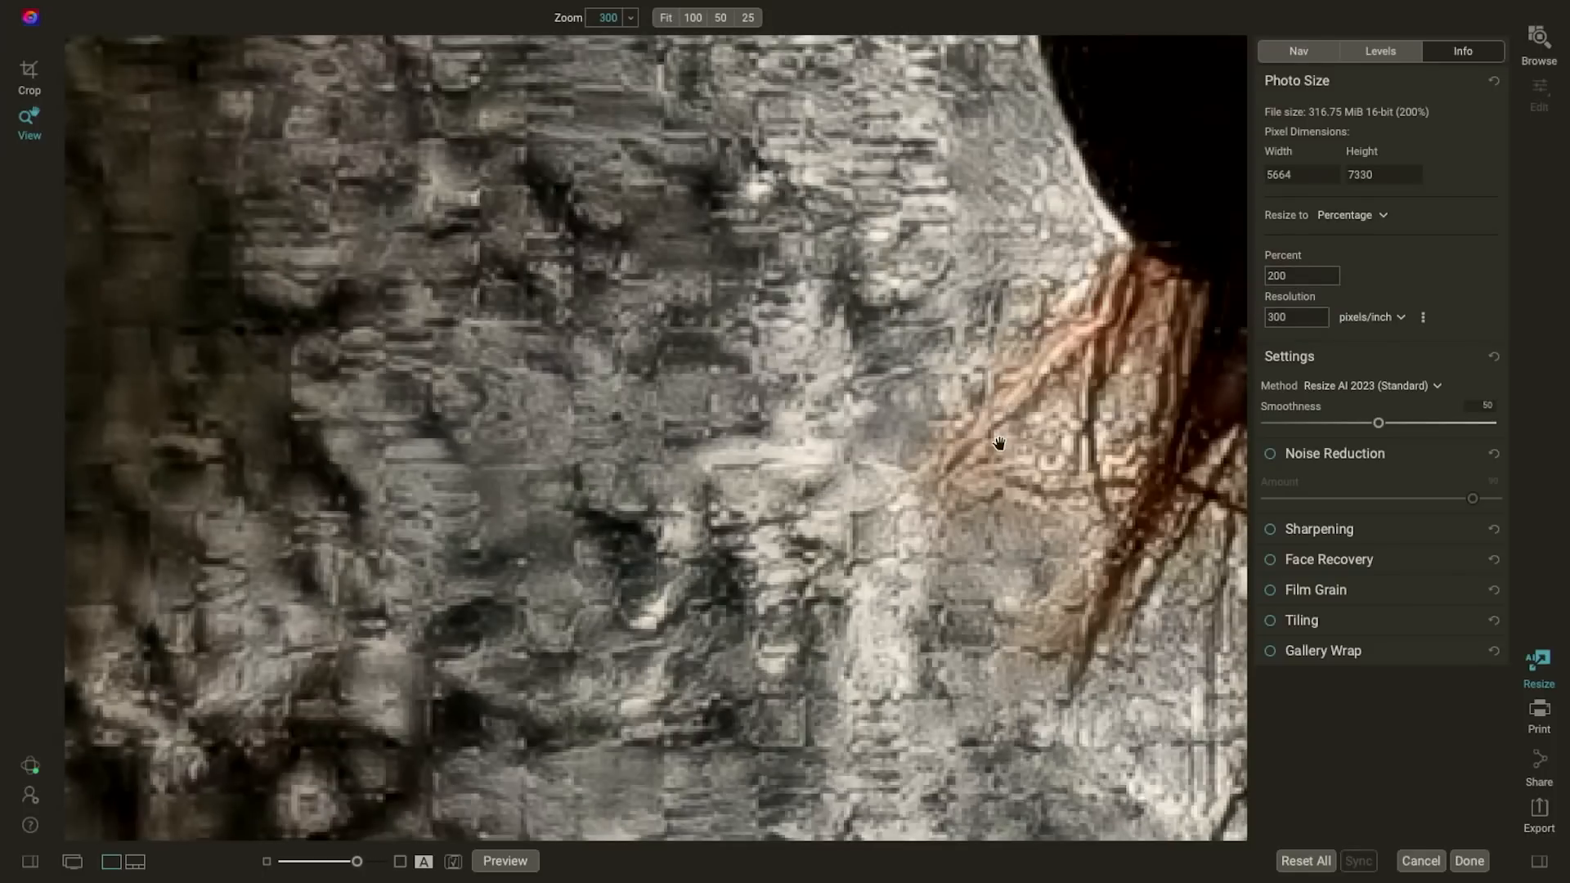
Step: Turn on Noise Reduction and Face Recovery for the enlarged waterfall photo
left_click_drag(999, 444, 858, 617)
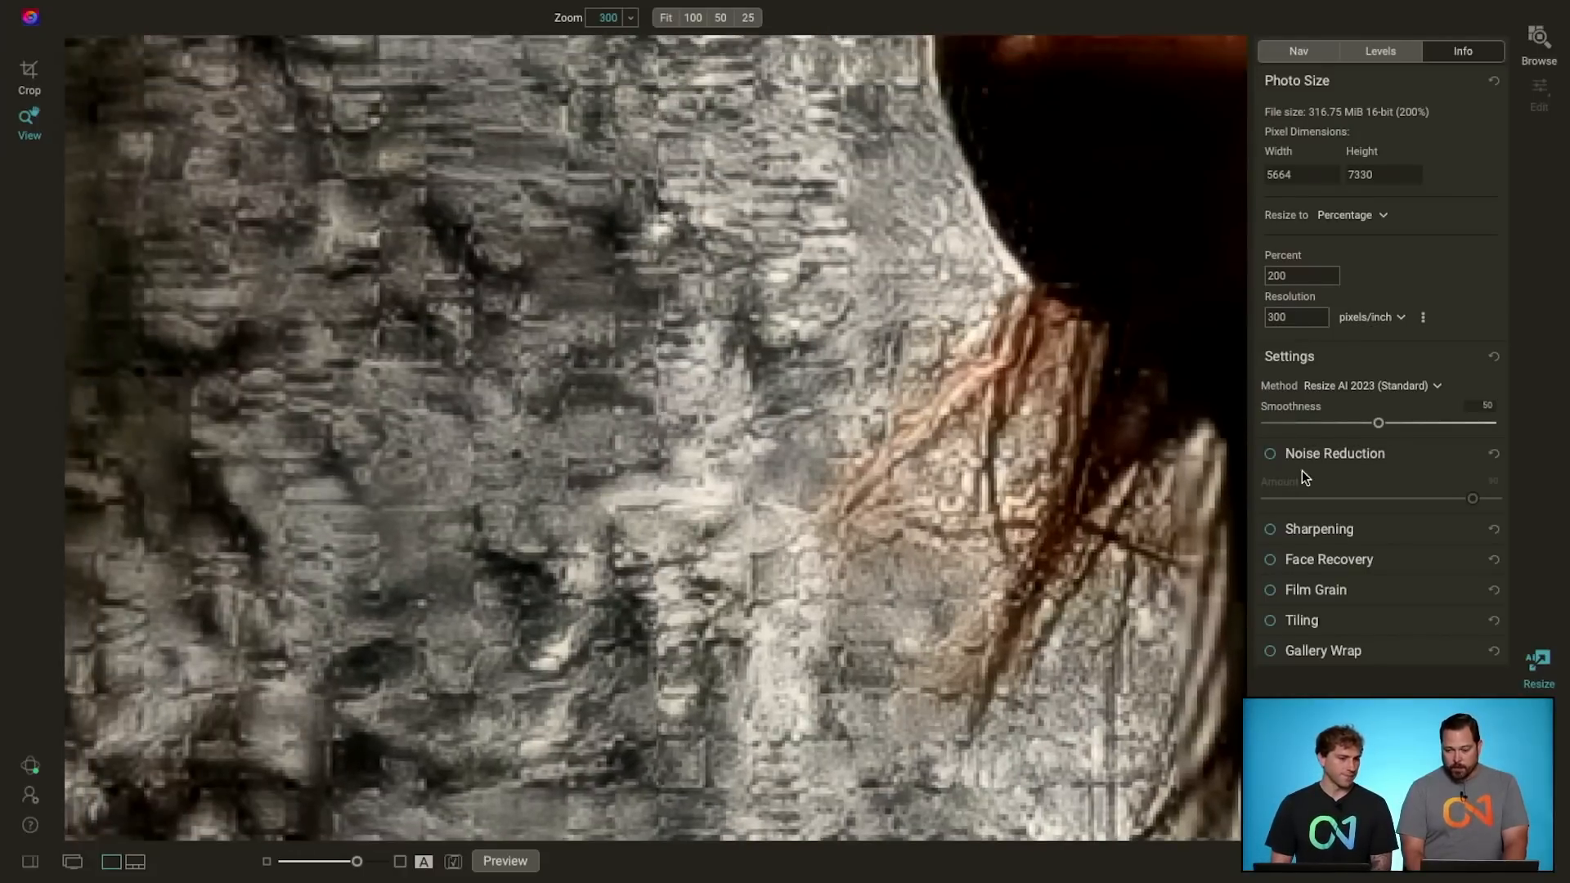
left_click(1270, 453)
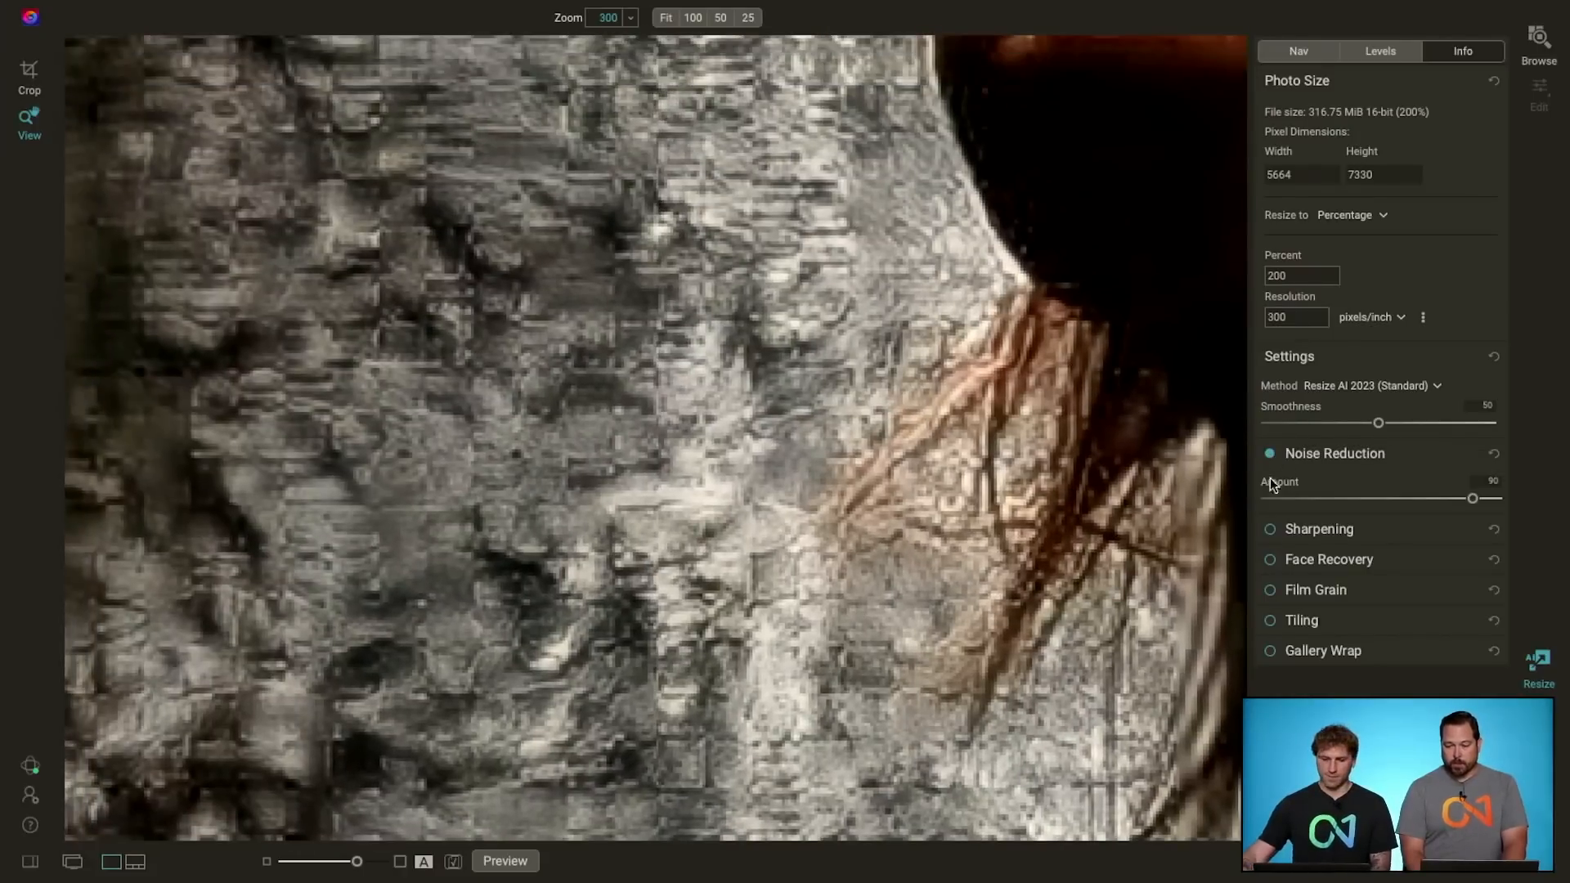
left_click(1271, 561)
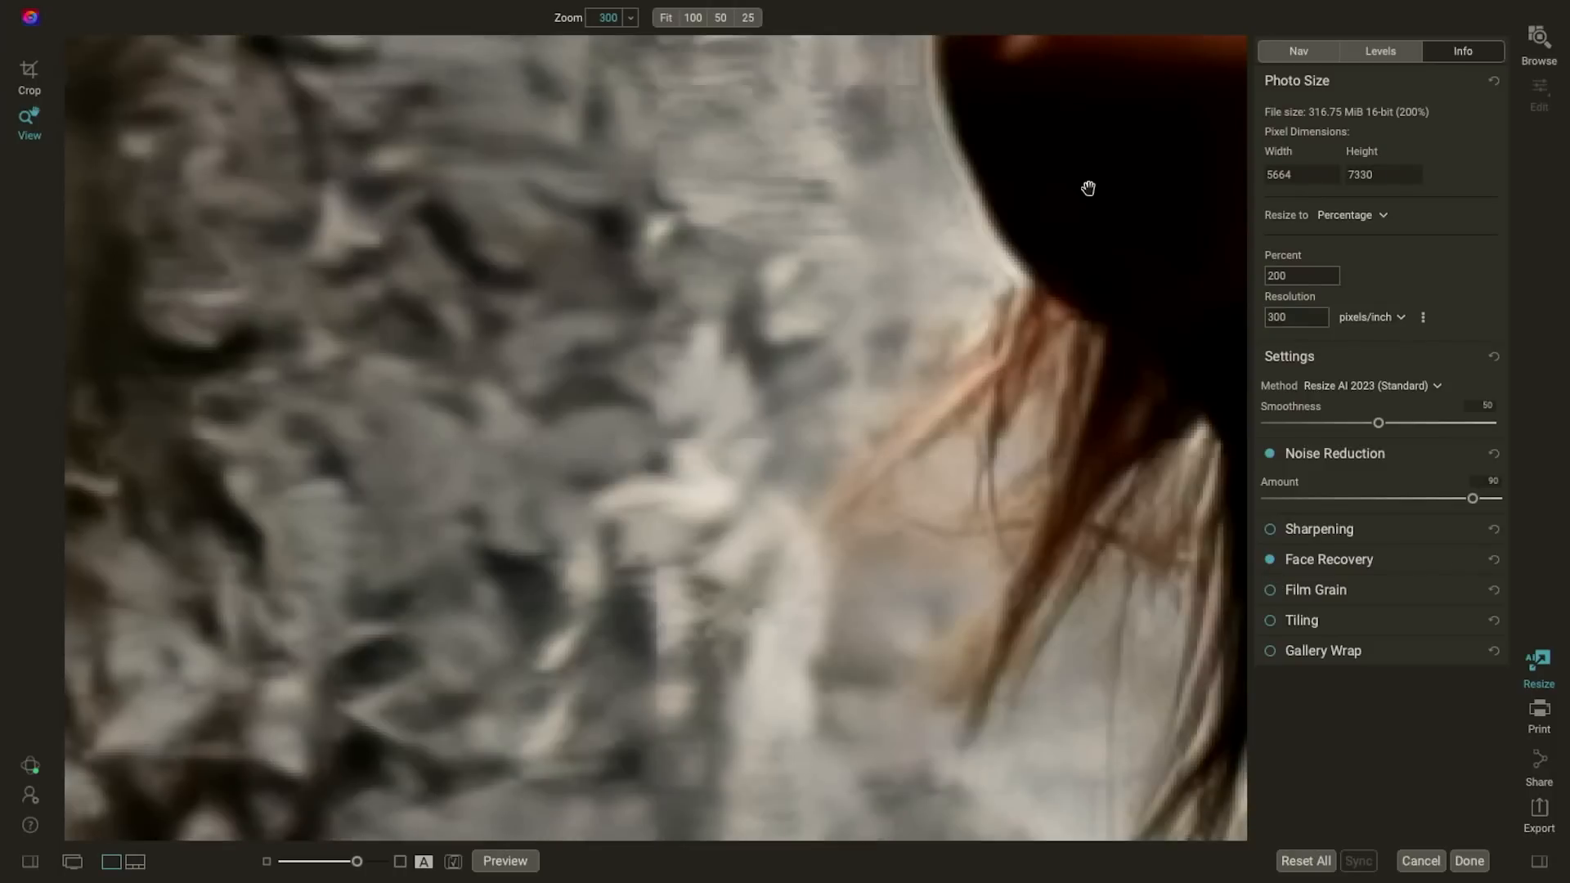
Step: View the woman's face at 100% zoom and switch to the original for comparison
left_click(693, 17)
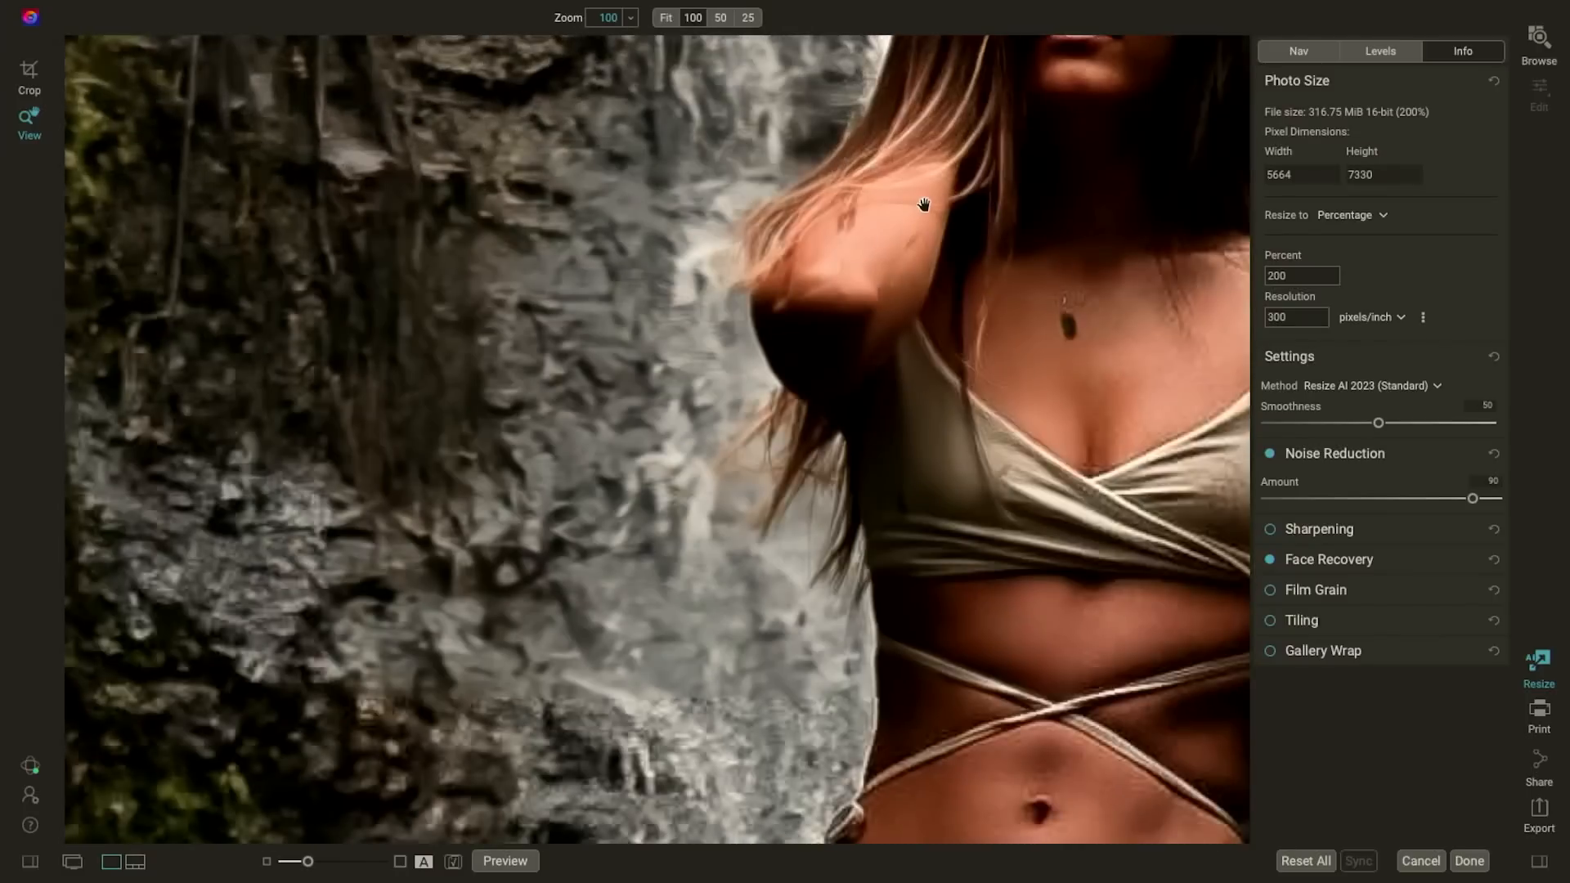
left_click_drag(925, 205, 533, 518)
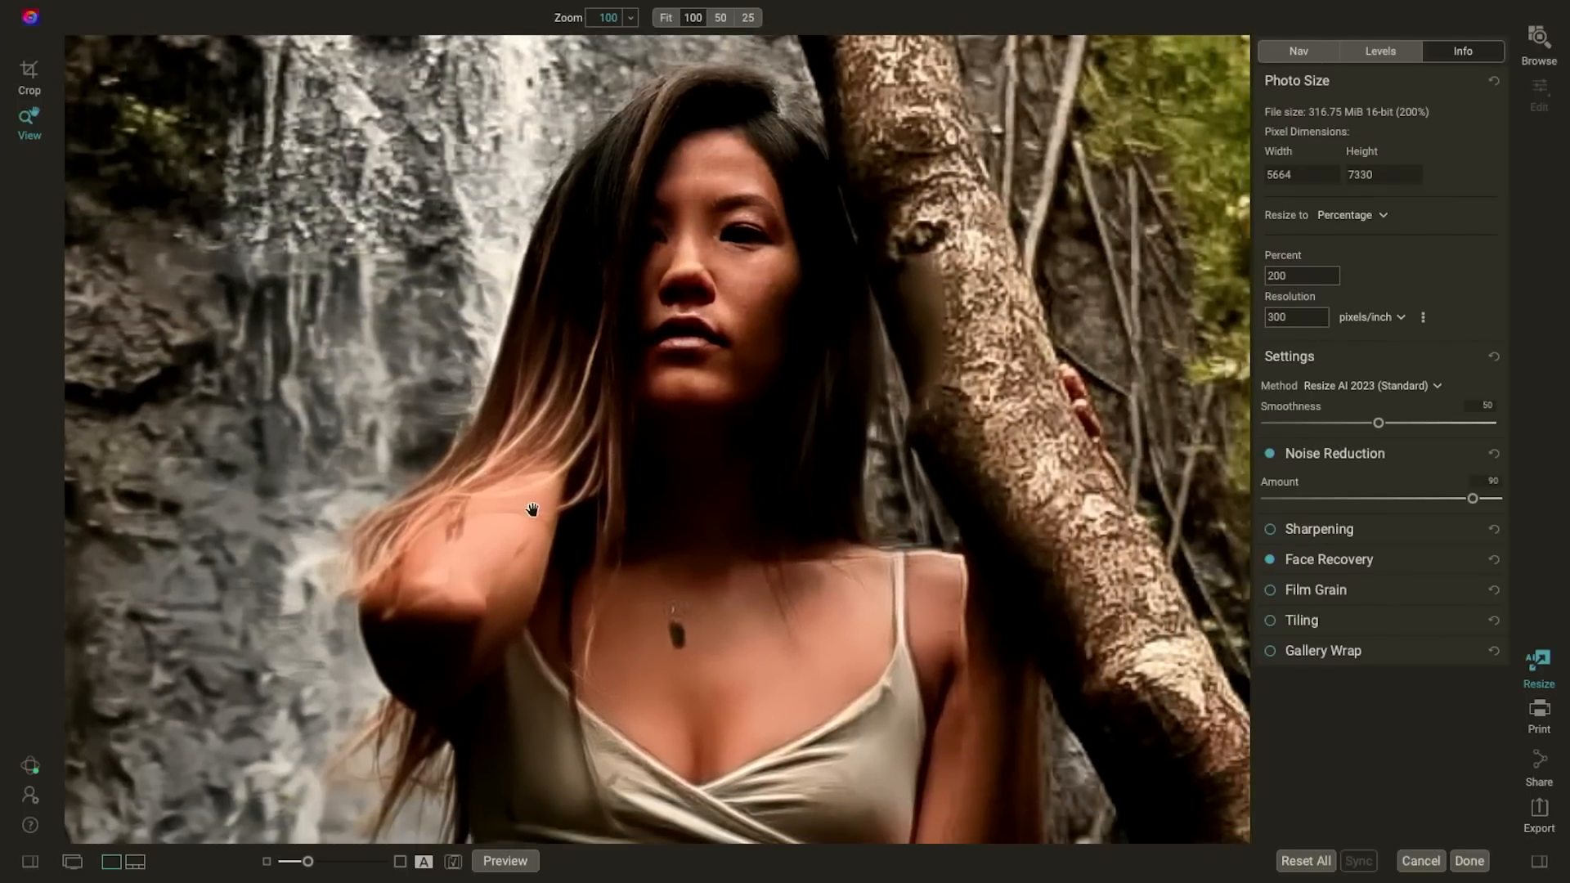
left_click(519, 861)
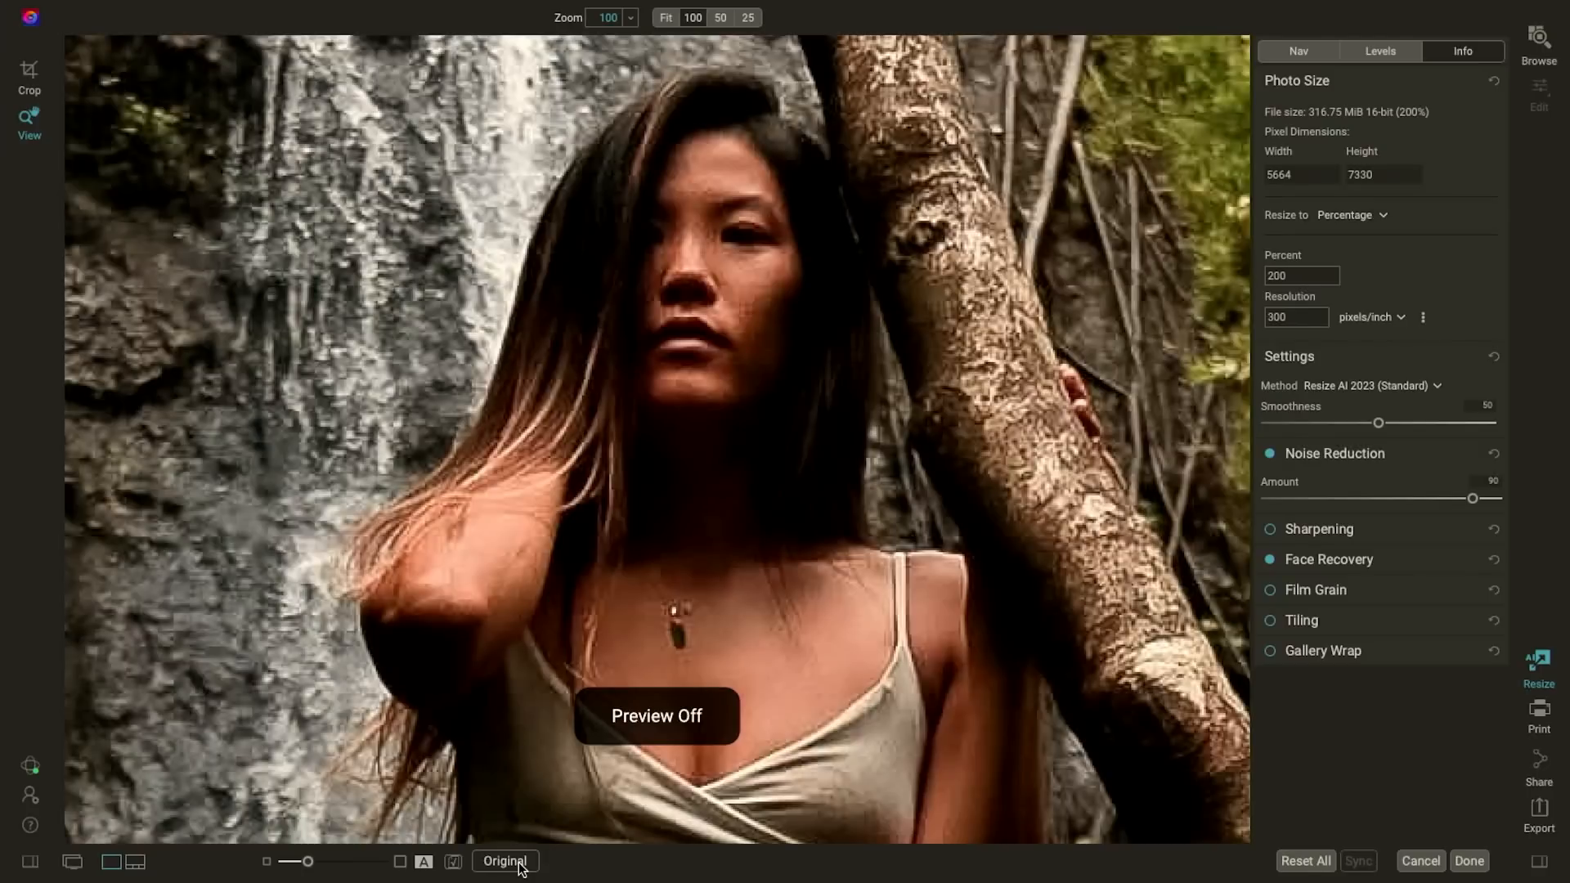
Step: Switch from the original back to the enlarged preview of the waterfall photo
left_click(518, 862)
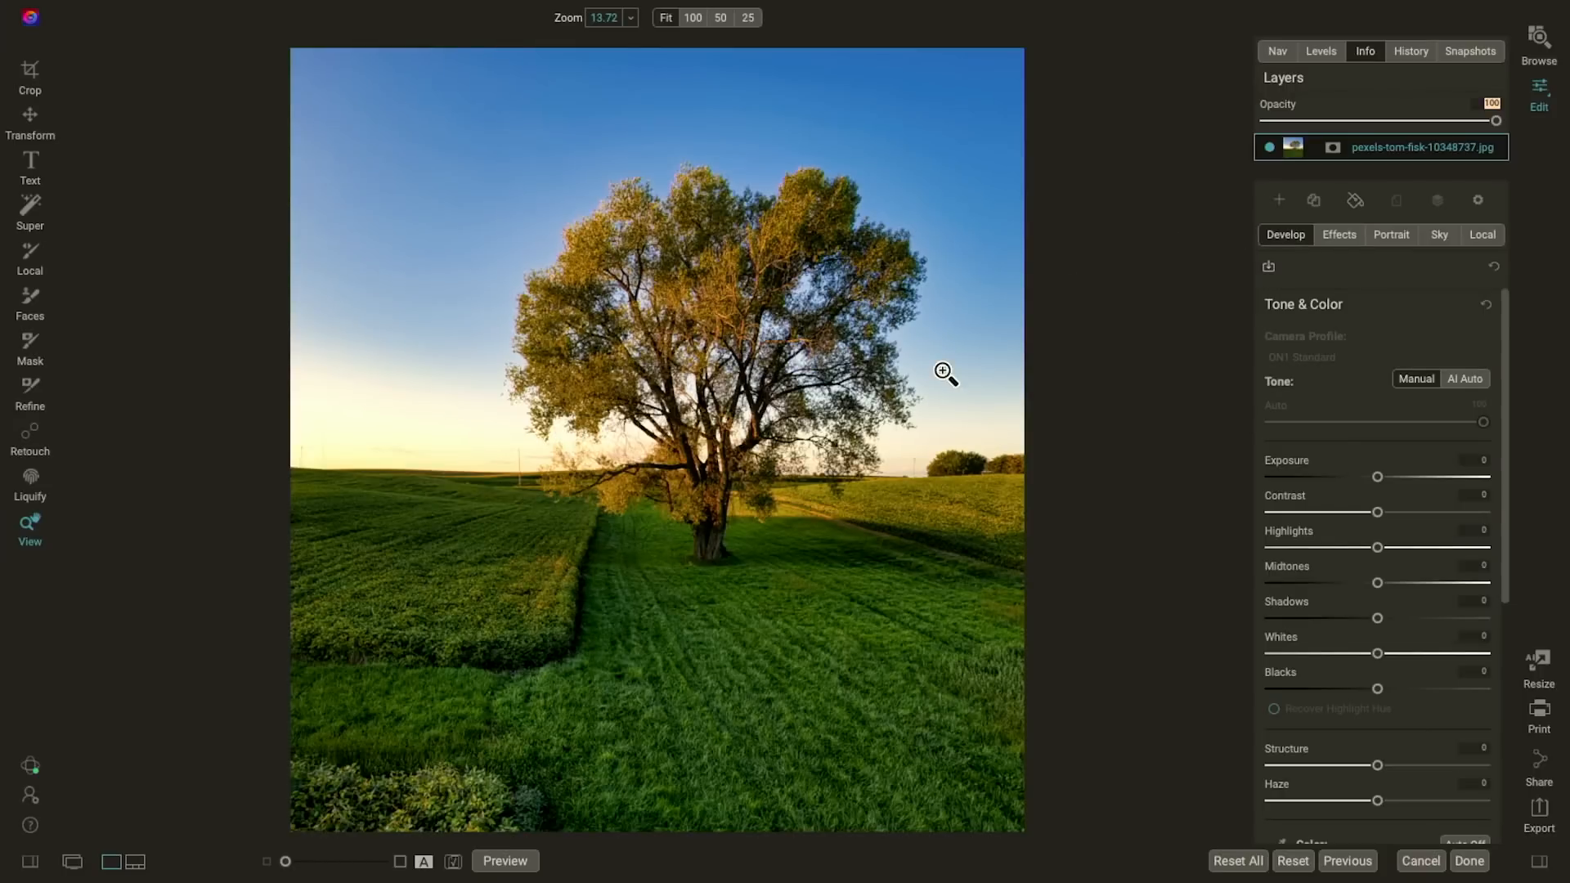
Step: Add a local adjustment to the tree photo, mask it to Sky with Mask AI, and view the resulting mask
left_click(1478, 236)
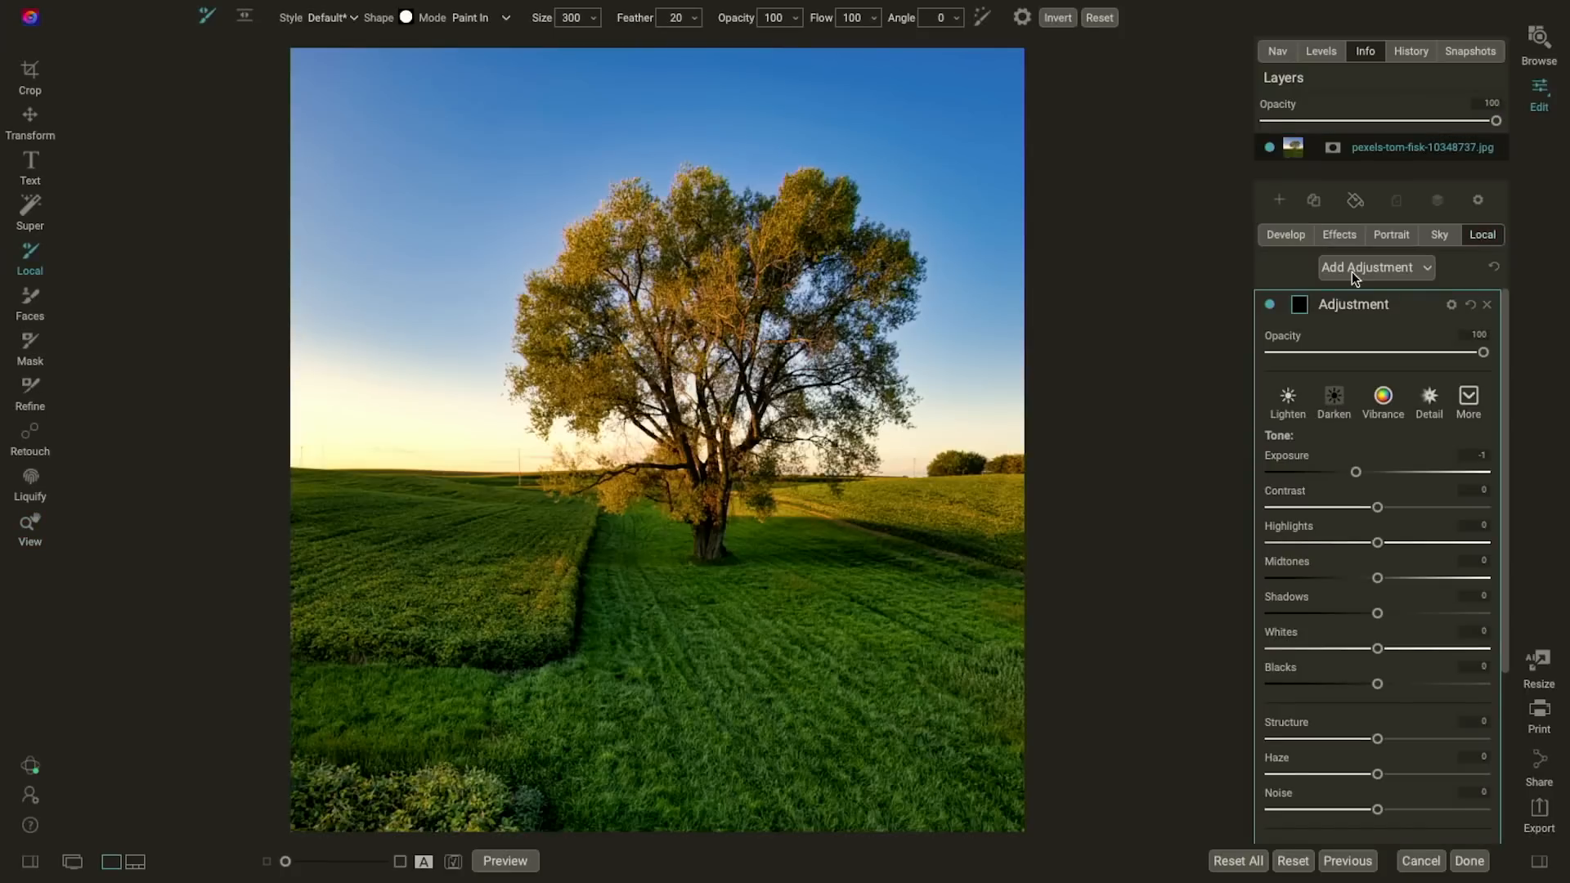
left_click(1302, 305)
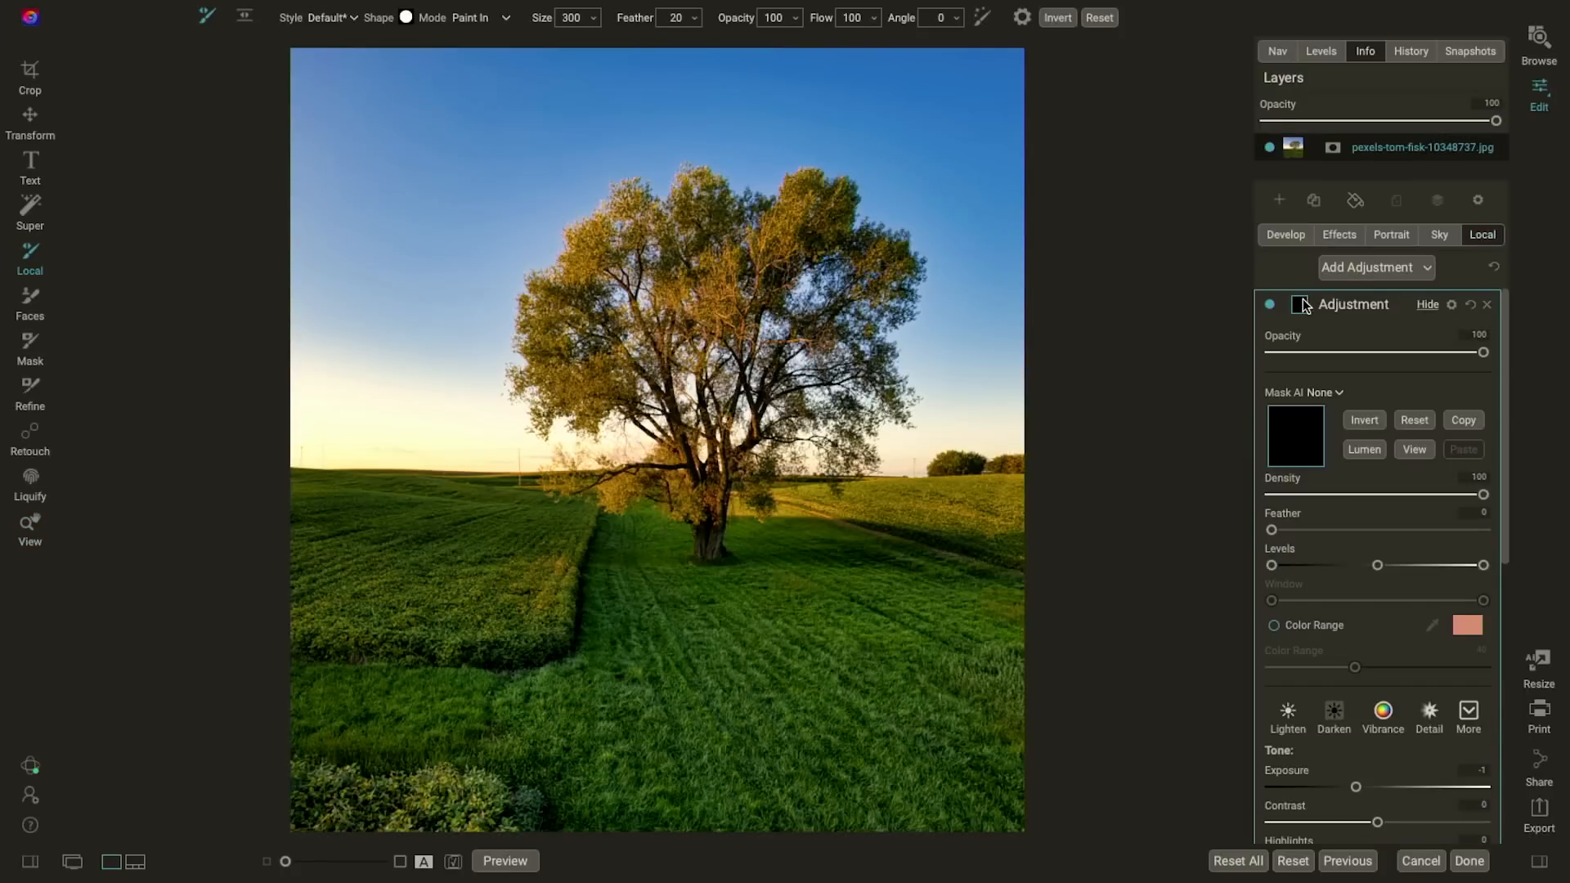
left_click(1325, 394)
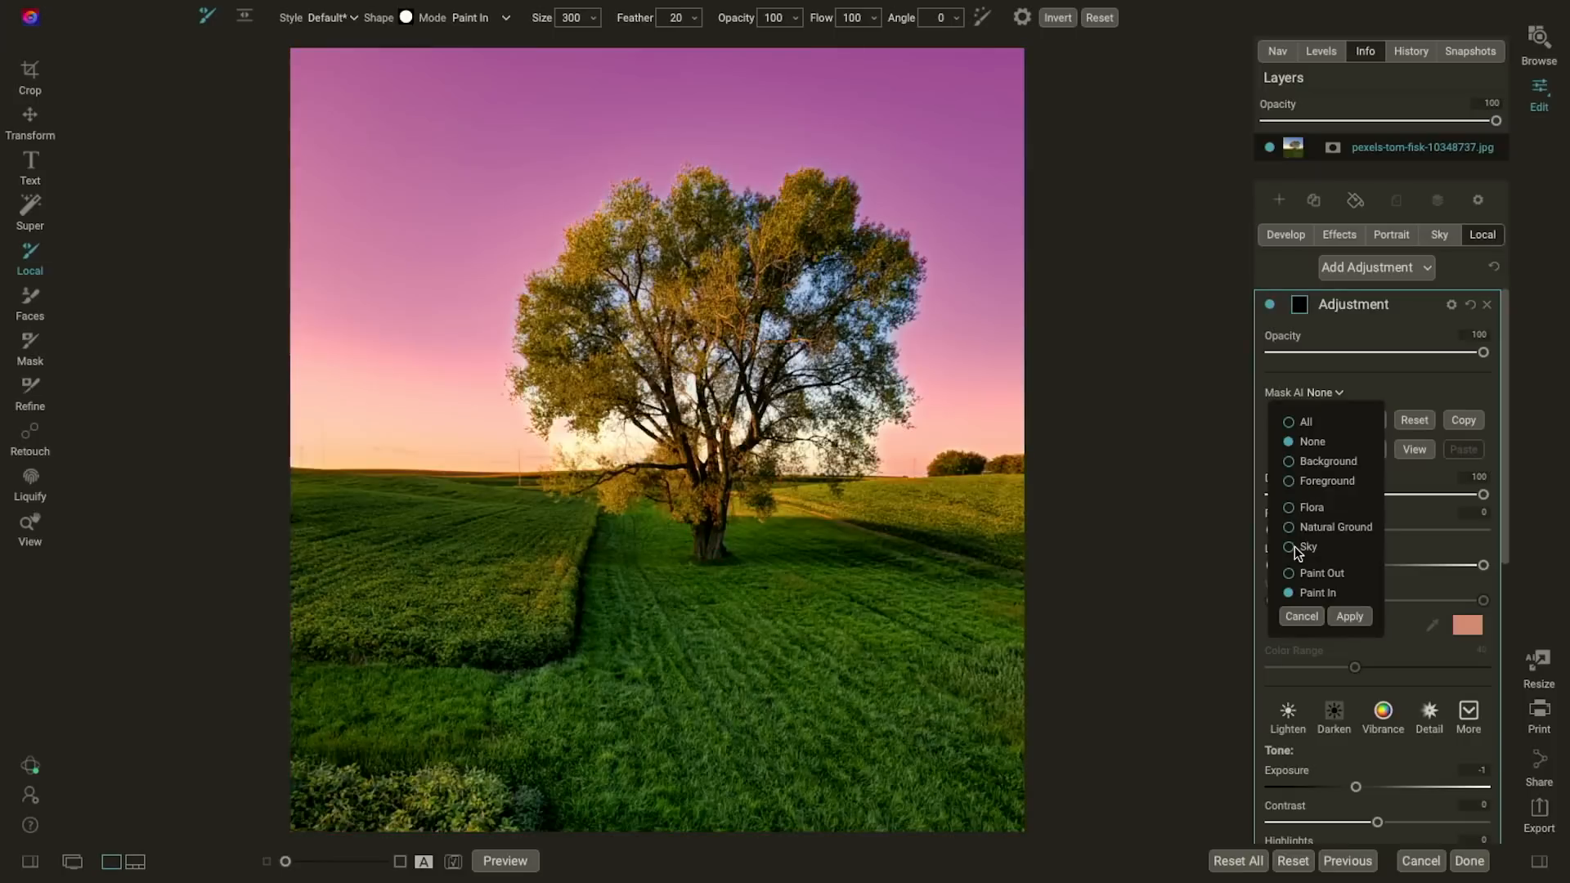
left_click(1294, 546)
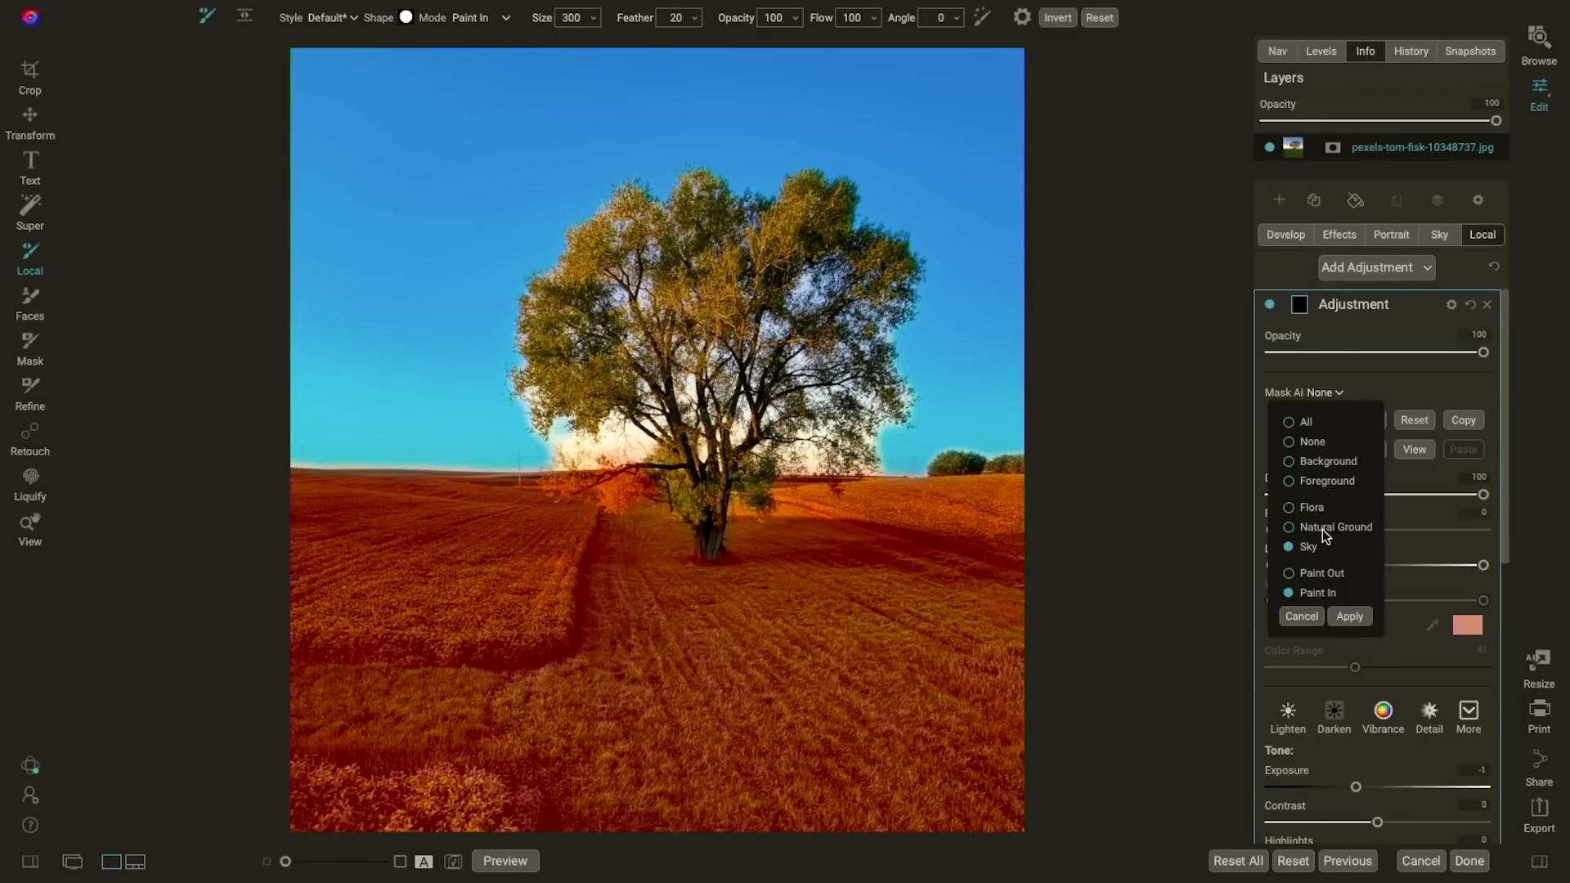
left_click(1348, 617)
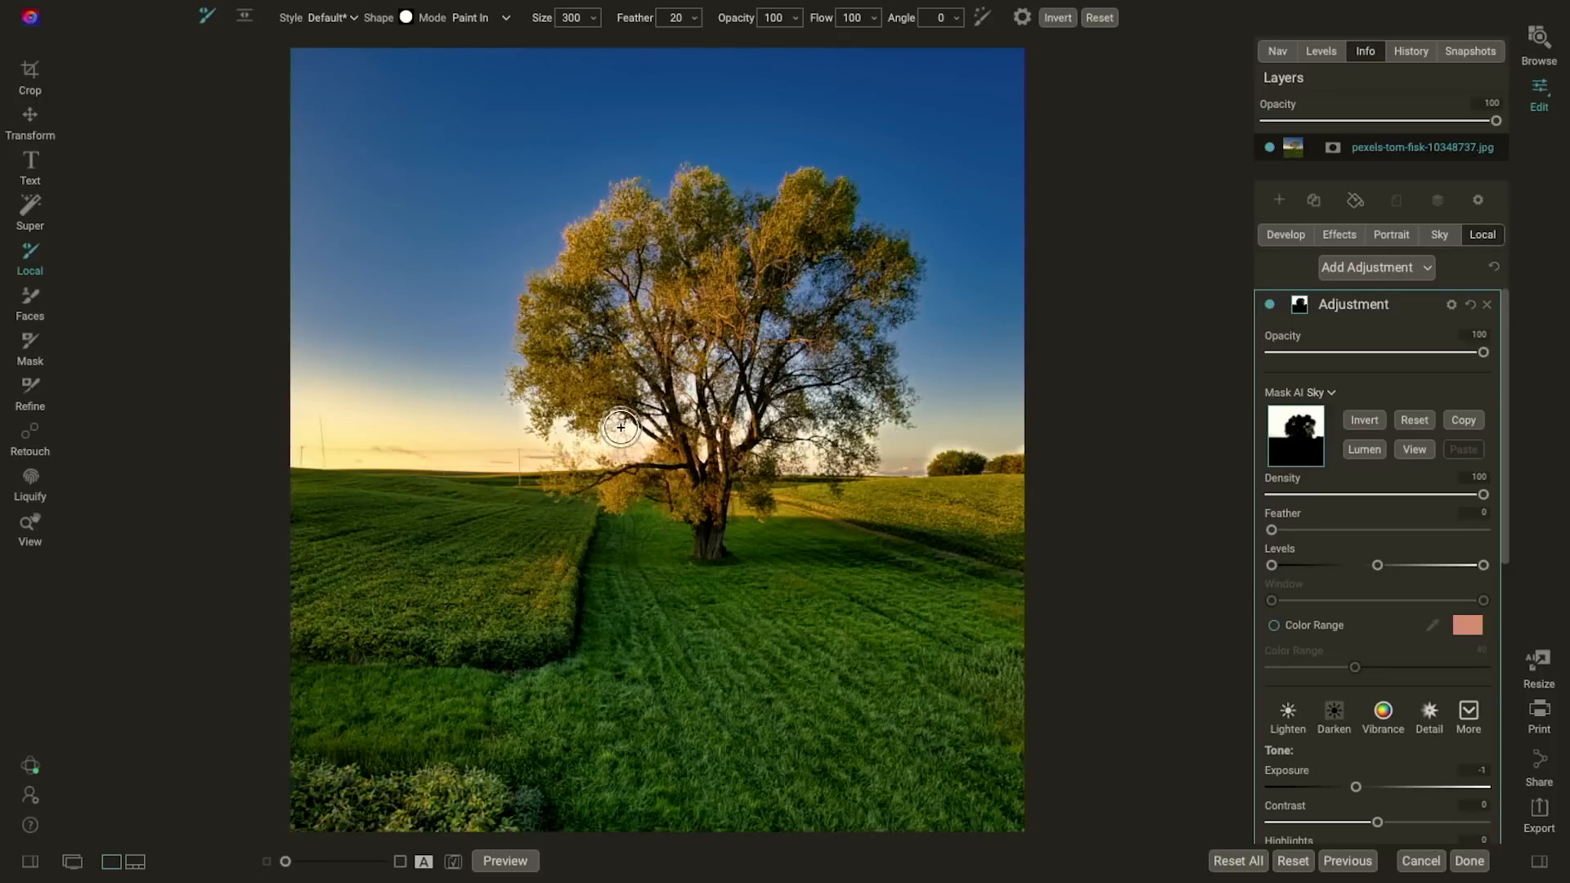
key("ctrl+m")
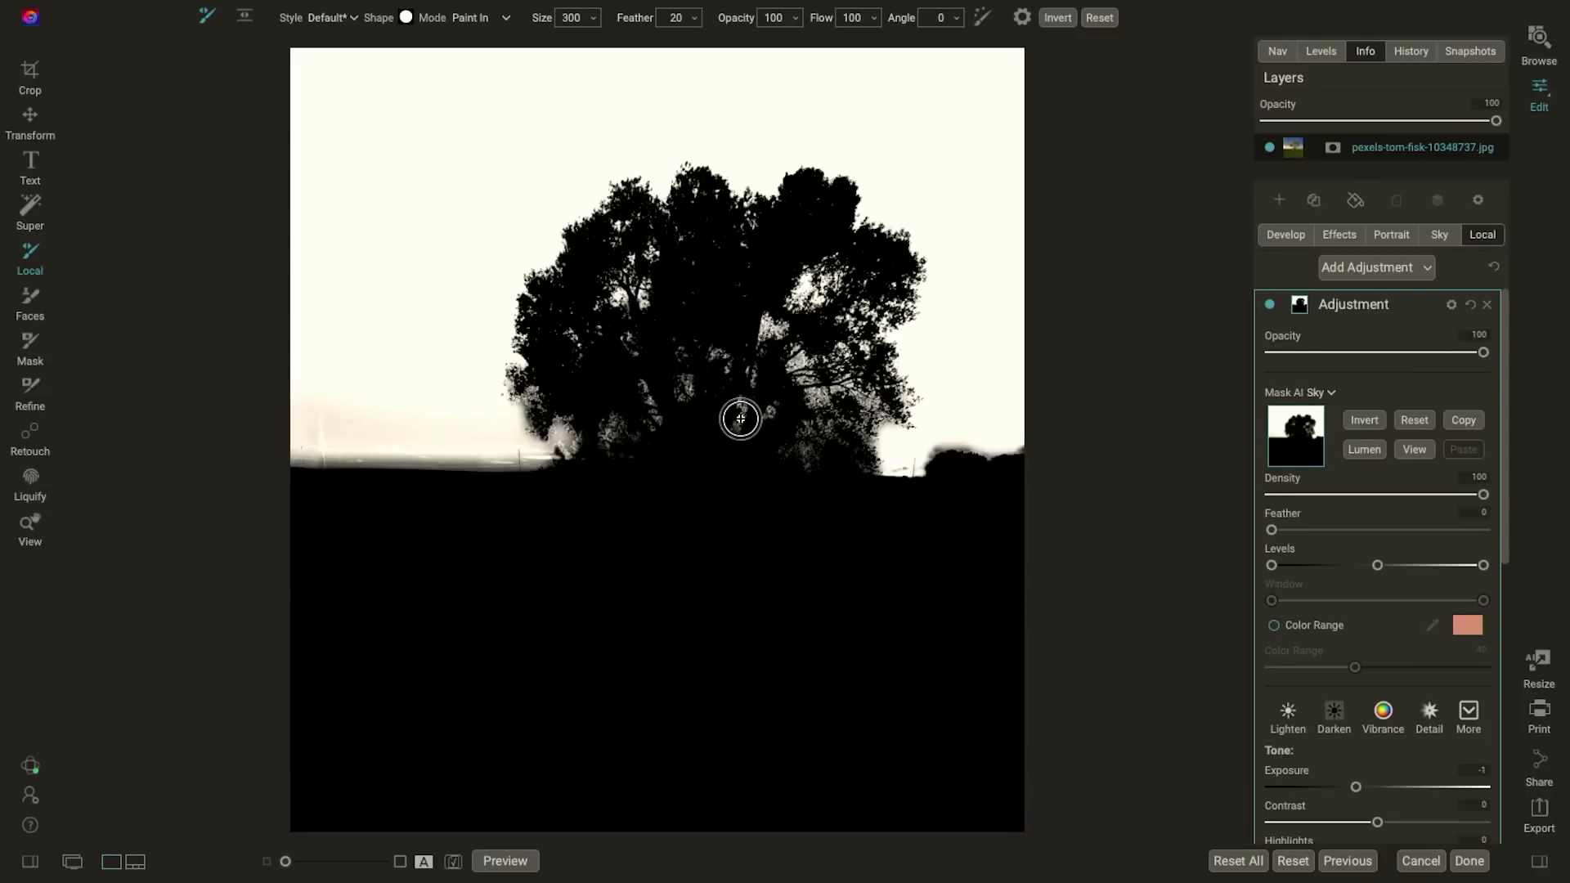
key("ctrl+m")
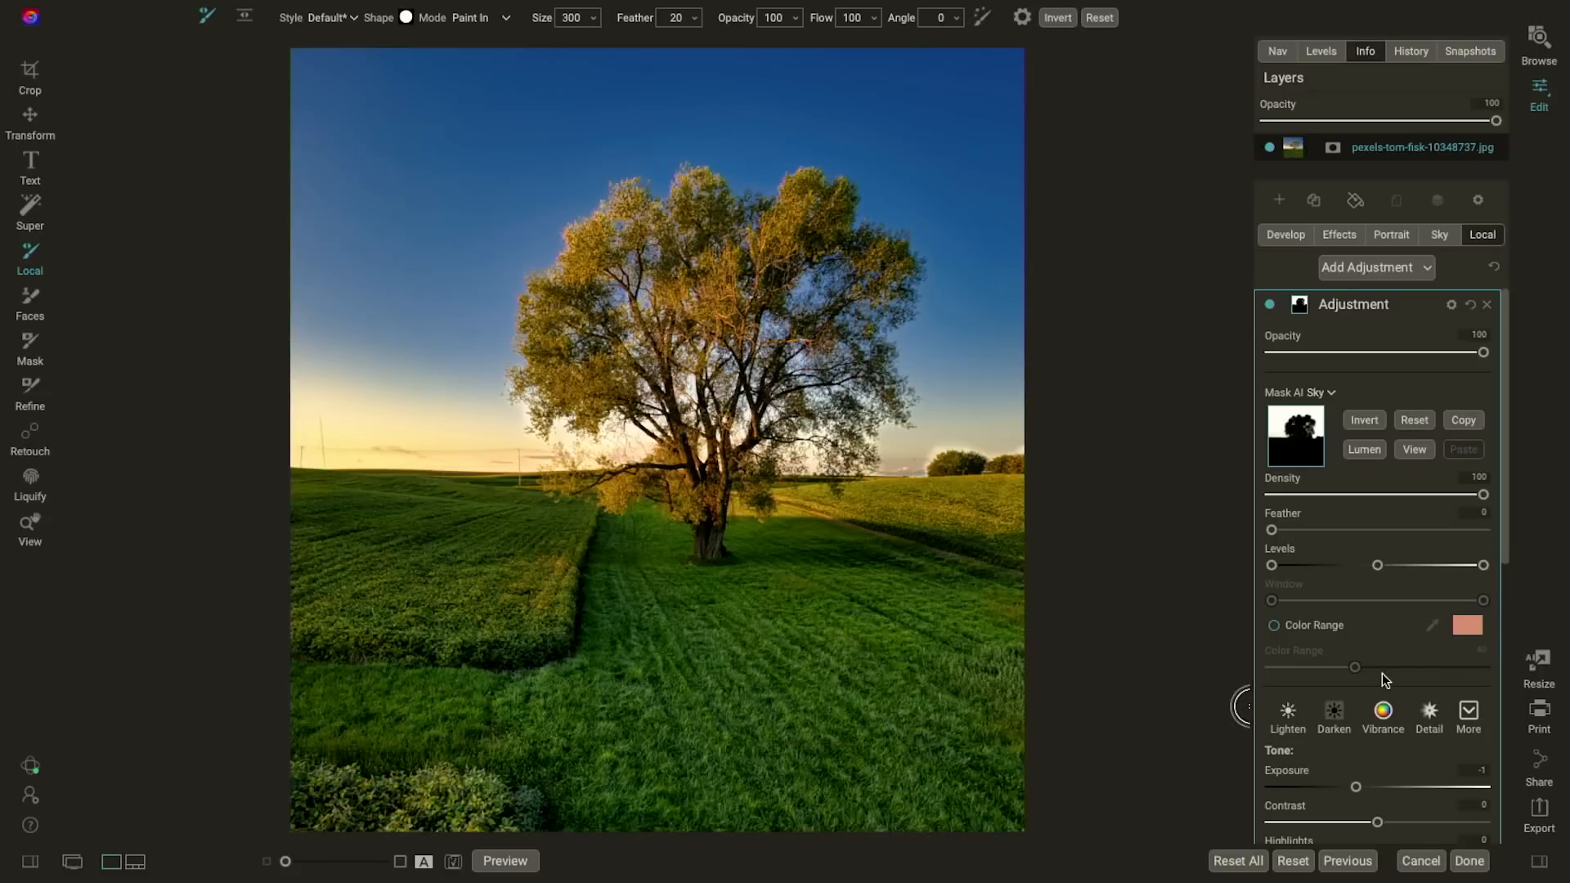
Step: Set the sky adjustment's temperature to 67, tint to 12 and exposure to -0.25
scroll(1385, 679, "down", 1)
double_click(1289, 659)
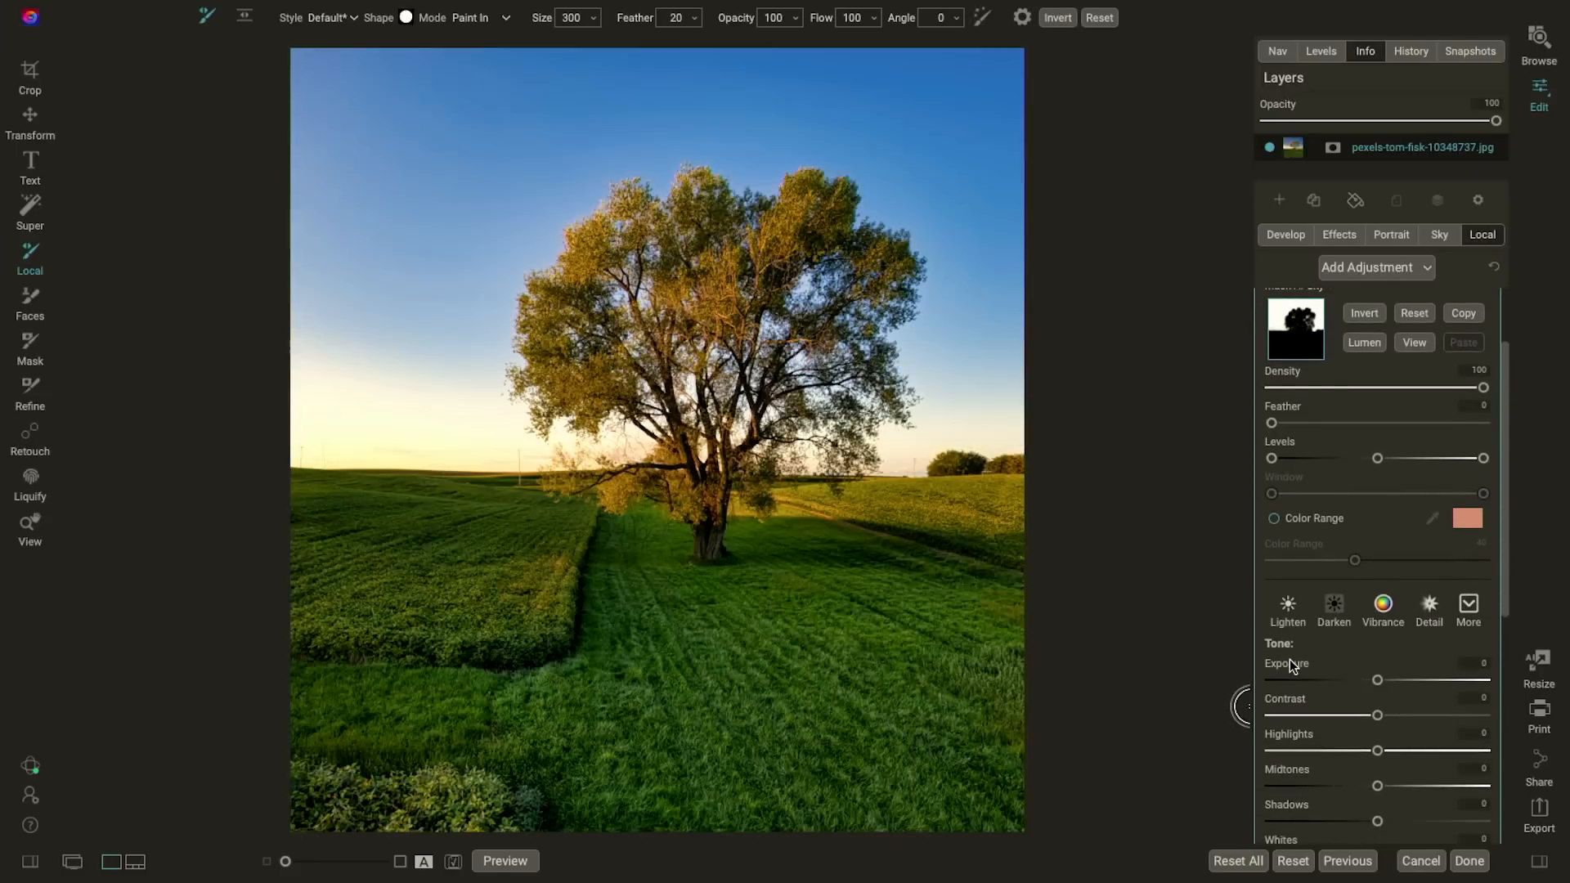
scroll(1402, 738, "down", 5)
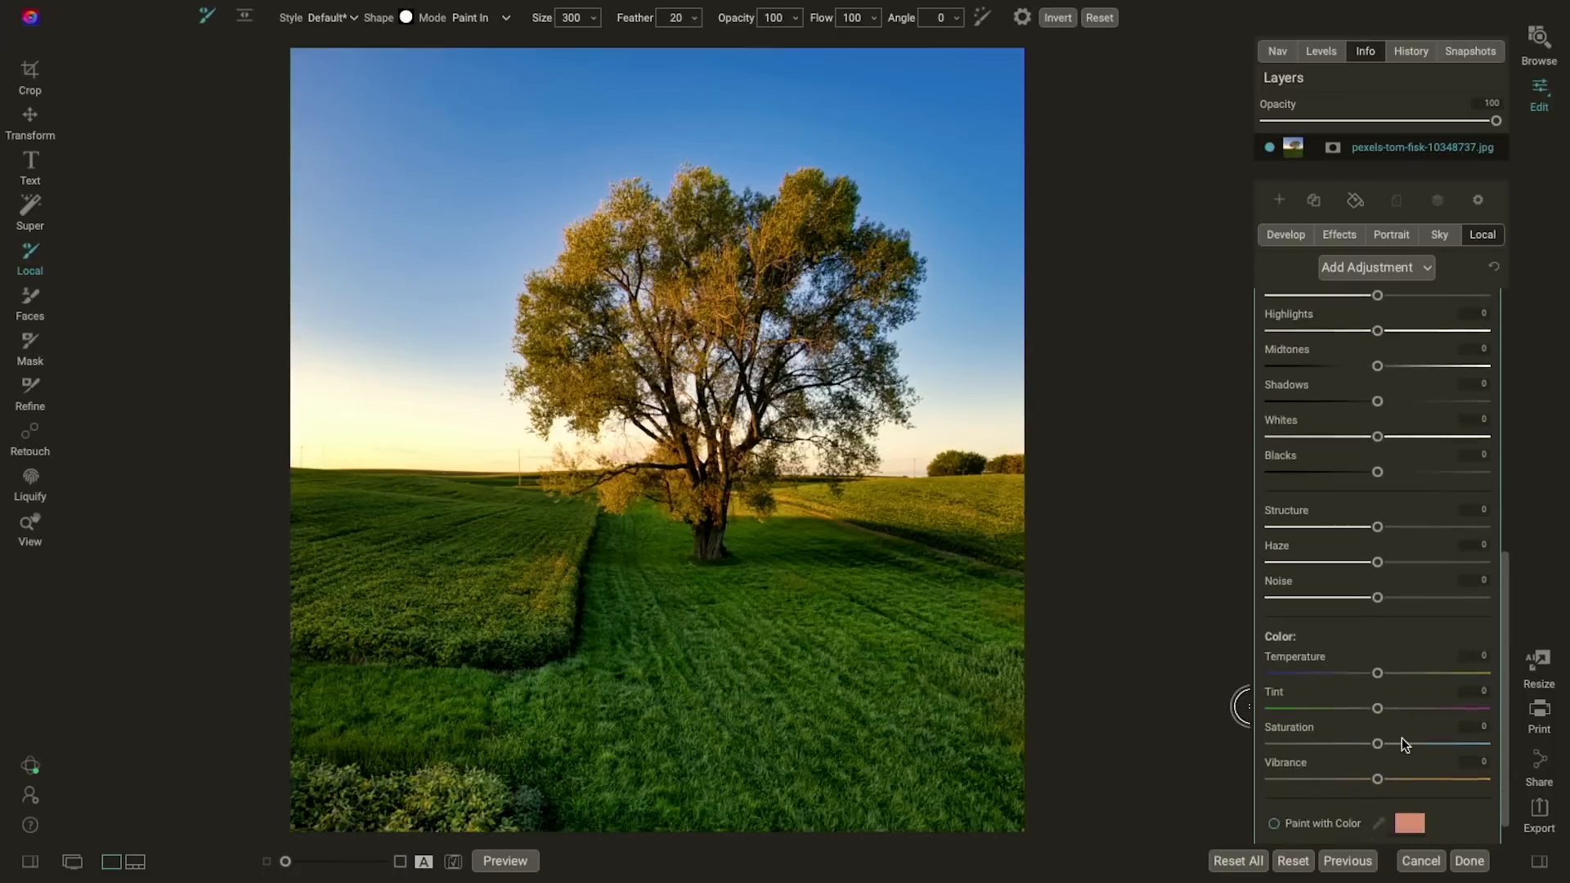
left_click_drag(1382, 645, 1390, 683)
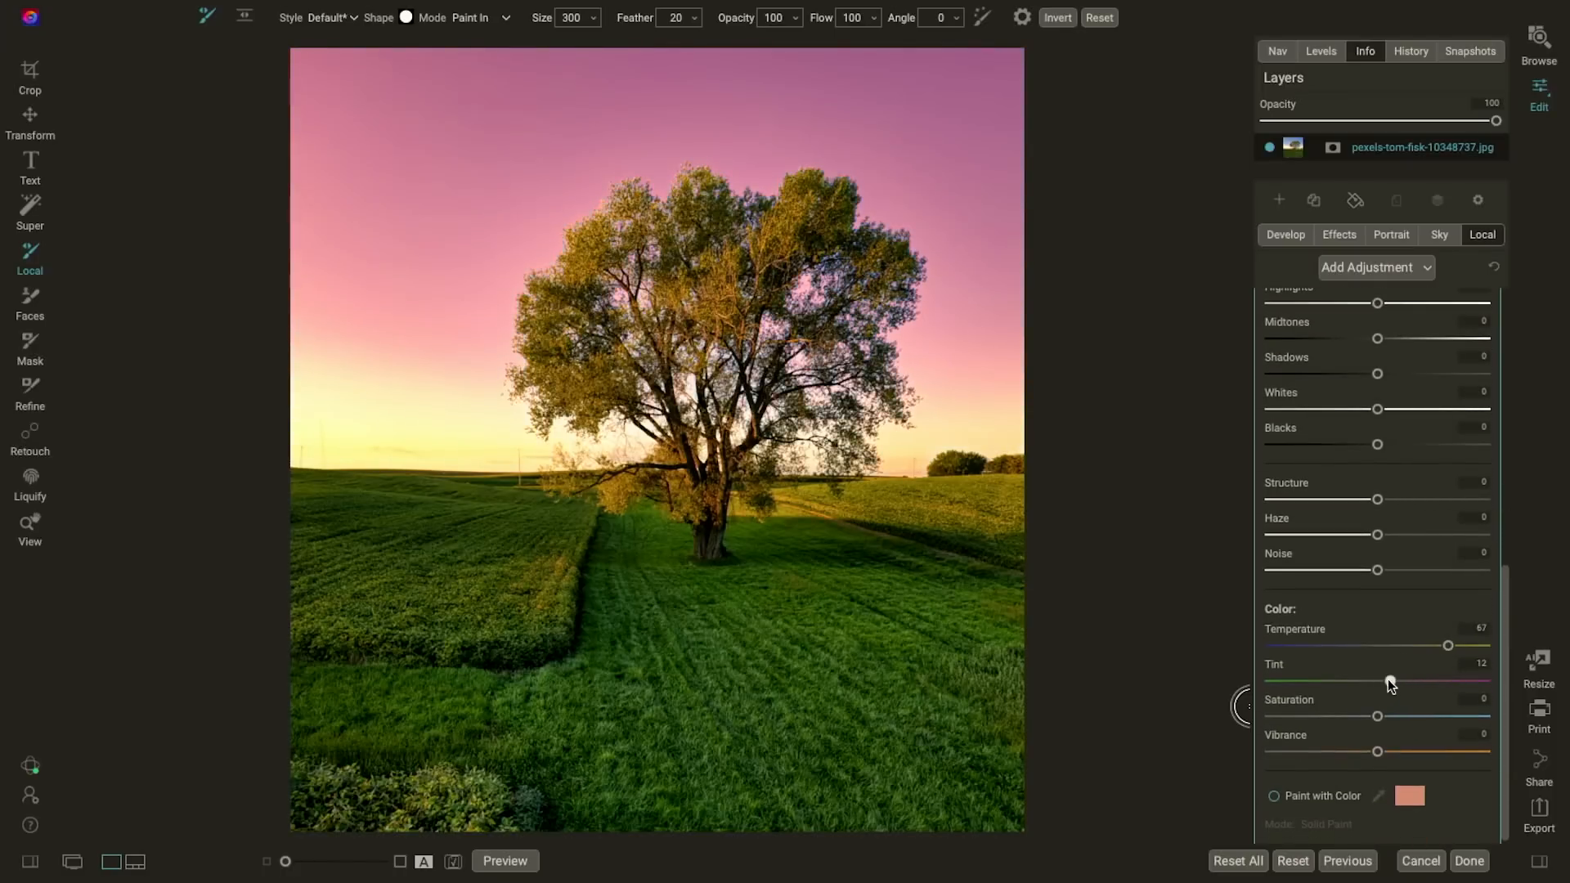
scroll(1367, 410, "up", 3)
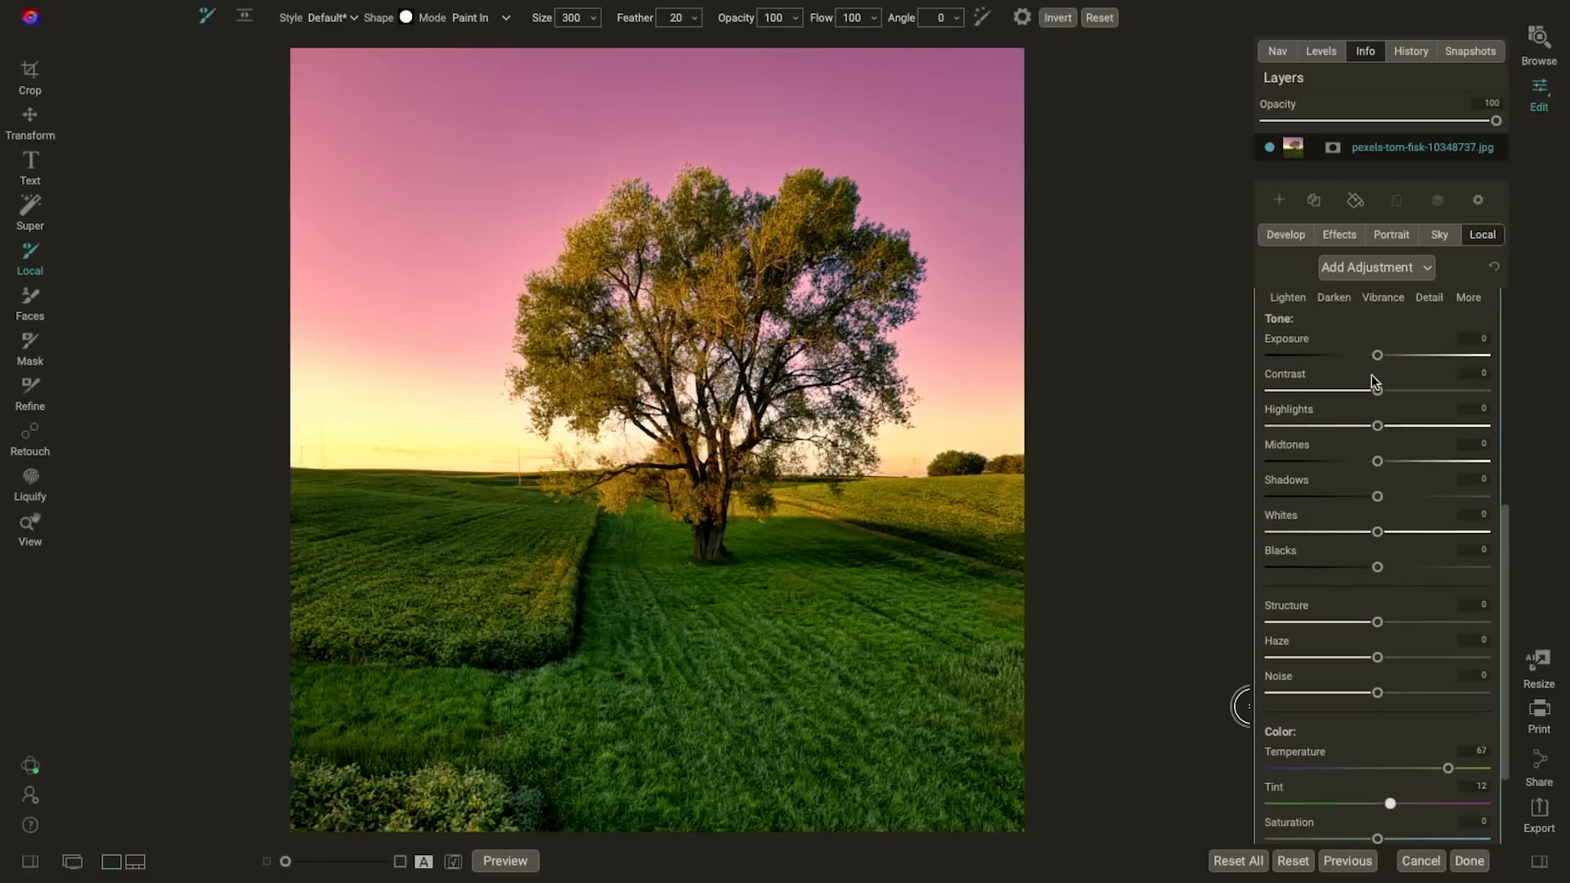
left_click_drag(1377, 355, 1374, 360)
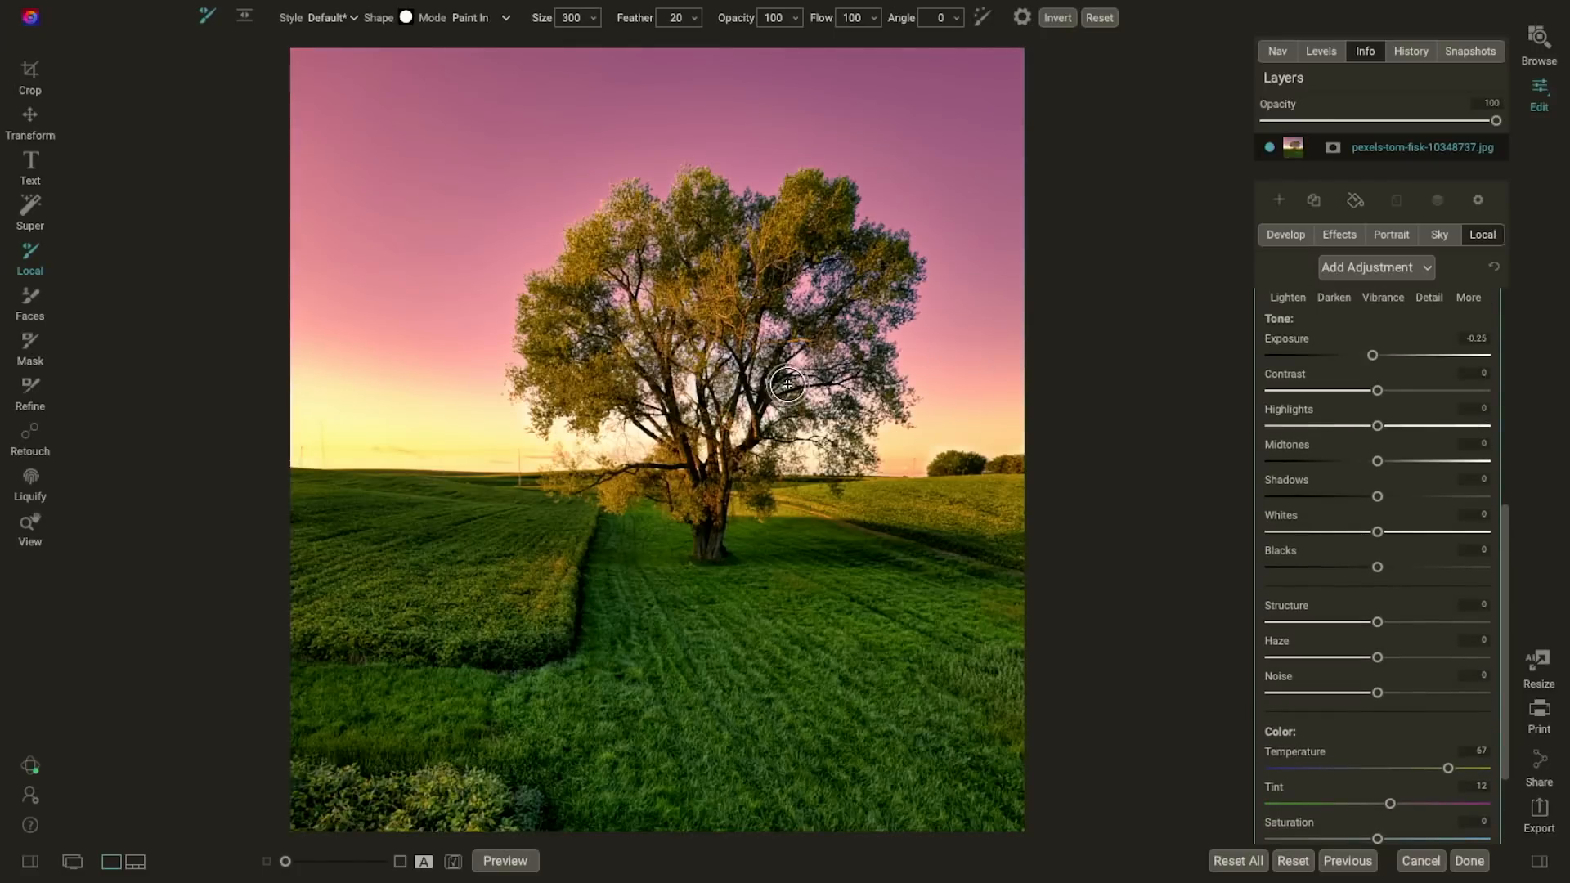
Step: Set up the Refine brush for the tree's edges with the Hair/Branches method and a size of 500
key("ctrl+equal")
key("ctrl+equal")
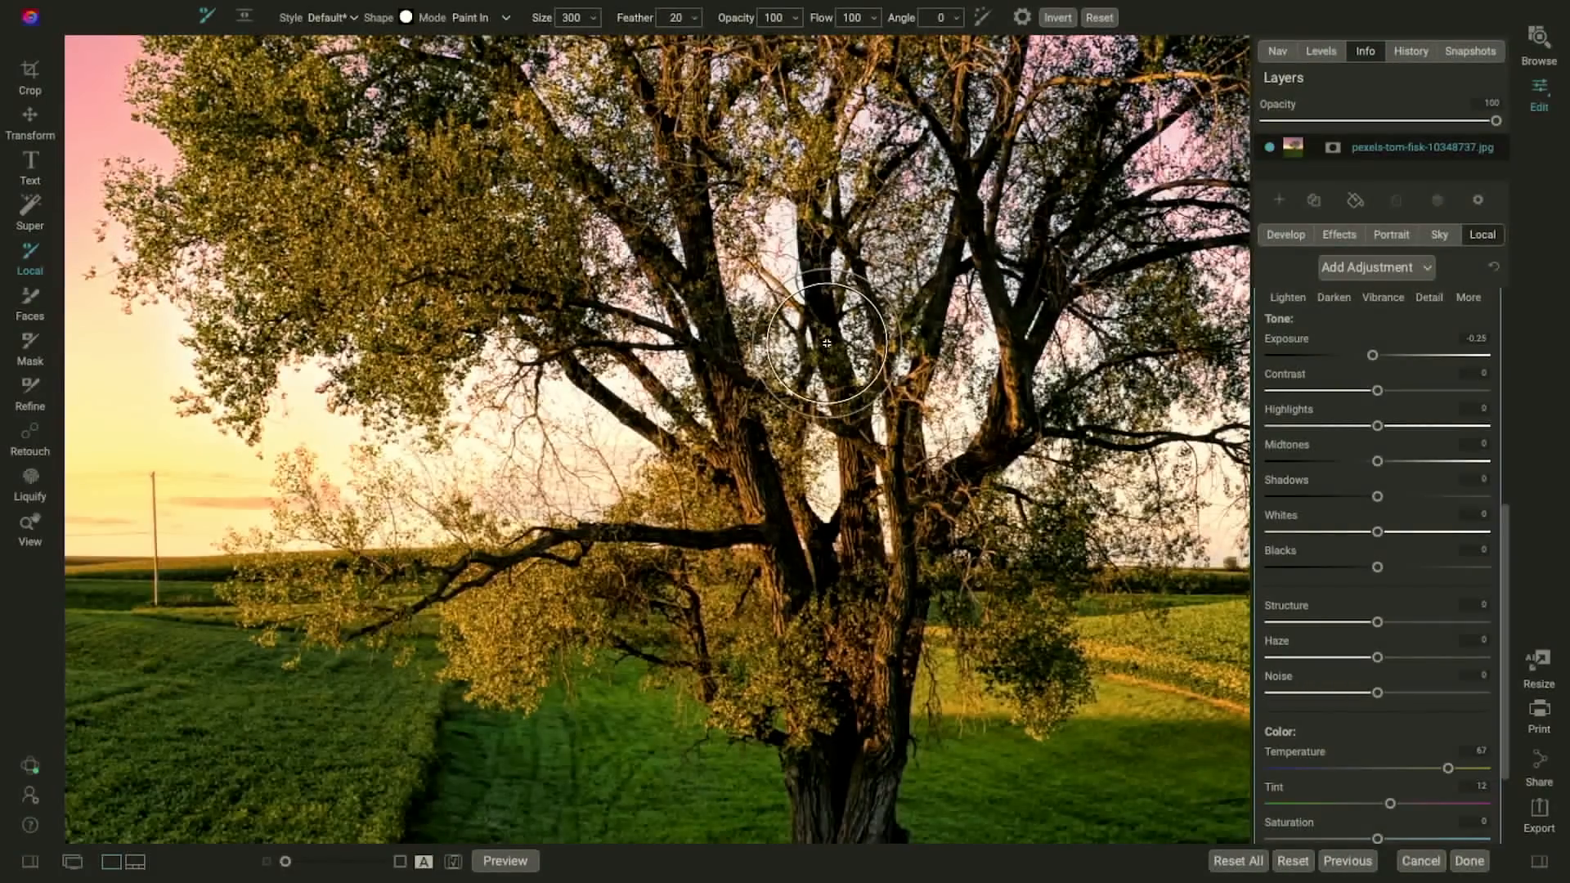
key("ctrl+minus")
key("ctrl+minus")
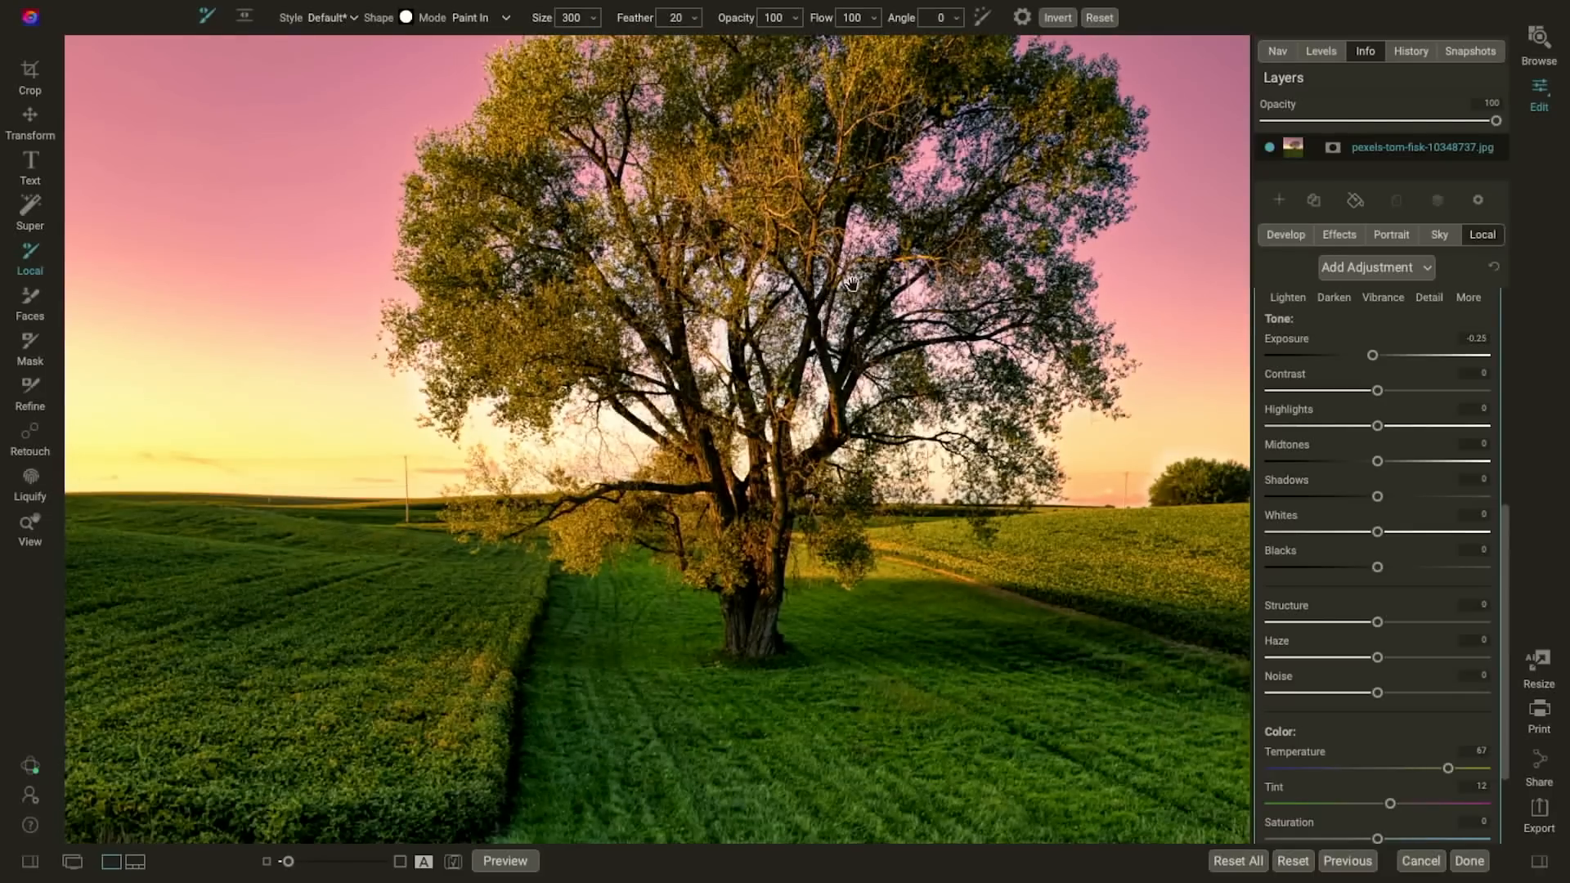
mouse_move(822, 328)
left_mouse_down()
mouse_move(705, 500)
mouse_move(606, 715)
left_mouse_up()
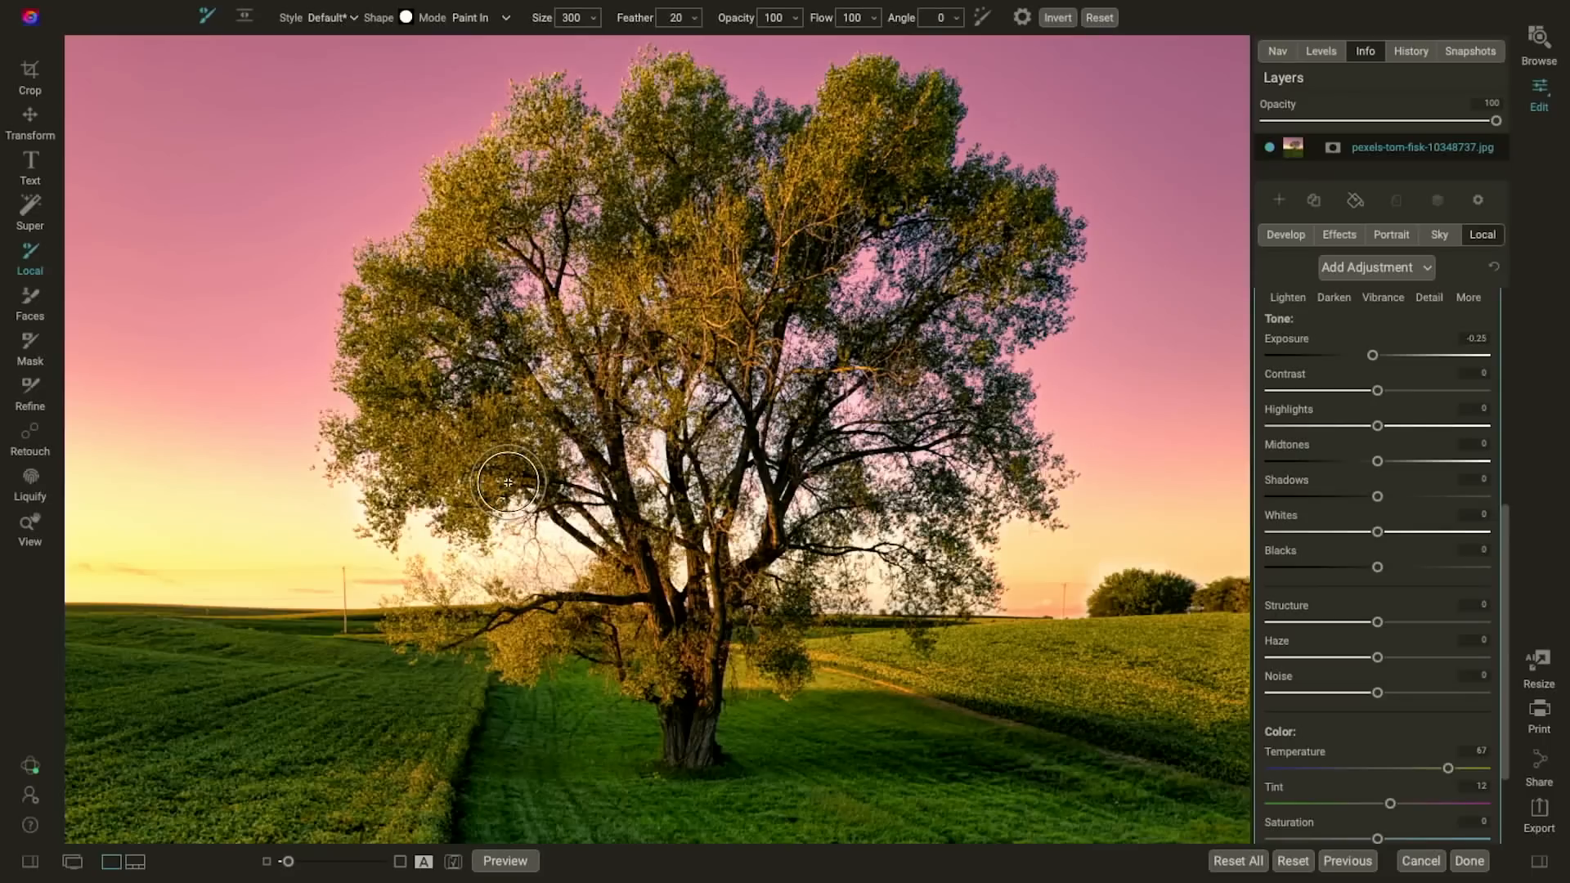
left_click(27, 396)
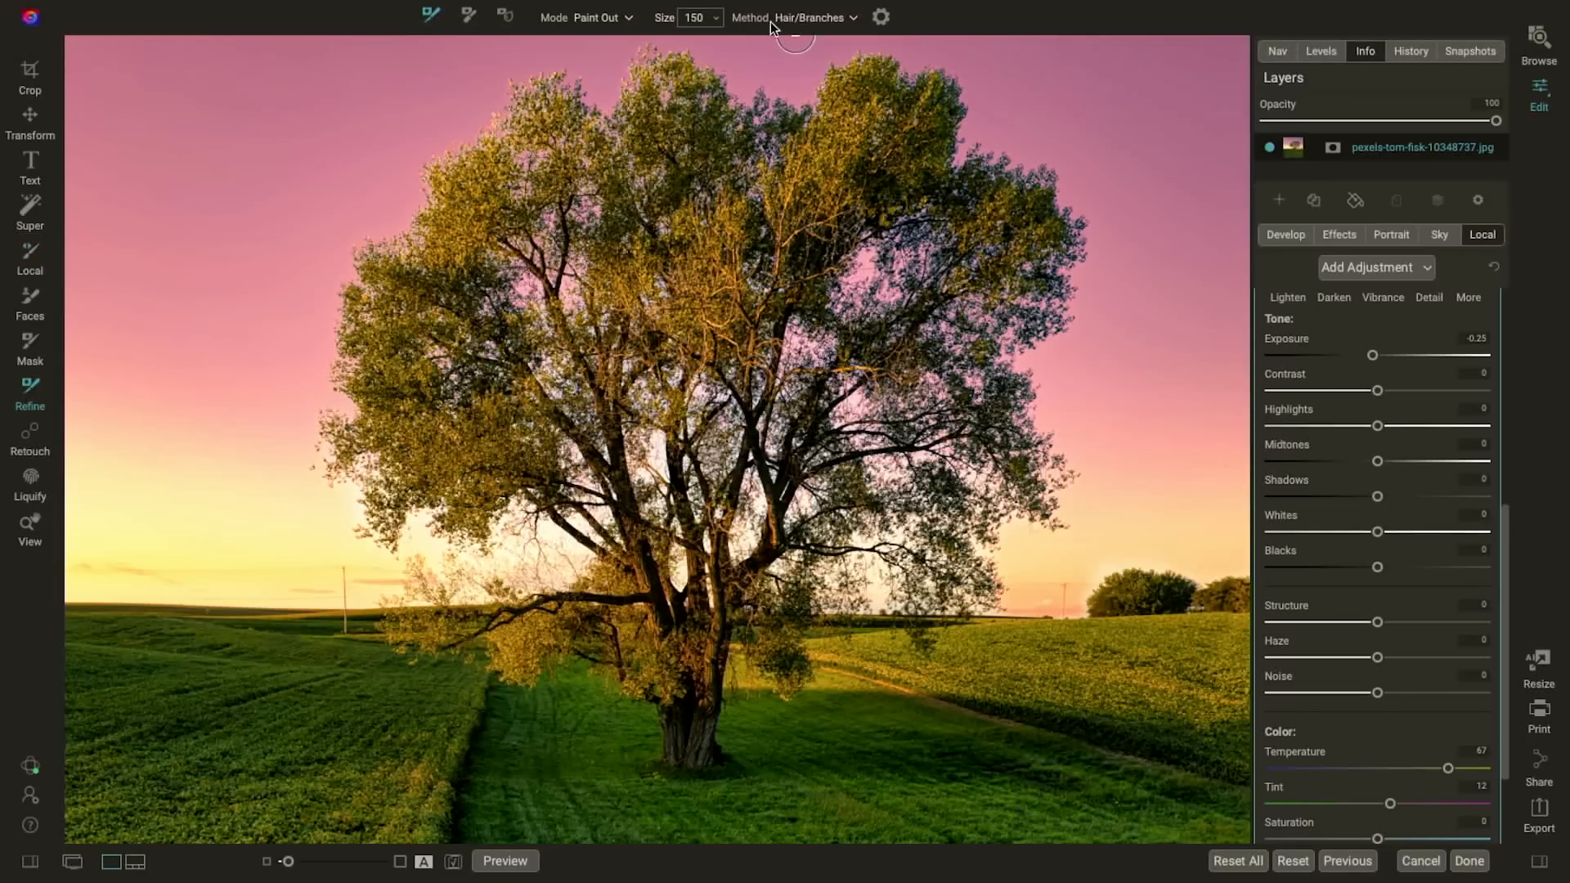
left_click(841, 20)
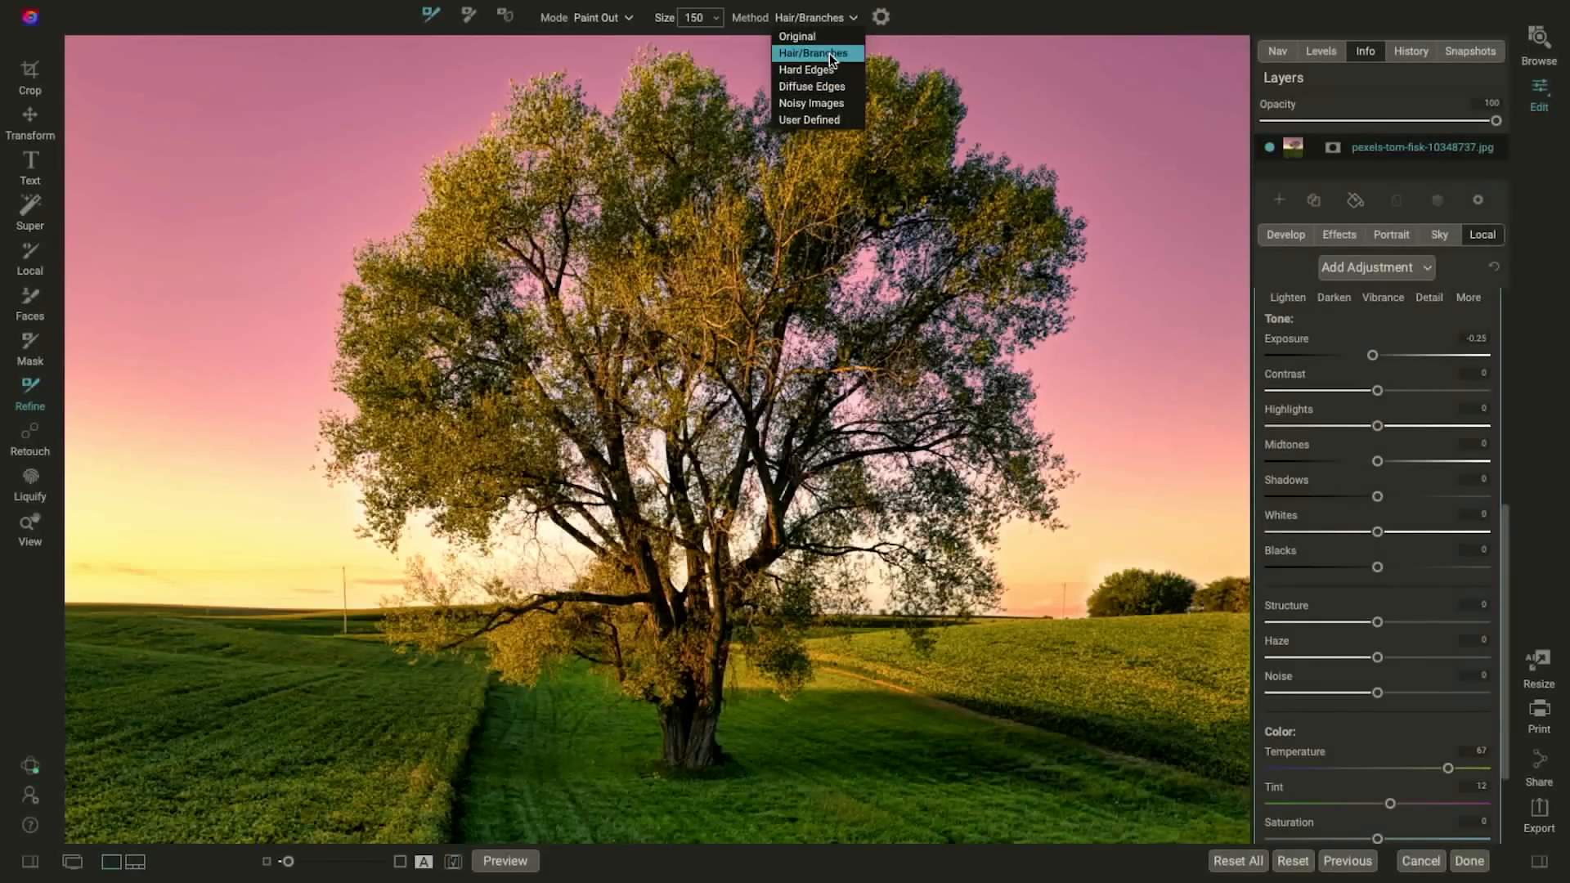
left_click(830, 53)
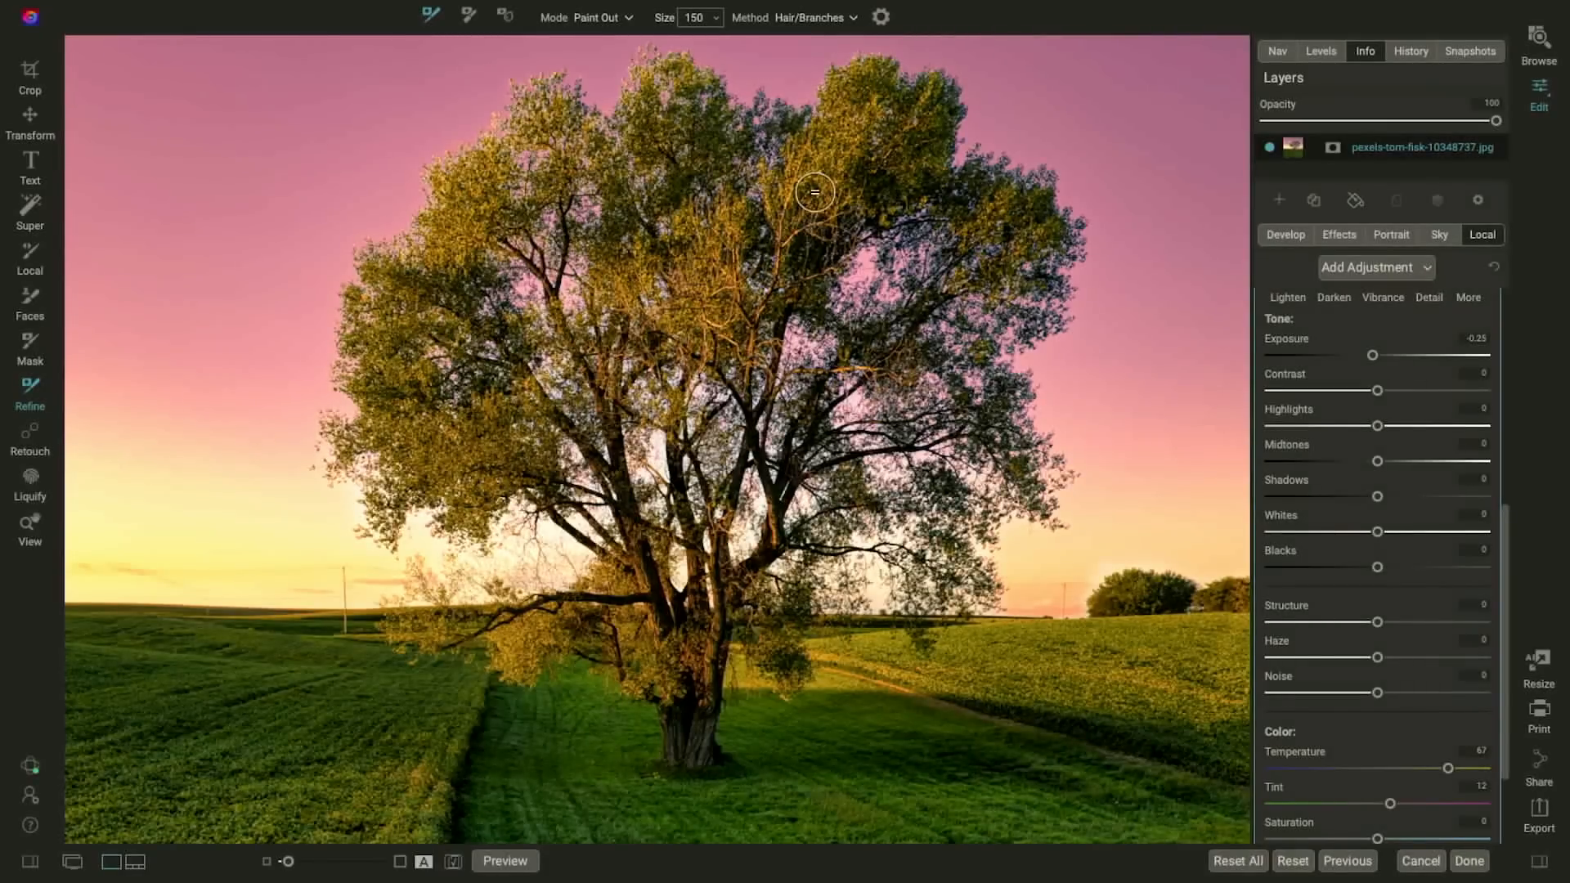
key("bracketright")
key("bracketright")
key("bracketright")
key("bracketright")
key("bracketright")
key("bracketright")
key("bracketright")
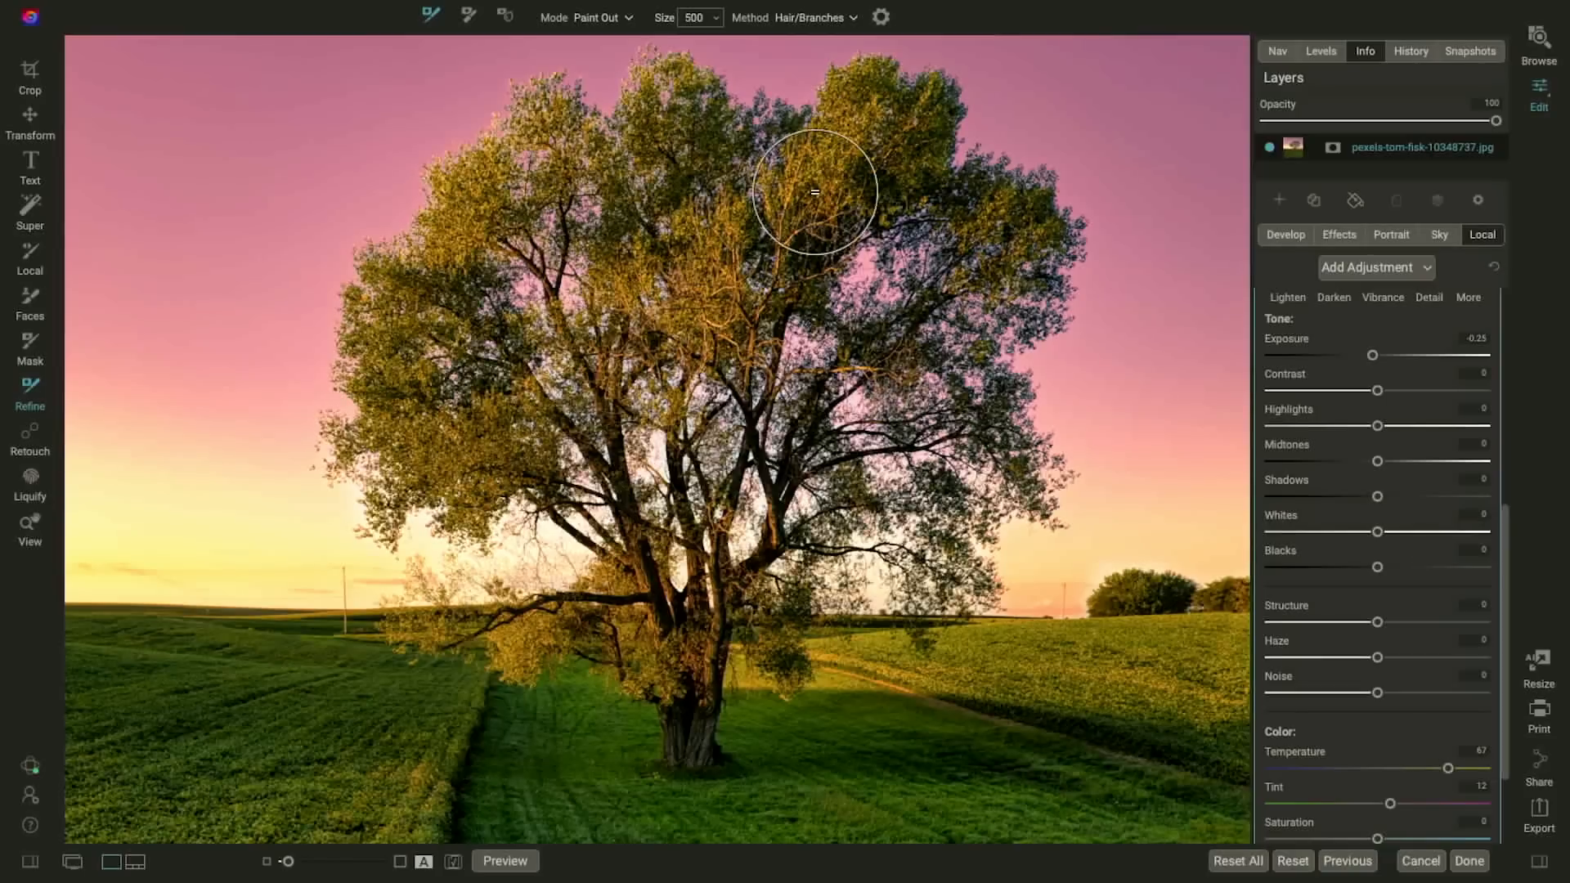
Step: Refine the sky mask by brushing over the tree's branches and foliage and the bushes on the horizon, and view the mask
mouse_move(746, 559)
left_mouse_down()
mouse_move(957, 564)
mouse_move(1040, 505)
mouse_move(1074, 412)
mouse_move(1078, 219)
mouse_move(911, 94)
mouse_move(782, 81)
mouse_move(754, 120)
mouse_move(751, 523)
mouse_move(950, 507)
mouse_move(949, 347)
mouse_move(1003, 252)
mouse_move(925, 262)
mouse_move(865, 196)
mouse_move(847, 280)
mouse_move(851, 462)
mouse_move(904, 471)
mouse_move(891, 237)
mouse_move(840, 151)
left_mouse_up()
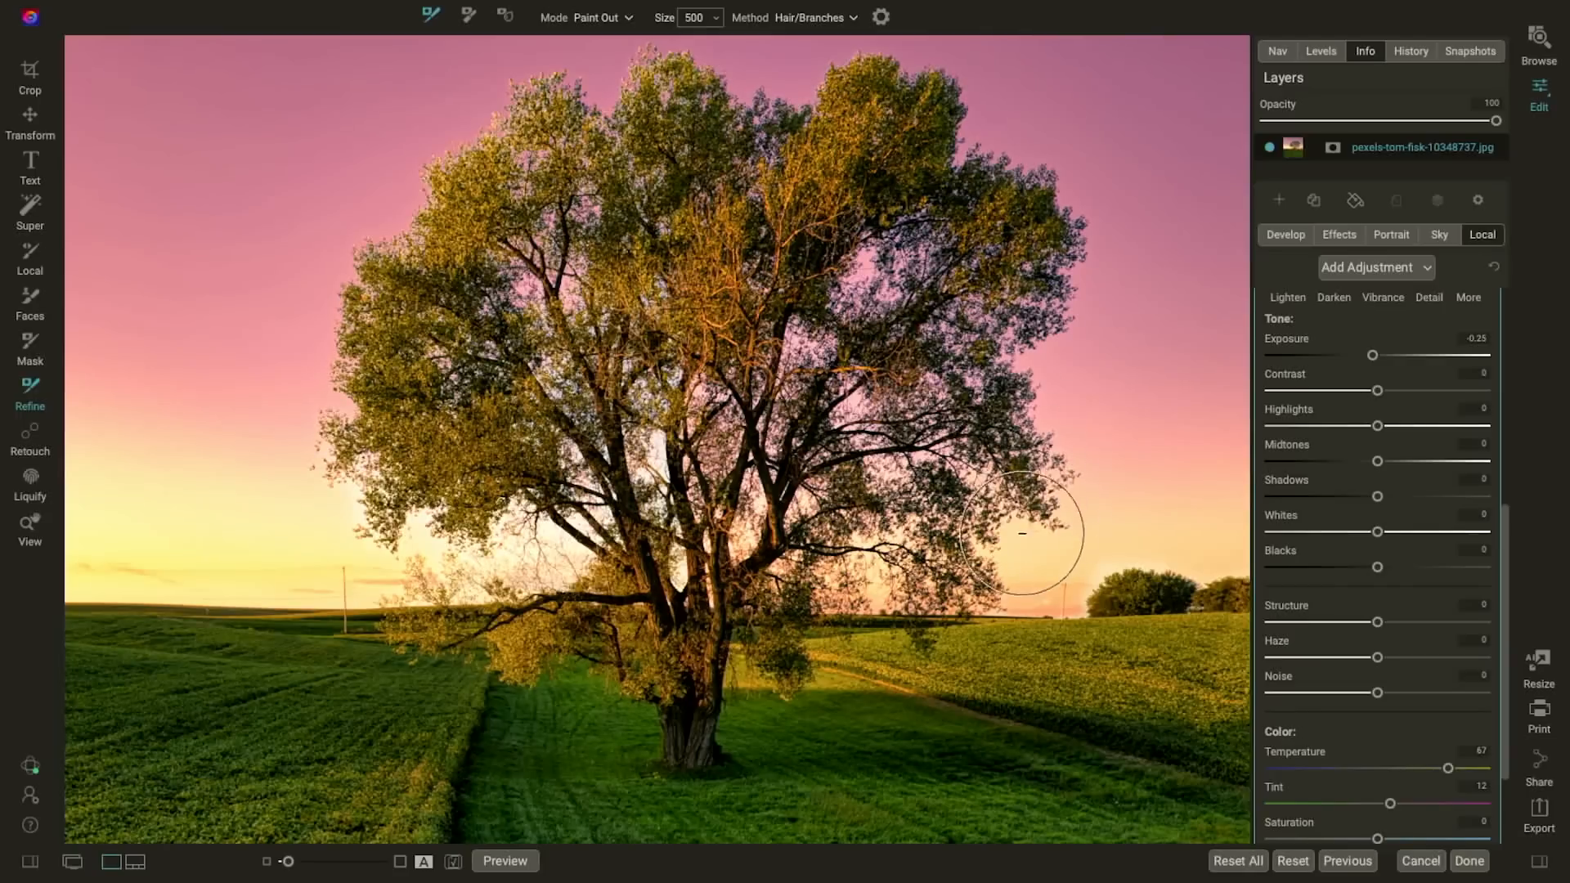
left_click_drag(1004, 561, 1227, 546)
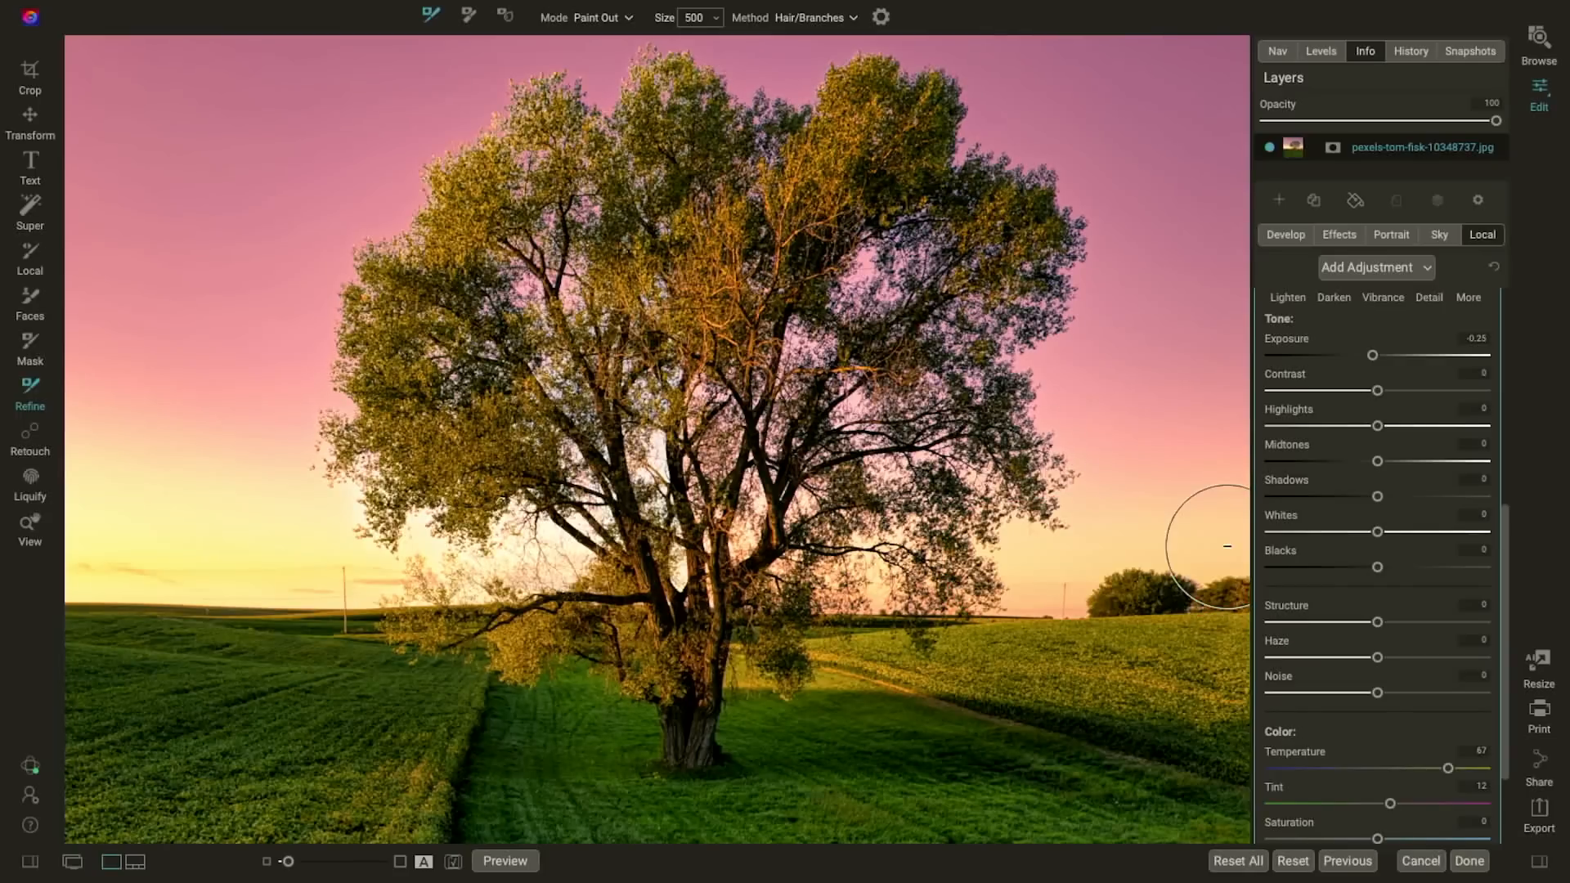
mouse_move(679, 559)
left_mouse_down()
mouse_move(722, 127)
mouse_move(681, 82)
mouse_move(501, 143)
mouse_move(347, 348)
mouse_move(391, 511)
mouse_move(517, 554)
mouse_move(582, 535)
mouse_move(645, 254)
mouse_move(644, 155)
mouse_move(489, 307)
mouse_move(479, 430)
mouse_move(551, 371)
mouse_move(523, 301)
mouse_move(422, 439)
left_mouse_up()
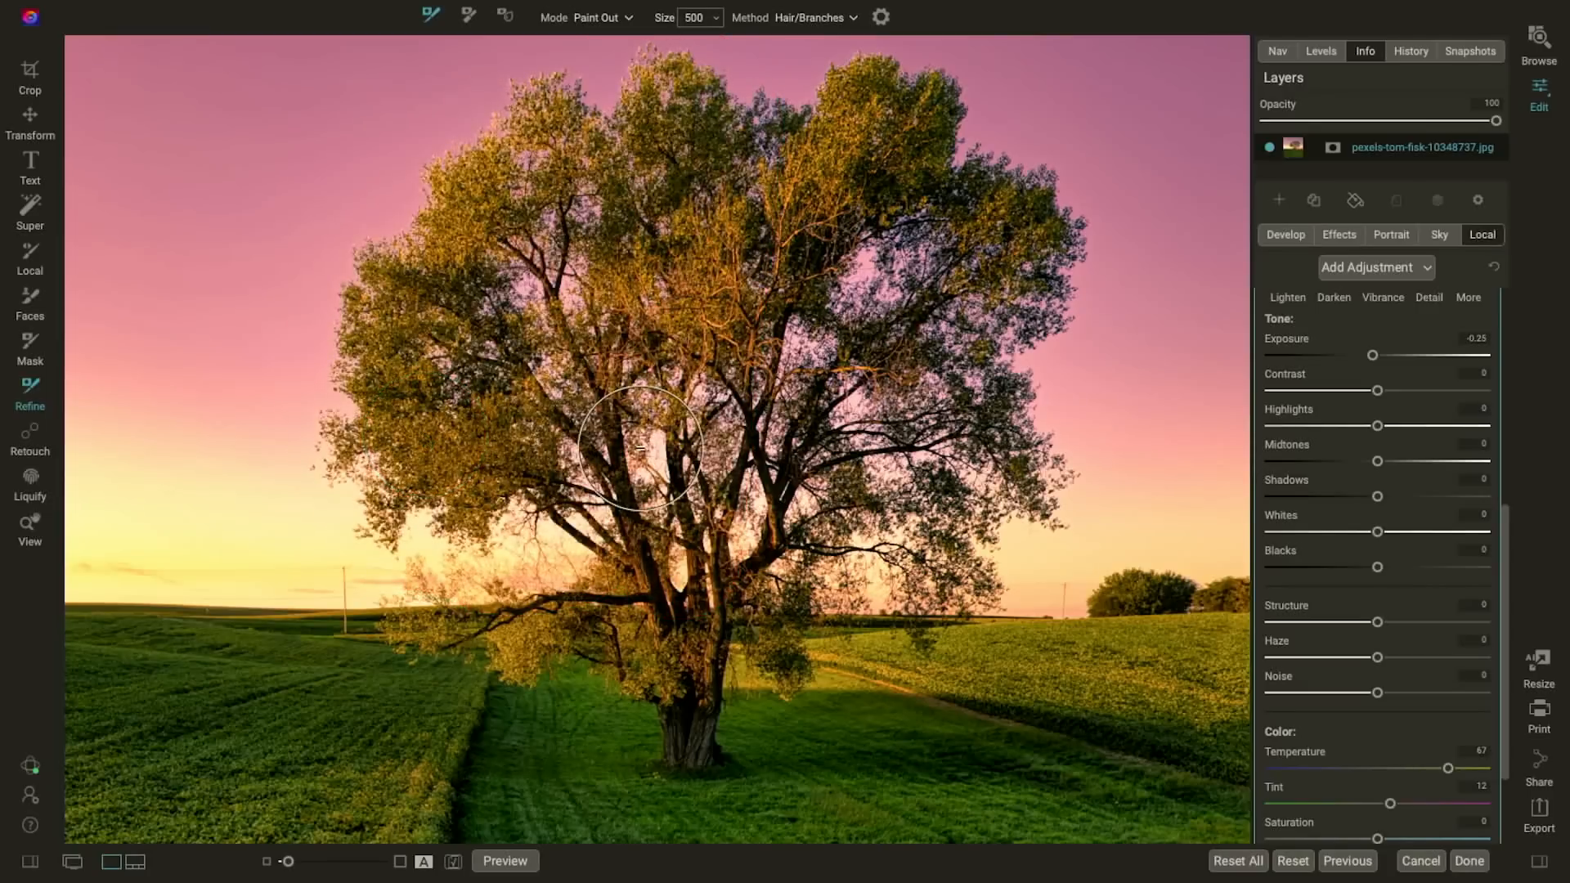
key("ctrl+m")
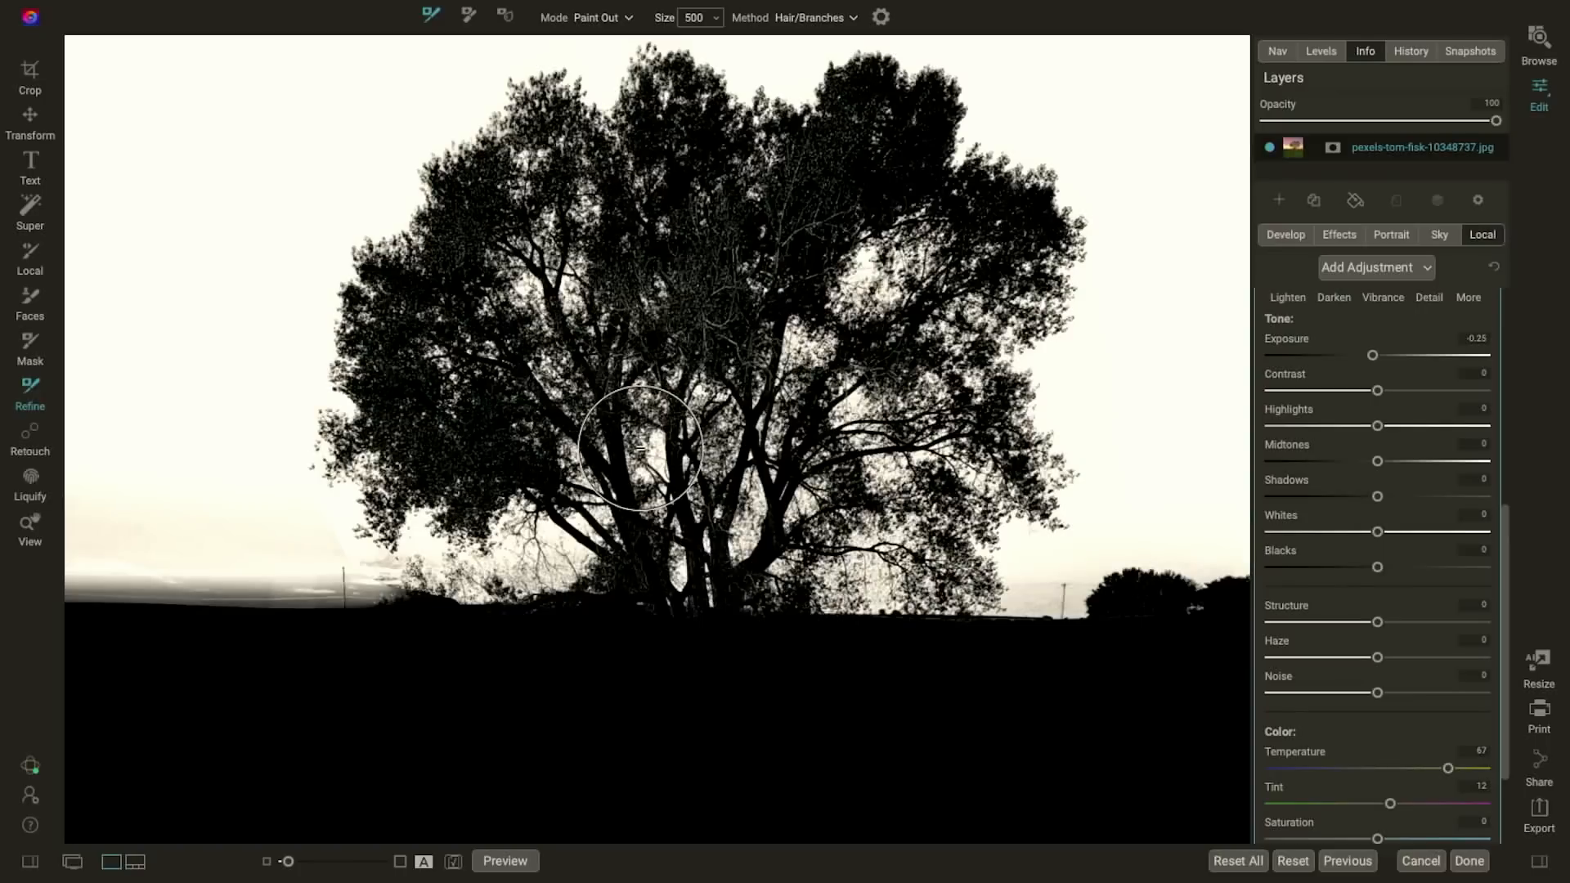
key("ctrl+m")
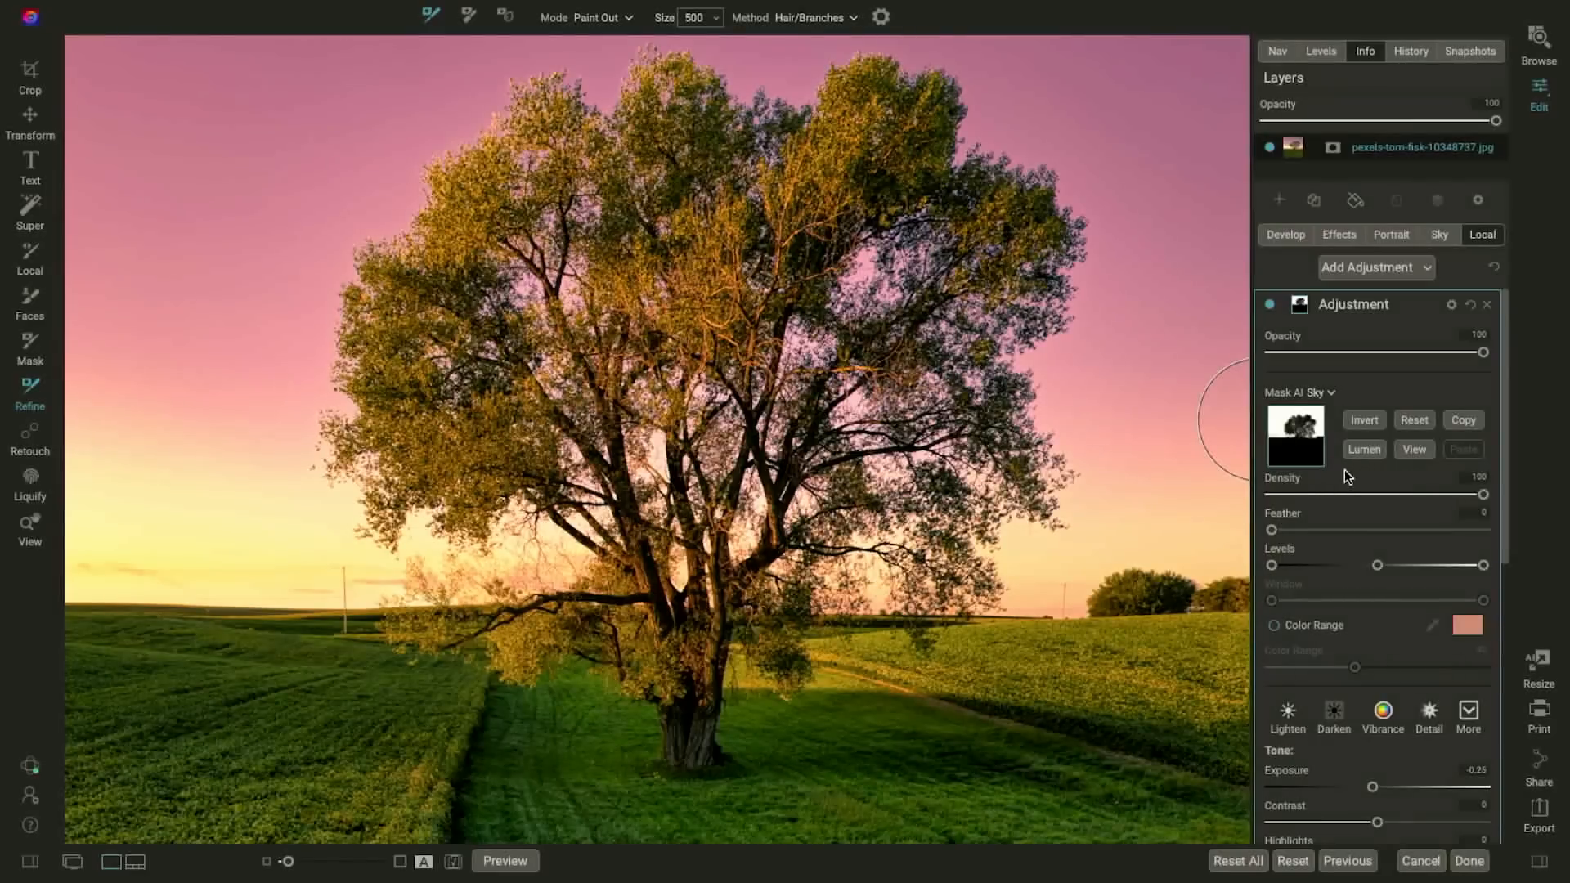
Step: Shift the sky mask's Levels midpoint toward the dark end, set its density to 65, and compare the adjustment off and on
left_click(1377, 565)
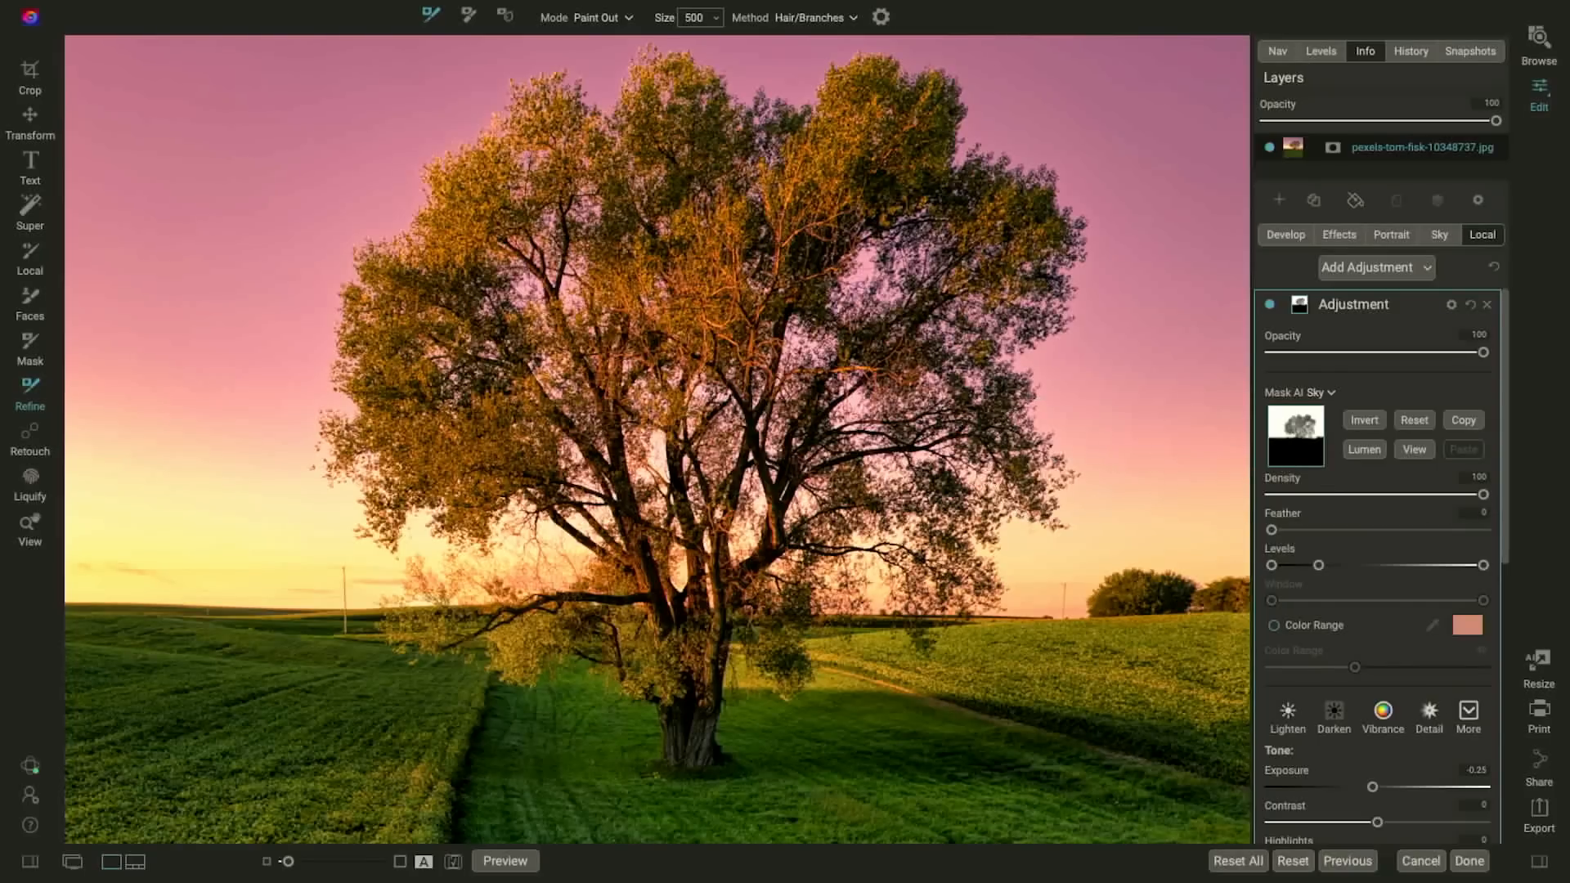
key("ctrl+0")
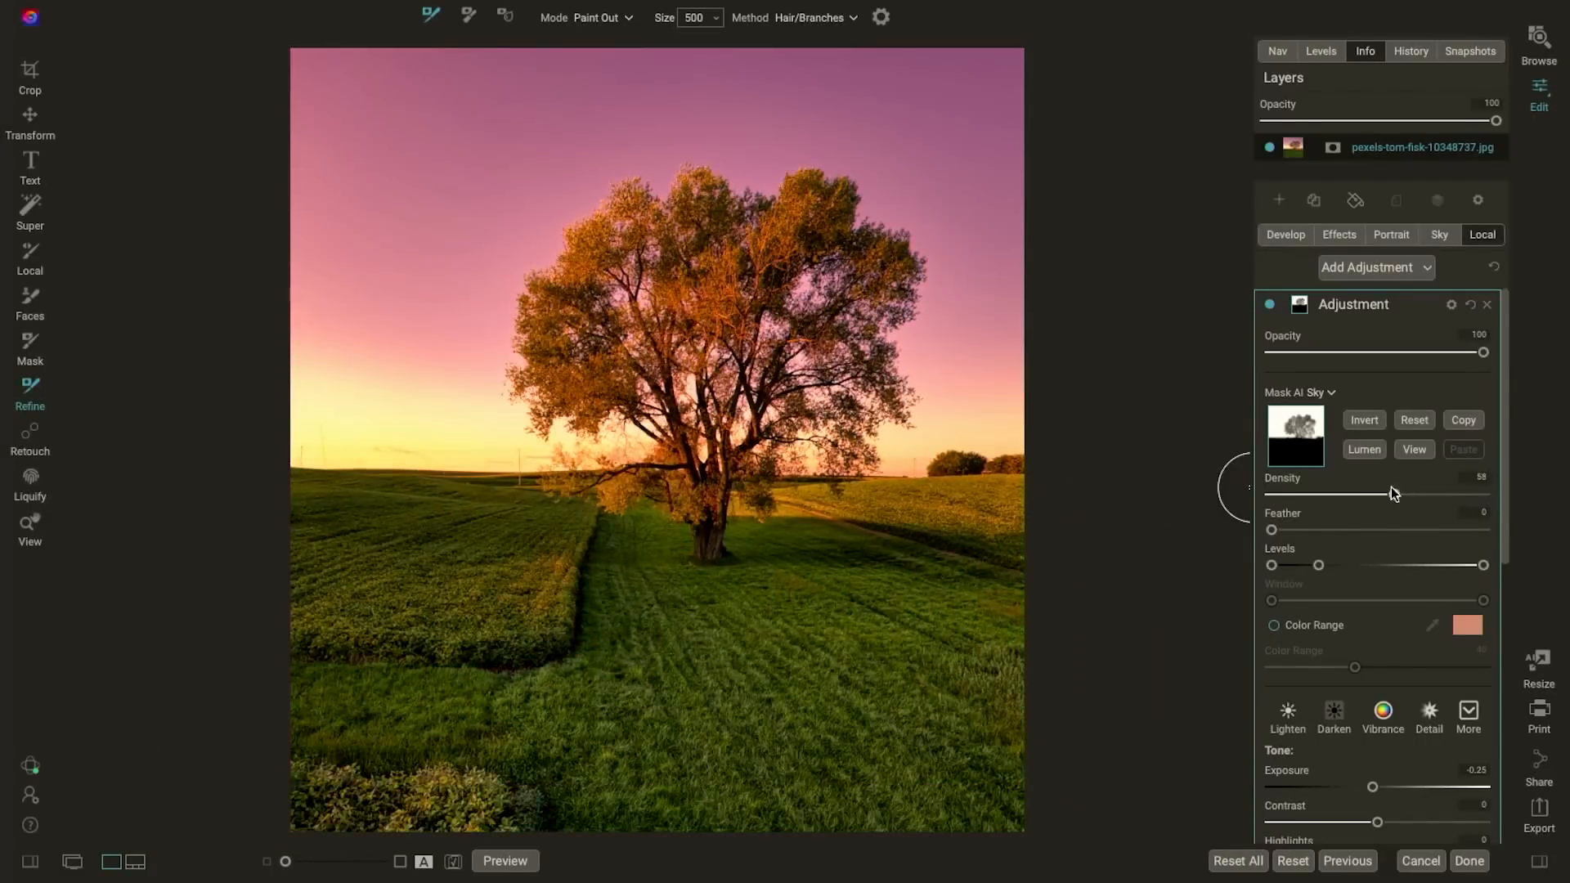
left_click_drag(1353, 484, 1235, 501)
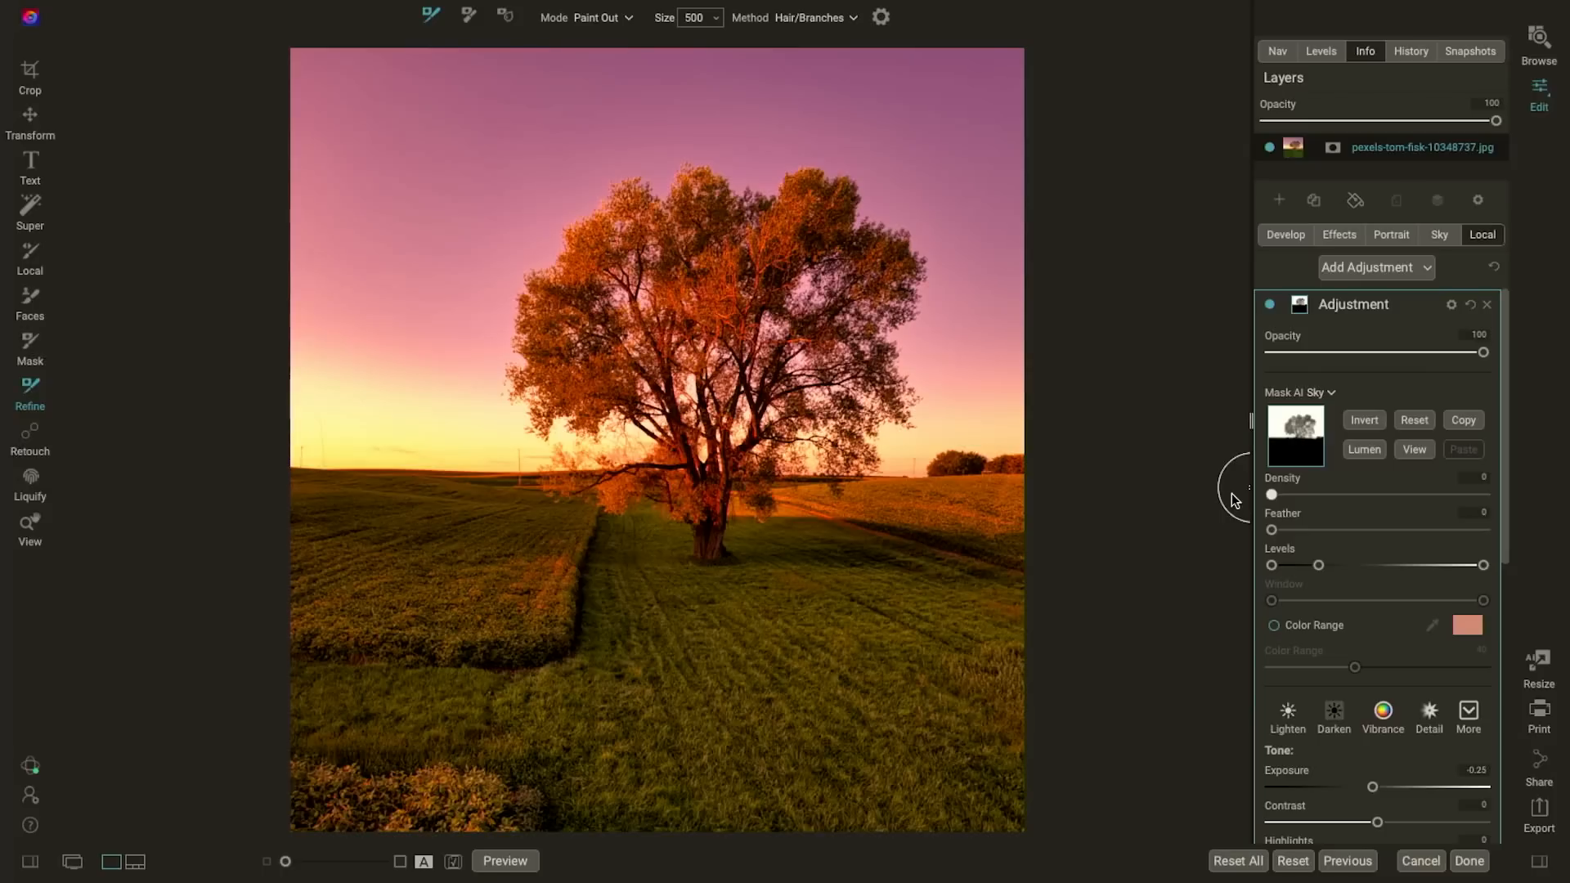
left_click_drag(1235, 501, 1412, 501)
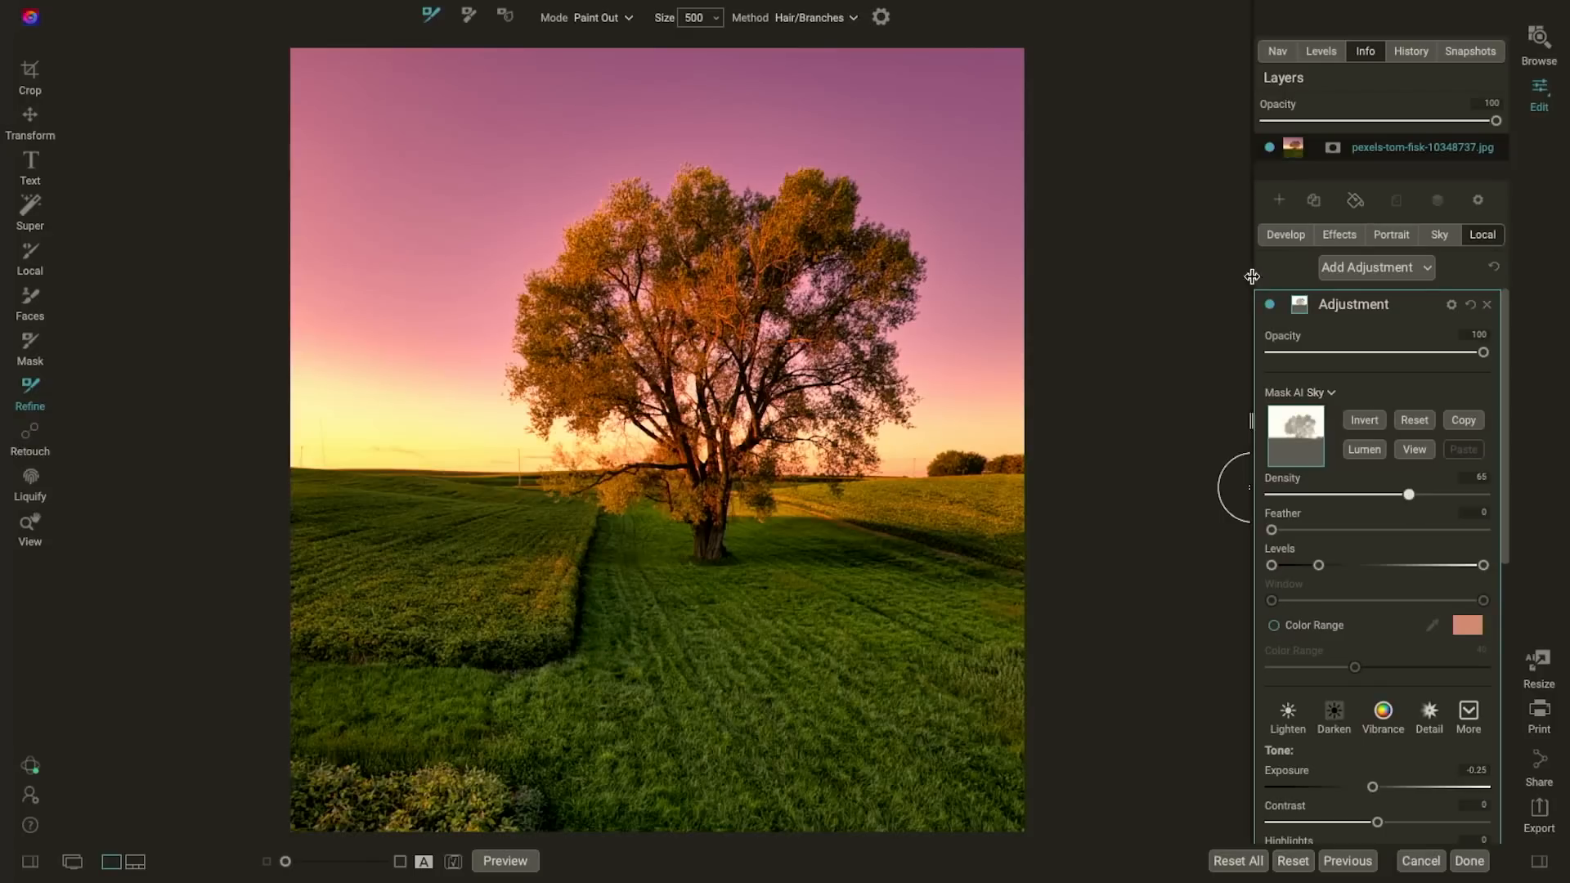
left_click(1271, 305)
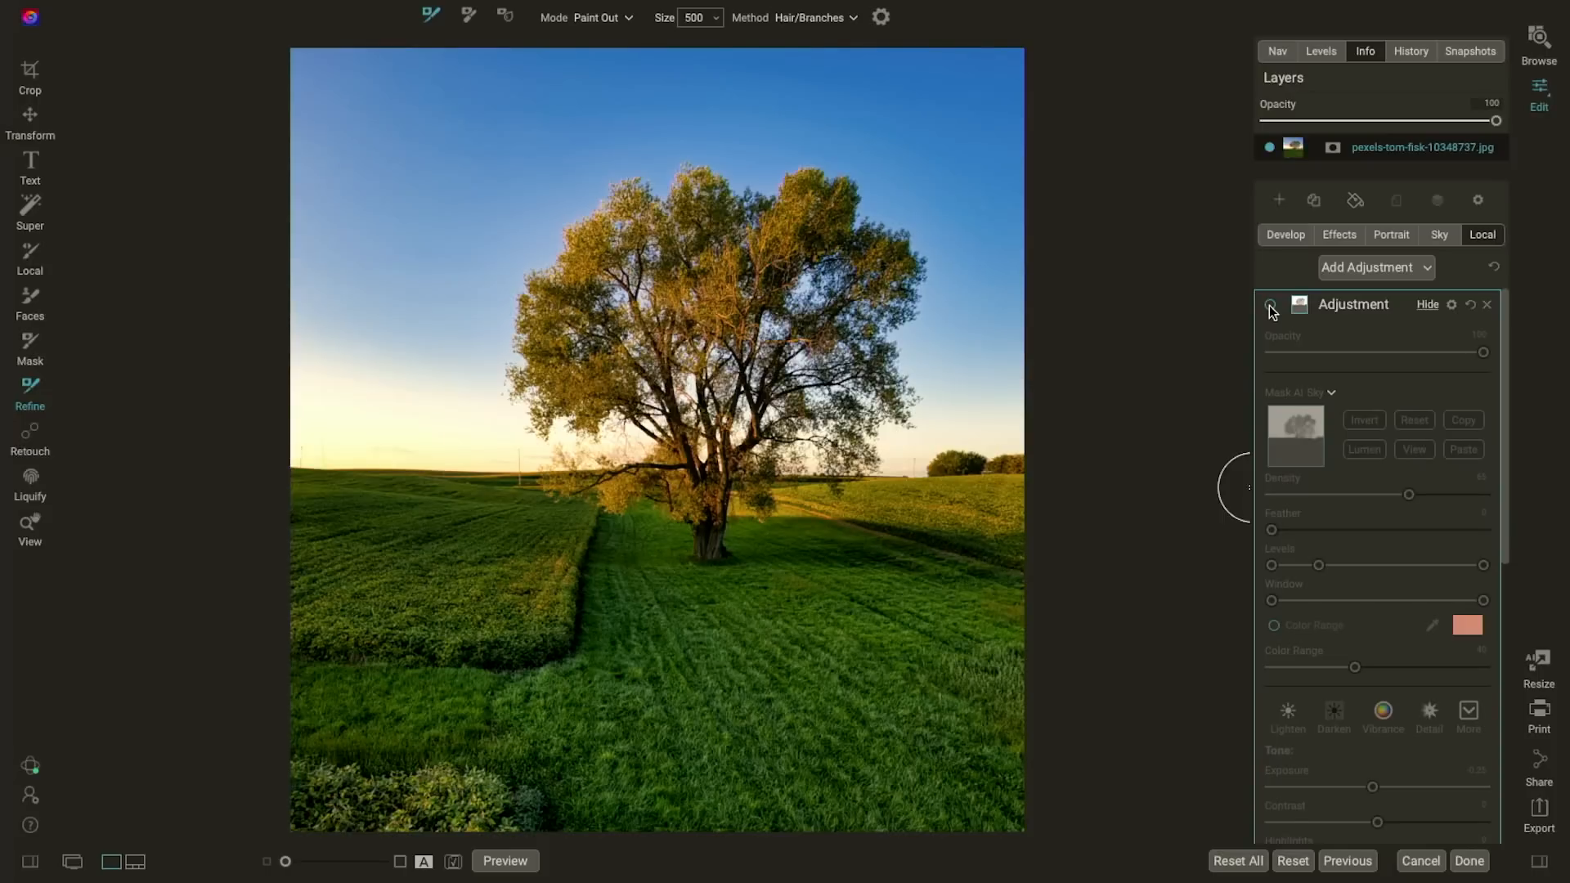
left_click(1270, 305)
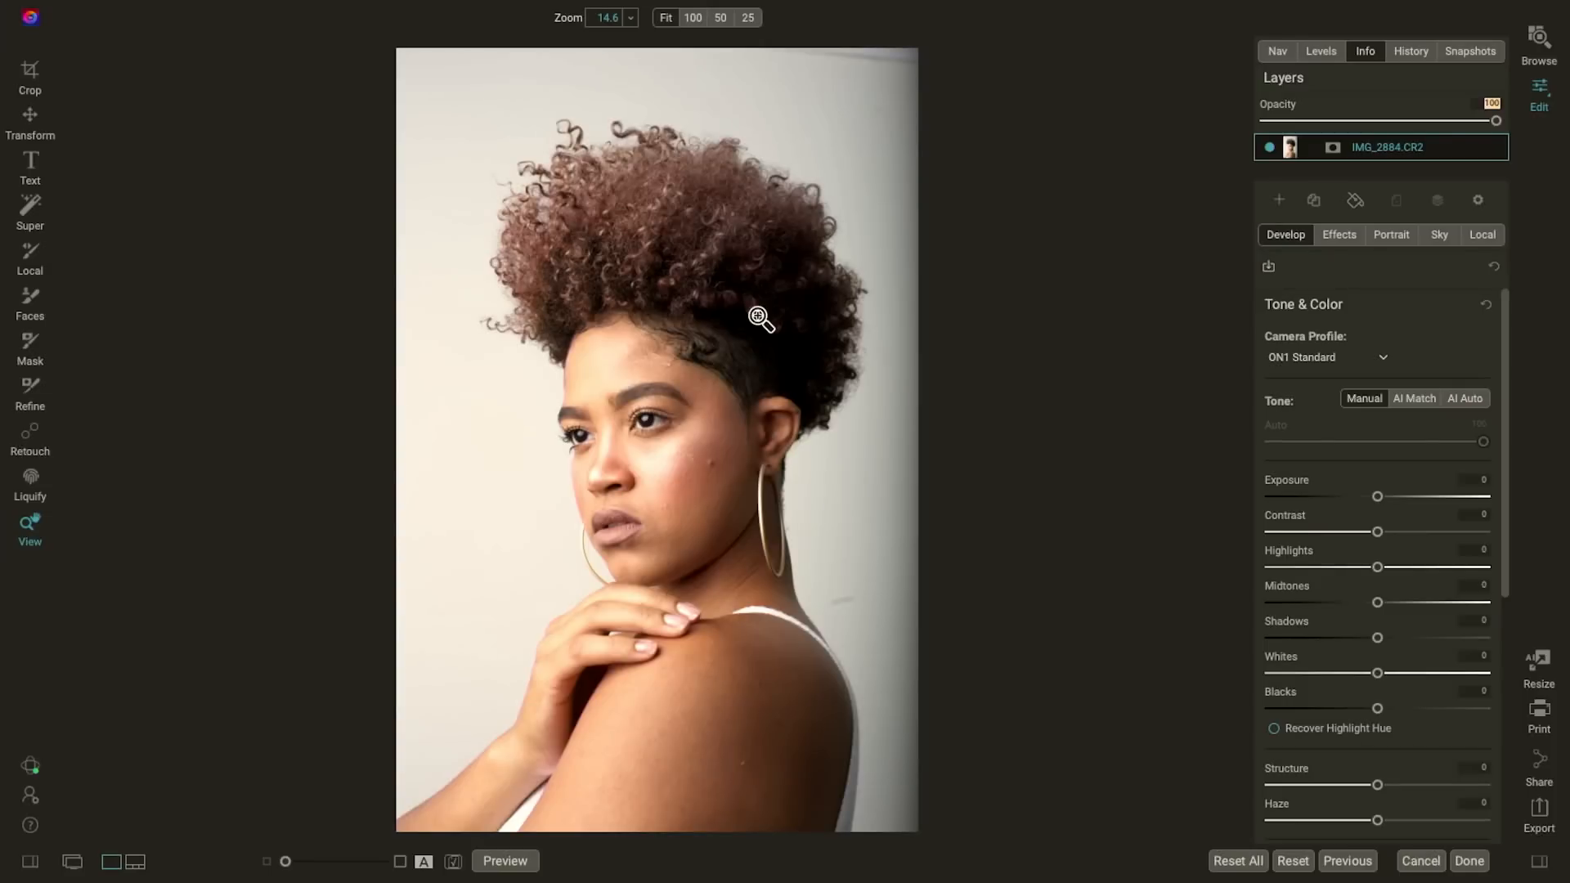
Step: Start a local adjustment on the portrait IMG_2884.CR2 and paint its mask around the woman's curly hair with the Refine brush
left_click(1483, 235)
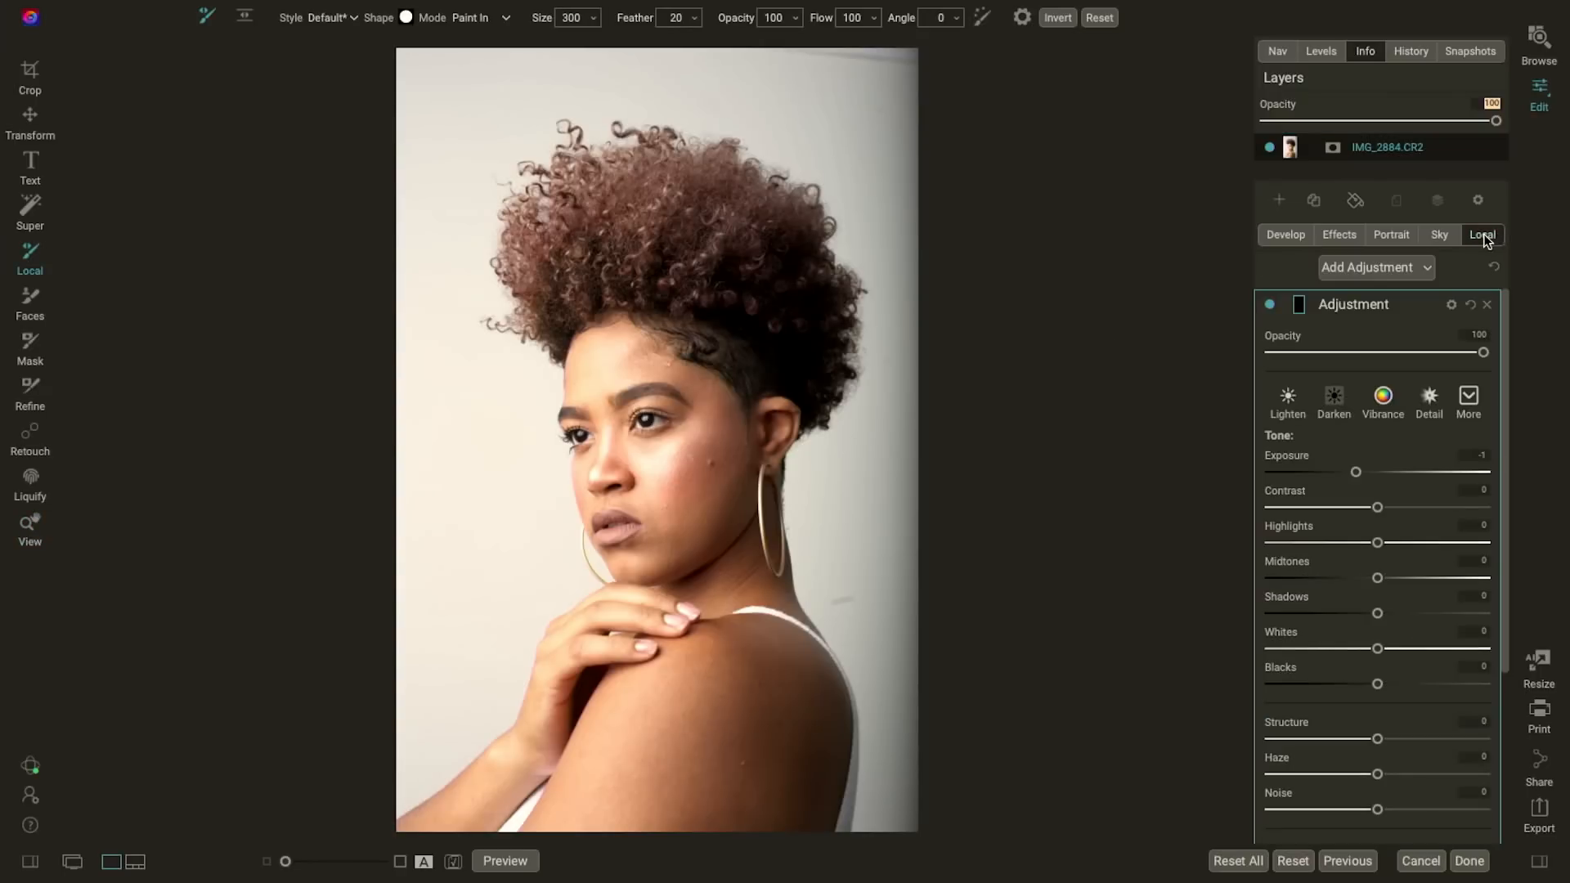
left_click(31, 390)
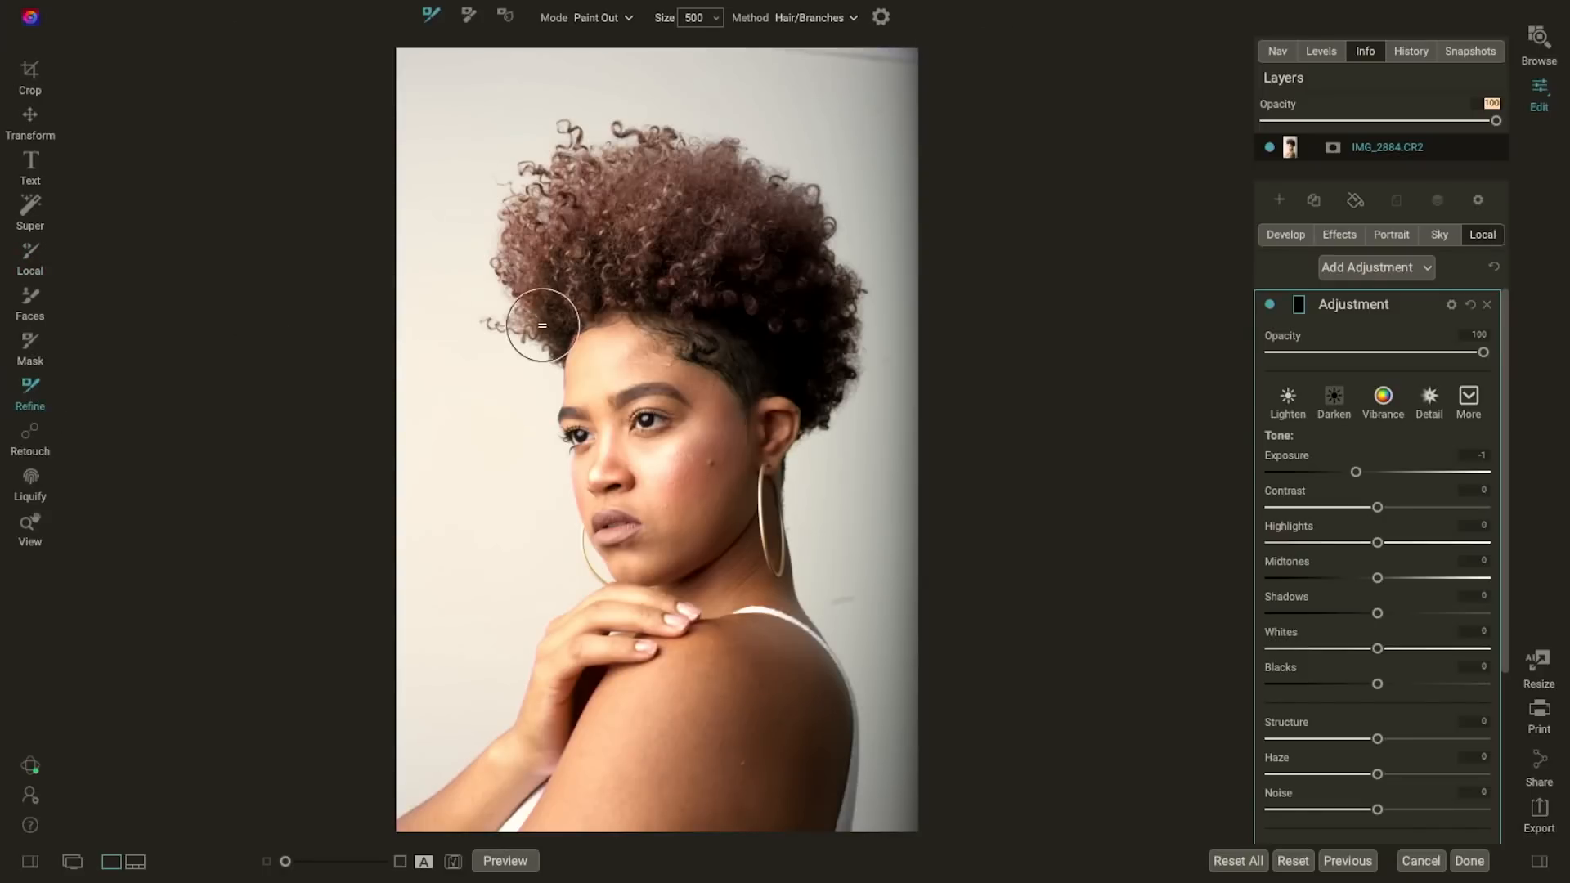
mouse_move(545, 343)
left_mouse_down()
mouse_move(674, 308)
mouse_move(752, 377)
mouse_move(798, 387)
mouse_move(809, 427)
mouse_move(866, 302)
mouse_move(815, 208)
mouse_move(758, 172)
mouse_move(575, 147)
mouse_move(527, 193)
mouse_move(542, 194)
mouse_move(502, 213)
mouse_move(493, 287)
mouse_move(532, 322)
left_mouse_up()
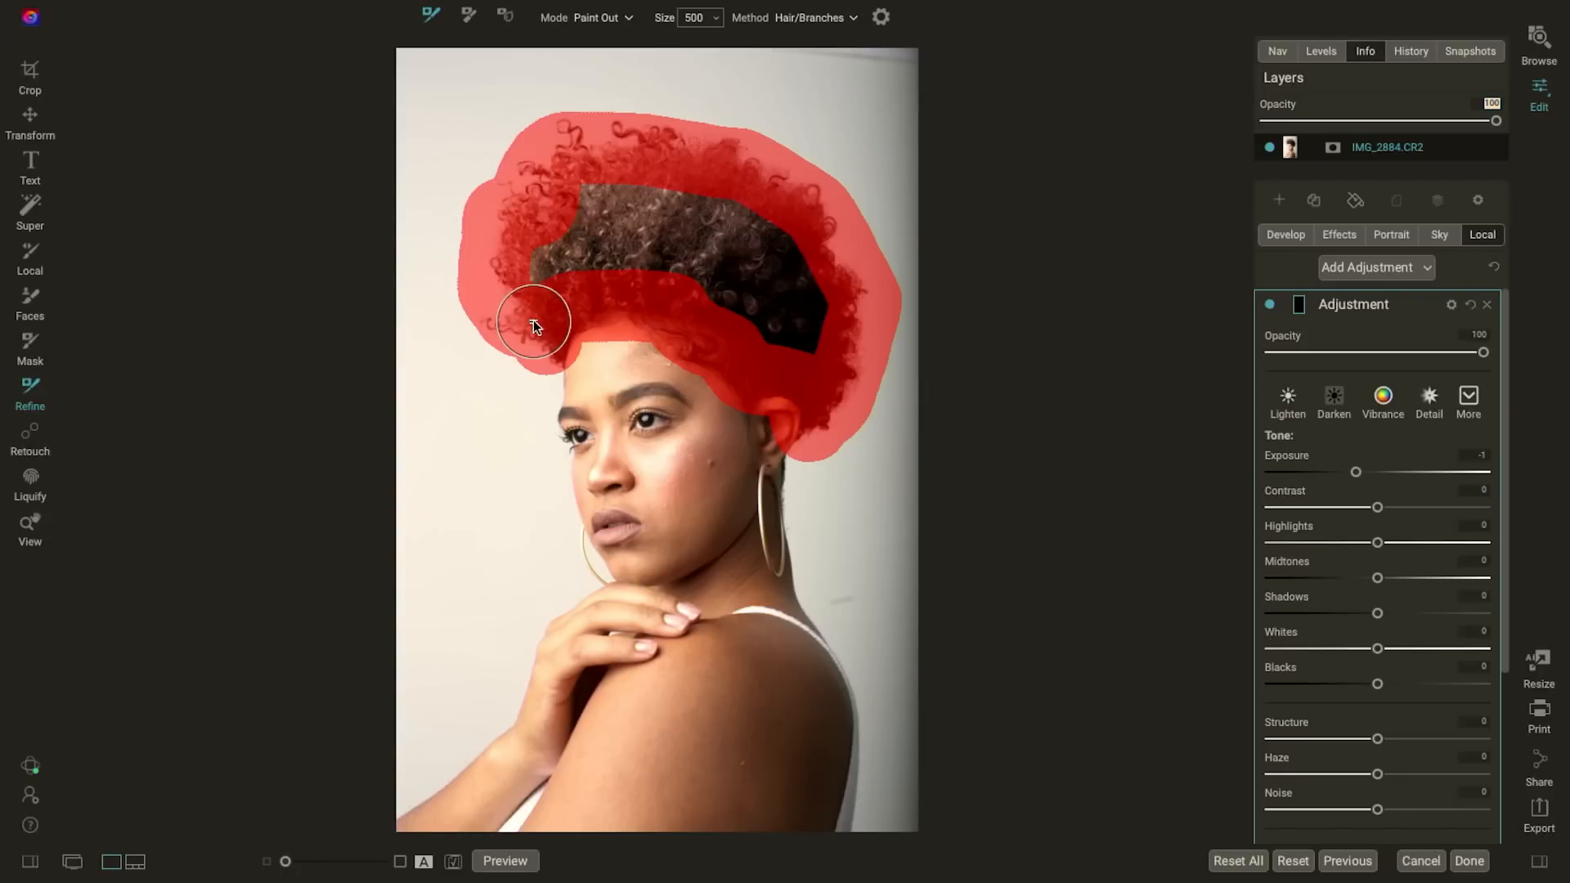
Step: Recolor the woman's hair by setting the adjustment's temperature to 35 and tint to 15
scroll(1382, 655, "down", 3)
scroll(1387, 667, "down", 1)
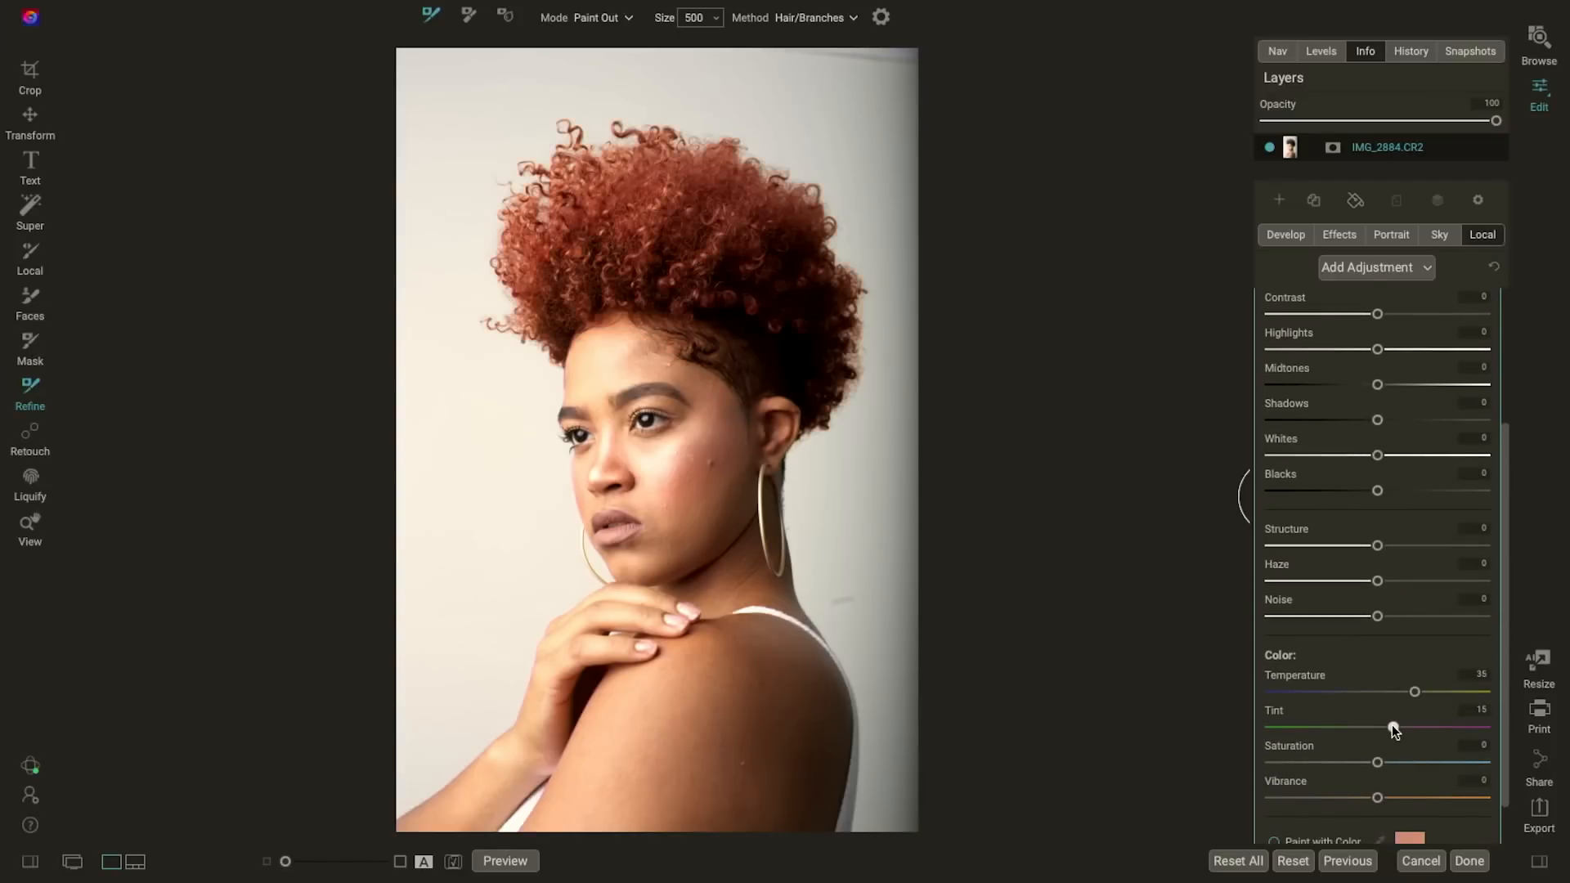
Step: View the hair mask in black and white, return to the photo, and compare the hair adjustment off and on
key("ctrl+m")
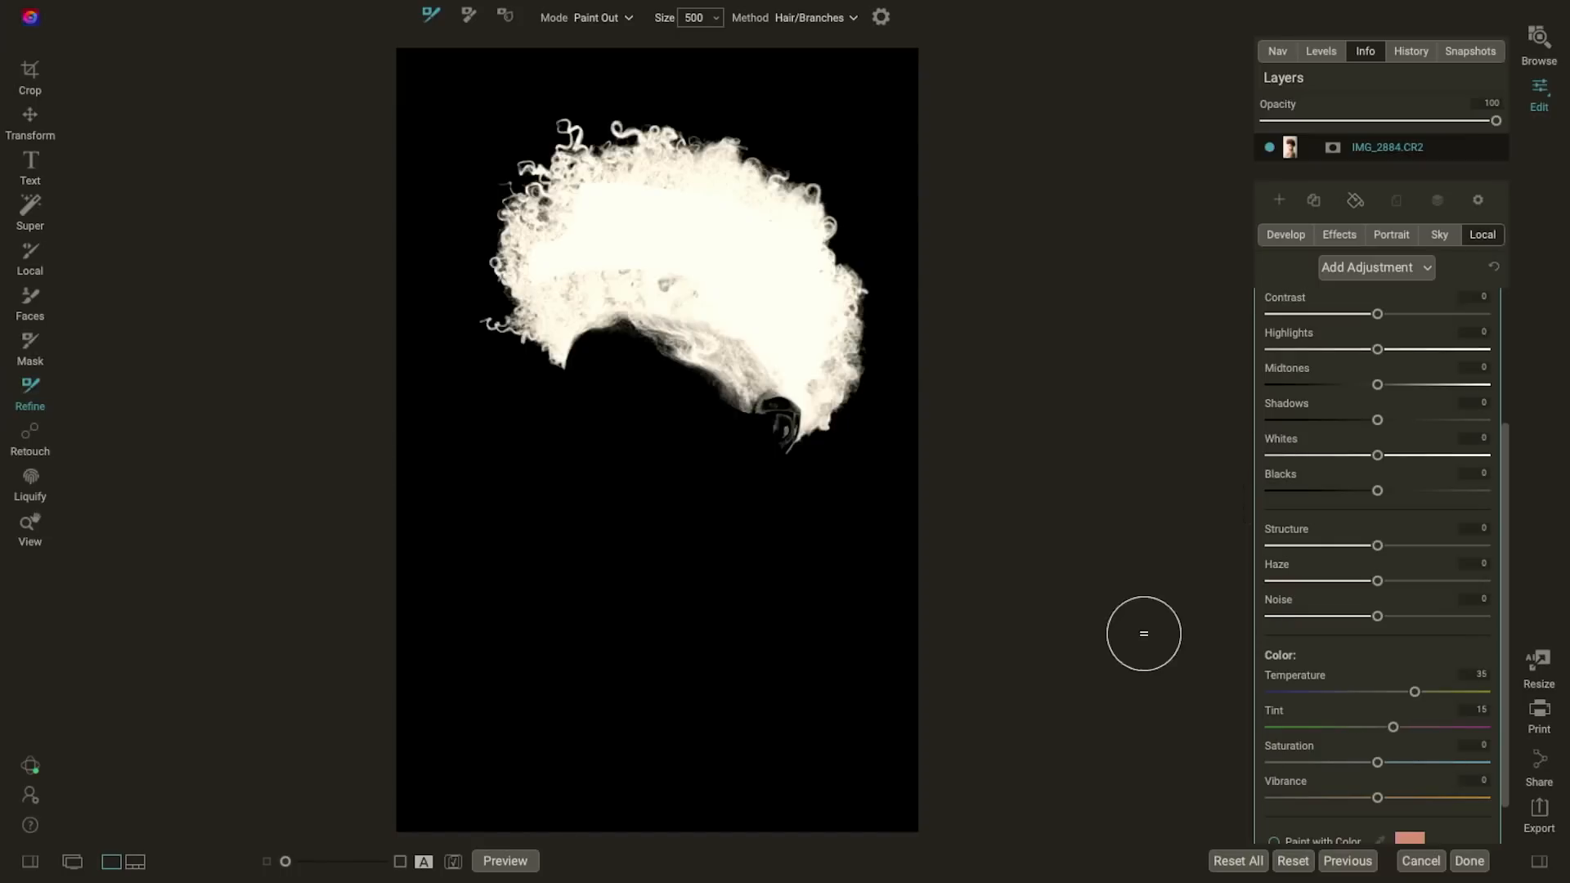
mouse_move(842, 255)
left_mouse_down()
mouse_move(761, 167)
mouse_move(644, 144)
mouse_move(587, 157)
mouse_move(526, 267)
left_mouse_up()
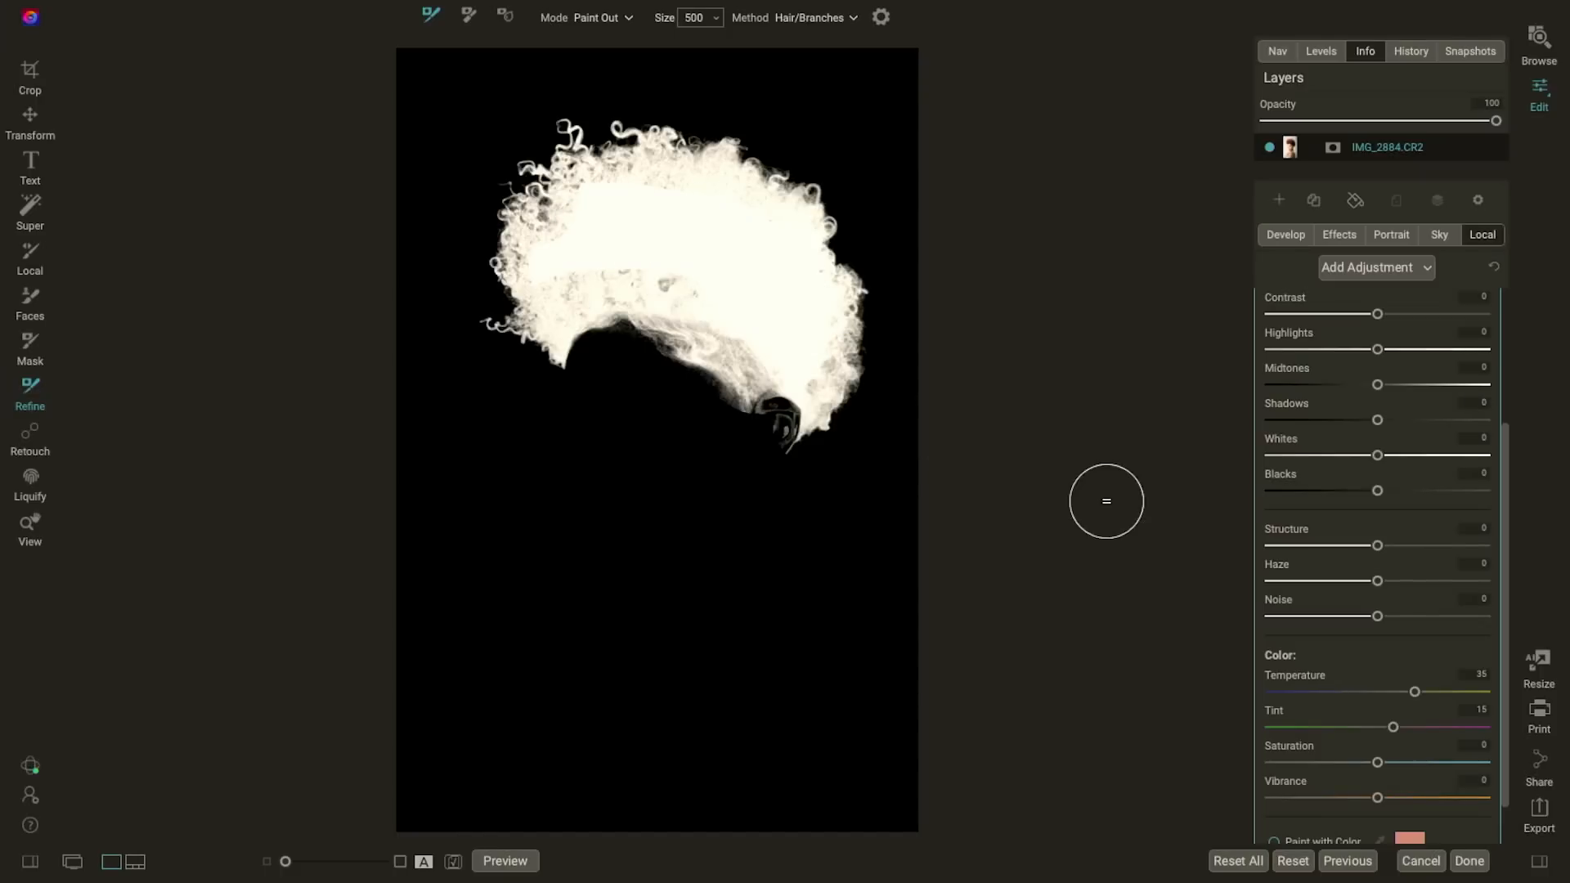
key("ctrl+m")
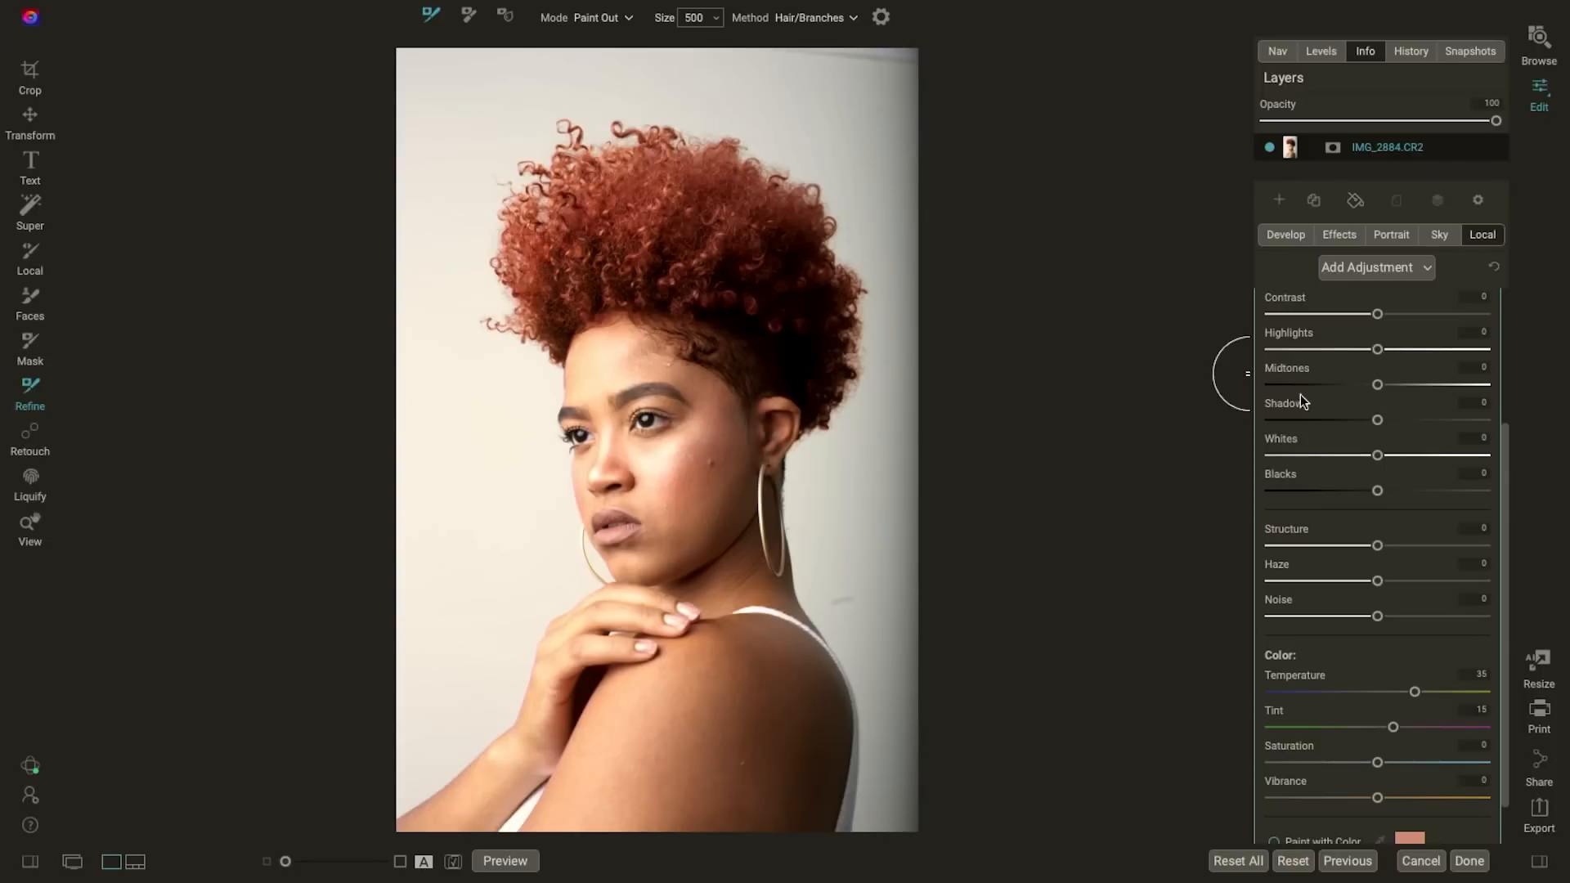
scroll(1310, 410, "up", 3)
left_click(1270, 305)
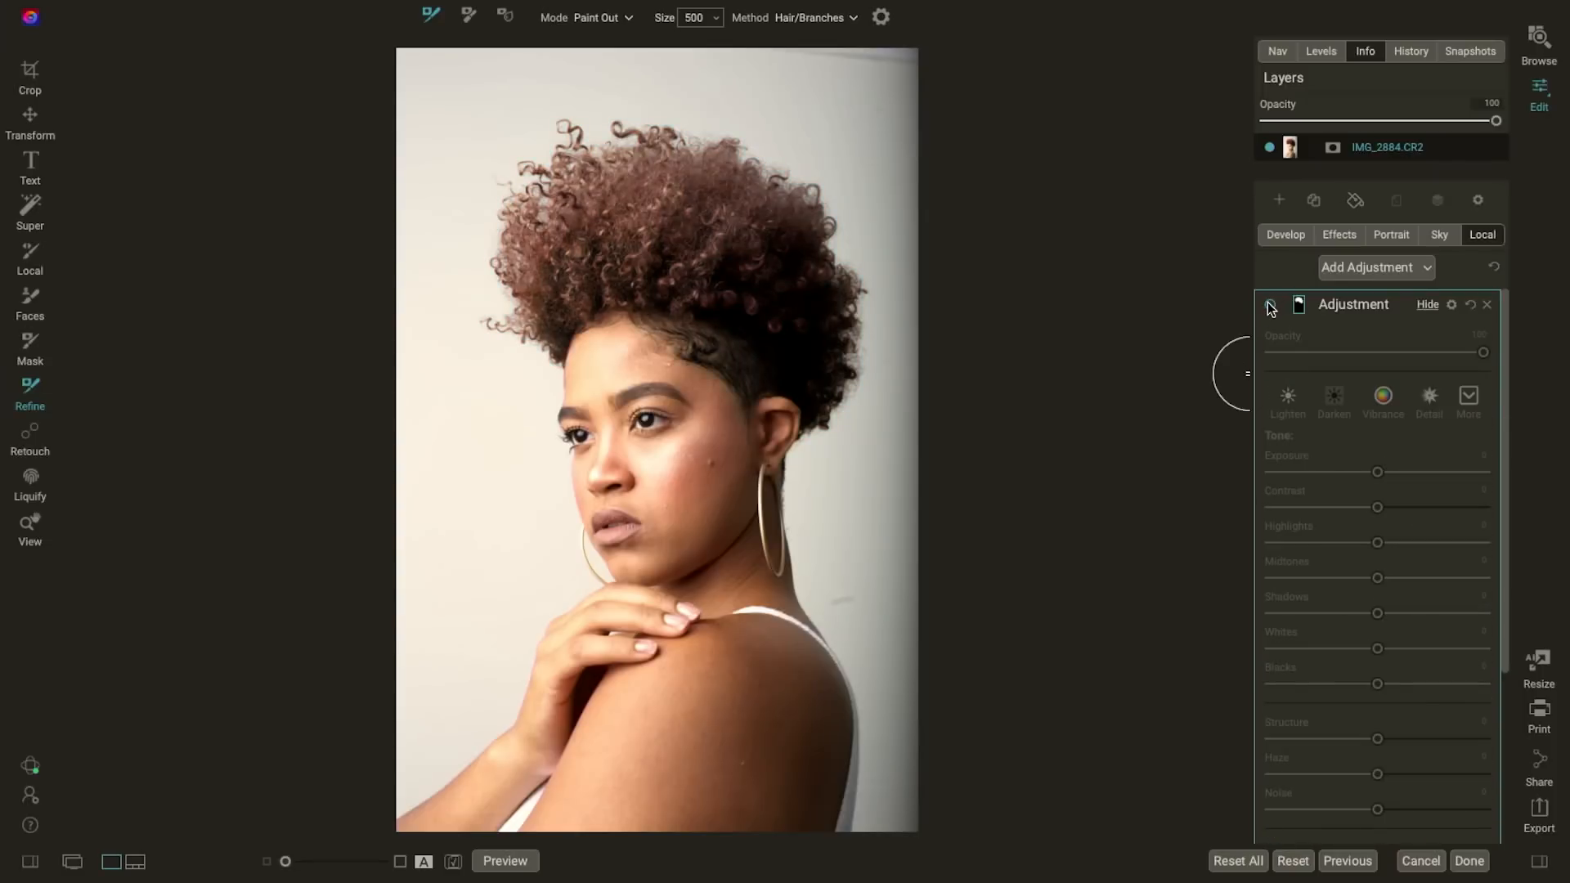
left_click(1270, 305)
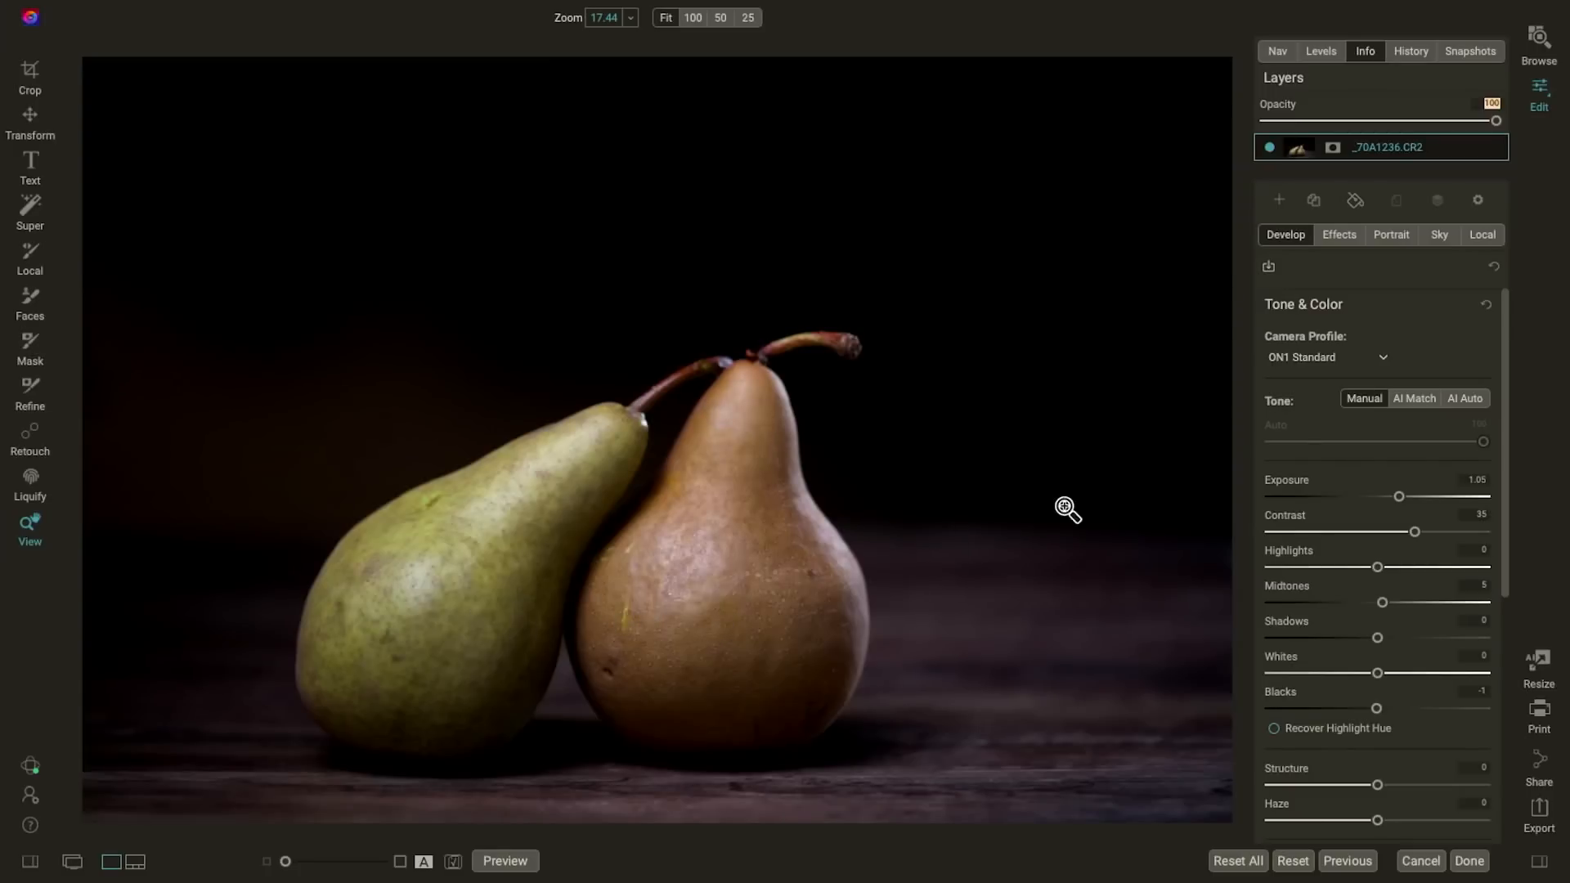
Step: On _70A1236.CR2, mask the green pear in a local adjustment with the Refine brush at size 300, and set exposure to 0 and tint to -19
left_click(1494, 235)
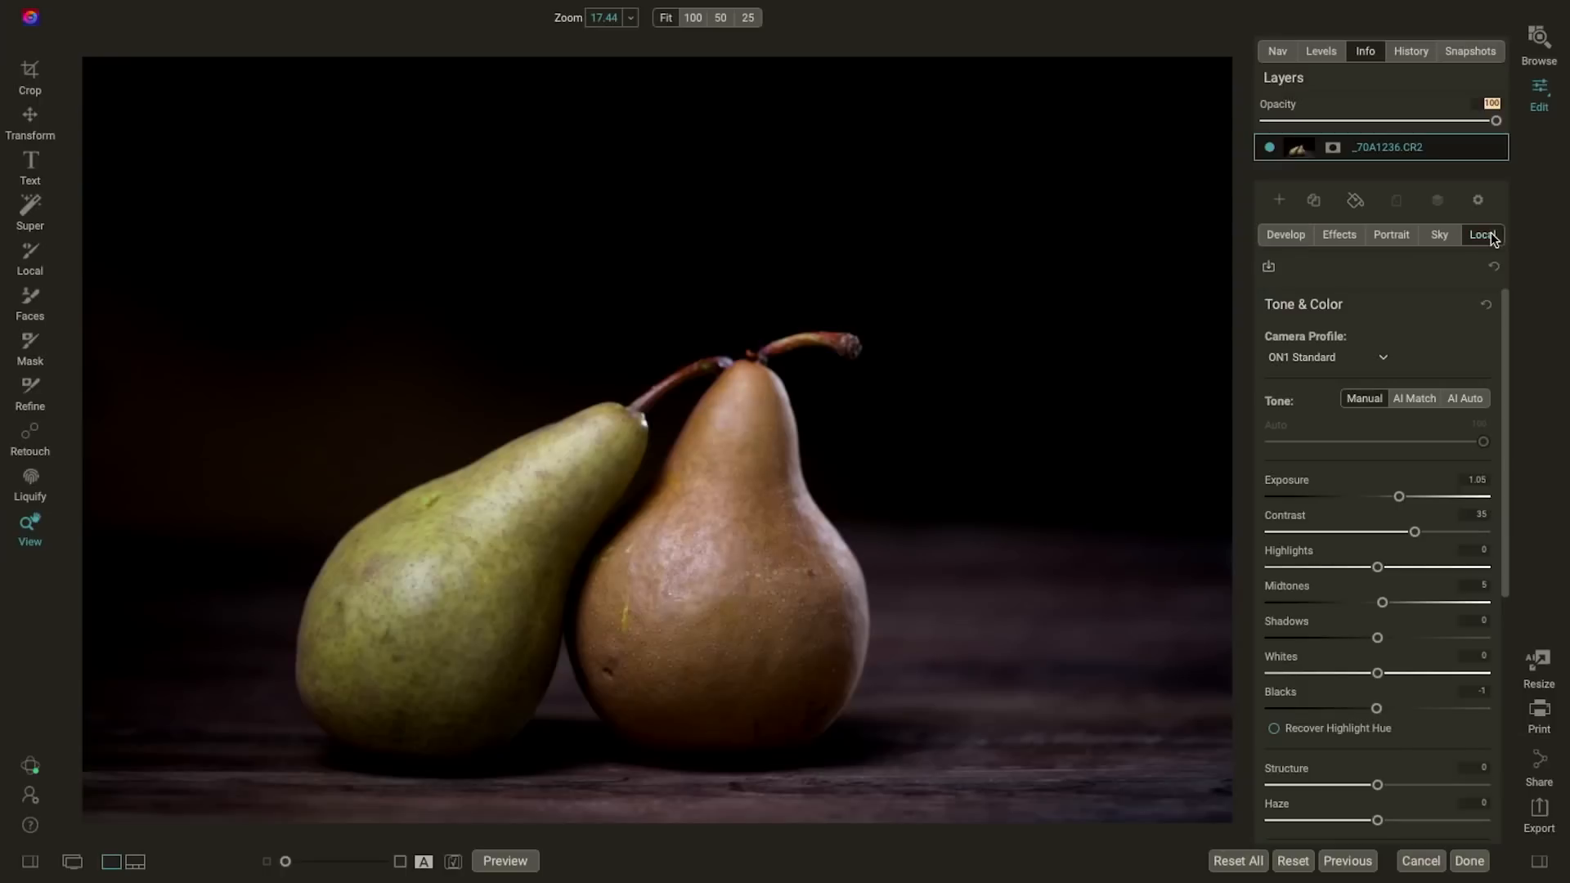
left_click(31, 389)
key("[")
key("[")
key("[")
key("[")
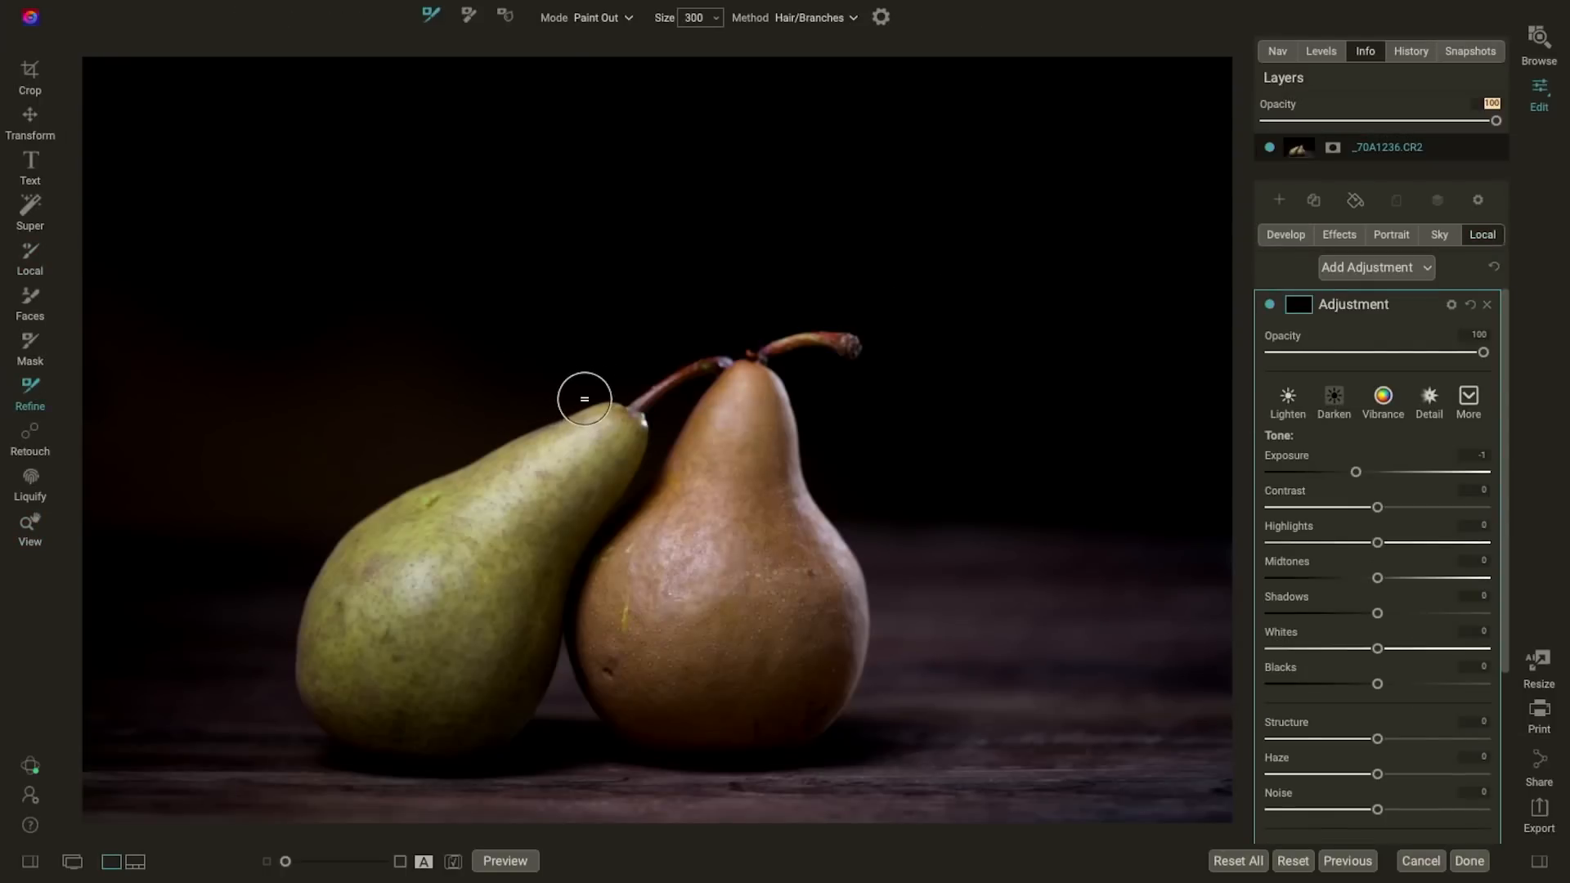
mouse_move(604, 408)
left_mouse_down()
mouse_move(386, 518)
mouse_move(330, 574)
mouse_move(307, 671)
mouse_move(355, 726)
mouse_move(435, 749)
mouse_move(482, 749)
mouse_move(517, 726)
mouse_move(620, 423)
left_mouse_up()
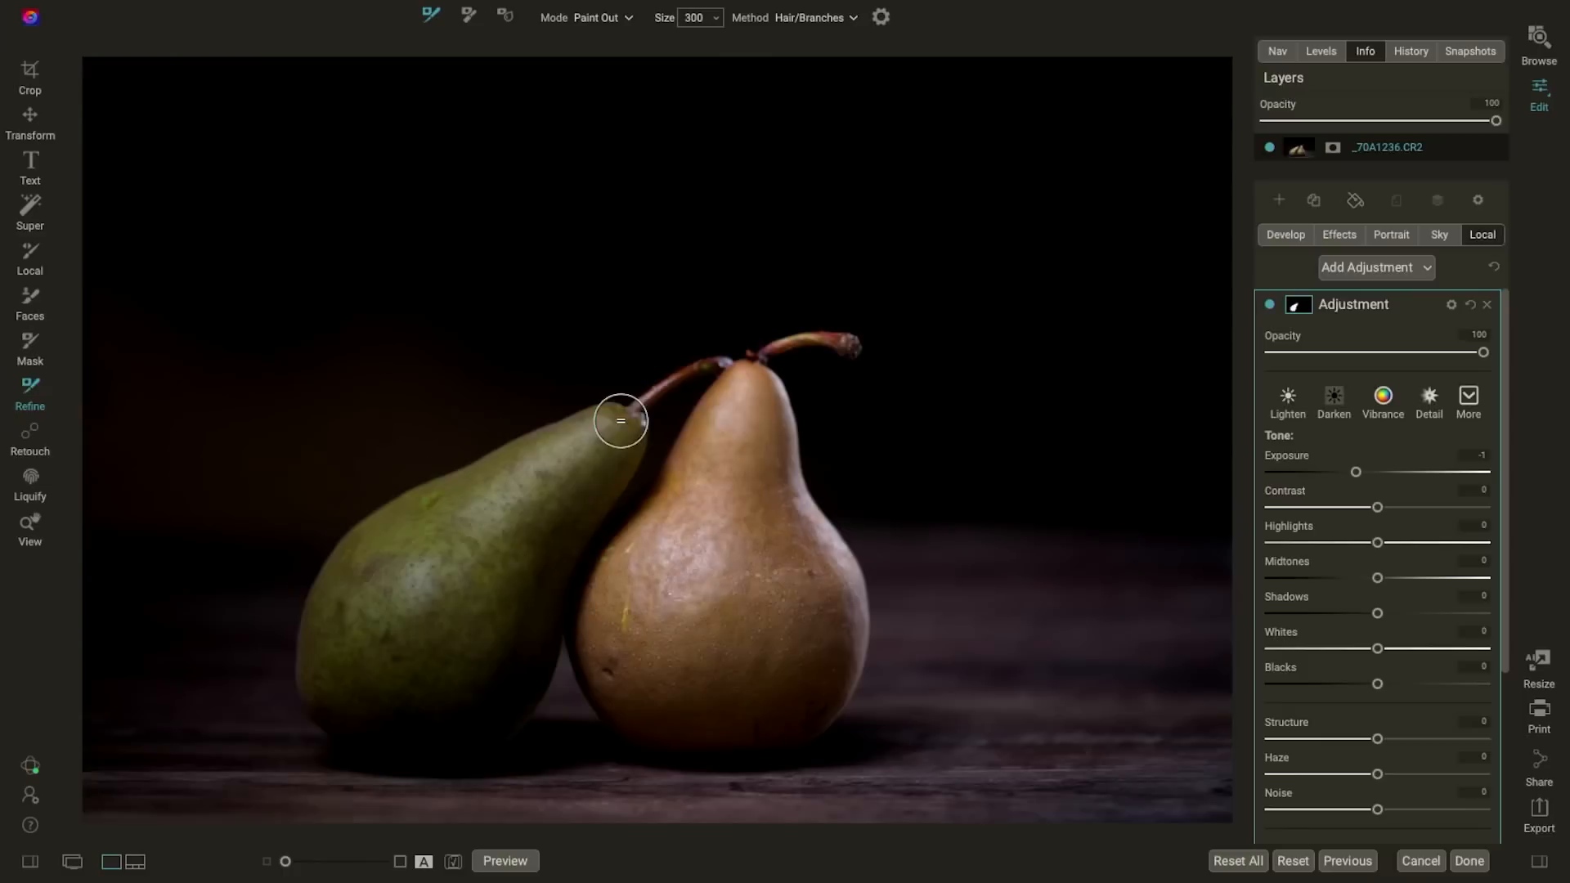
scroll(1363, 556, "down", 5)
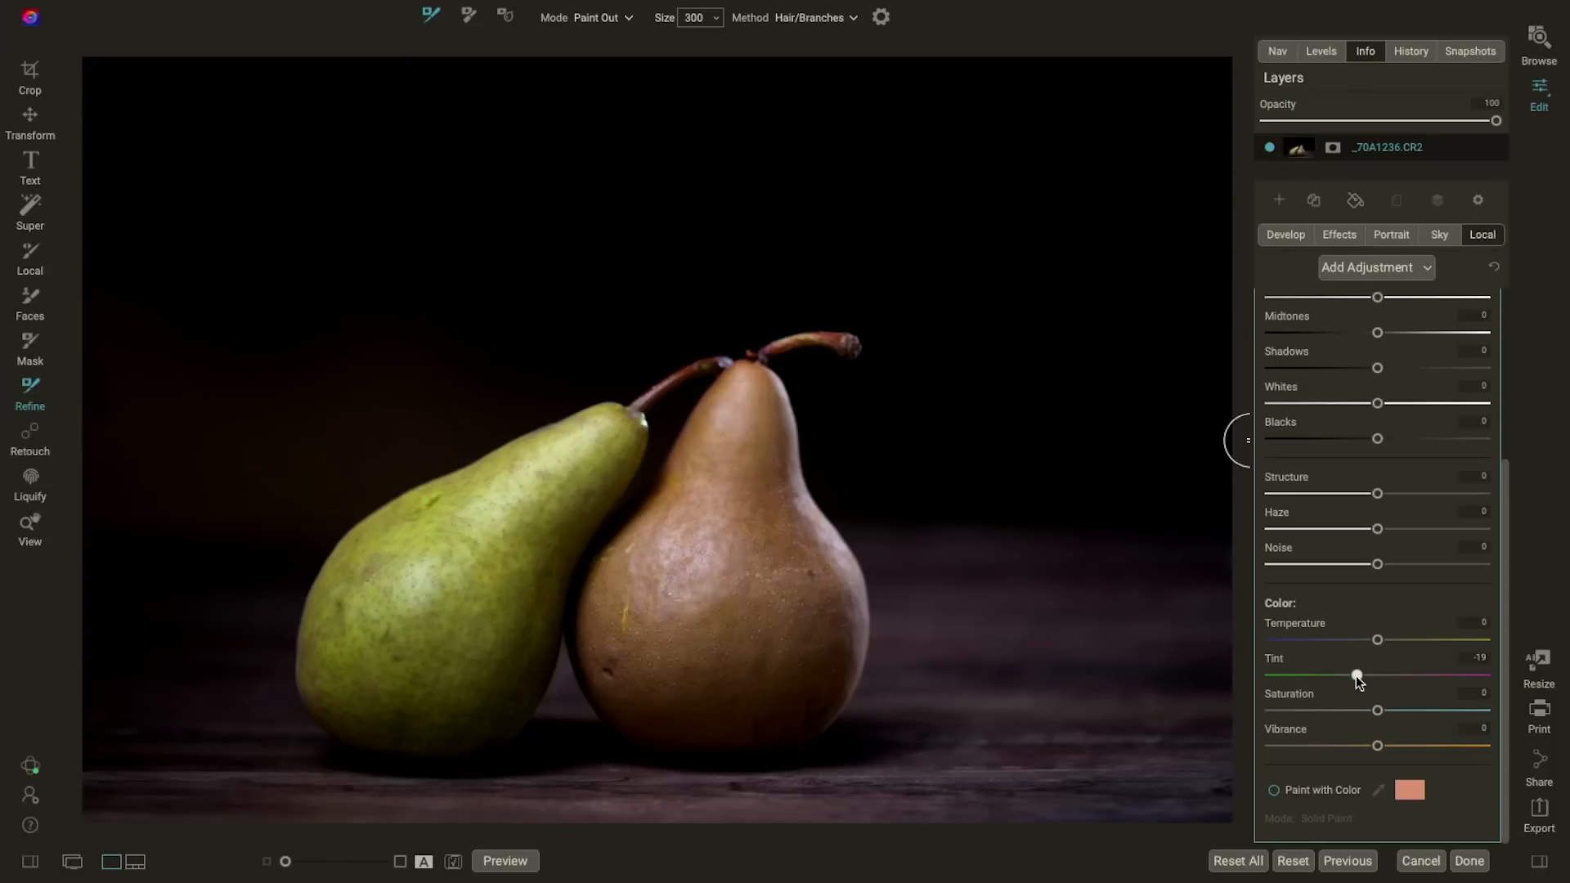
Step: Add a second local adjustment and paint around the brown pear's outline with the Refine brush to mask it
left_click(1373, 268)
mouse_move(823, 388)
left_mouse_down()
mouse_move(777, 372)
mouse_move(829, 512)
left_mouse_up()
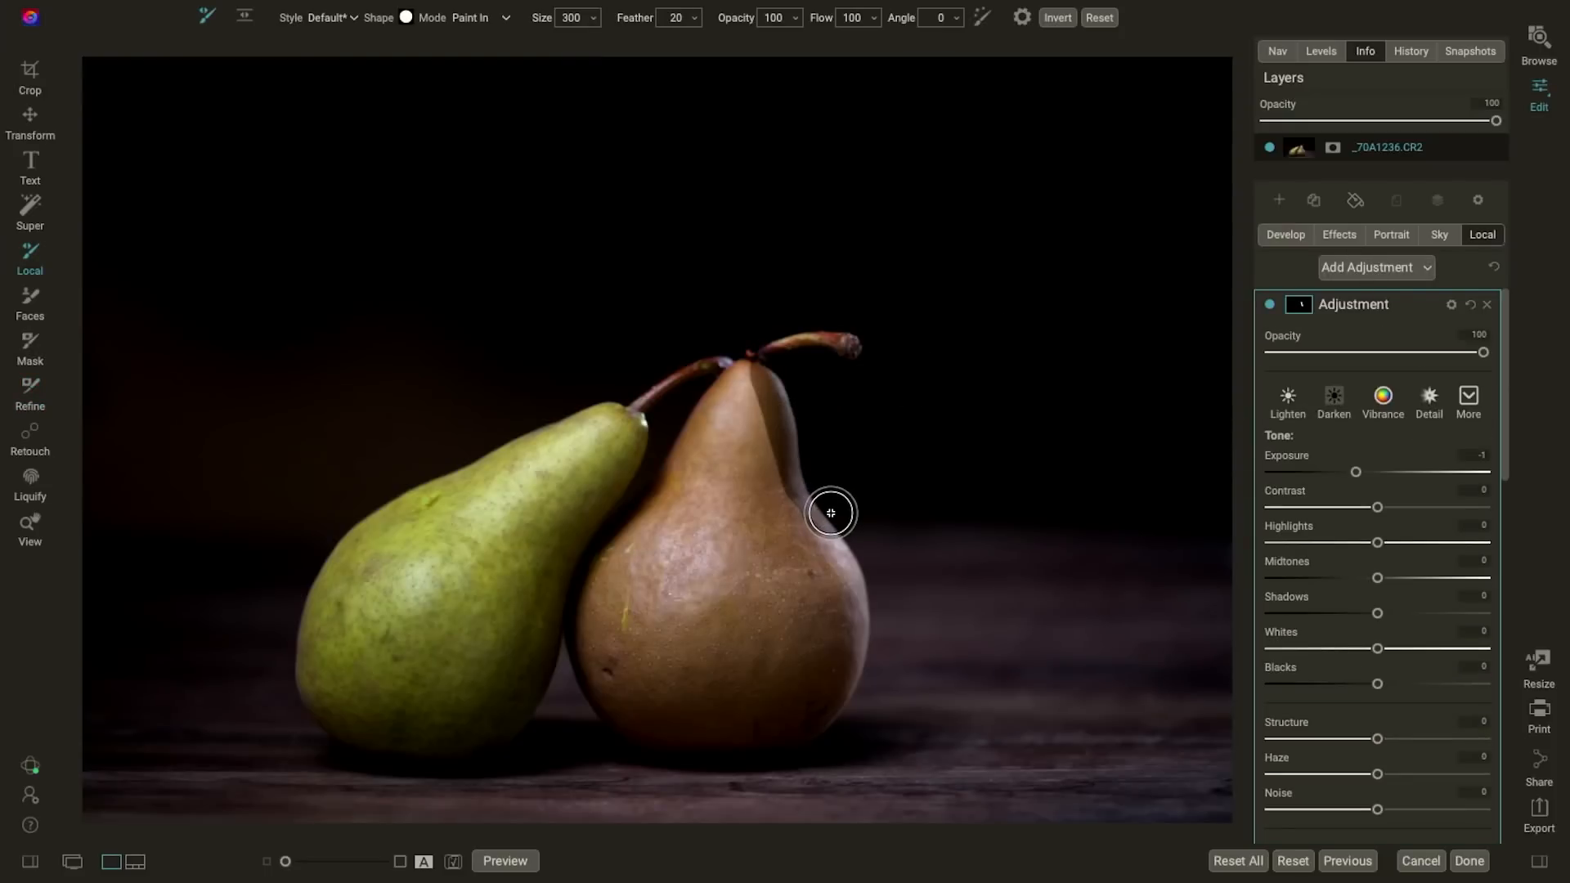
key("ctrl+z")
left_click(28, 391)
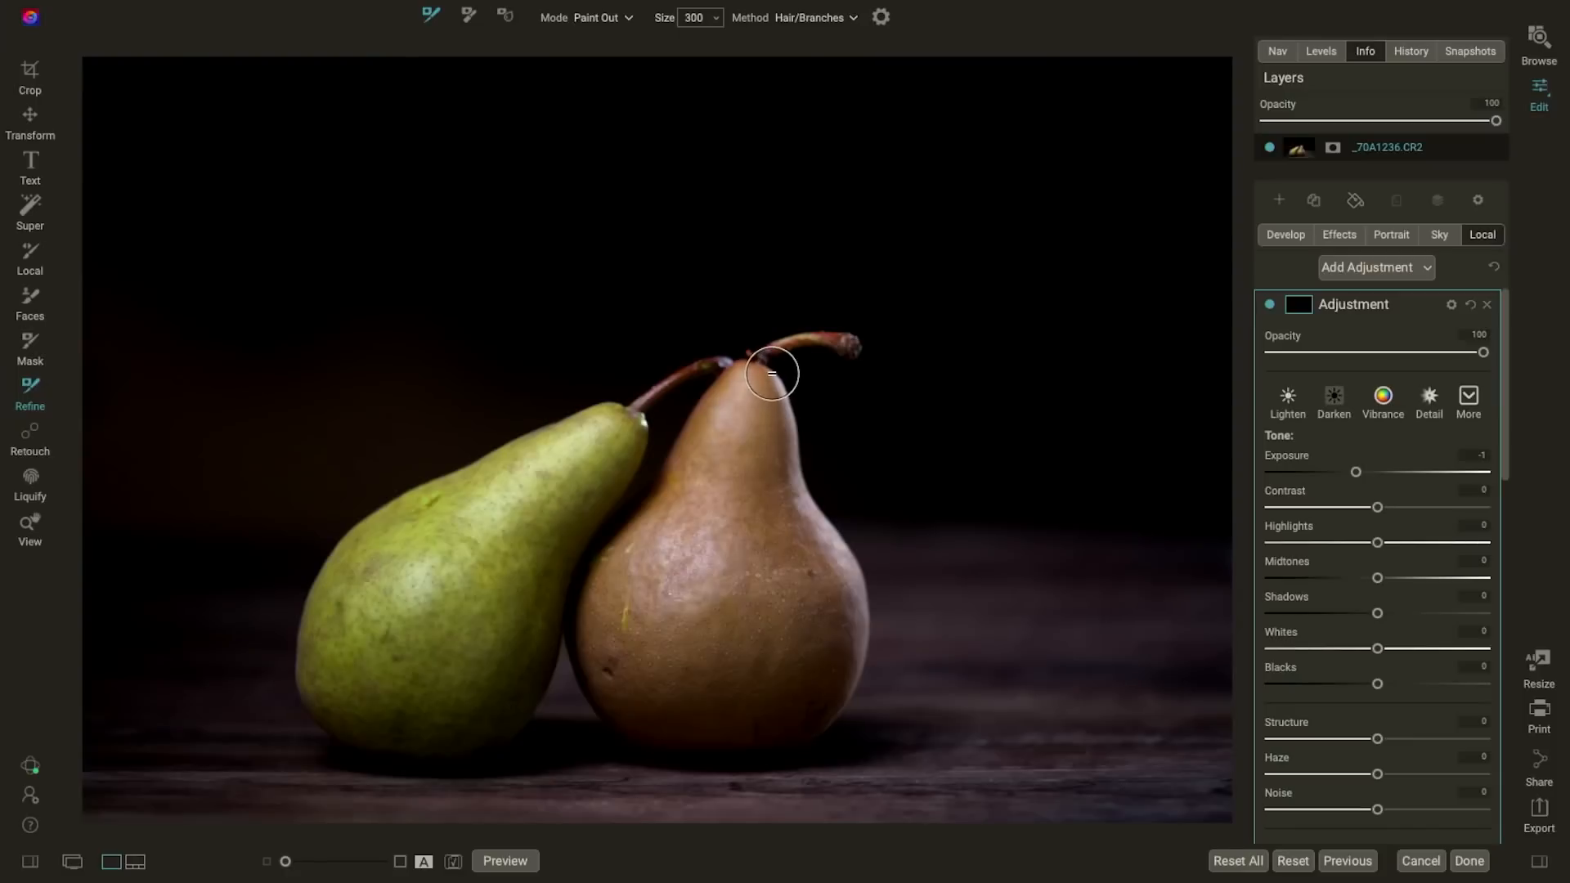
mouse_move(772, 374)
left_mouse_down()
mouse_move(856, 606)
mouse_move(854, 728)
mouse_move(718, 757)
mouse_move(629, 737)
mouse_move(572, 658)
mouse_move(579, 592)
mouse_move(712, 384)
mouse_move(758, 357)
left_mouse_up()
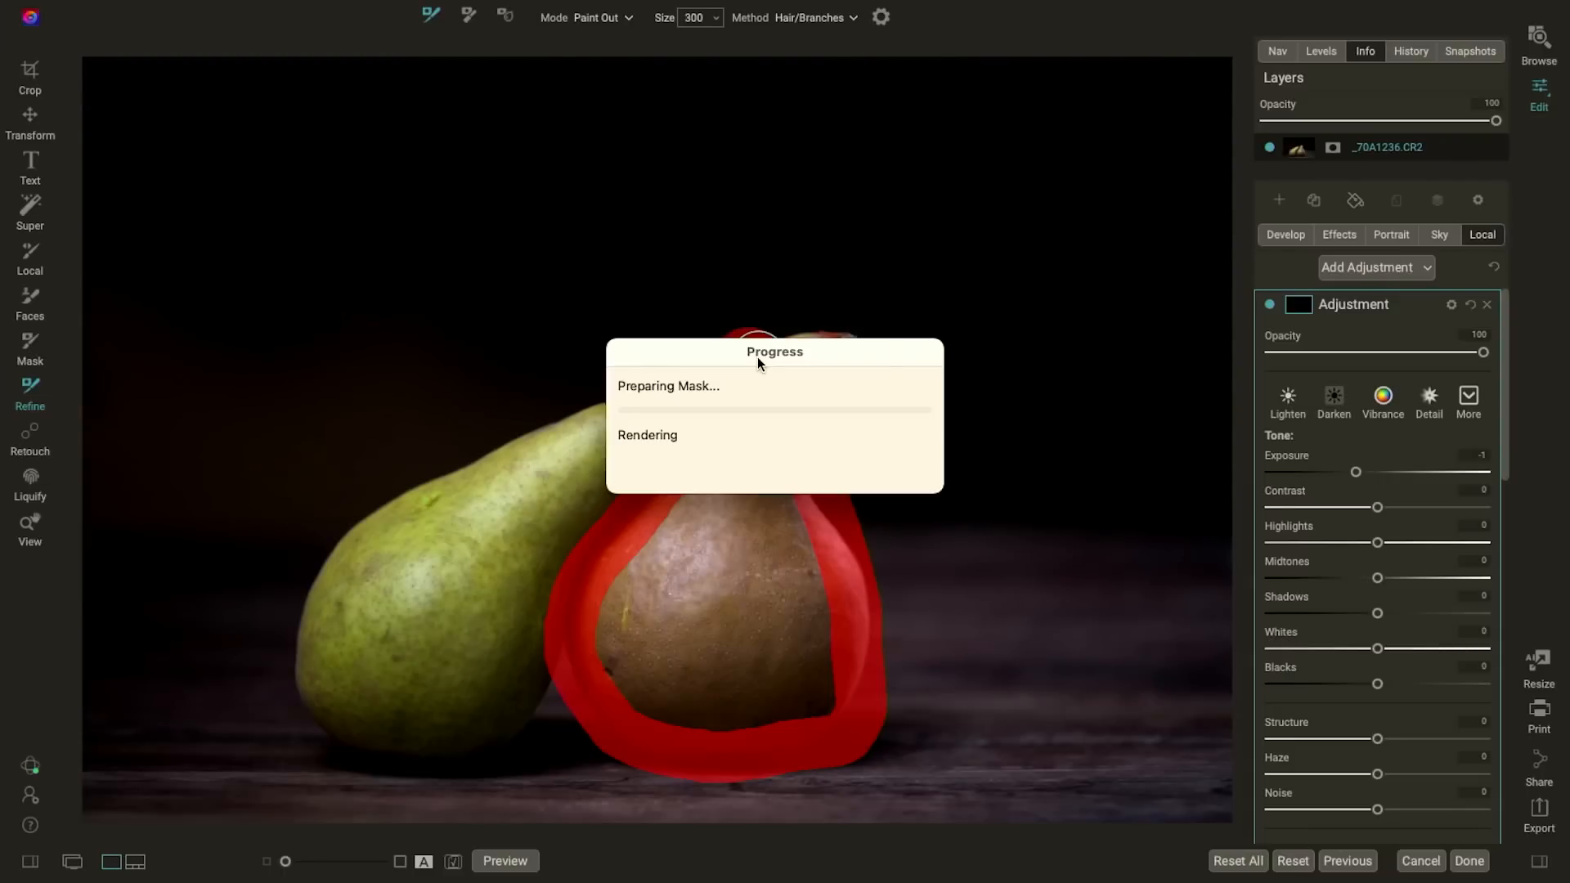
Step: Reset the exposure of the brown pear's adjustment and set its temperature to -26 and tint to -45
double_click(1298, 460)
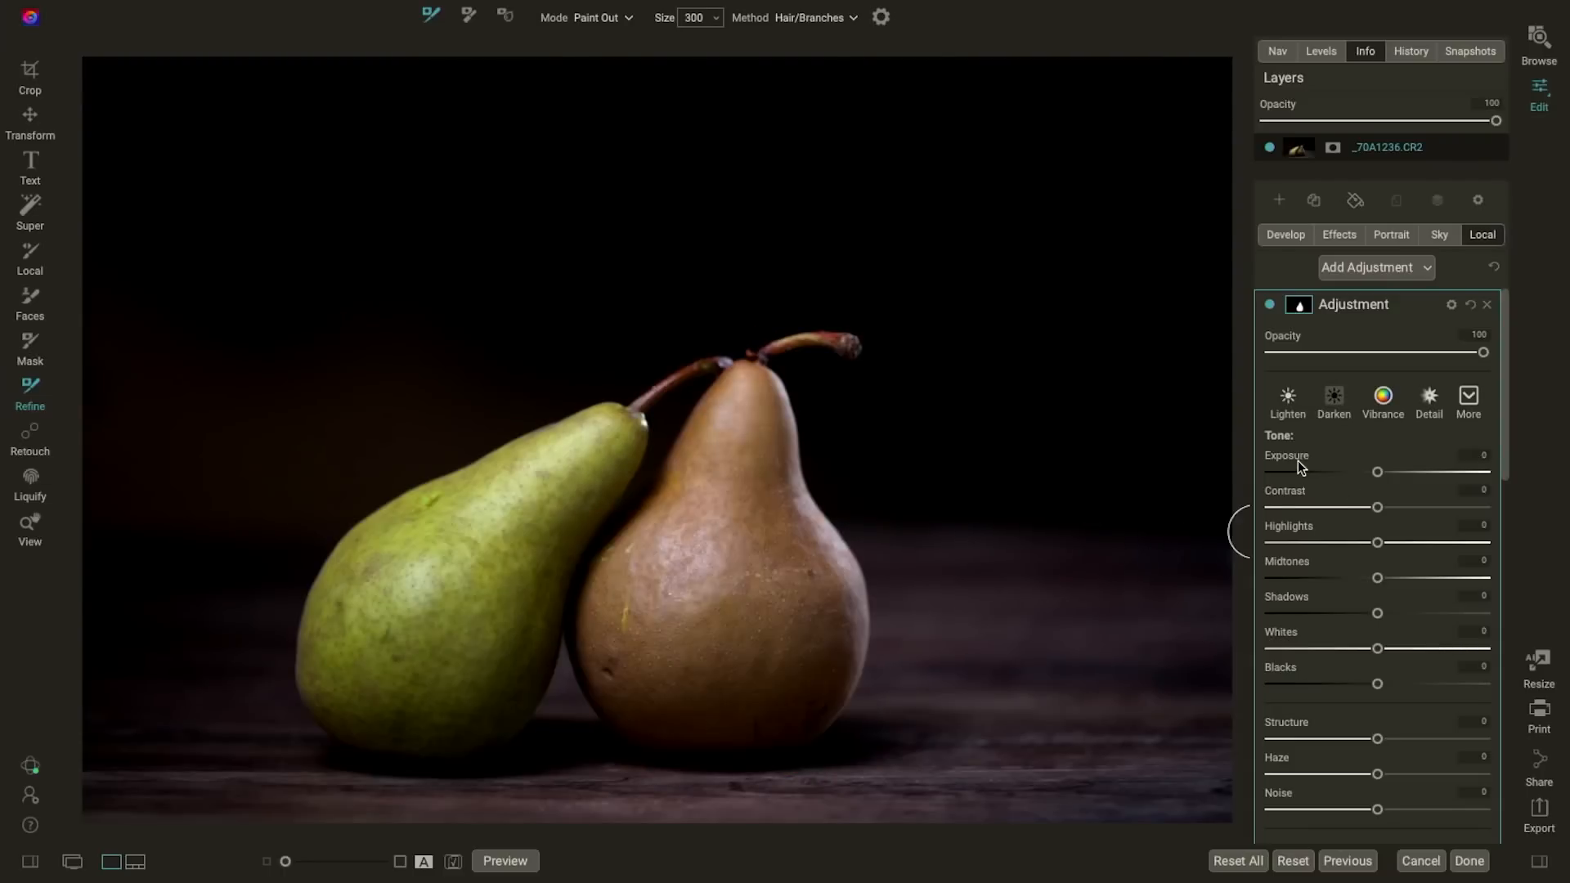
scroll(1376, 553, "down", 6)
scroll(1376, 553, "up", 1)
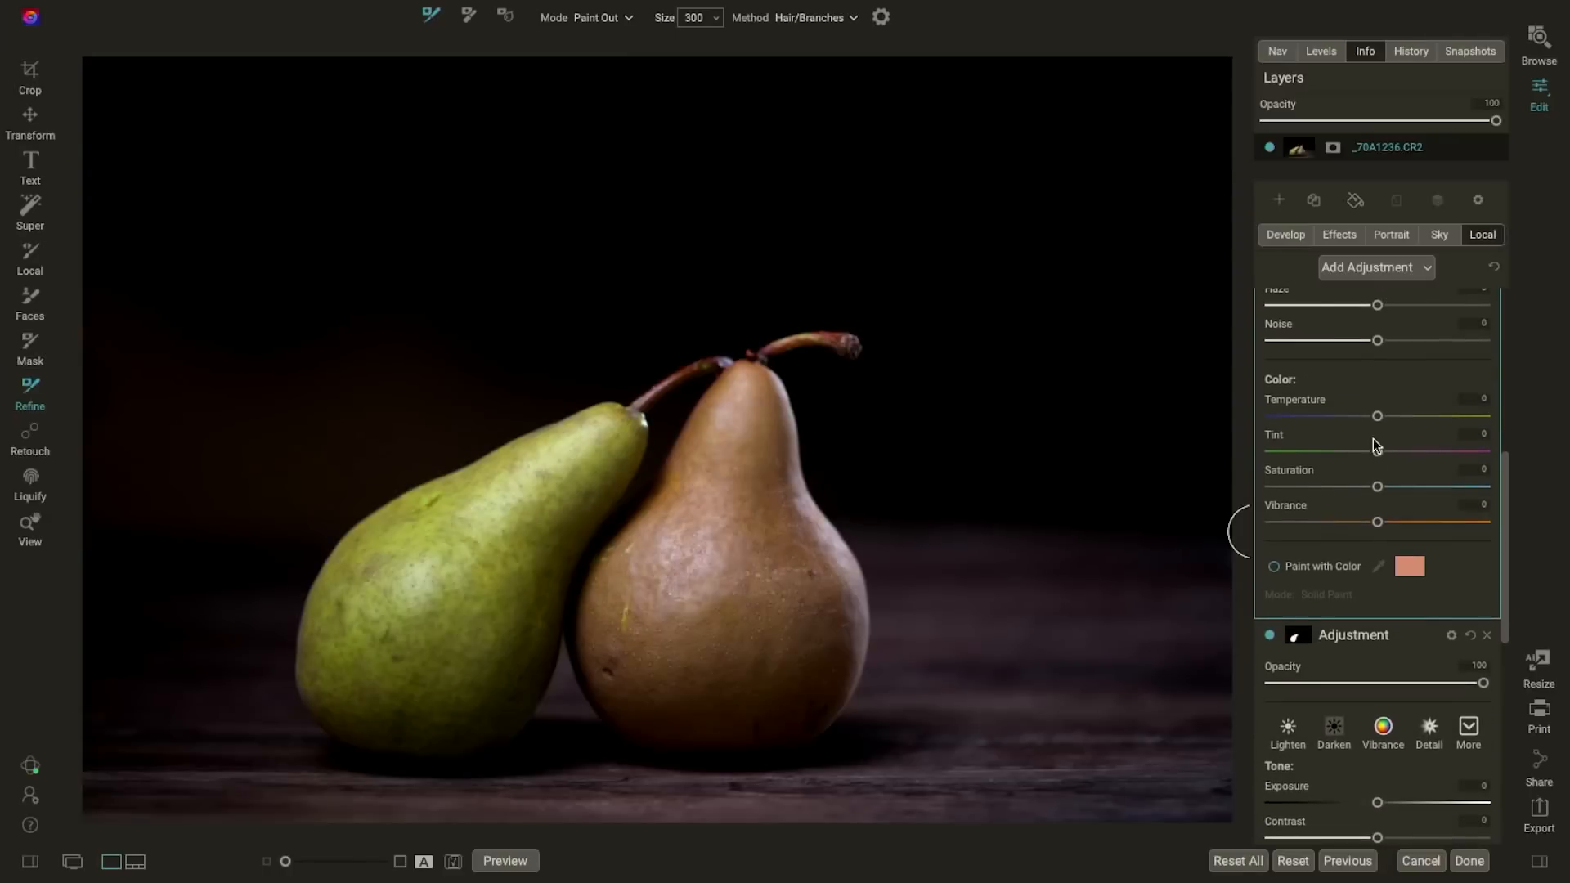
left_click_drag(1378, 452, 1362, 452)
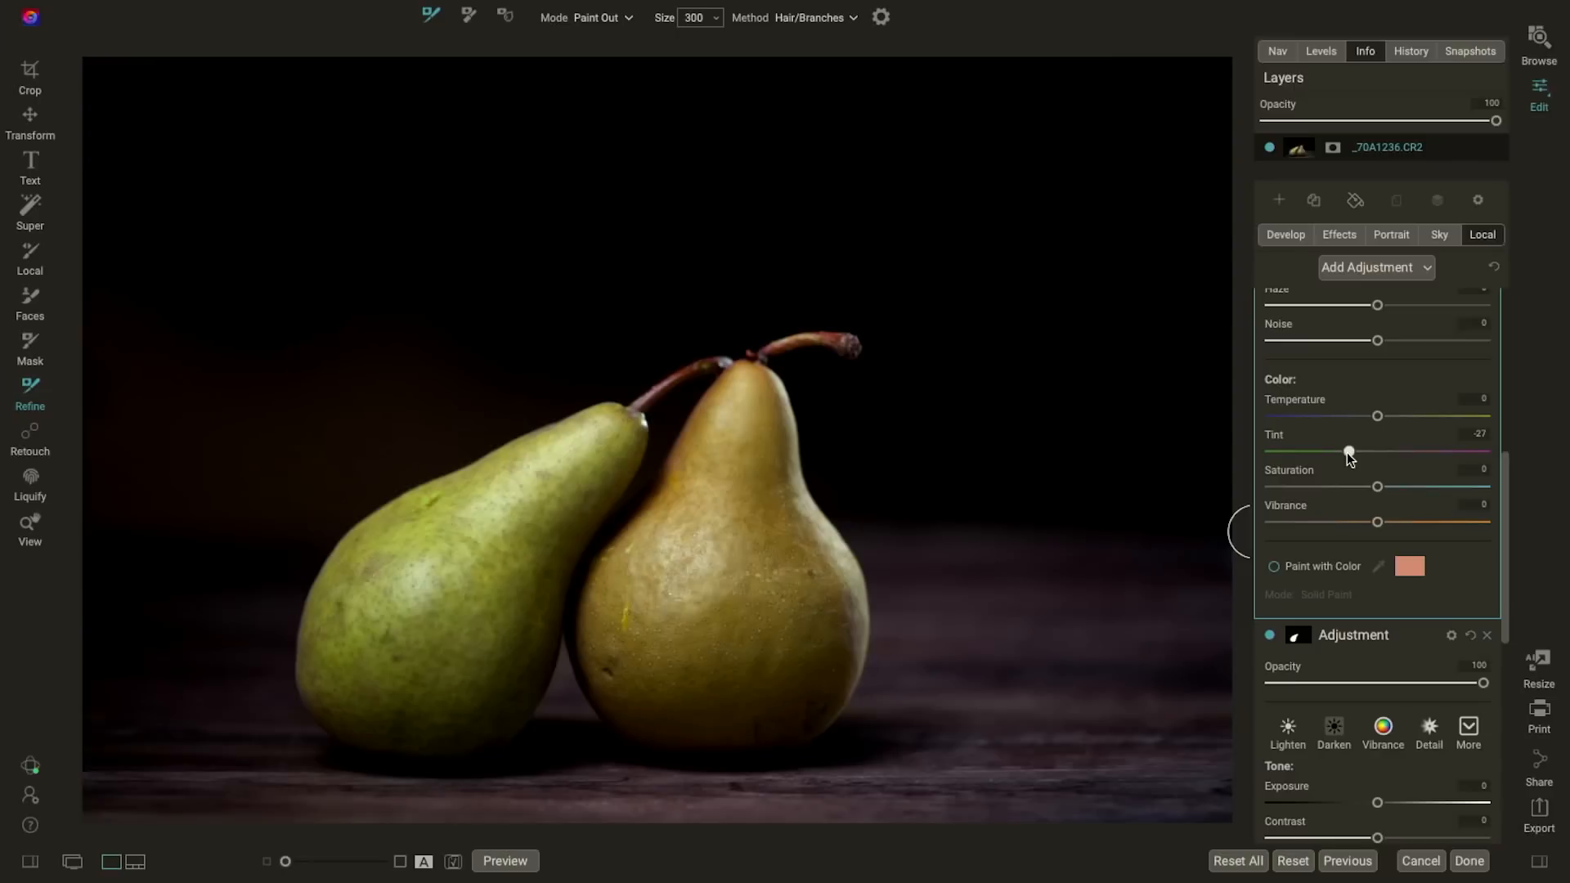
left_click_drag(1377, 416, 1374, 416)
left_click_drag(1346, 424, 1332, 453)
Step: Compare the pears with the original photo, and compare the brown pear's adjustment off and on
left_click(490, 863)
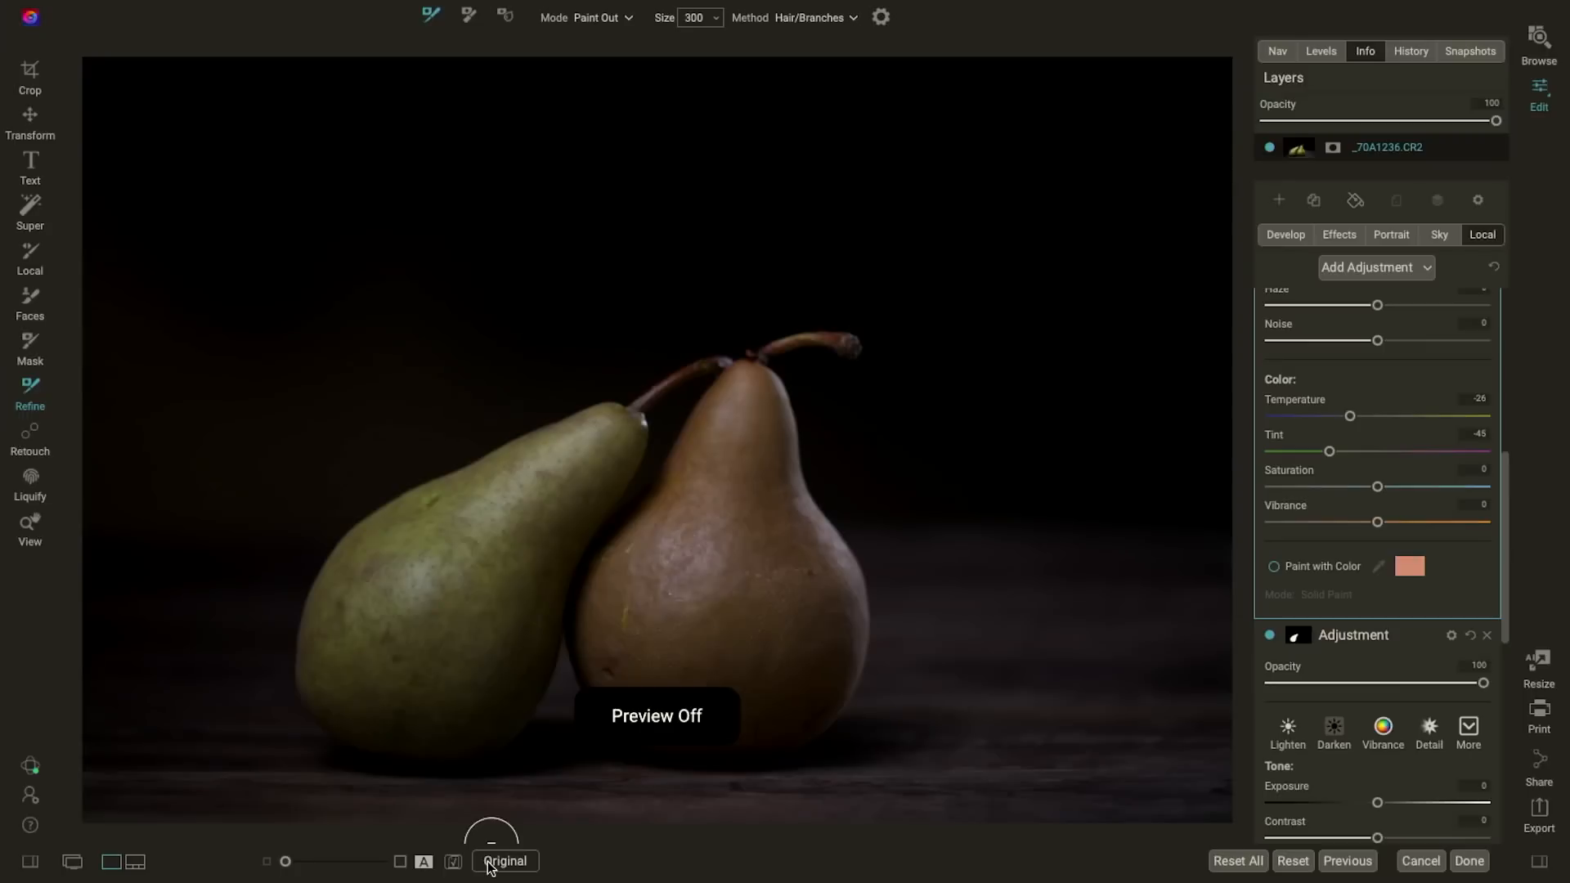
left_click(490, 863)
scroll(1331, 385, "down", 4)
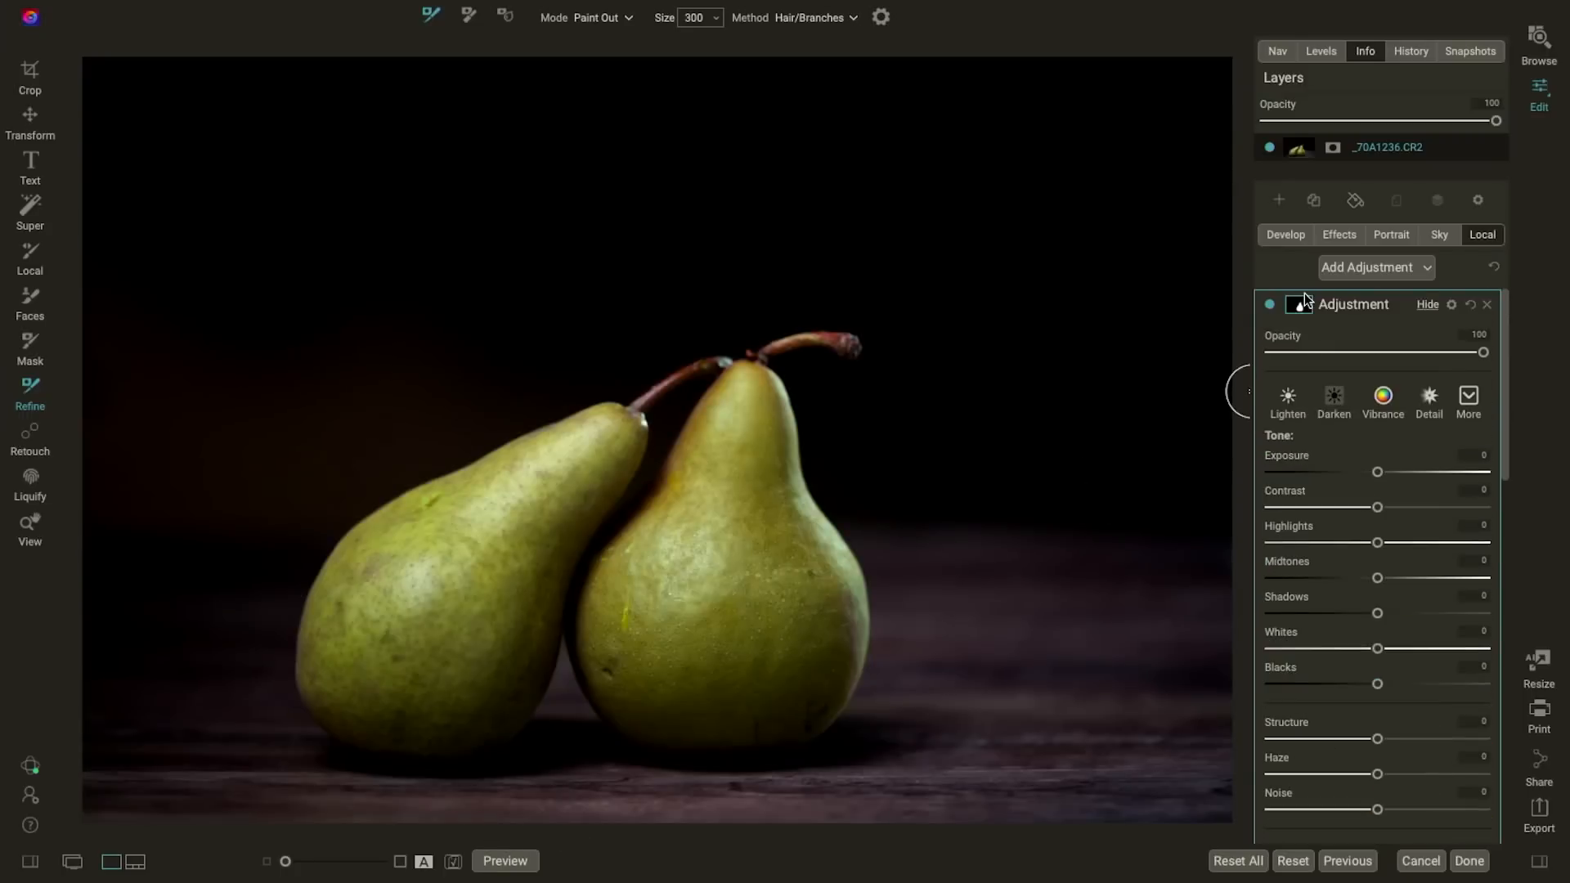
left_click(1271, 305)
left_click(1271, 305)
left_click(1271, 304)
left_click(1271, 304)
left_click(1270, 304)
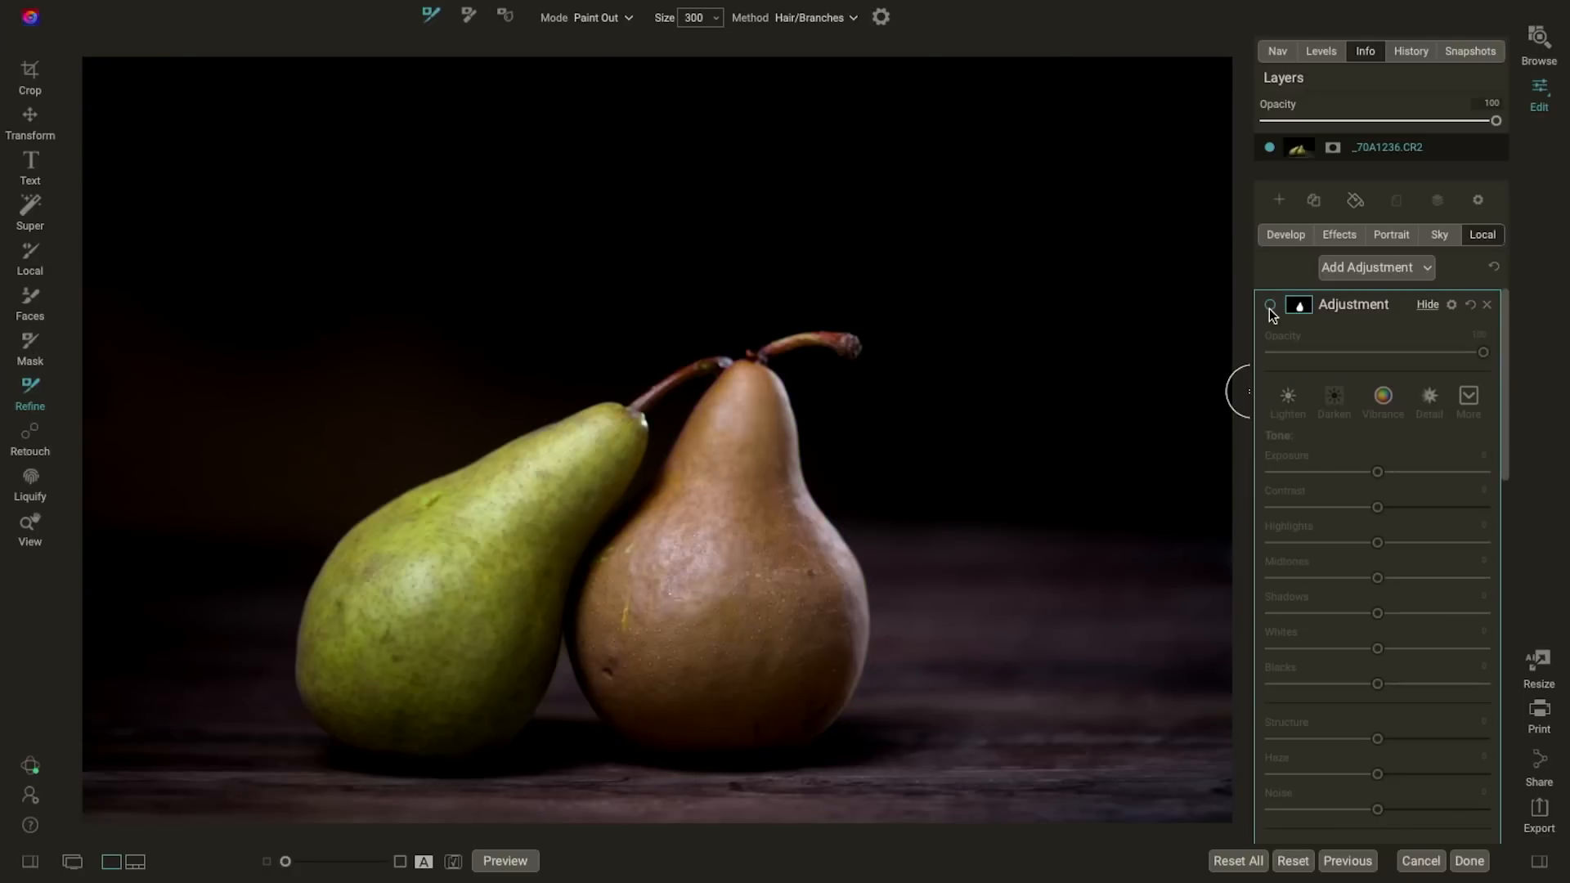
left_click(1270, 304)
Step: Compare the green pear's adjustment off and on, and cancel editing to discard the changes to the pears photo
scroll(1270, 307, "down", 5)
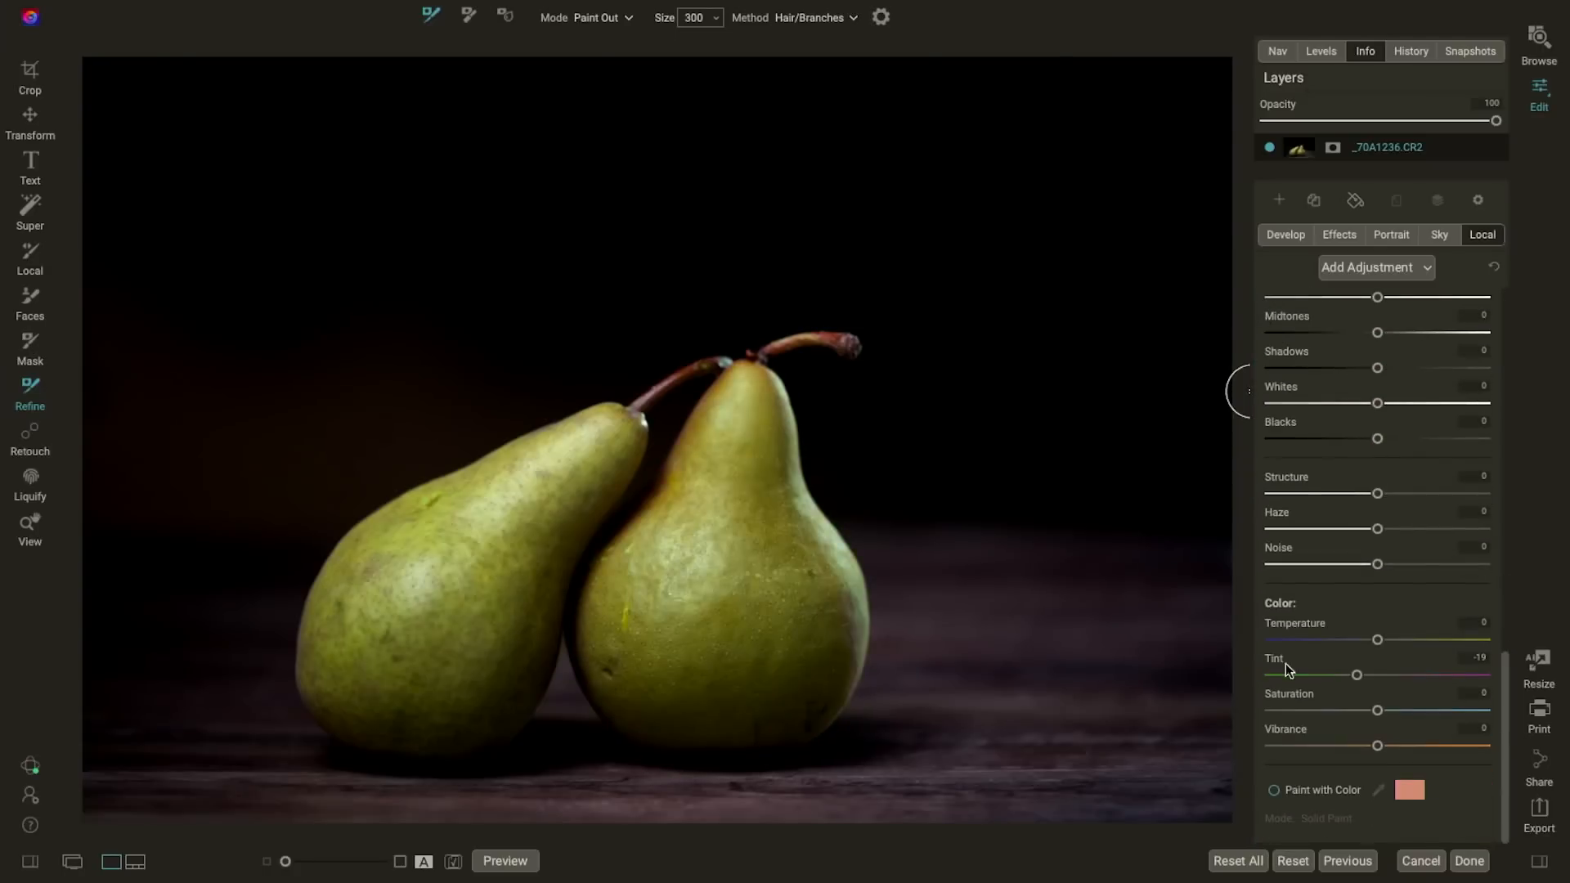
scroll(1302, 704, "down", 7)
scroll(1302, 703, "up", 2)
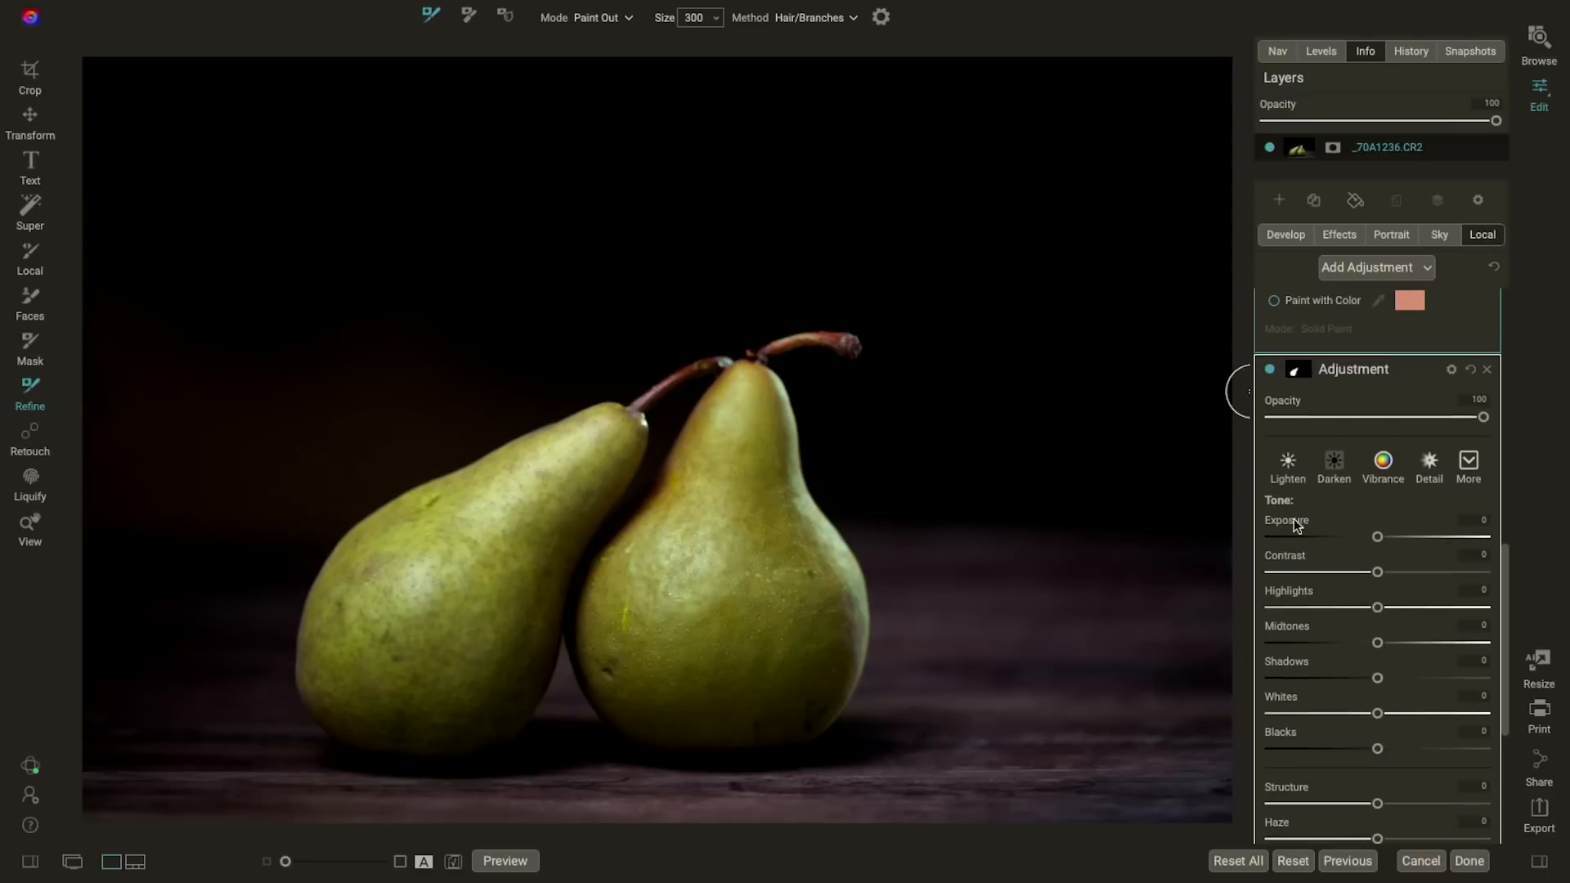
left_click(1270, 370)
left_click(1271, 369)
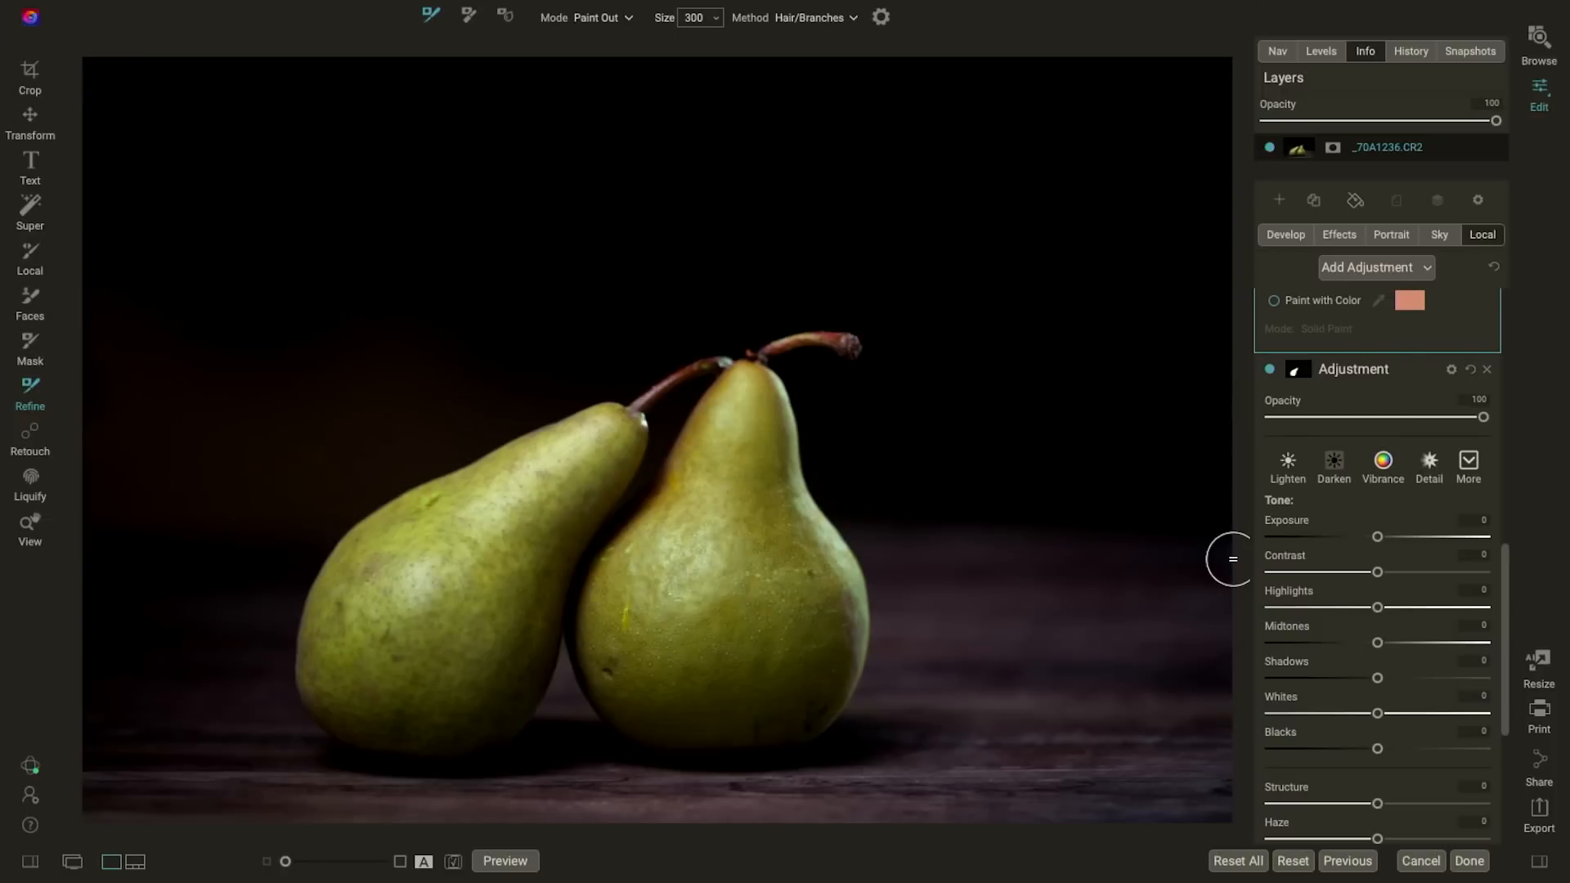
left_click(1422, 862)
left_click(889, 494)
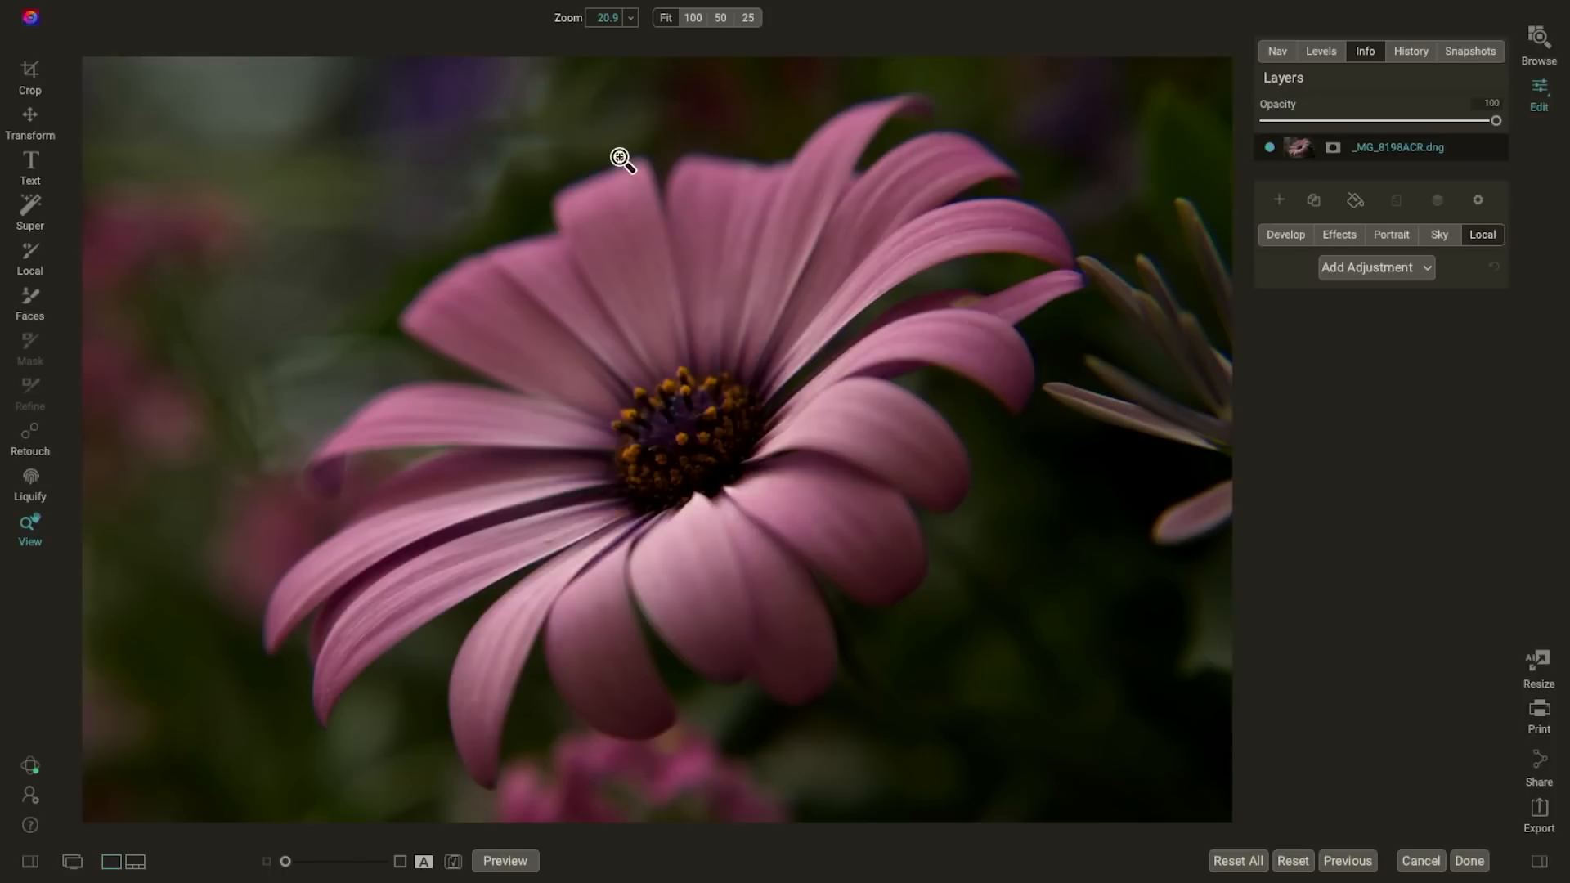
Step: Add a local adjustment on _MG_8198ACR.dng and mask the background around the flower's petals with the Refine brush's Diffuse Edges method at size 350
left_click(1382, 270)
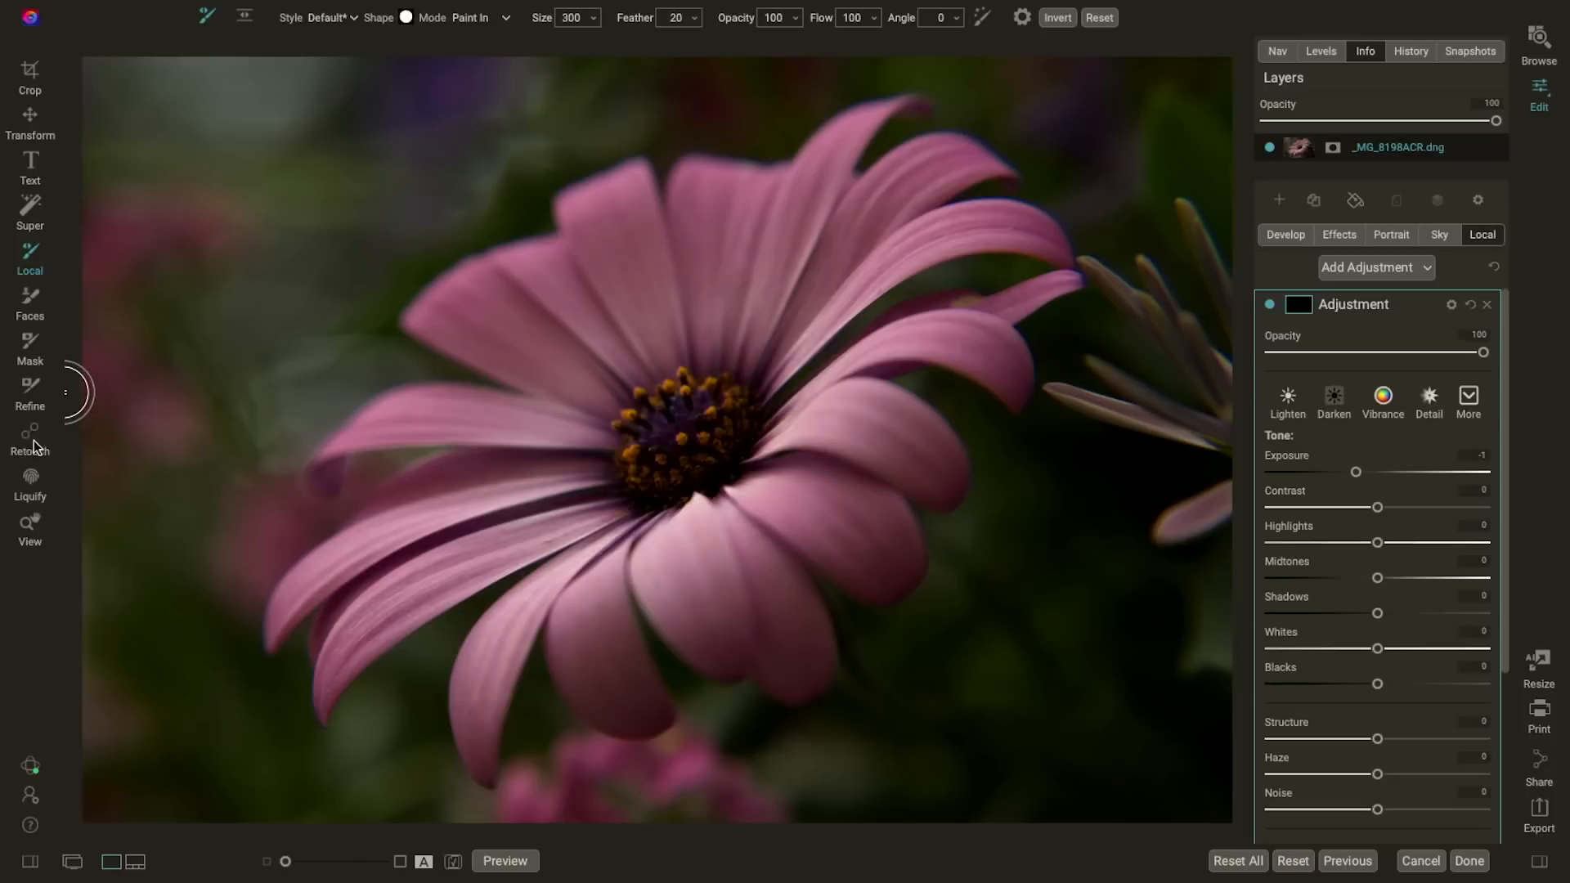
left_click(30, 390)
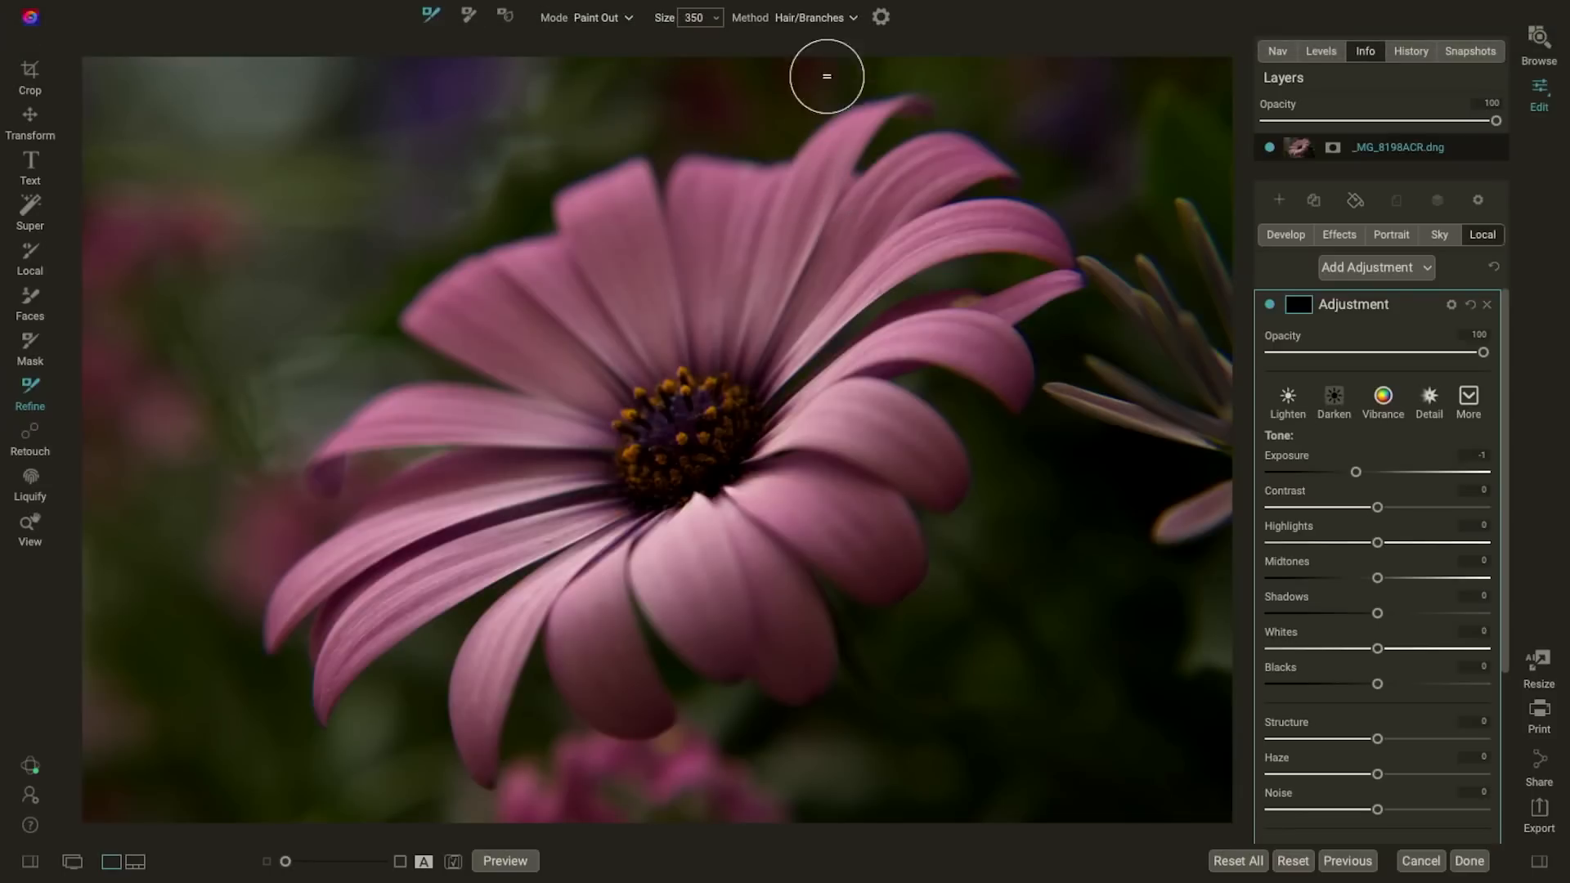
left_click(829, 25)
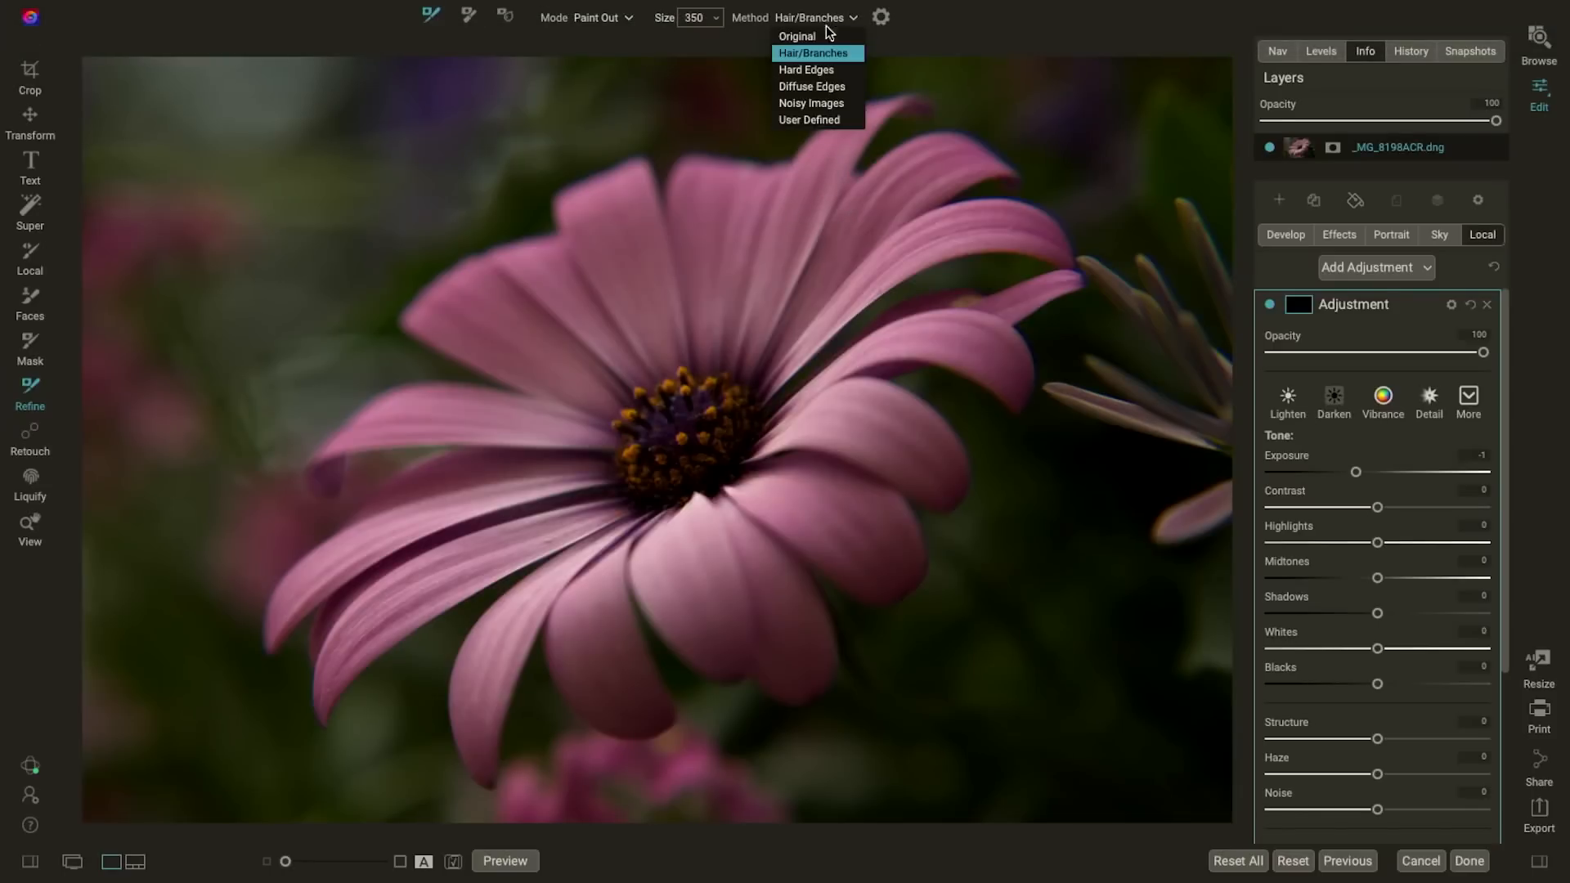
left_click(827, 85)
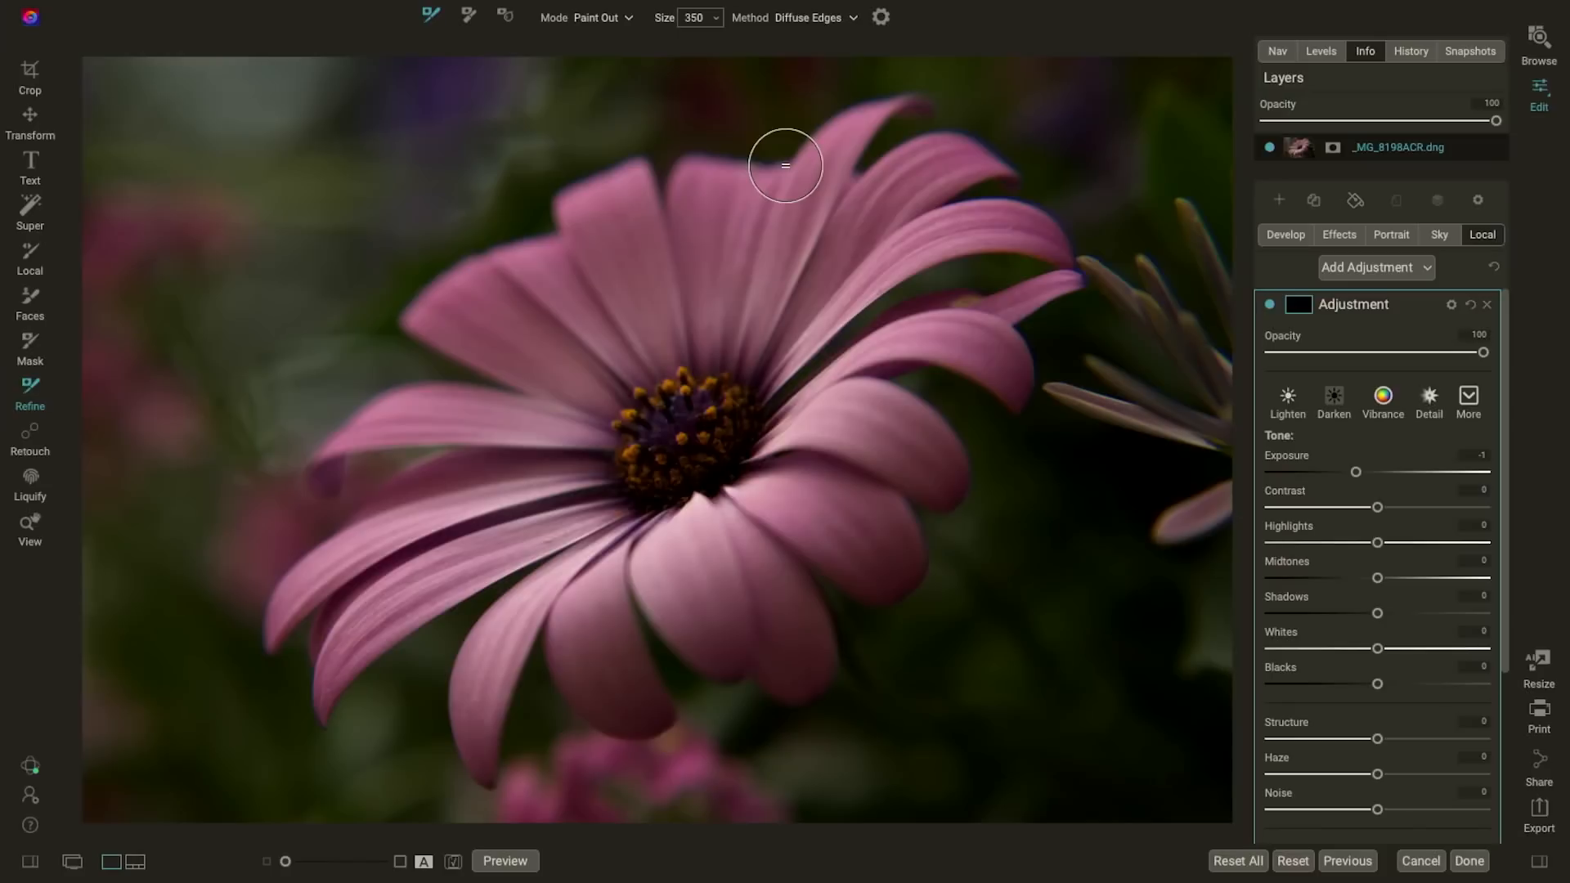
mouse_move(785, 165)
left_mouse_down()
mouse_move(694, 153)
mouse_move(677, 177)
mouse_move(598, 166)
mouse_move(552, 216)
mouse_move(483, 239)
mouse_move(407, 294)
mouse_move(426, 337)
mouse_move(494, 380)
mouse_move(408, 365)
mouse_move(294, 485)
mouse_move(382, 464)
mouse_move(258, 606)
mouse_move(282, 672)
mouse_move(303, 625)
mouse_move(325, 697)
mouse_move(382, 646)
mouse_move(487, 606)
mouse_move(439, 724)
mouse_move(488, 775)
mouse_move(532, 671)
mouse_move(562, 706)
mouse_move(662, 738)
mouse_move(676, 671)
mouse_move(656, 645)
mouse_move(793, 696)
mouse_move(844, 622)
mouse_move(825, 579)
mouse_move(869, 595)
mouse_move(925, 570)
mouse_move(925, 513)
mouse_move(955, 492)
mouse_move(947, 394)
mouse_move(904, 372)
mouse_move(999, 400)
mouse_move(1067, 284)
mouse_move(915, 308)
mouse_move(1051, 273)
mouse_move(1059, 232)
mouse_move(1023, 214)
left_mouse_up()
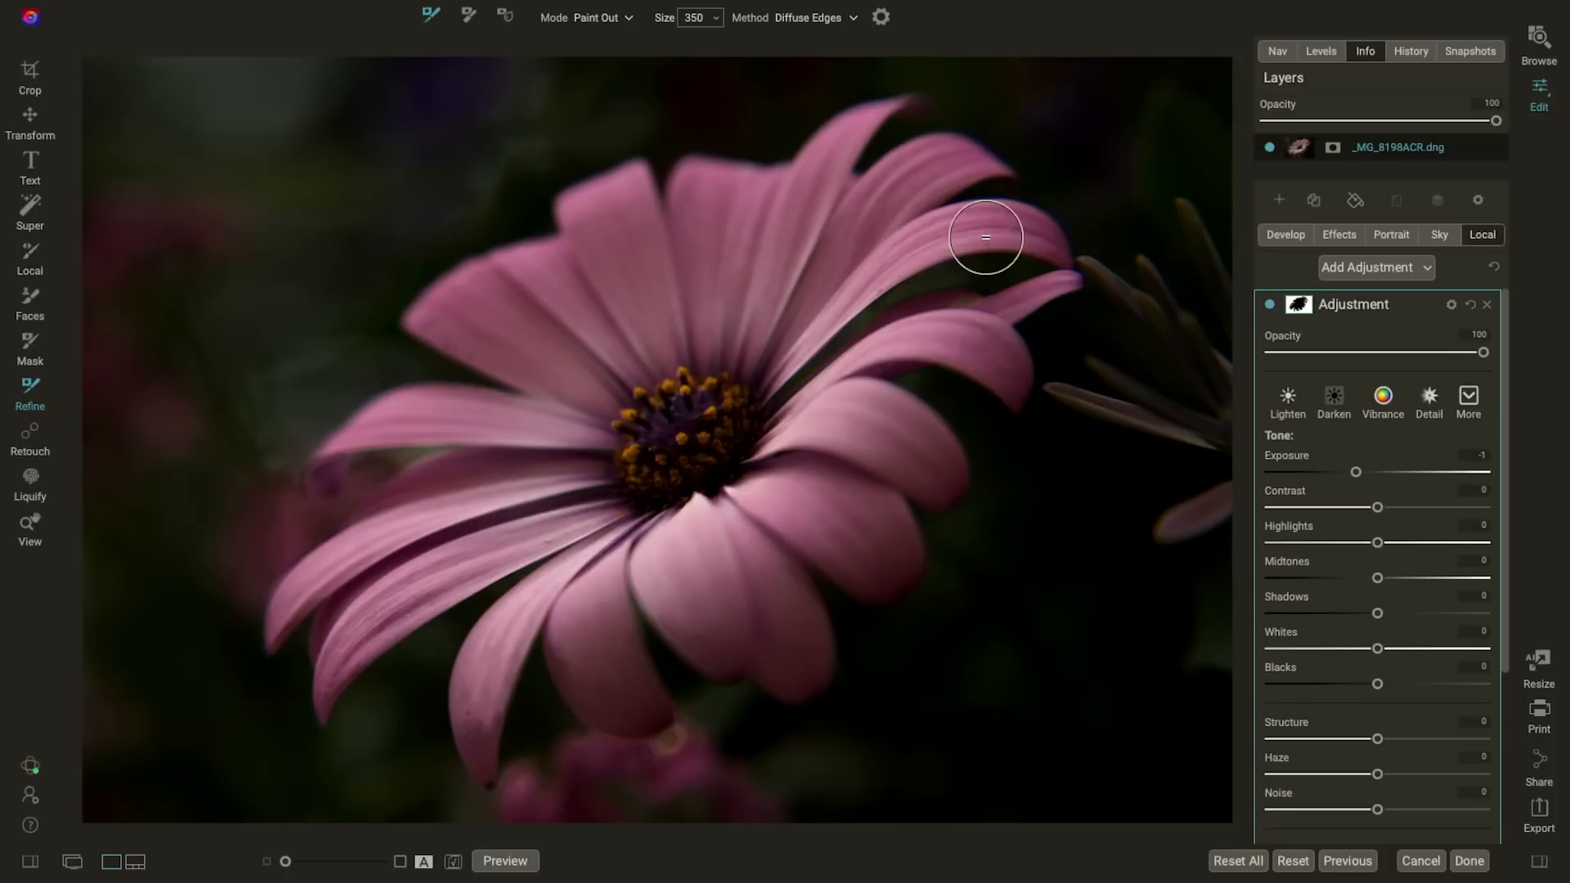
Step: Compare the flower's background adjustment off and on, and view its mask in black and white
left_click(1269, 305)
left_click(1270, 305)
left_click(1270, 305)
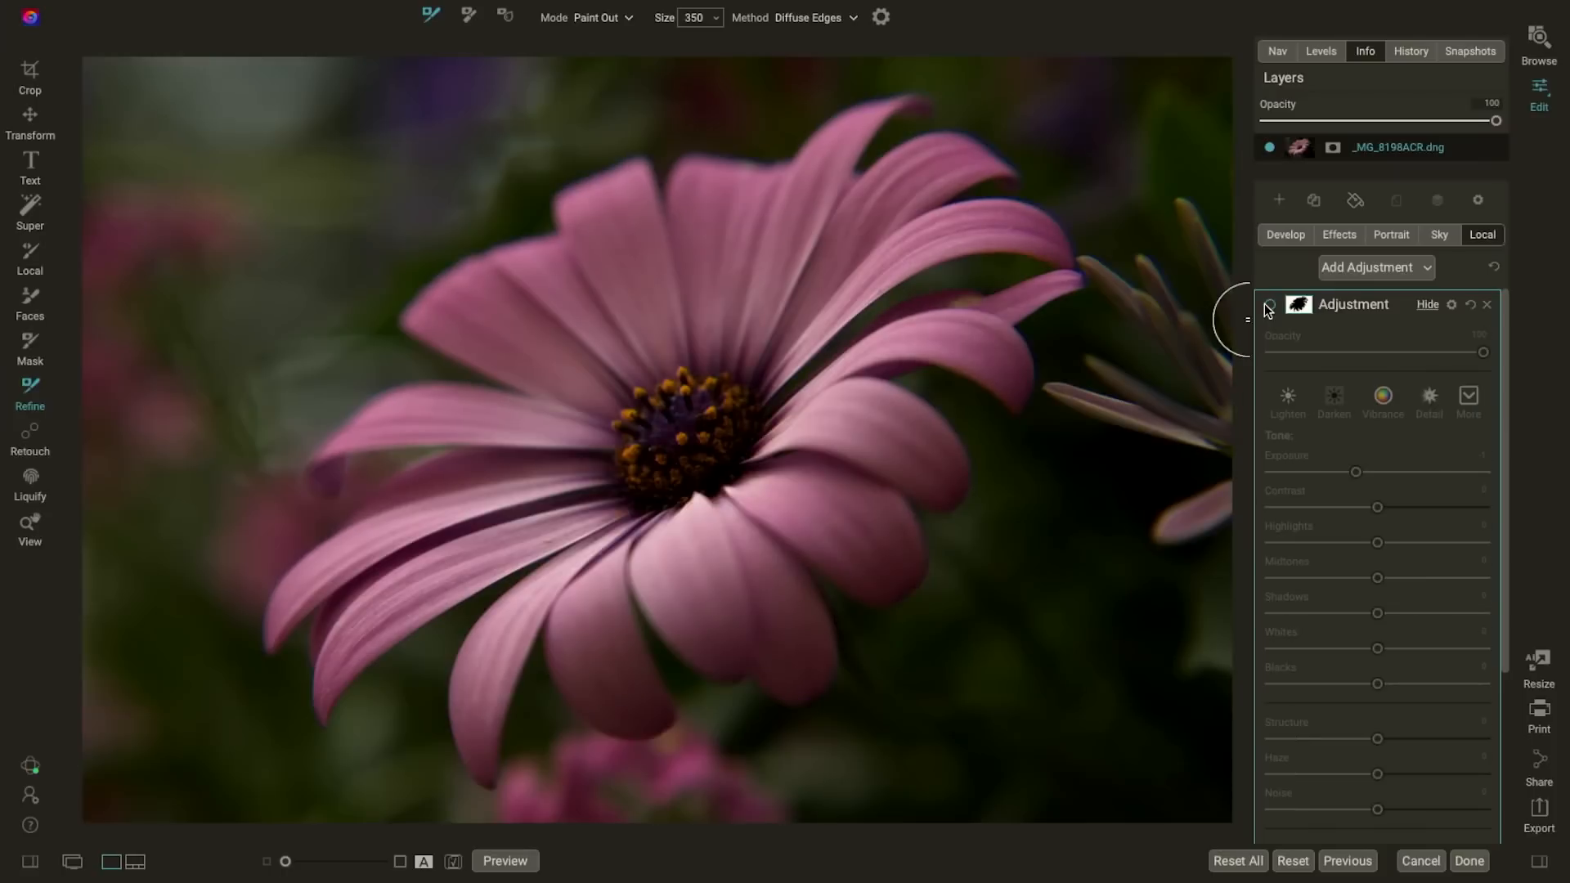
left_click(1269, 305)
left_click(1269, 305)
left_click(1269, 305)
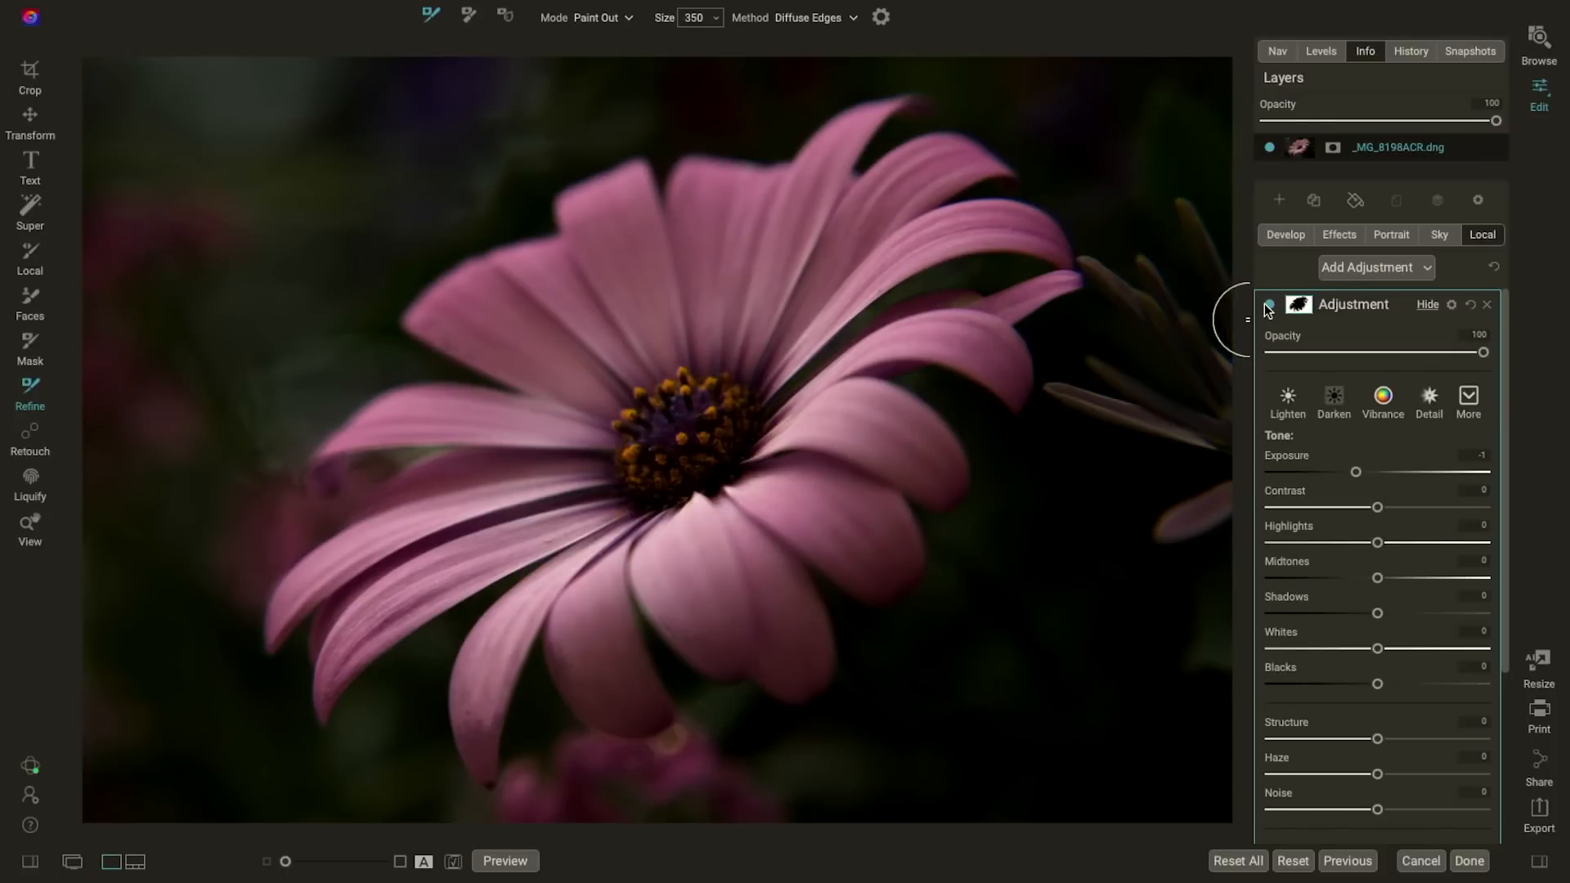
key("ctrl+m")
key("ctrl+m")
key("ctrl+m")
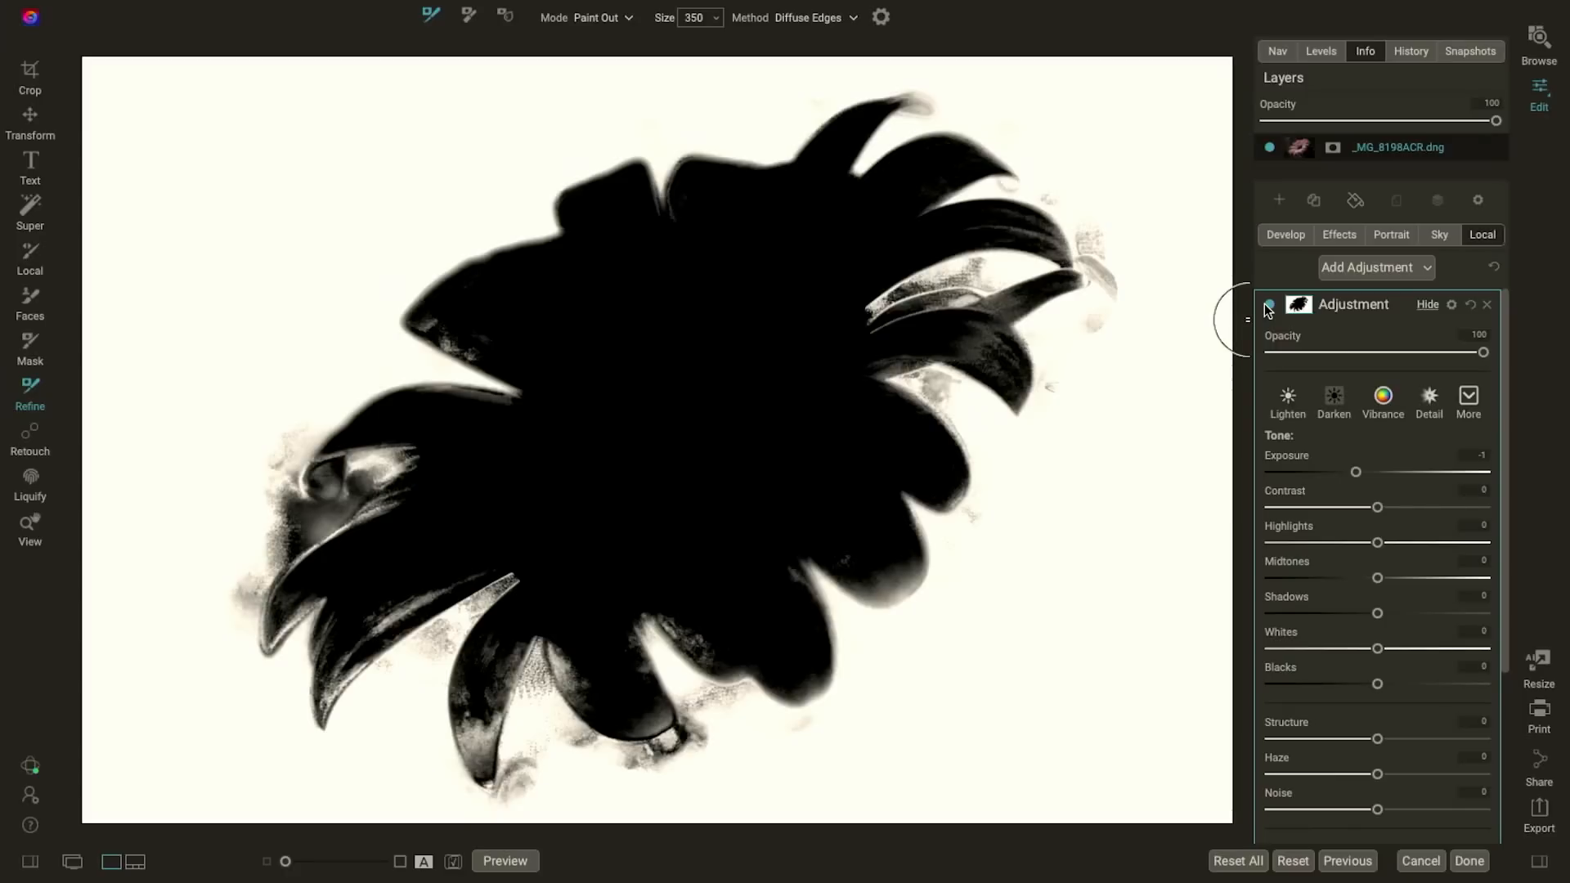
key("ctrl+m")
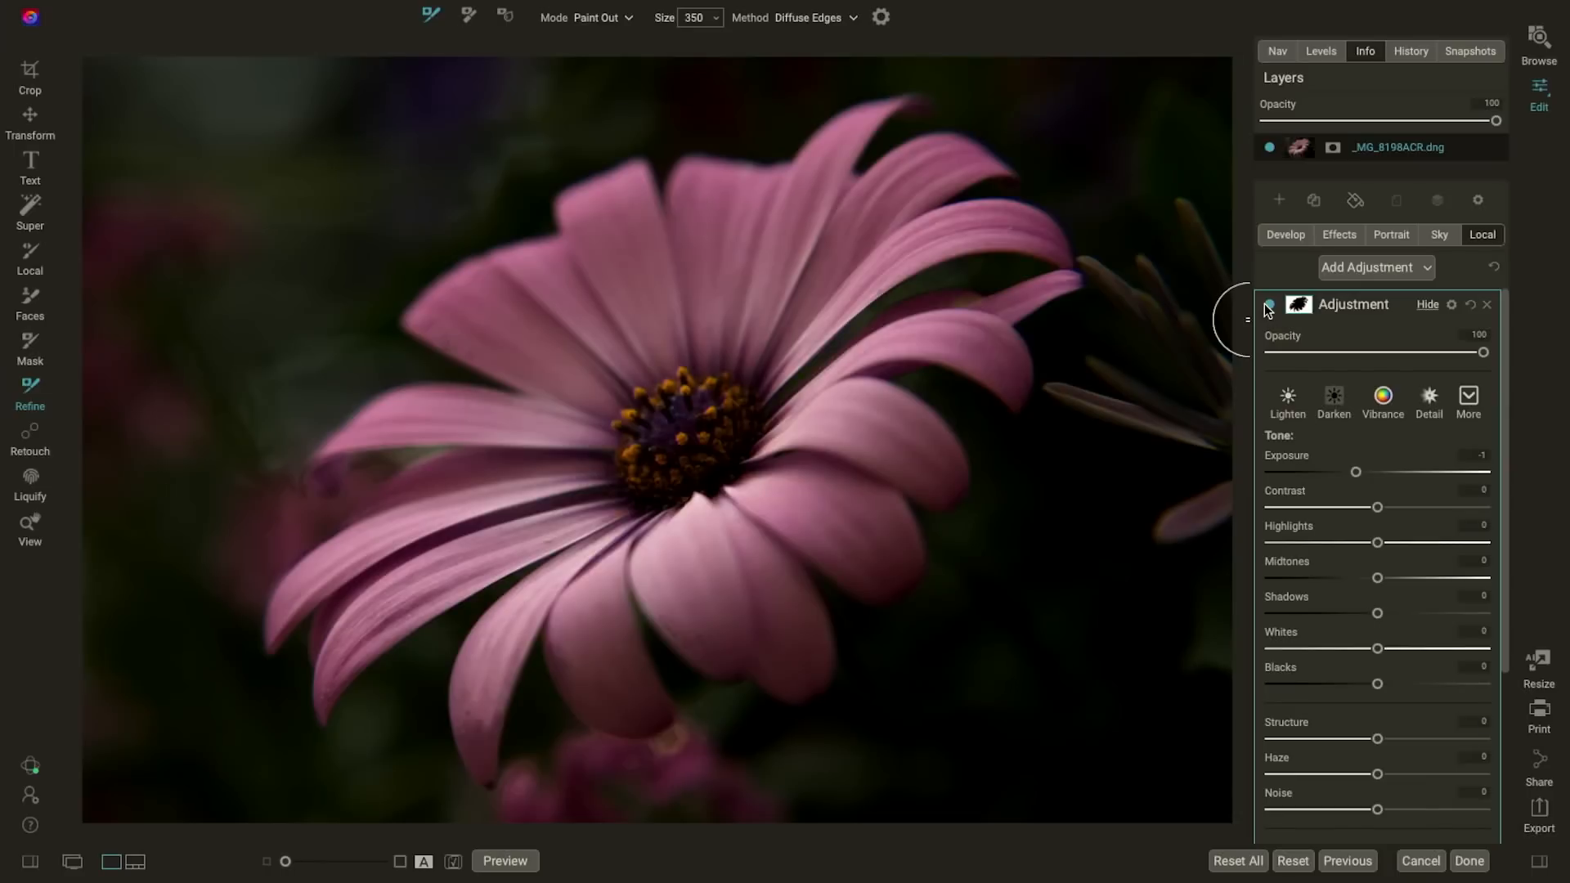
left_click(1269, 306)
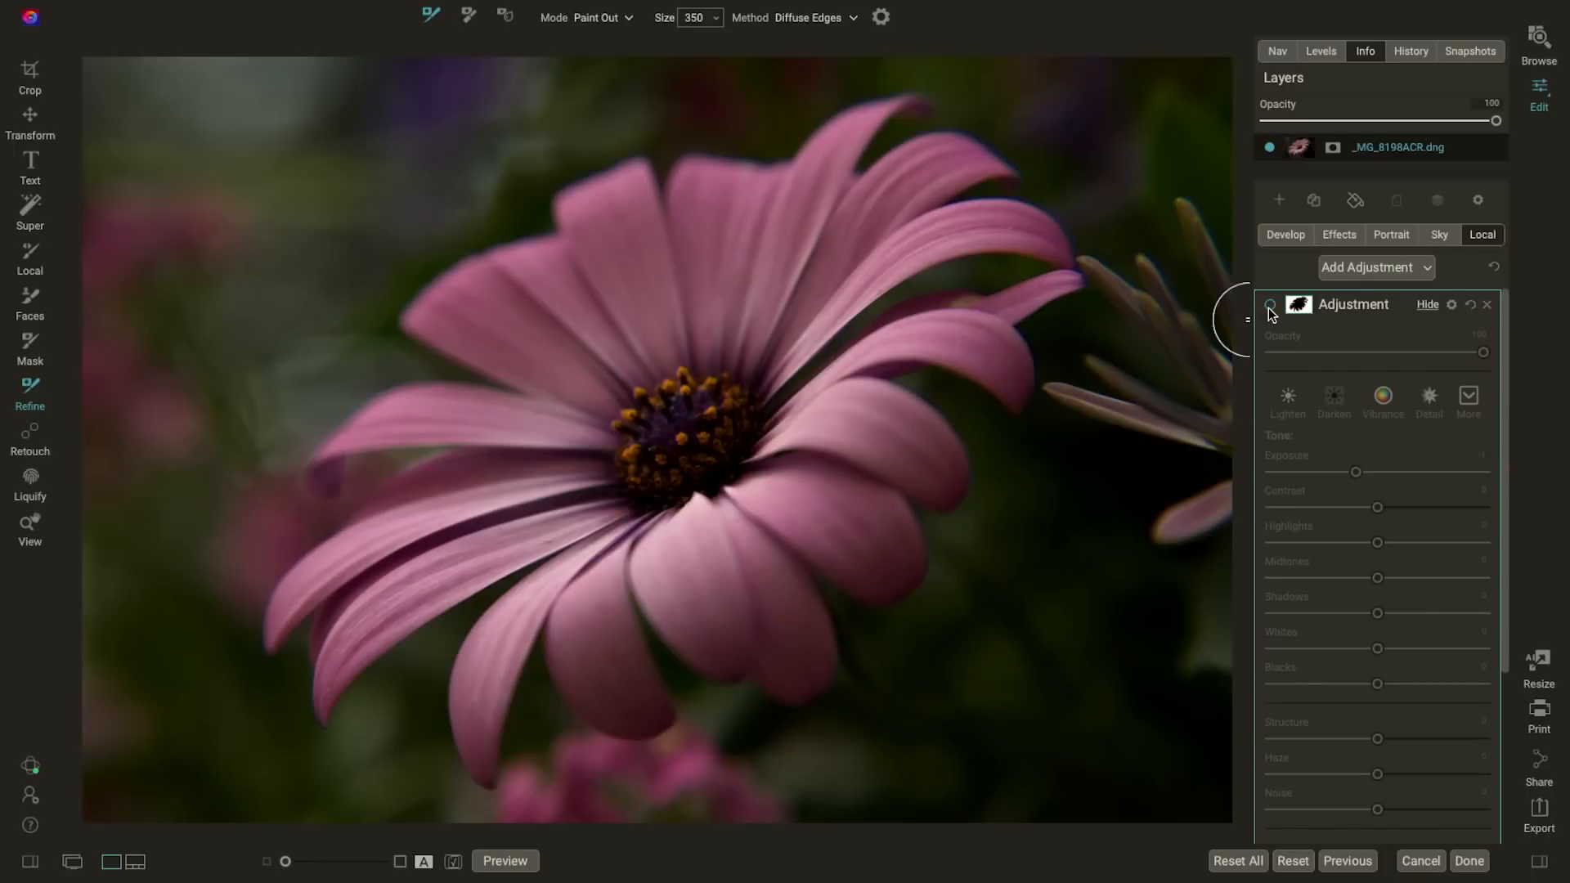
left_click(1268, 305)
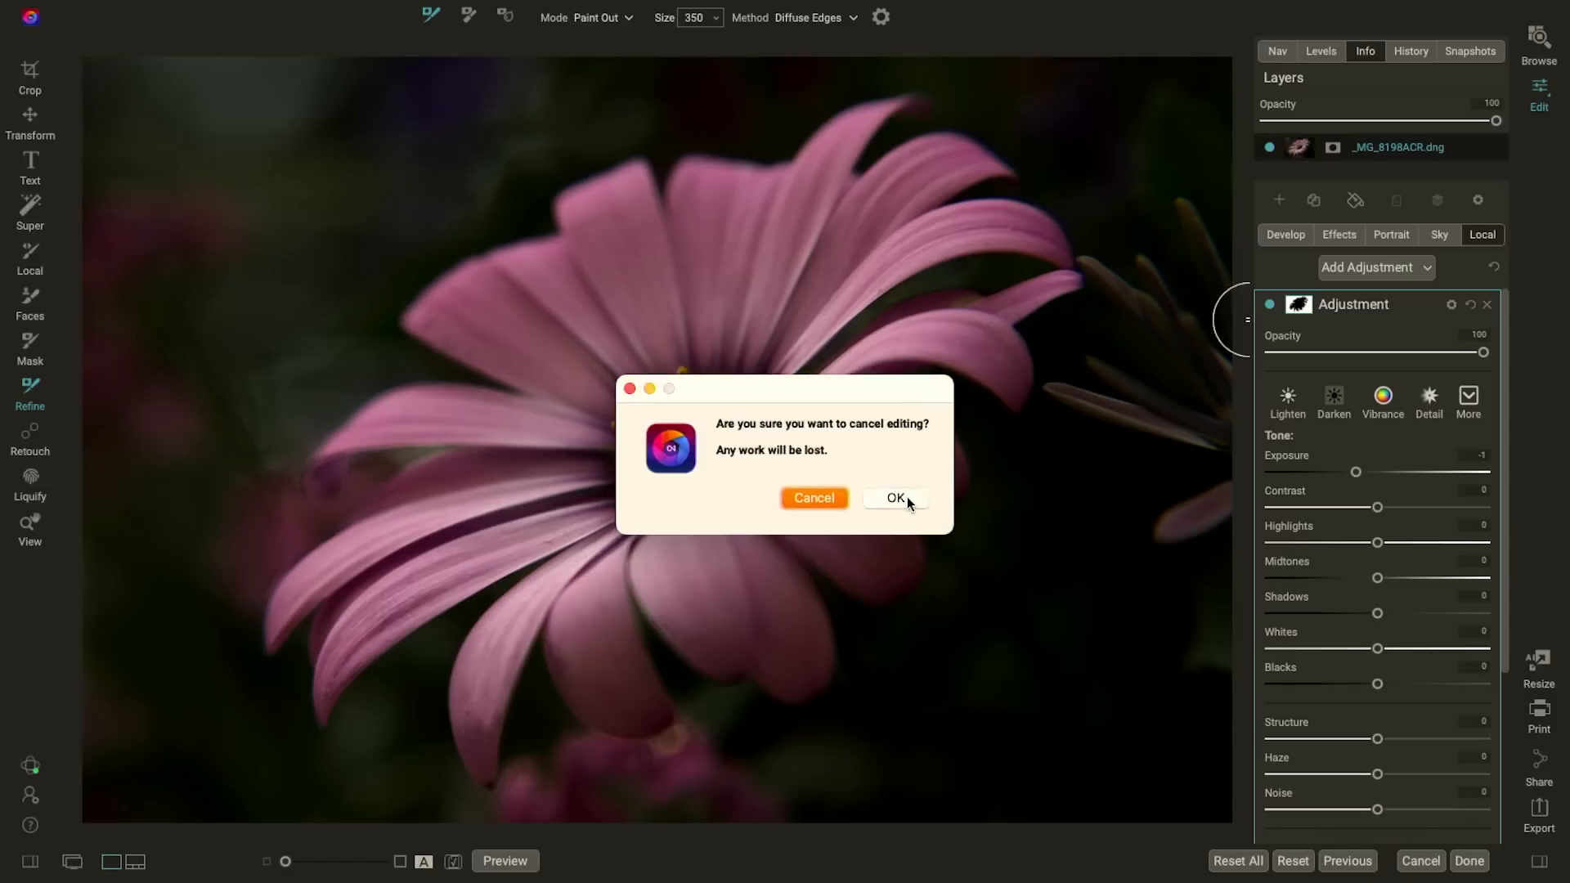
Step: Discard the flower photo's edits, and mask a local adjustment around the nest and bird in Baya Weaver (3).NEF with the Refine brush at size 350
left_click(907, 497)
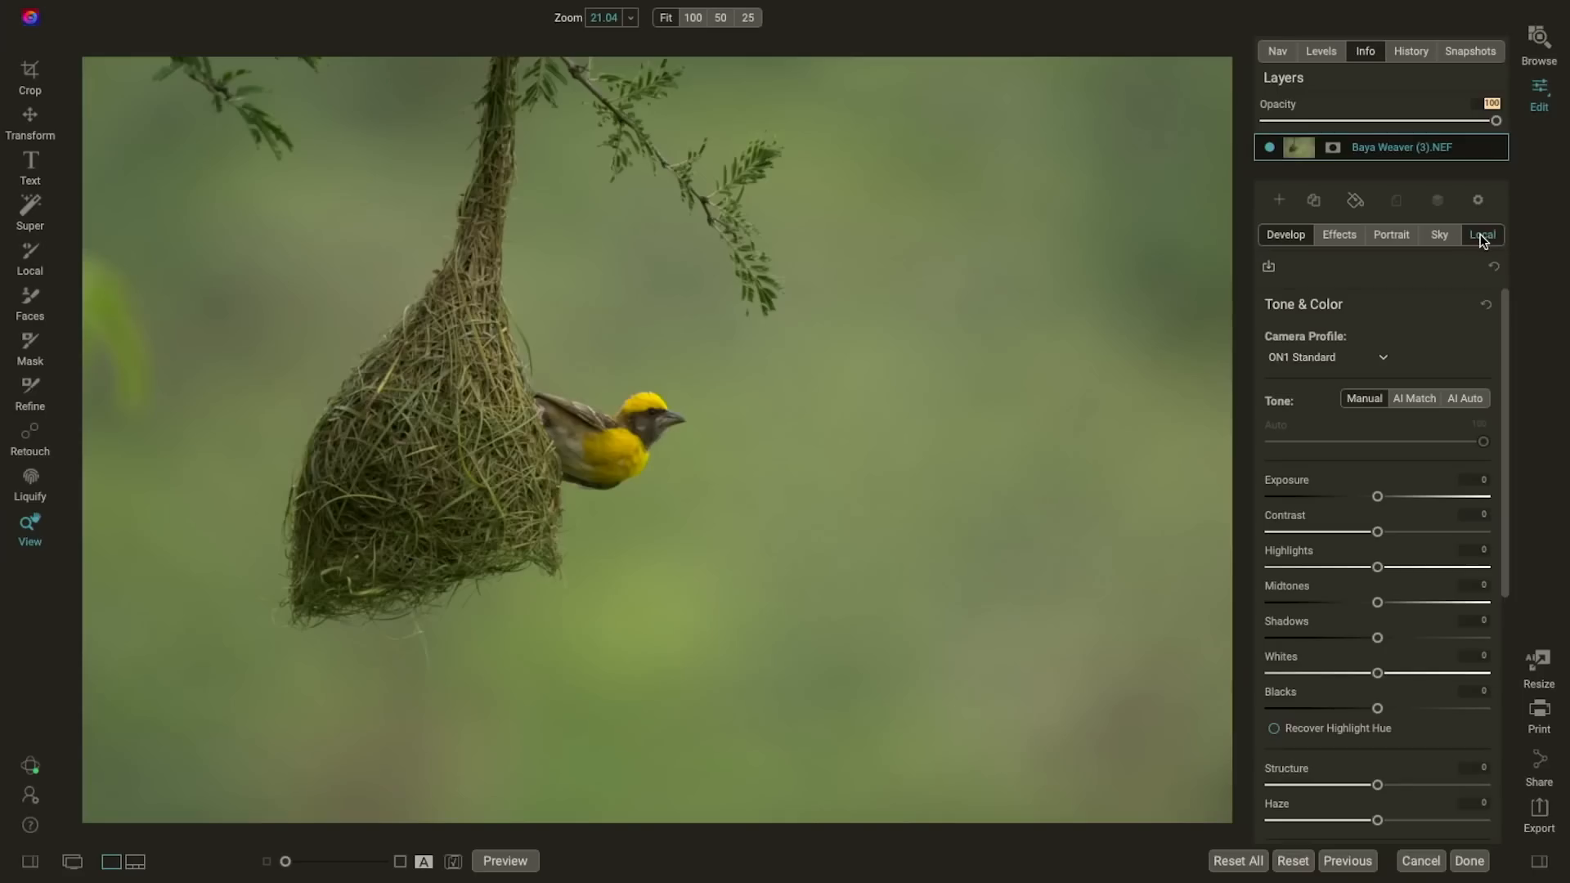
left_click(1482, 235)
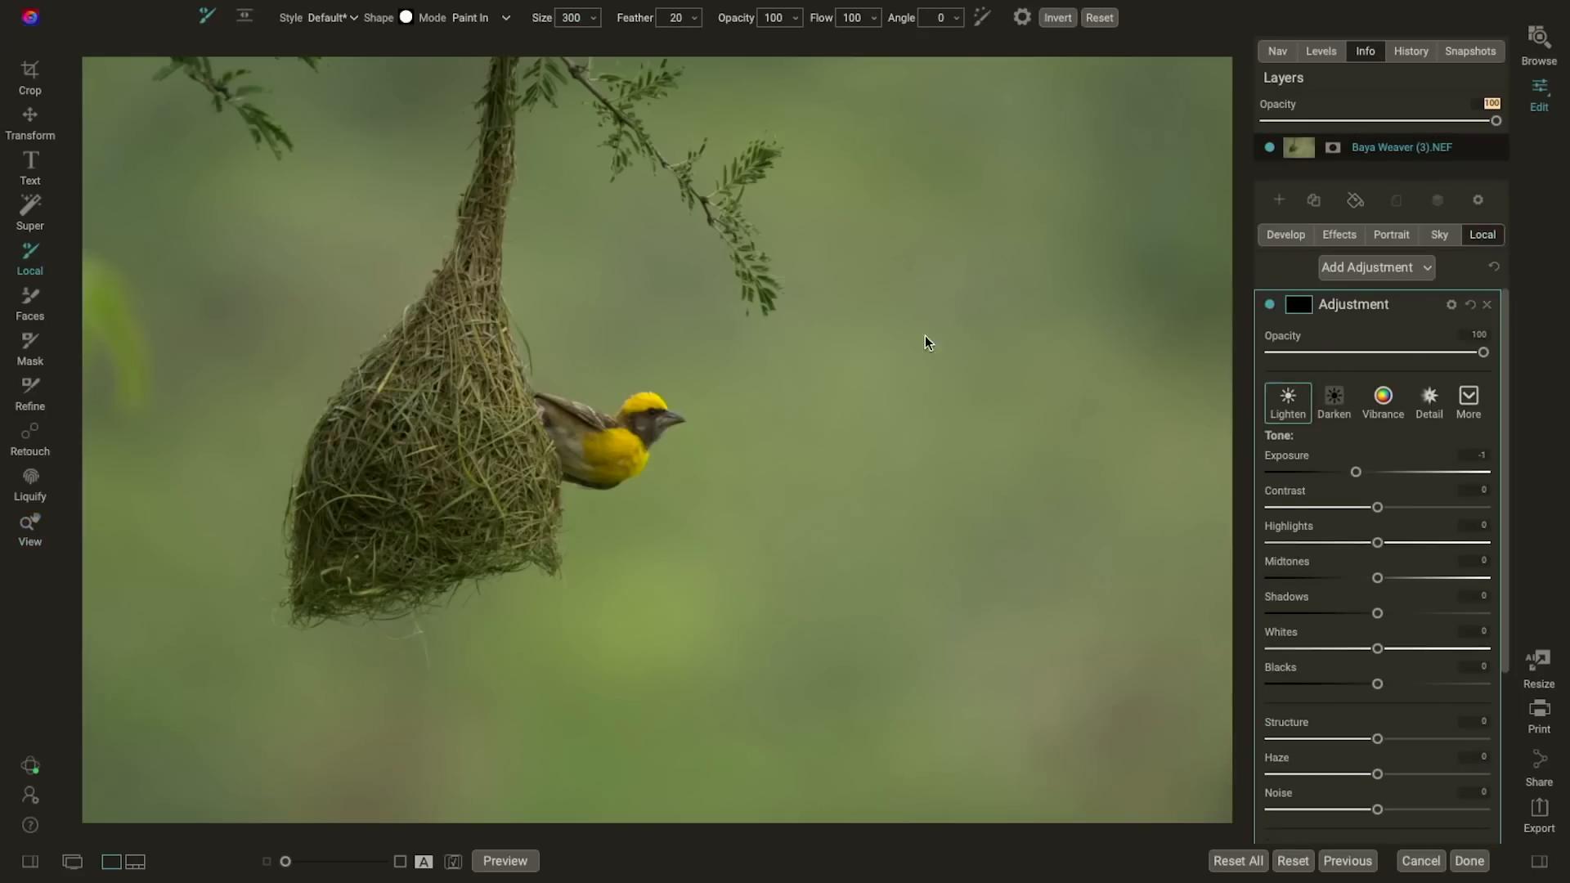
left_click(30, 391)
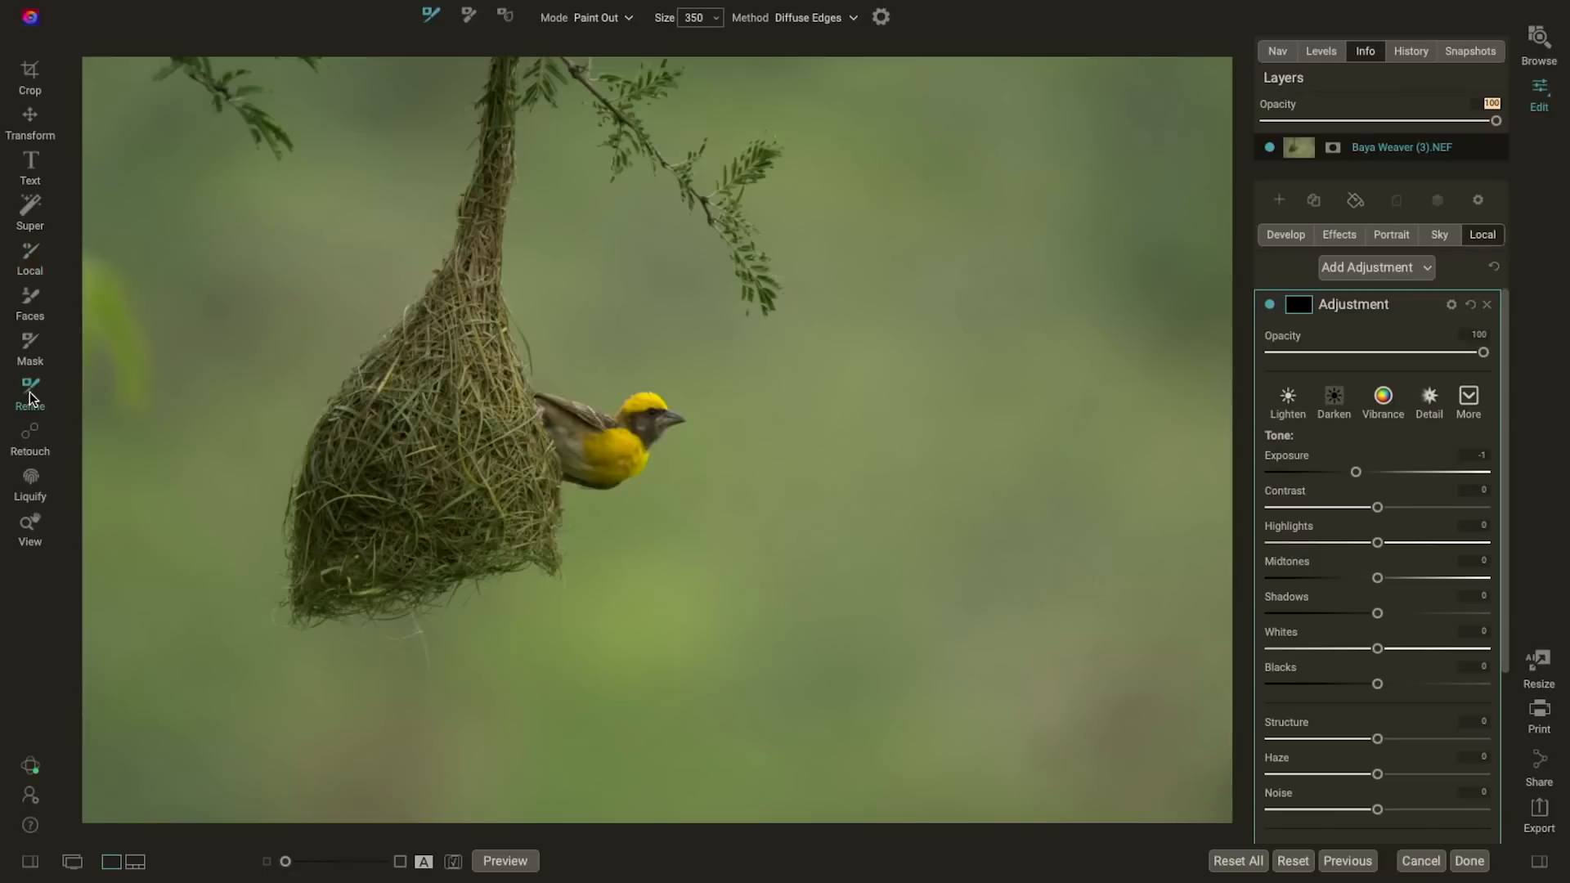
left_click_drag(473, 72, 461, 149)
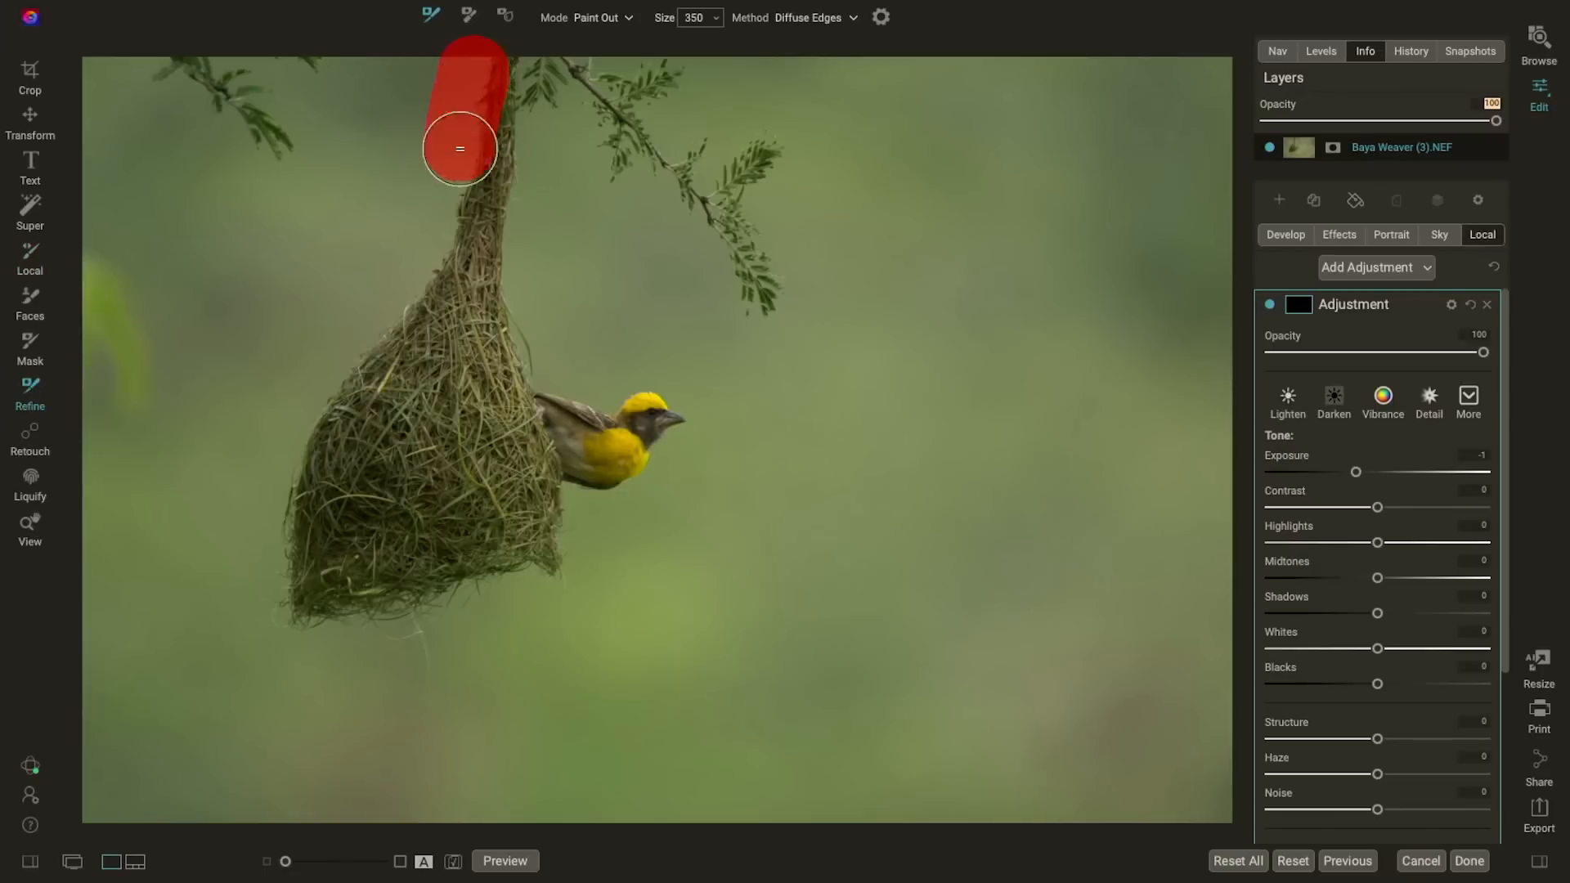
left_click_drag(421, 252, 348, 359)
mouse_move(271, 503)
left_mouse_down()
mouse_move(280, 599)
mouse_move(391, 603)
mouse_move(395, 637)
mouse_move(548, 556)
mouse_move(566, 514)
mouse_move(617, 496)
mouse_move(675, 442)
mouse_move(691, 405)
mouse_move(661, 368)
mouse_move(607, 376)
left_mouse_up()
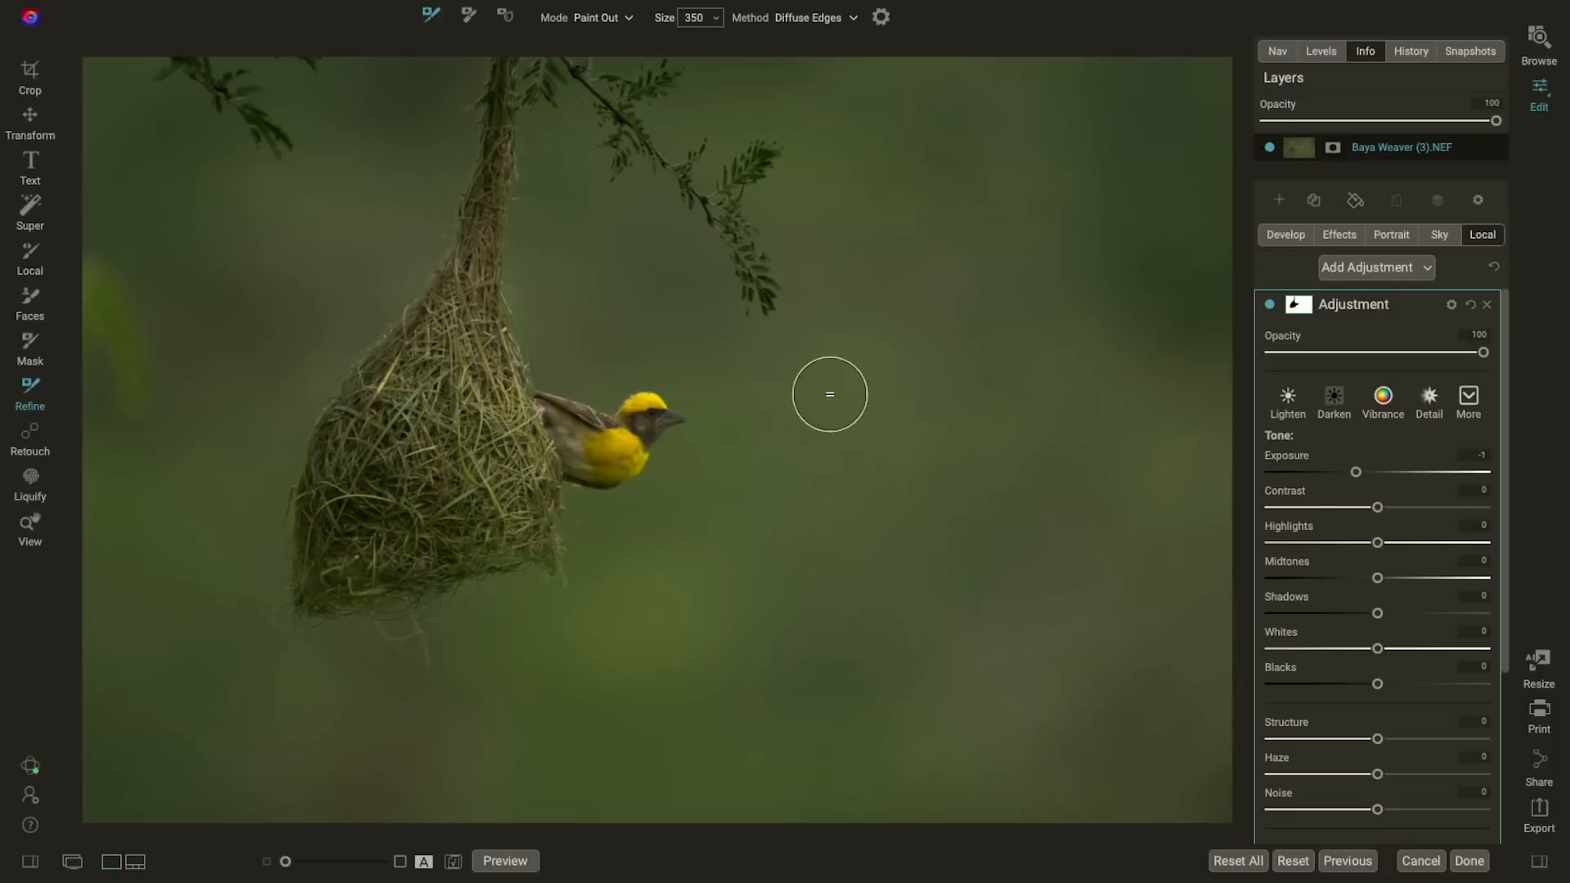
Step: Show the adjustment's mask options and invert the mask back and forth to compare its effect on the subject and the background
left_click(1299, 304)
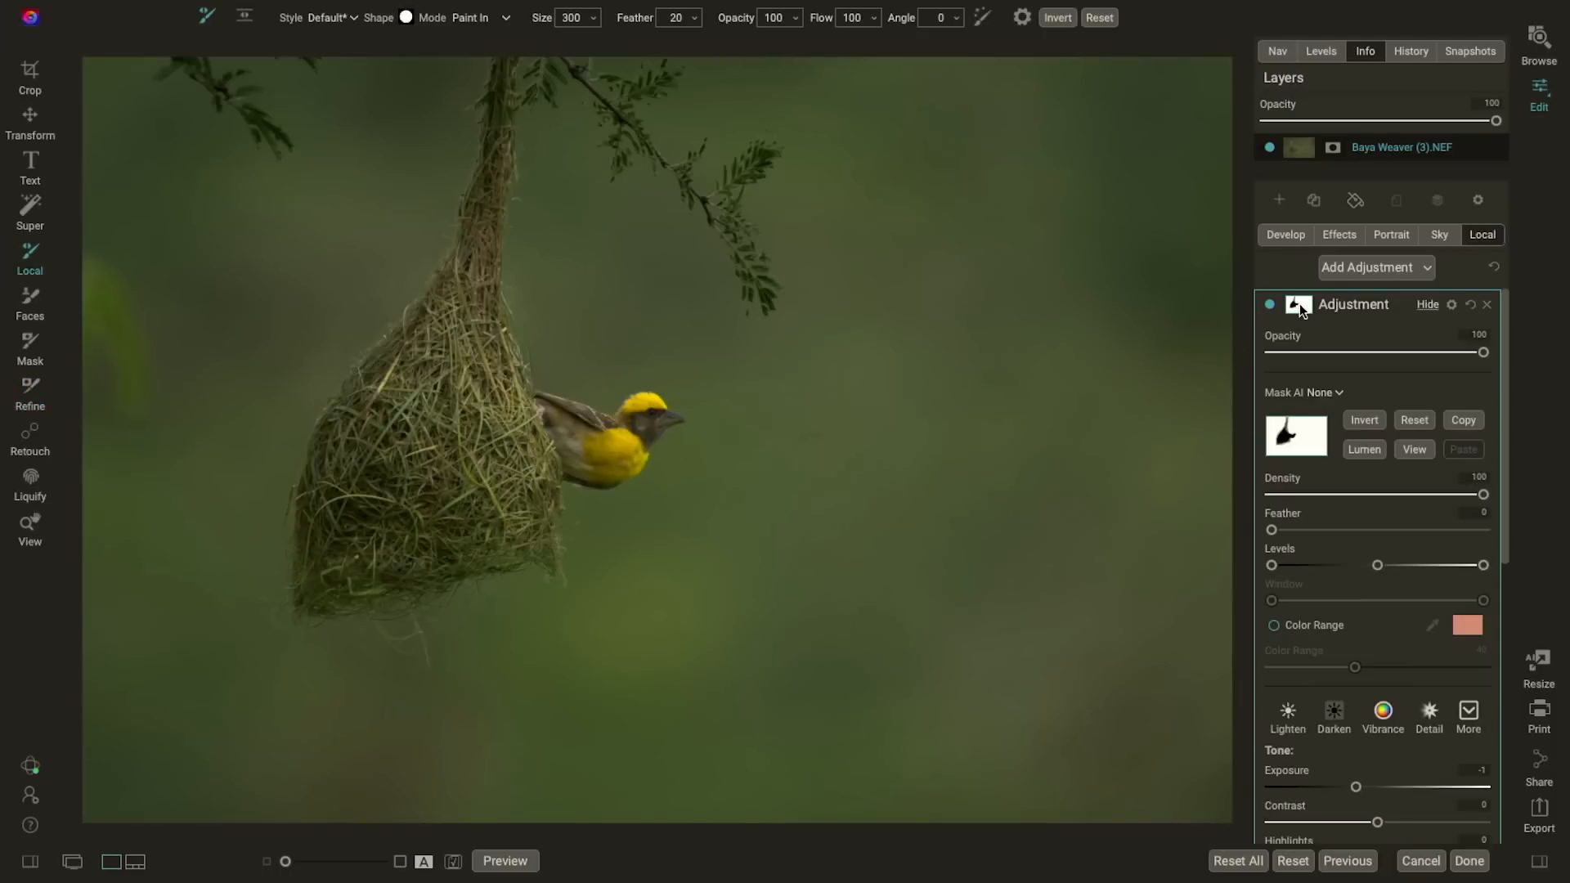
left_click(1364, 421)
left_click(1365, 420)
left_click(1364, 421)
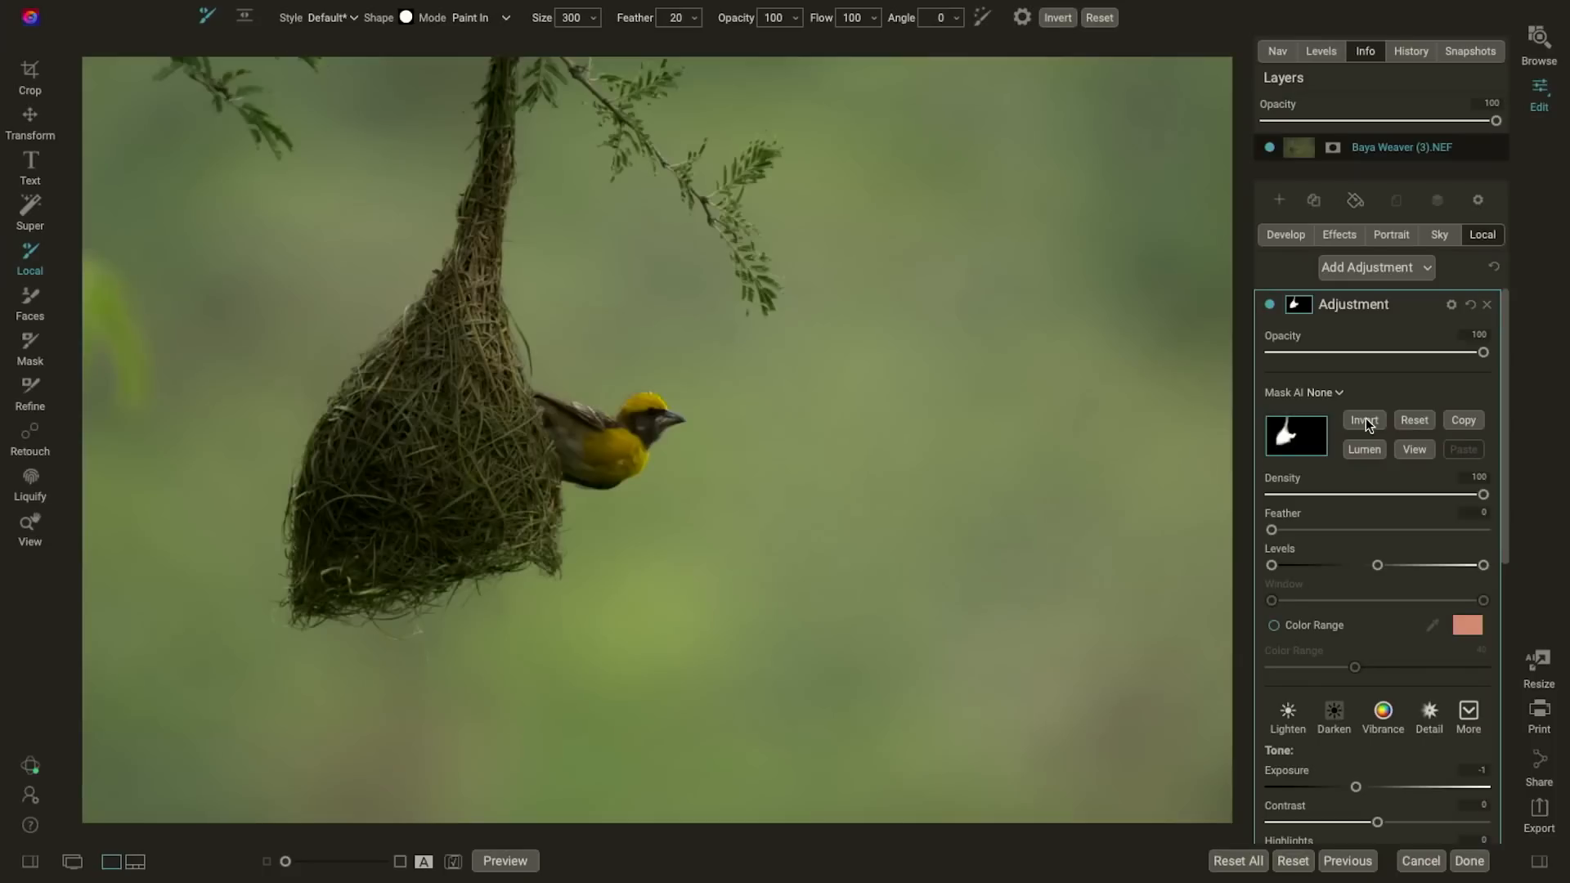
left_click(1364, 421)
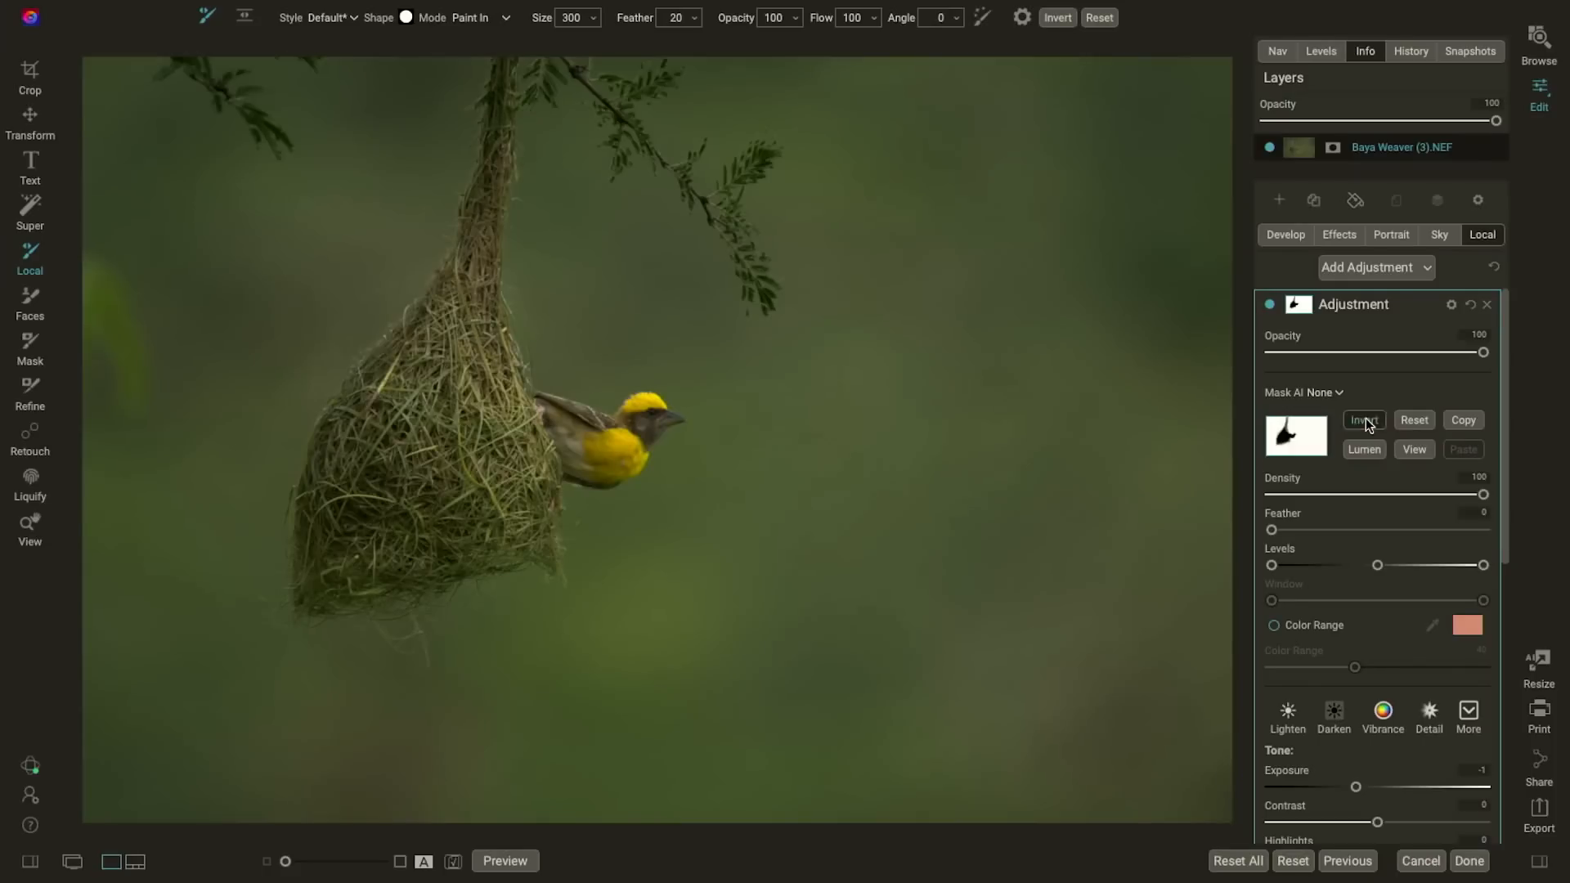
left_click(1365, 421)
left_click(1364, 421)
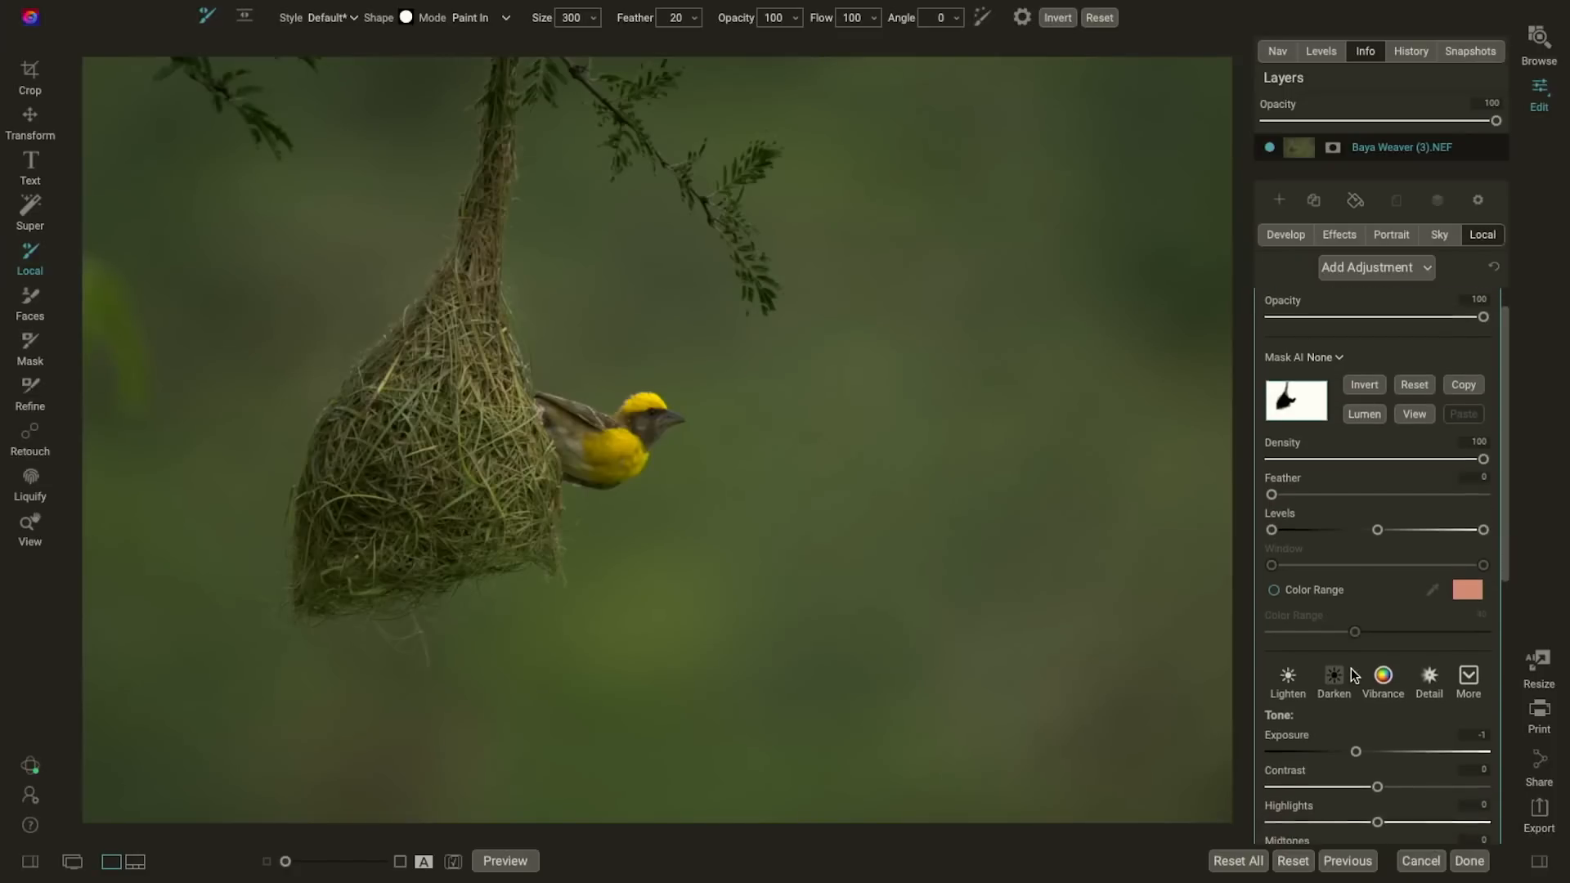
Step: Set the background adjustment's Exposure to -0.7 and its Temperature to -18
scroll(1351, 669, "down", 1)
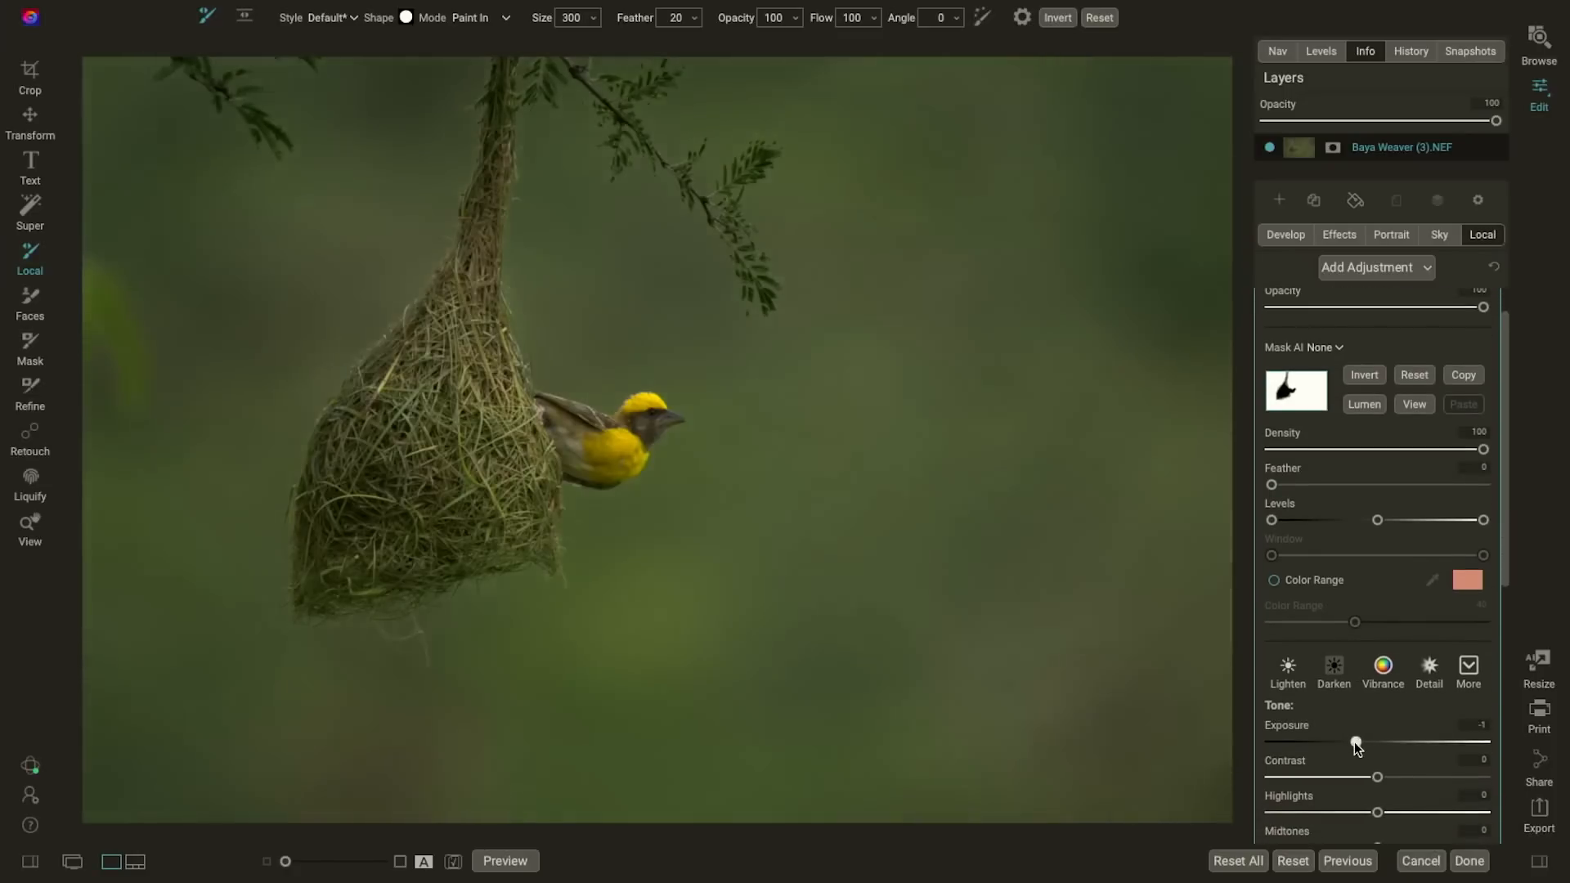
left_click_drag(1355, 742, 1362, 742)
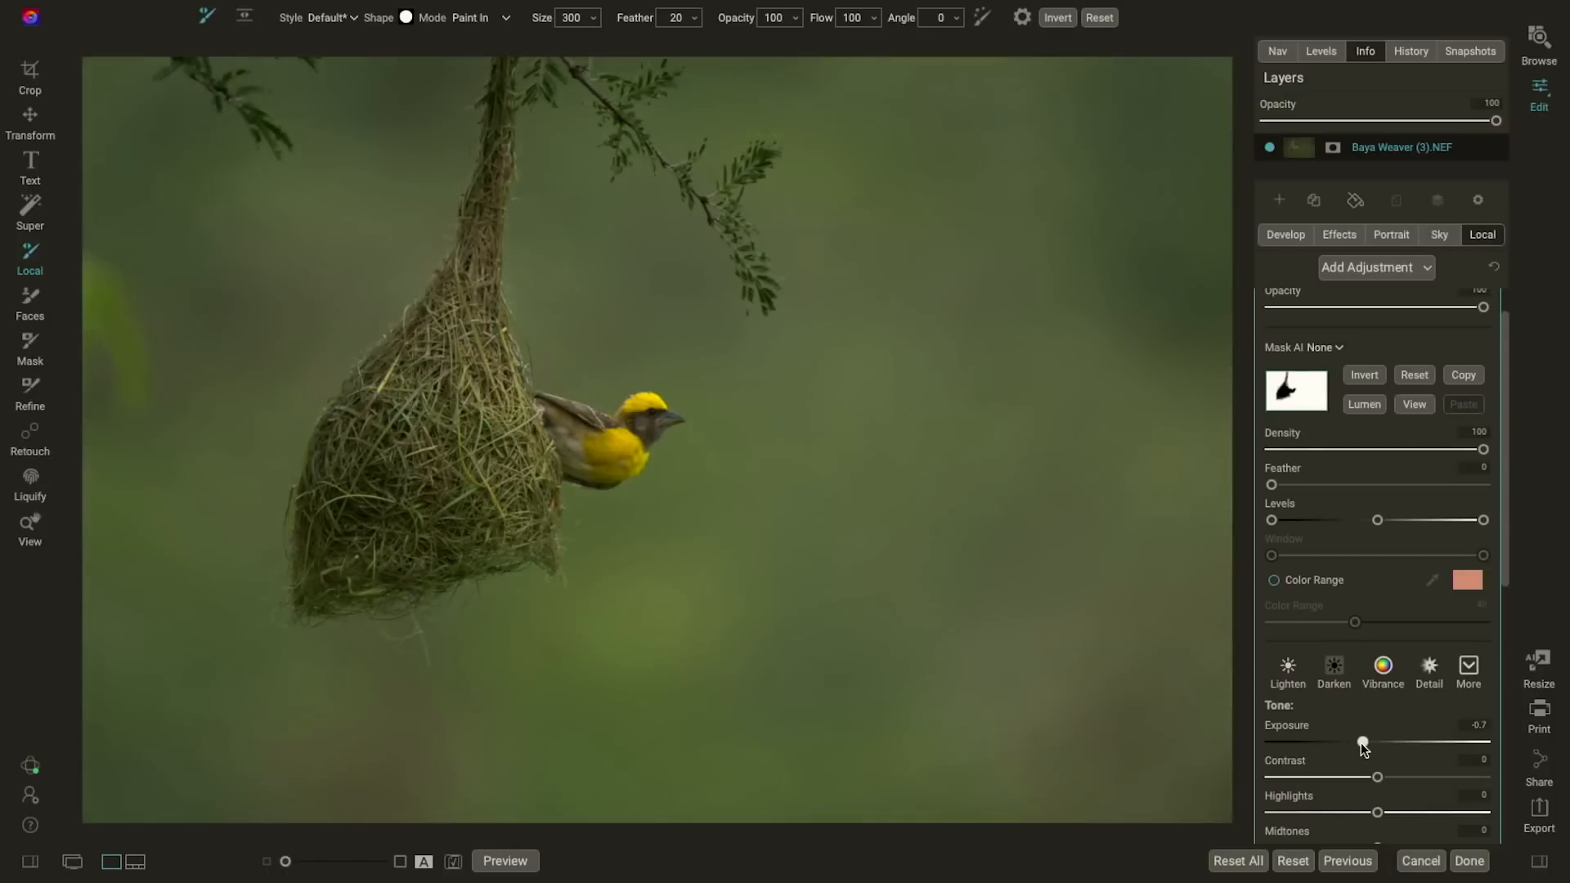
left_click_drag(1507, 578, 1465, 830)
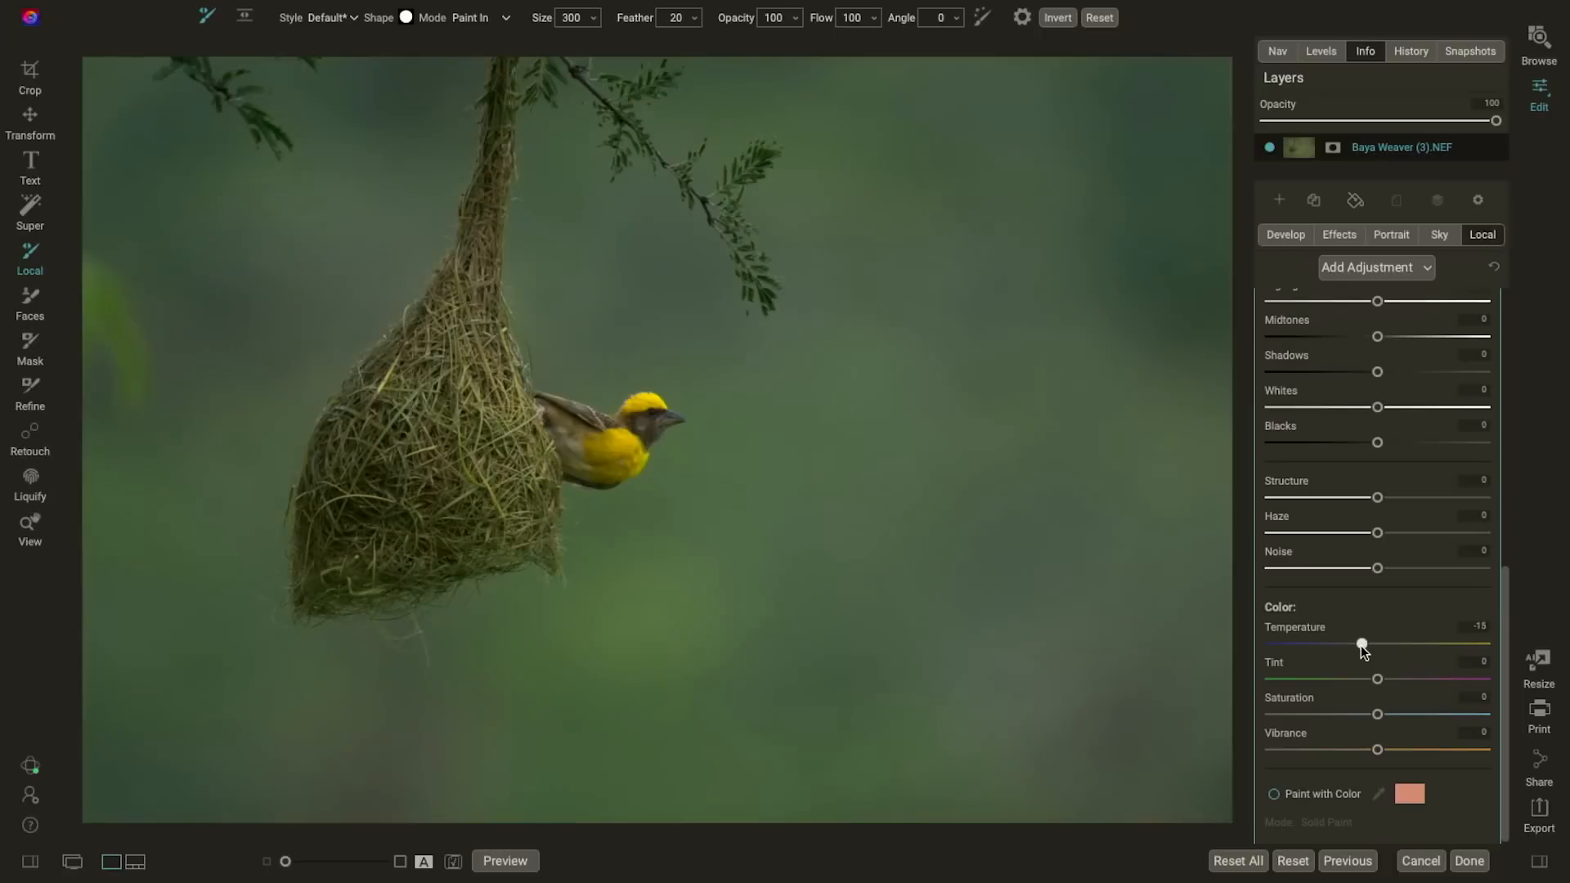
Step: Compare the adjusted bird photo with the original
left_click(516, 863)
left_click(517, 863)
left_click(517, 863)
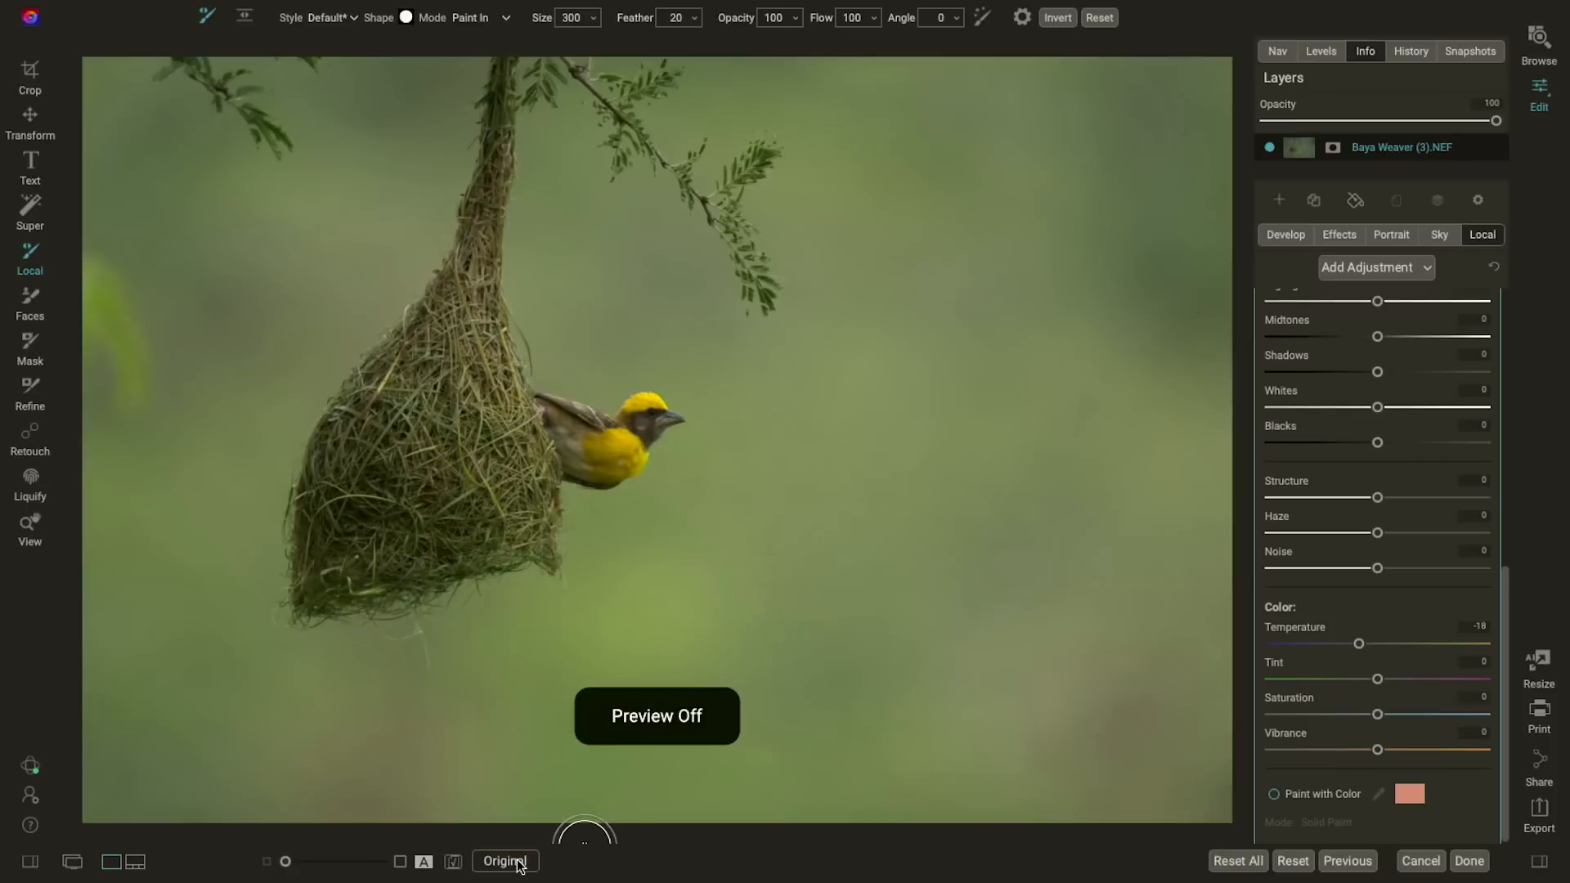
left_click(517, 863)
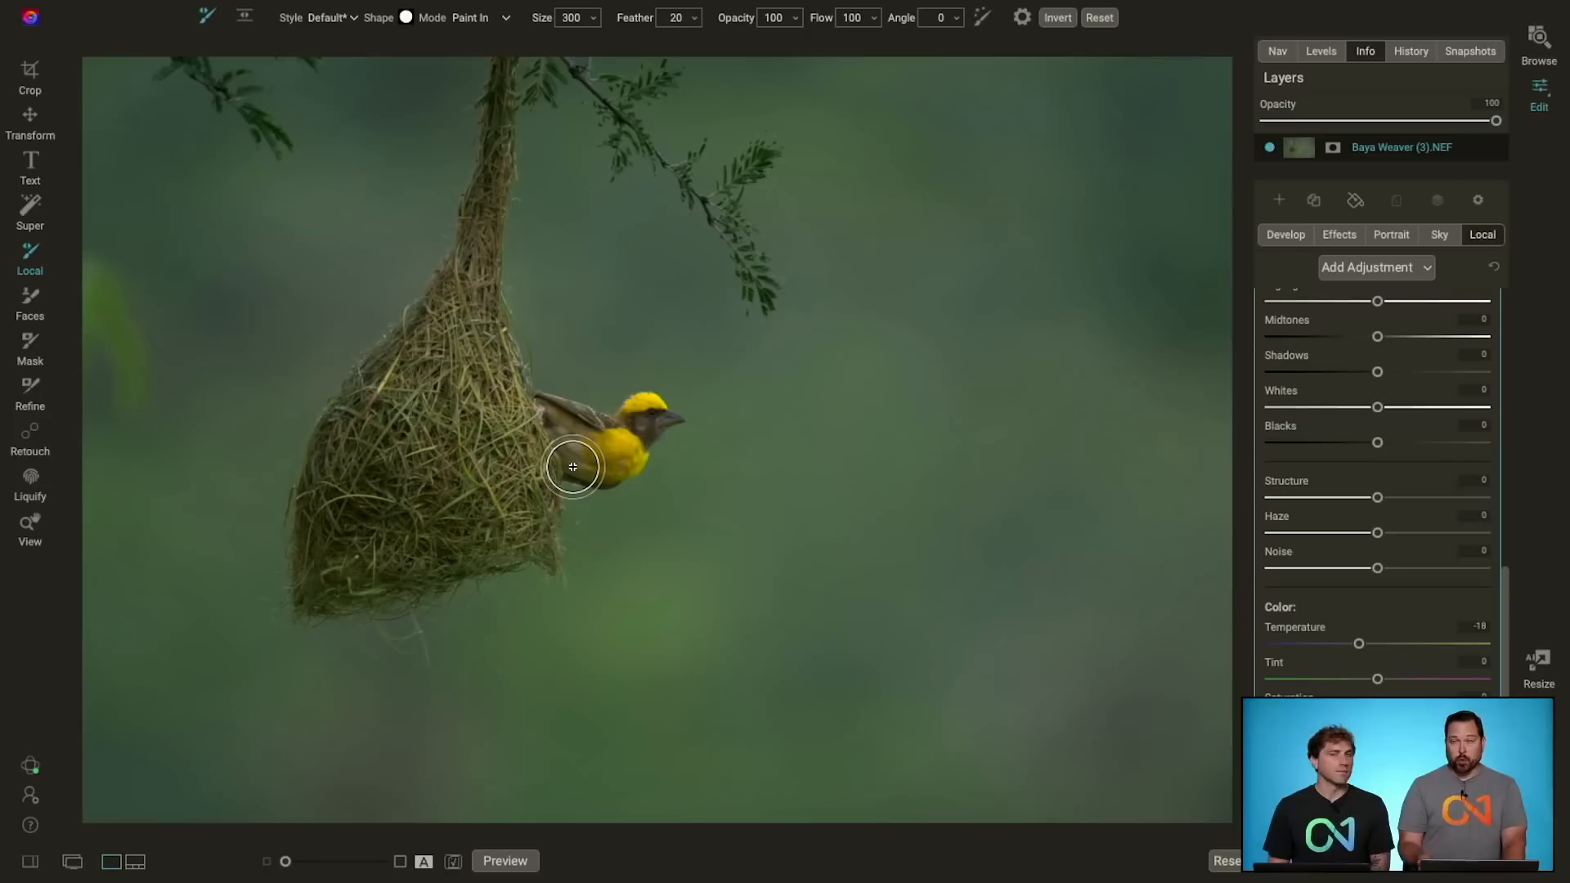
Step: Toggle the adjustment brush between Paint In and Paint Out without painting, and enlarge the view of the bird
left_click_drag(573, 467, 640, 450)
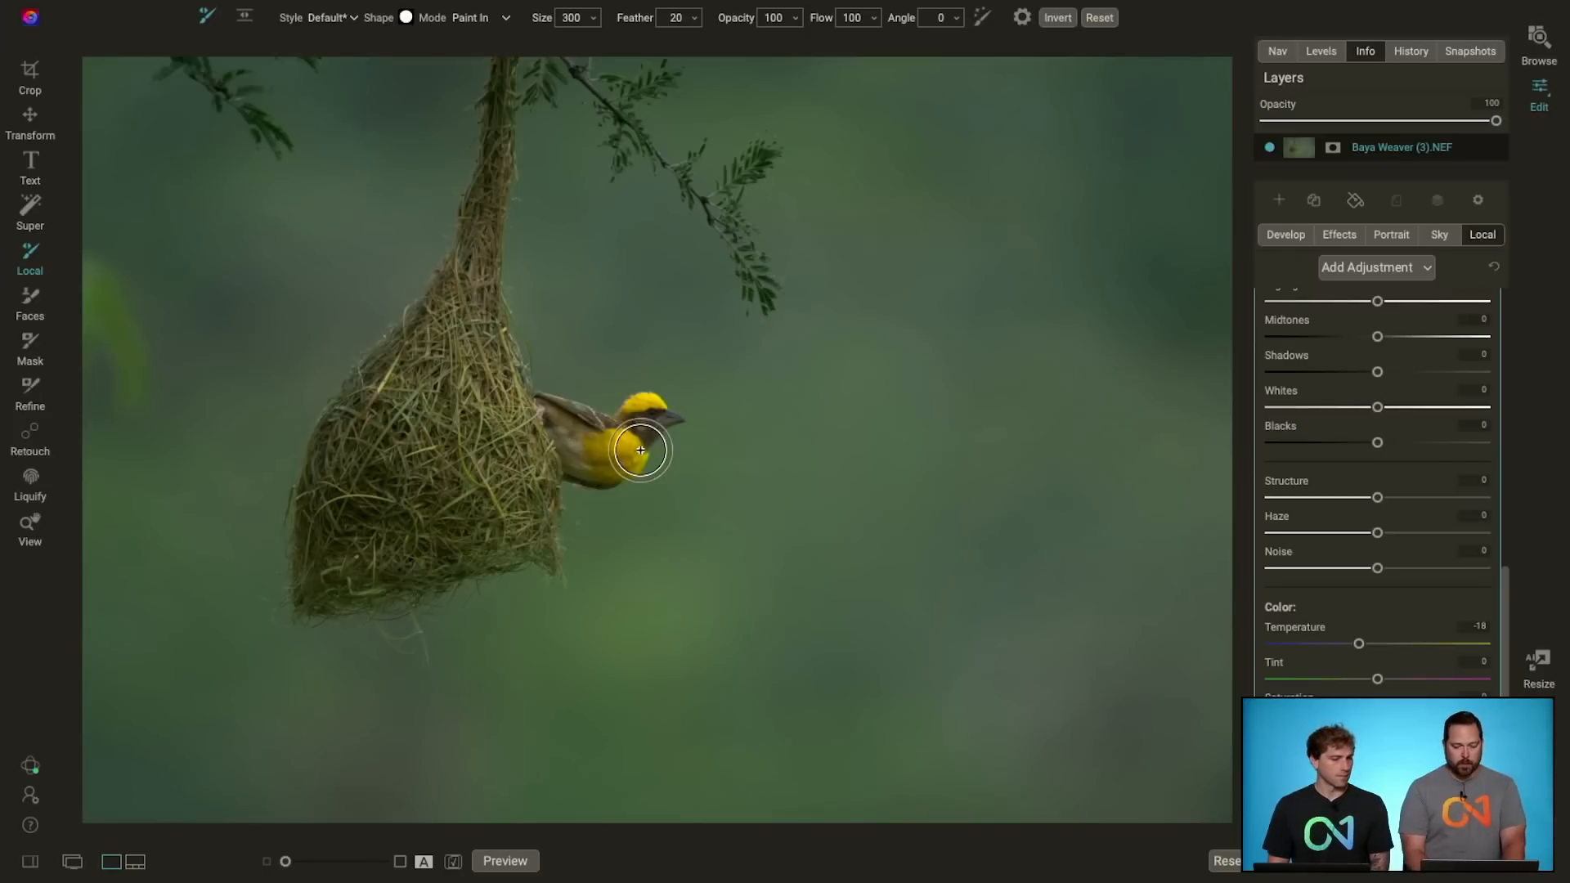
scroll(640, 450, "up", 5)
scroll(641, 450, "down", 5)
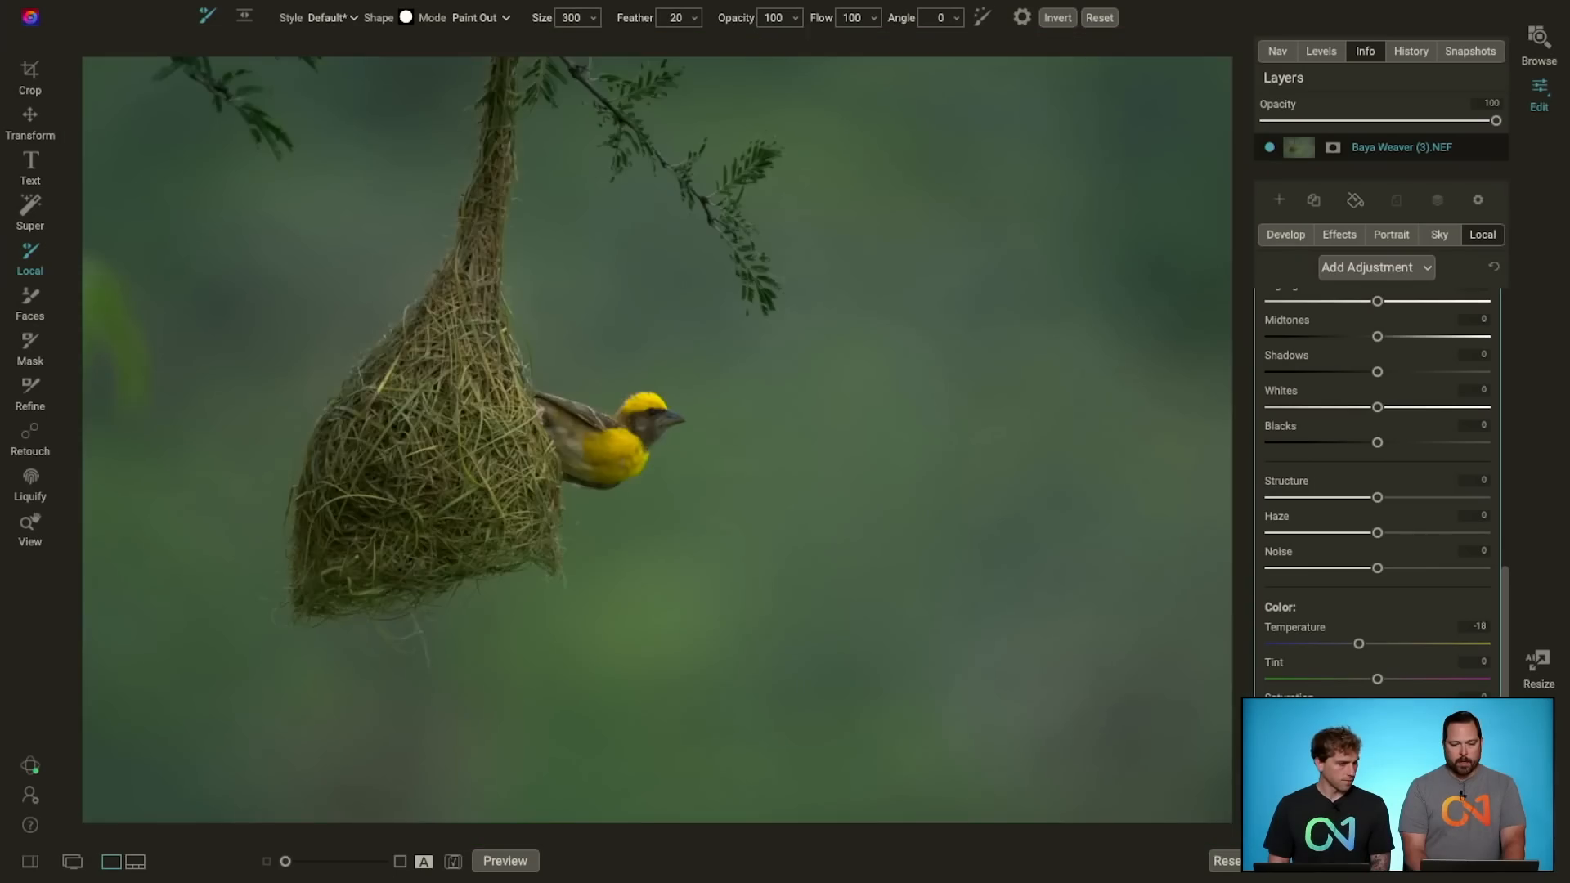
scroll(641, 450, "up", 5)
scroll(640, 450, "down", 3)
scroll(641, 450, "up", 3)
scroll(640, 450, "down", 5)
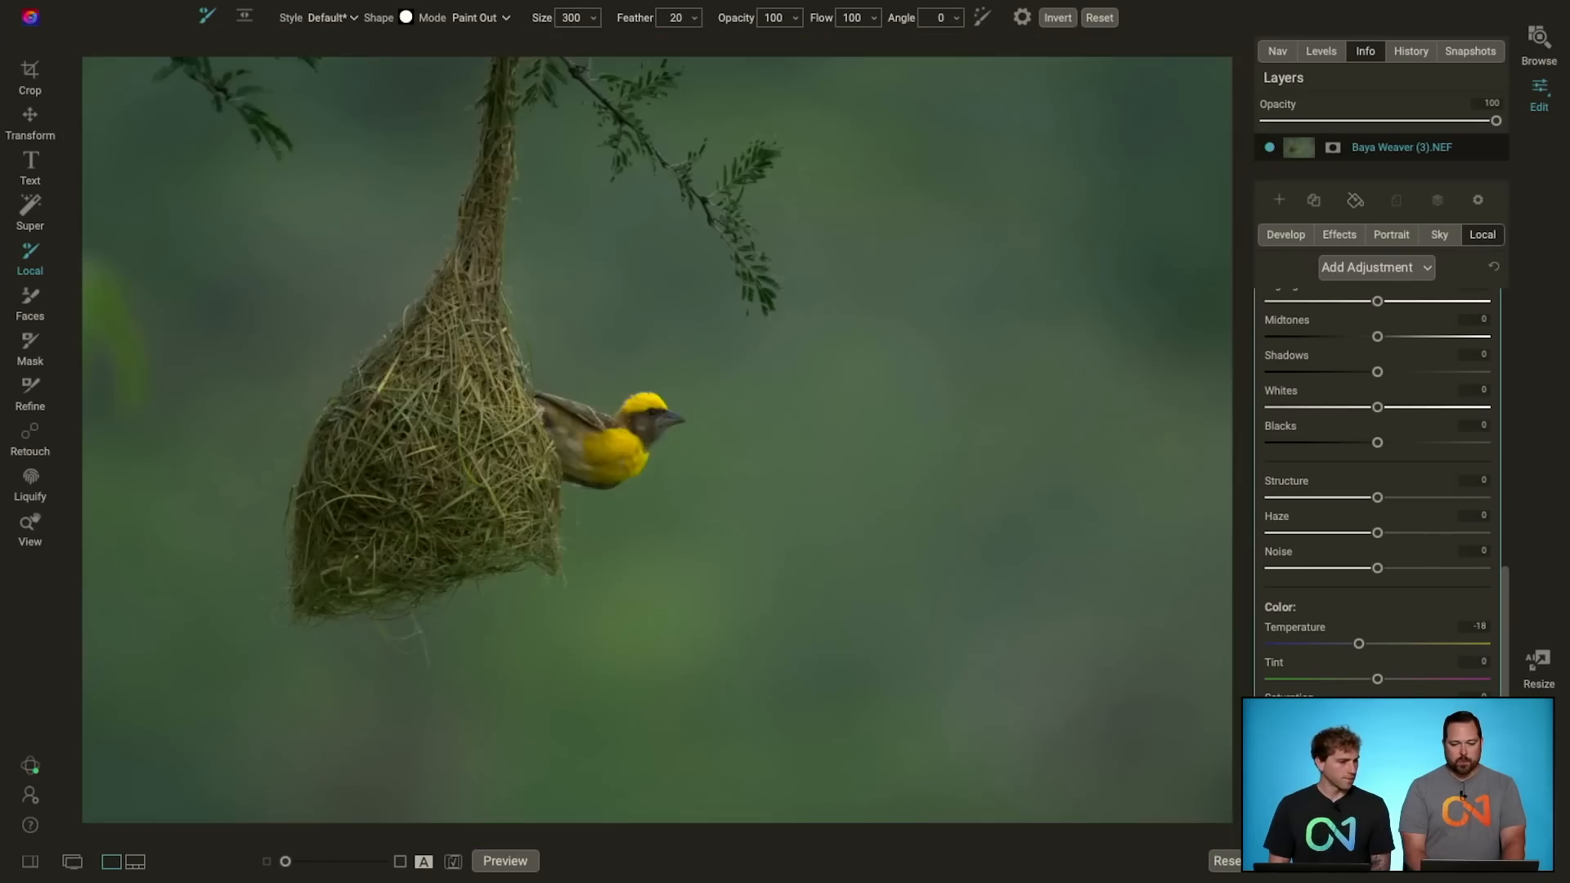
scroll(640, 450, "up", 3)
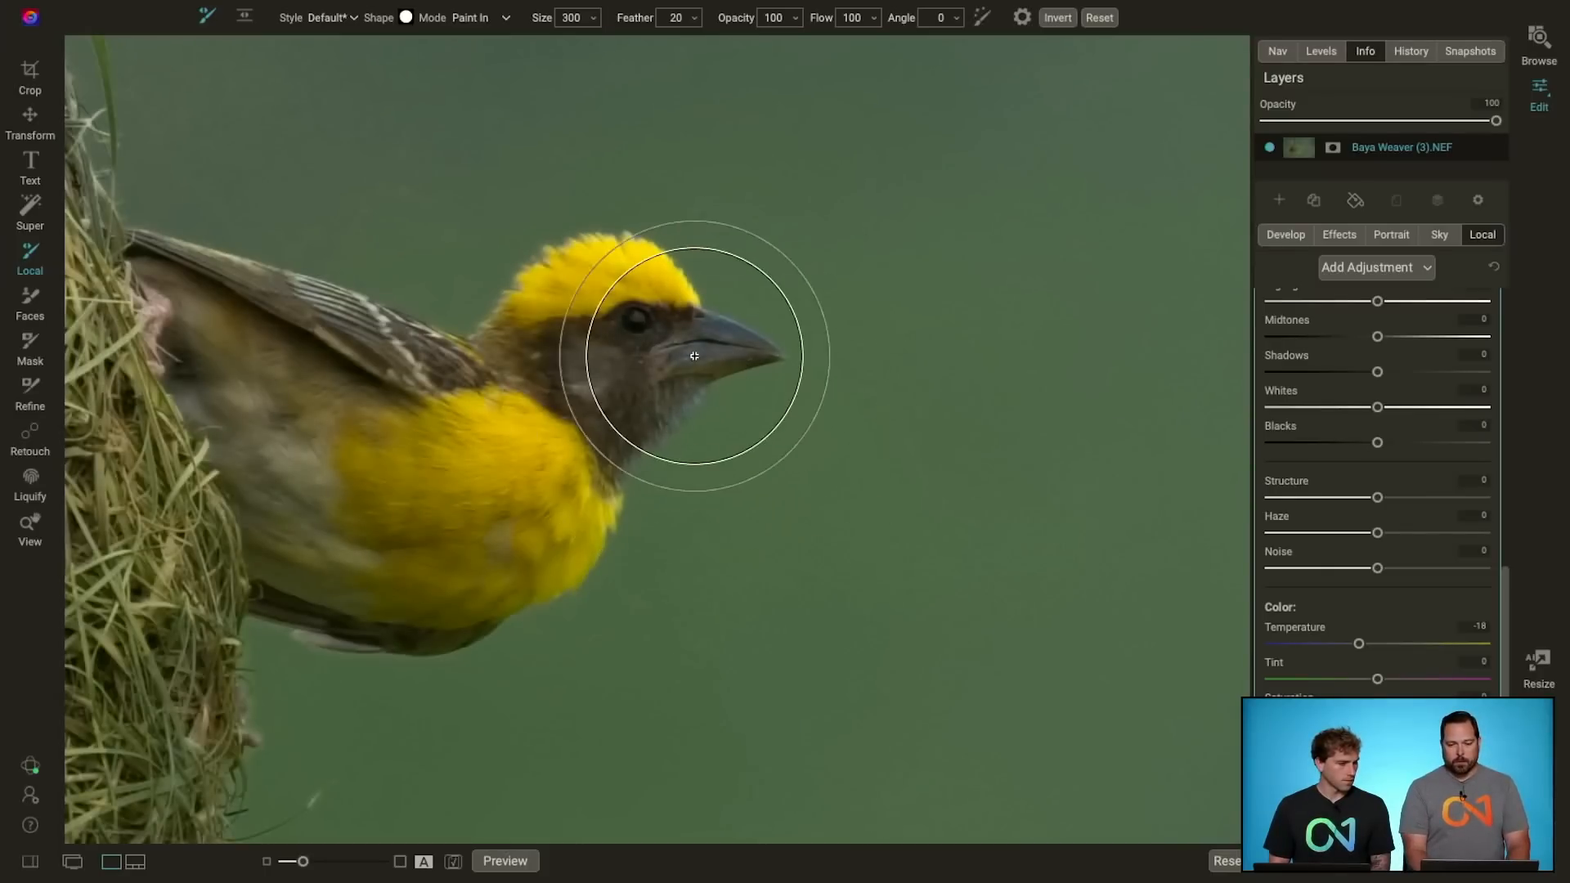
Step: Examine the bird's head and beak and the surrounding background up close
scroll(684, 351, "right", 5)
scroll(671, 370, "left", 5)
scroll(671, 370, "right", 4)
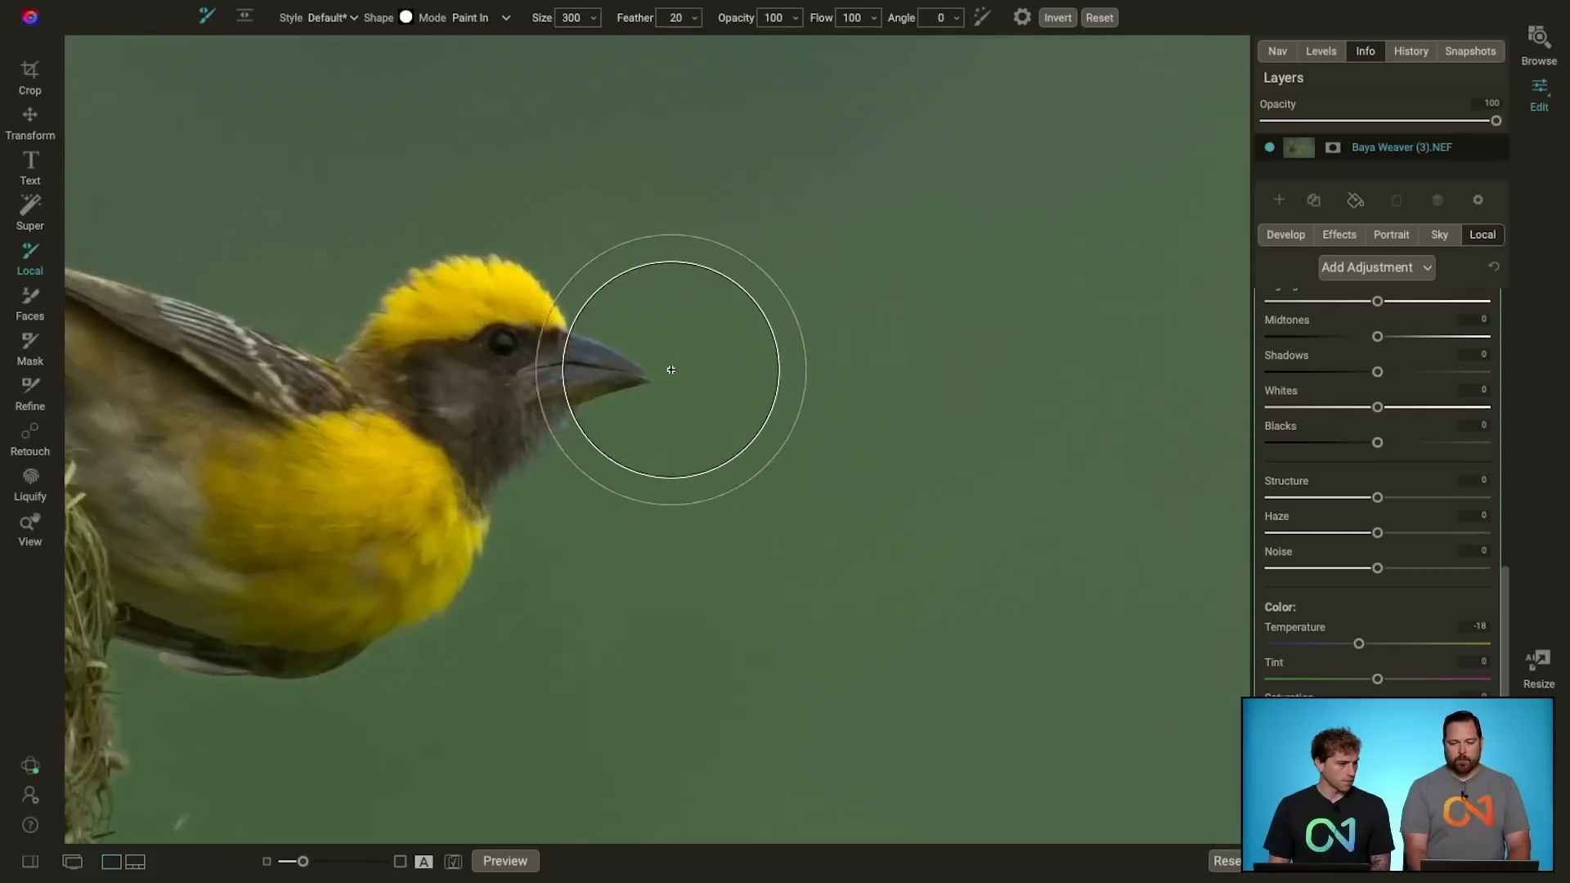
scroll(671, 370, "left", 4)
scroll(671, 370, "right", 5)
scroll(670, 369, "left", 5)
scroll(670, 370, "right", 4)
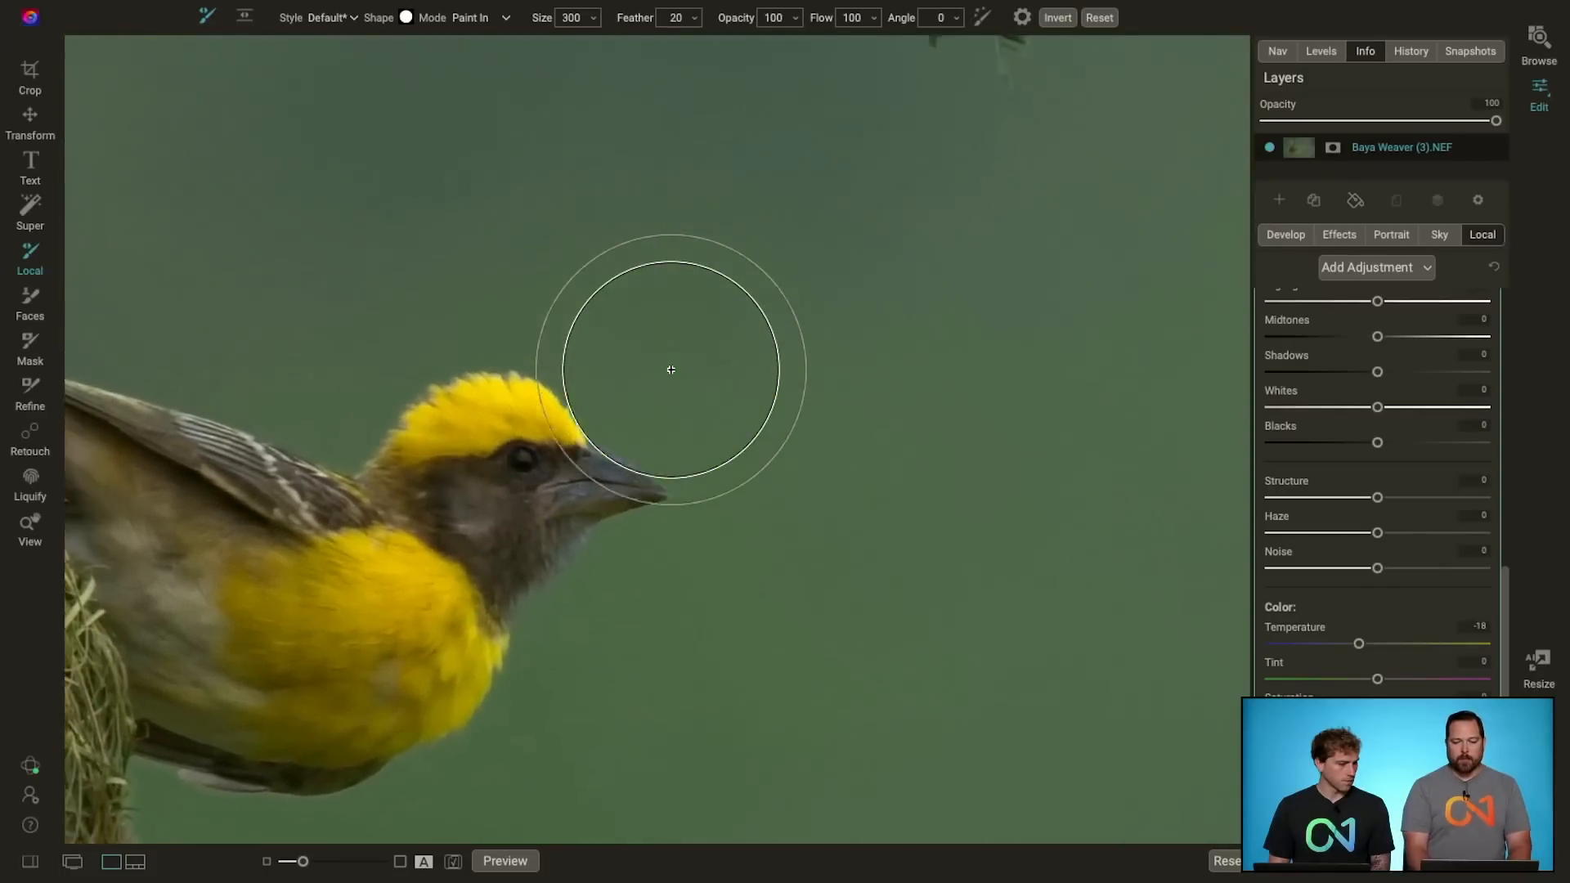
scroll(670, 370, "left", 2)
scroll(671, 370, "right", 1)
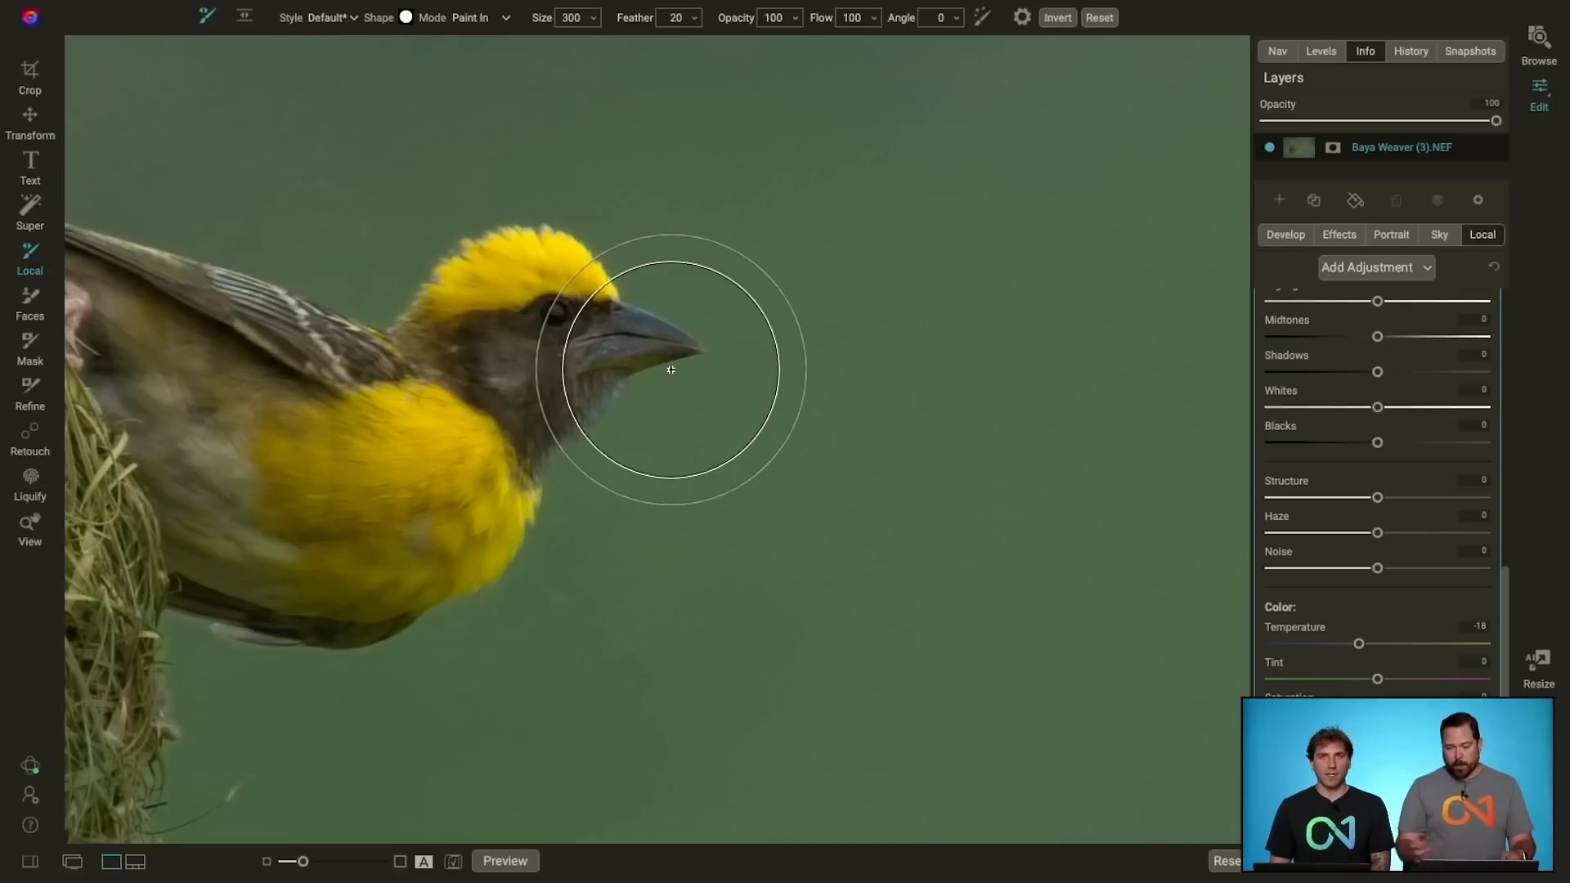
scroll(670, 370, "left", 5)
scroll(670, 370, "right", 4)
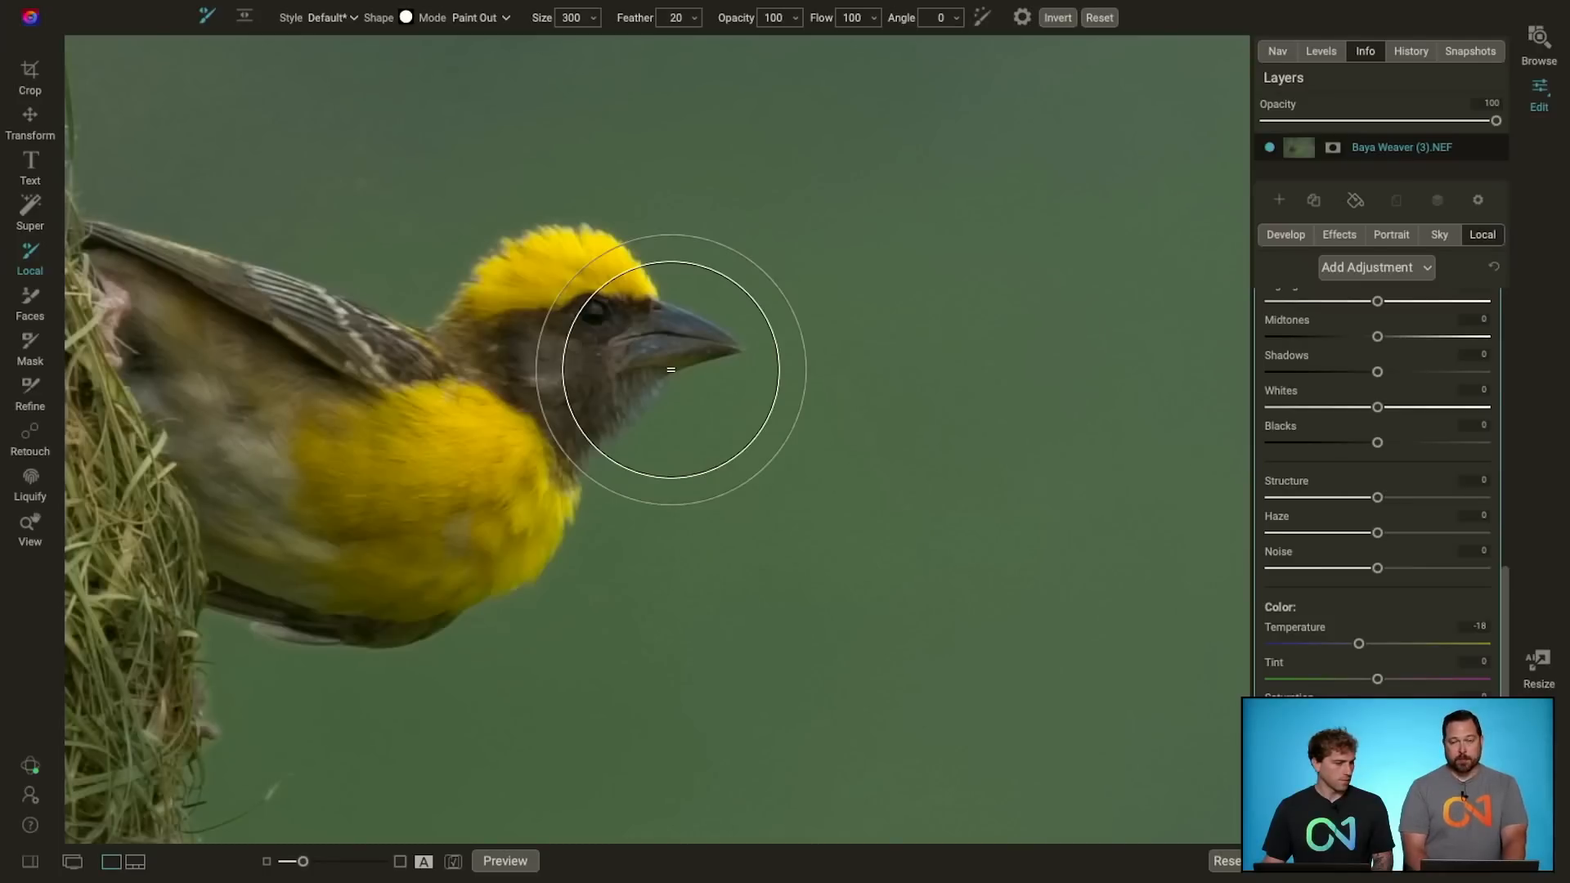
Step: Try adjustment brush sizes such as 200, 45 and 150 beside the bird's beak, and return to size 300
key("bracketleft")
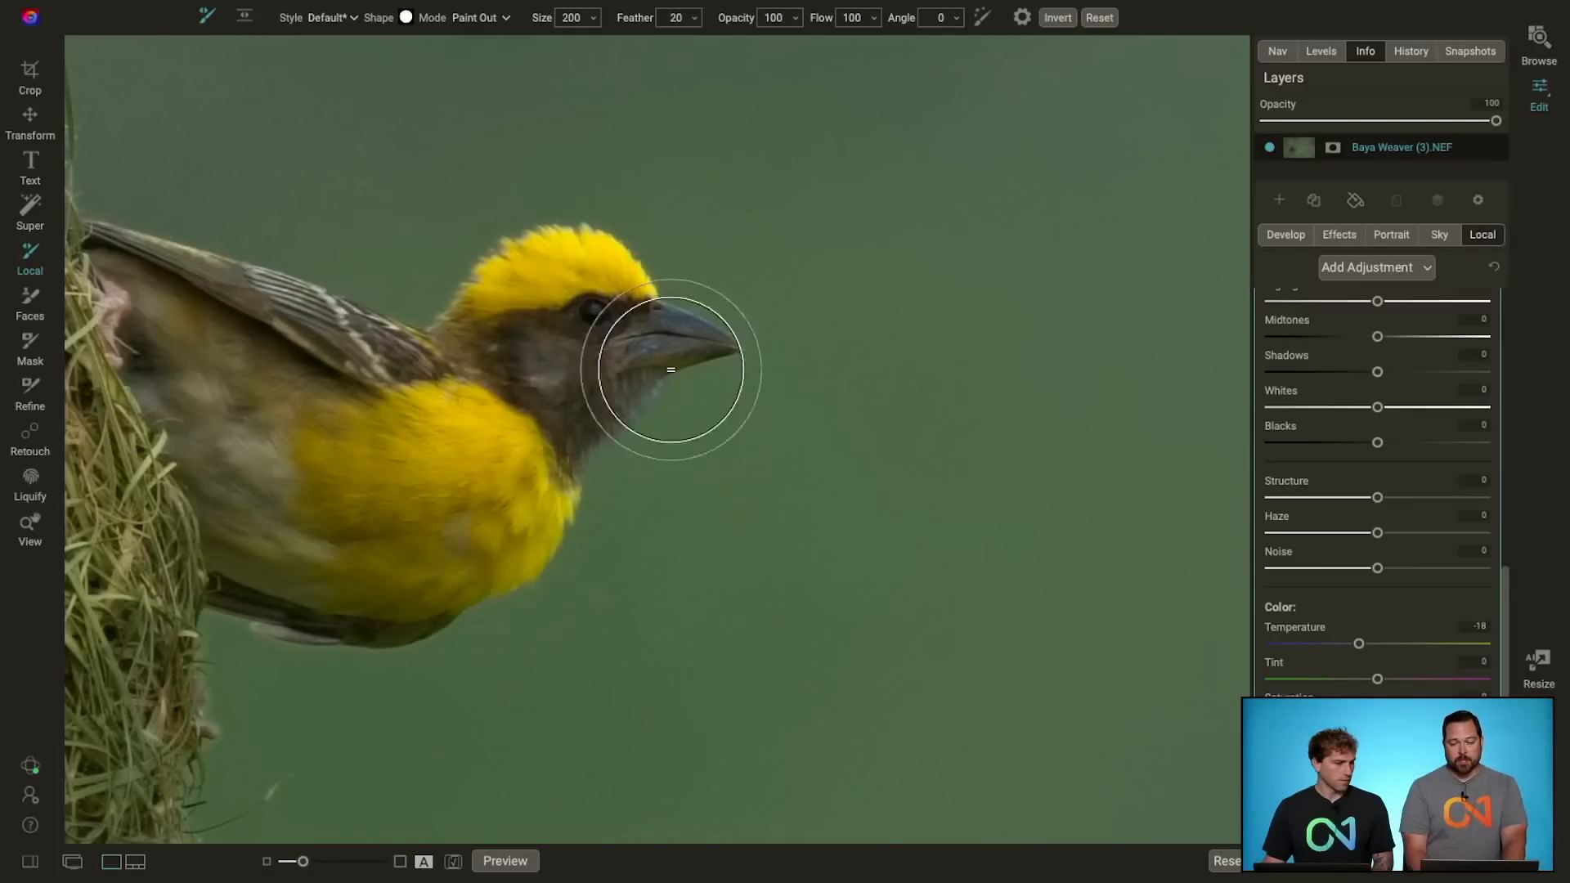
key("bracketright")
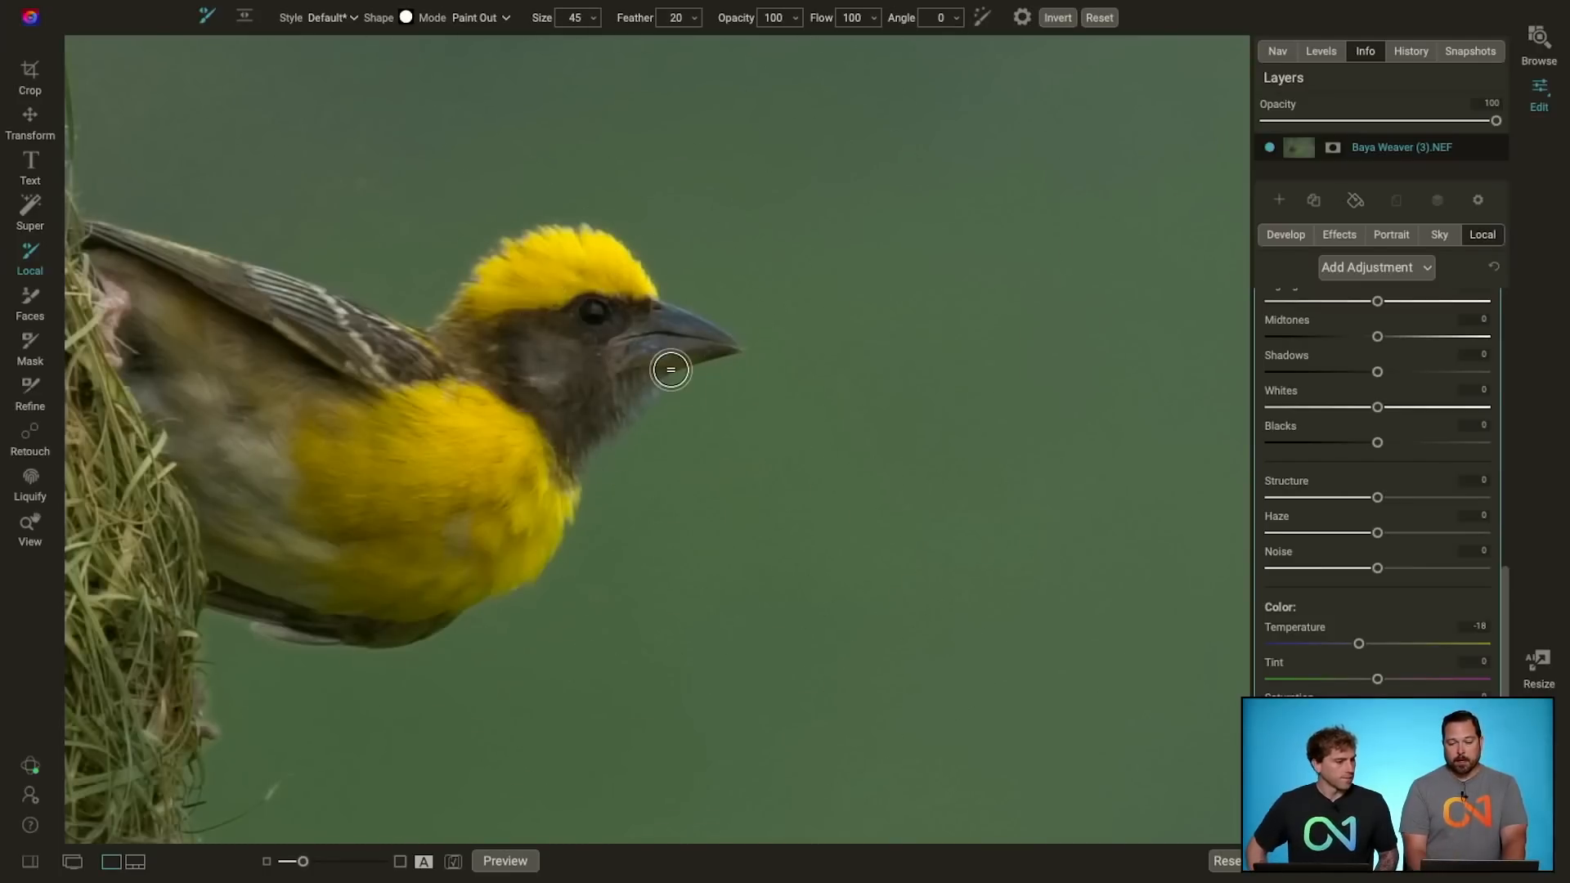
key("bracketleft")
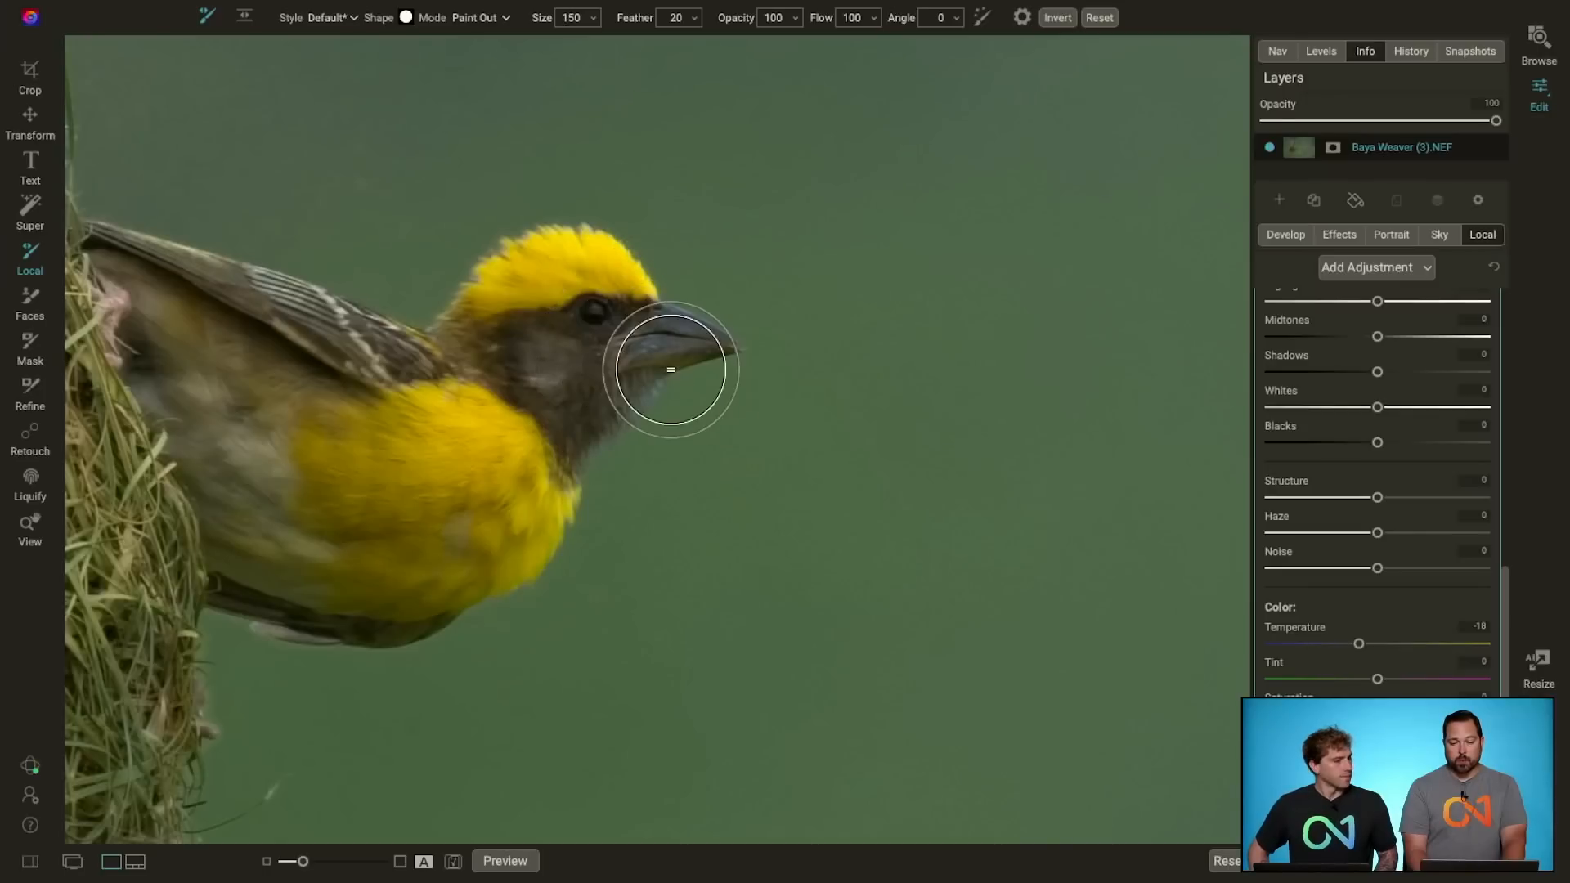
key("bracketright")
key("bracketright")
key("bracketleft")
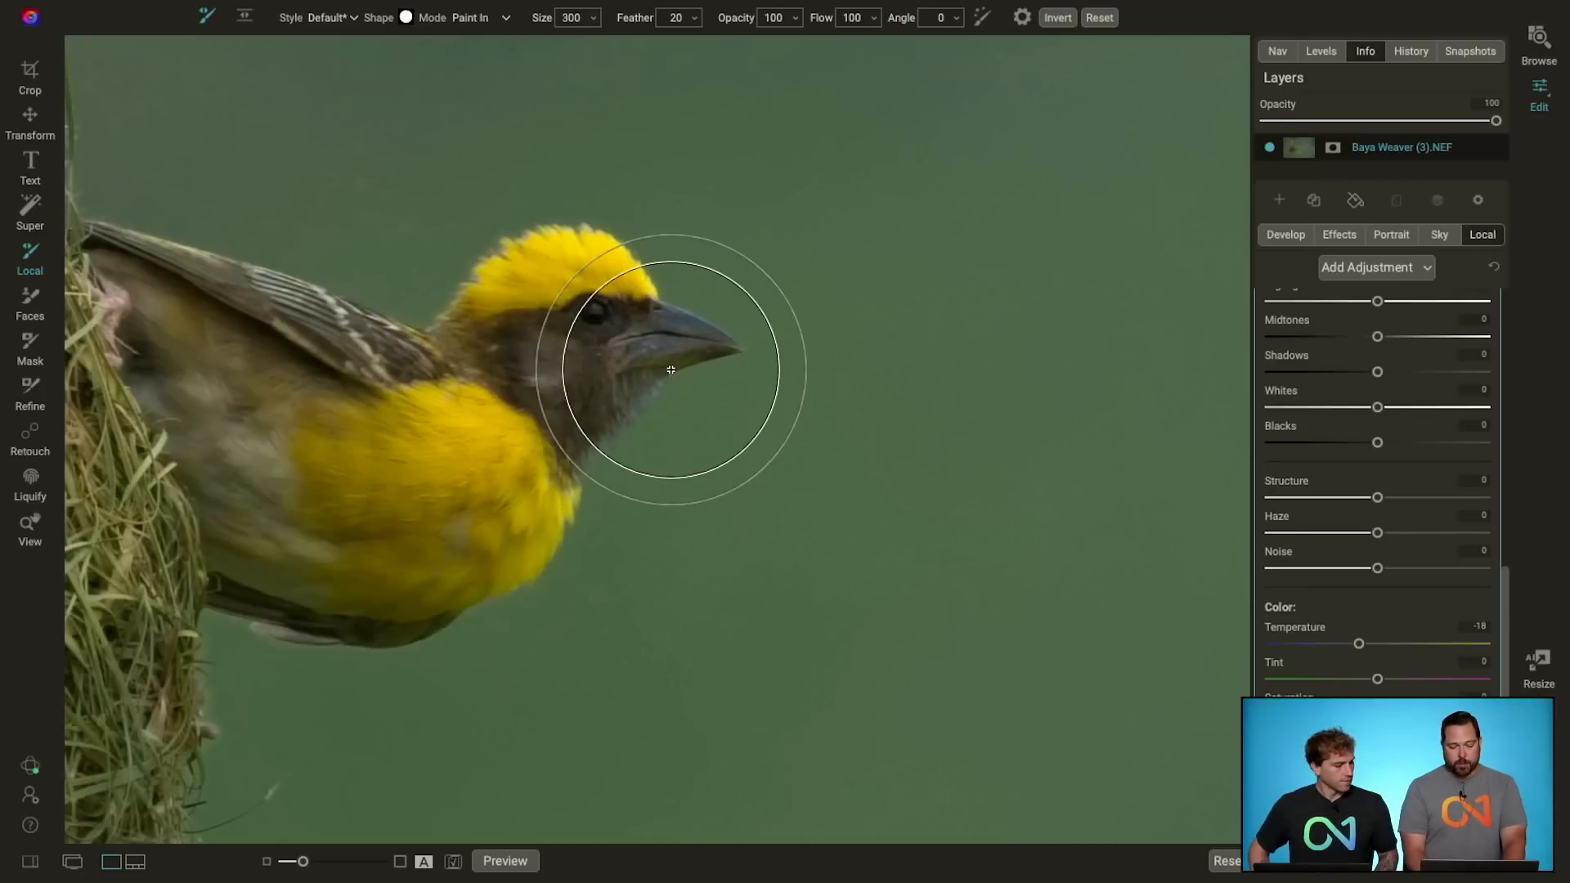
Step: Try several feather amounts for the adjustment brush, set Feather to 55, and fit the whole photo in view
key("shift+bracketright")
key("shift+bracketright")
key("shift+bracketright")
key("shift+bracketright")
key("shift+bracketright")
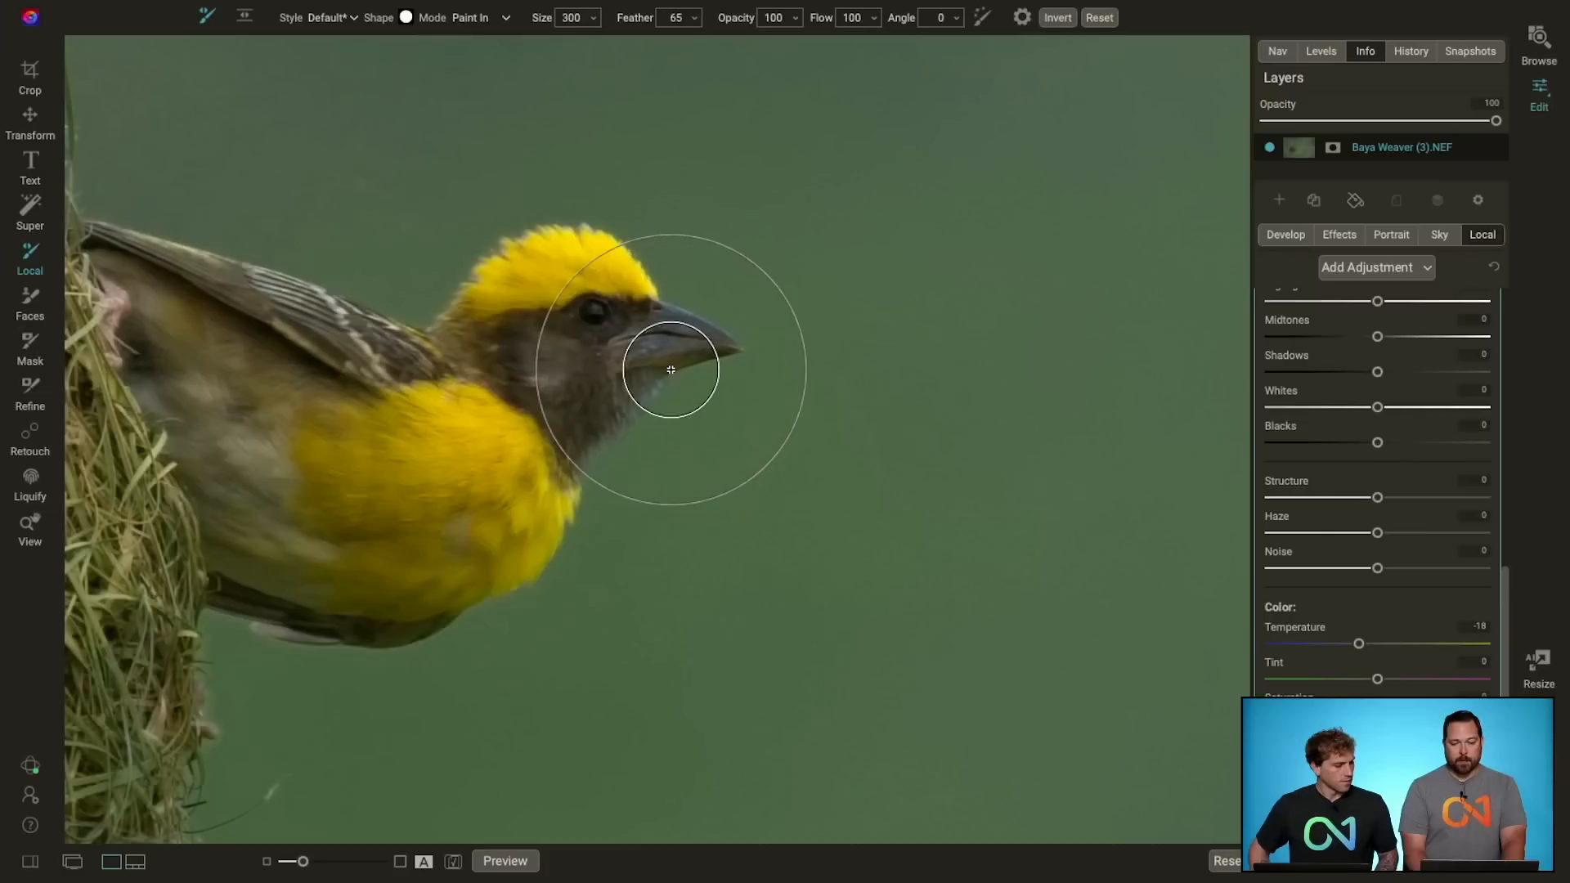
key("shift+bracketleft")
key("shift+bracketleft")
key("shift+bracketleft")
key("shift+bracketleft")
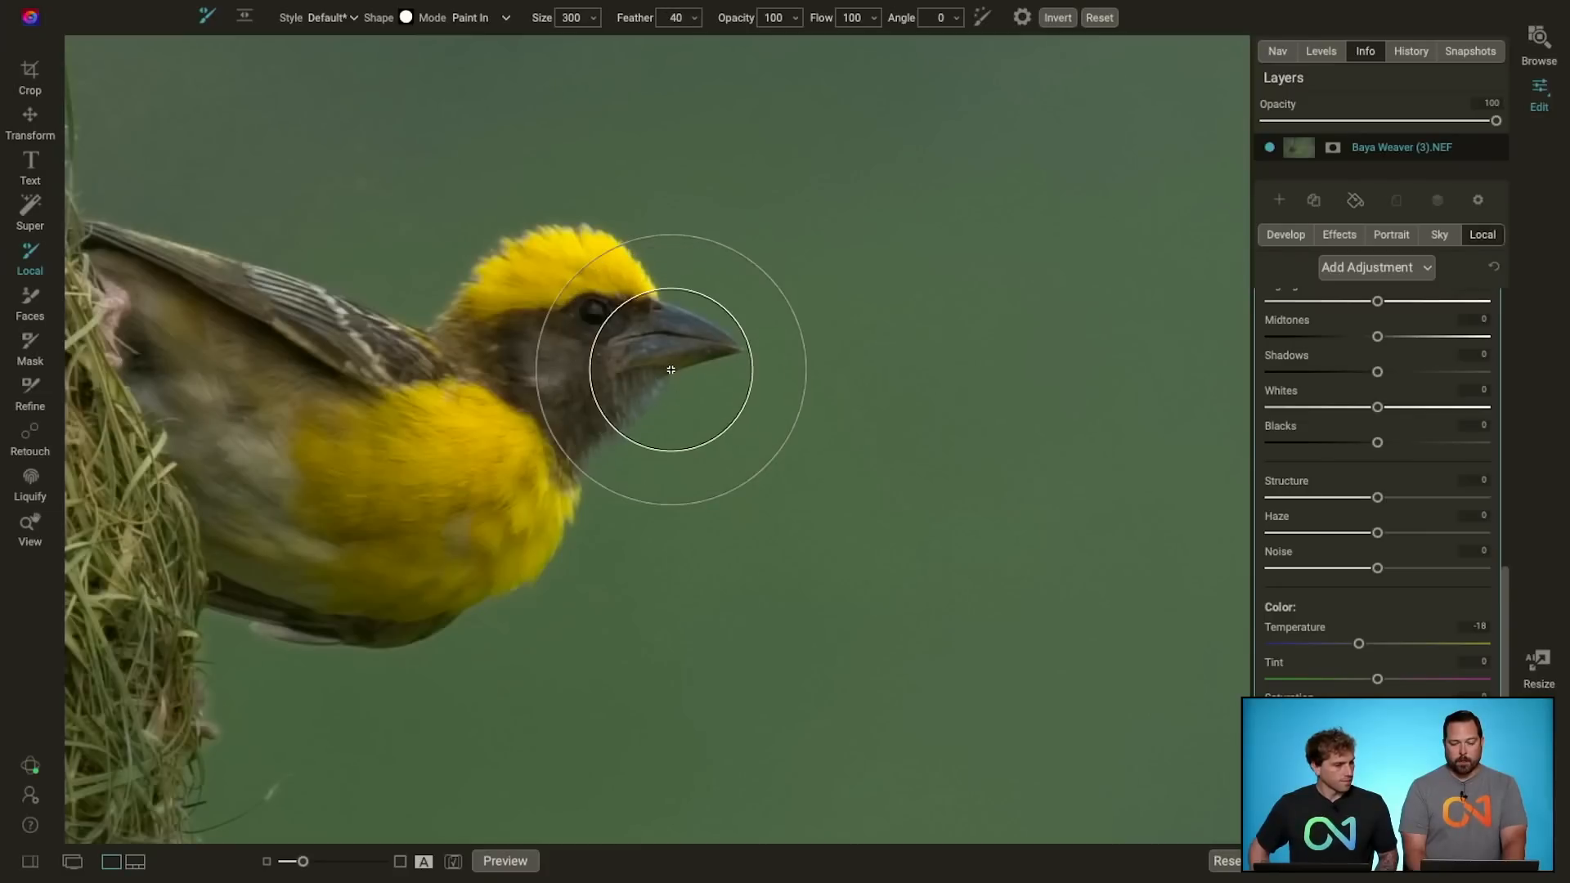
key("shift+bracketright")
key("shift+bracketright")
key("shift+bracketright")
key("shift+bracketright")
key("shift+bracketright")
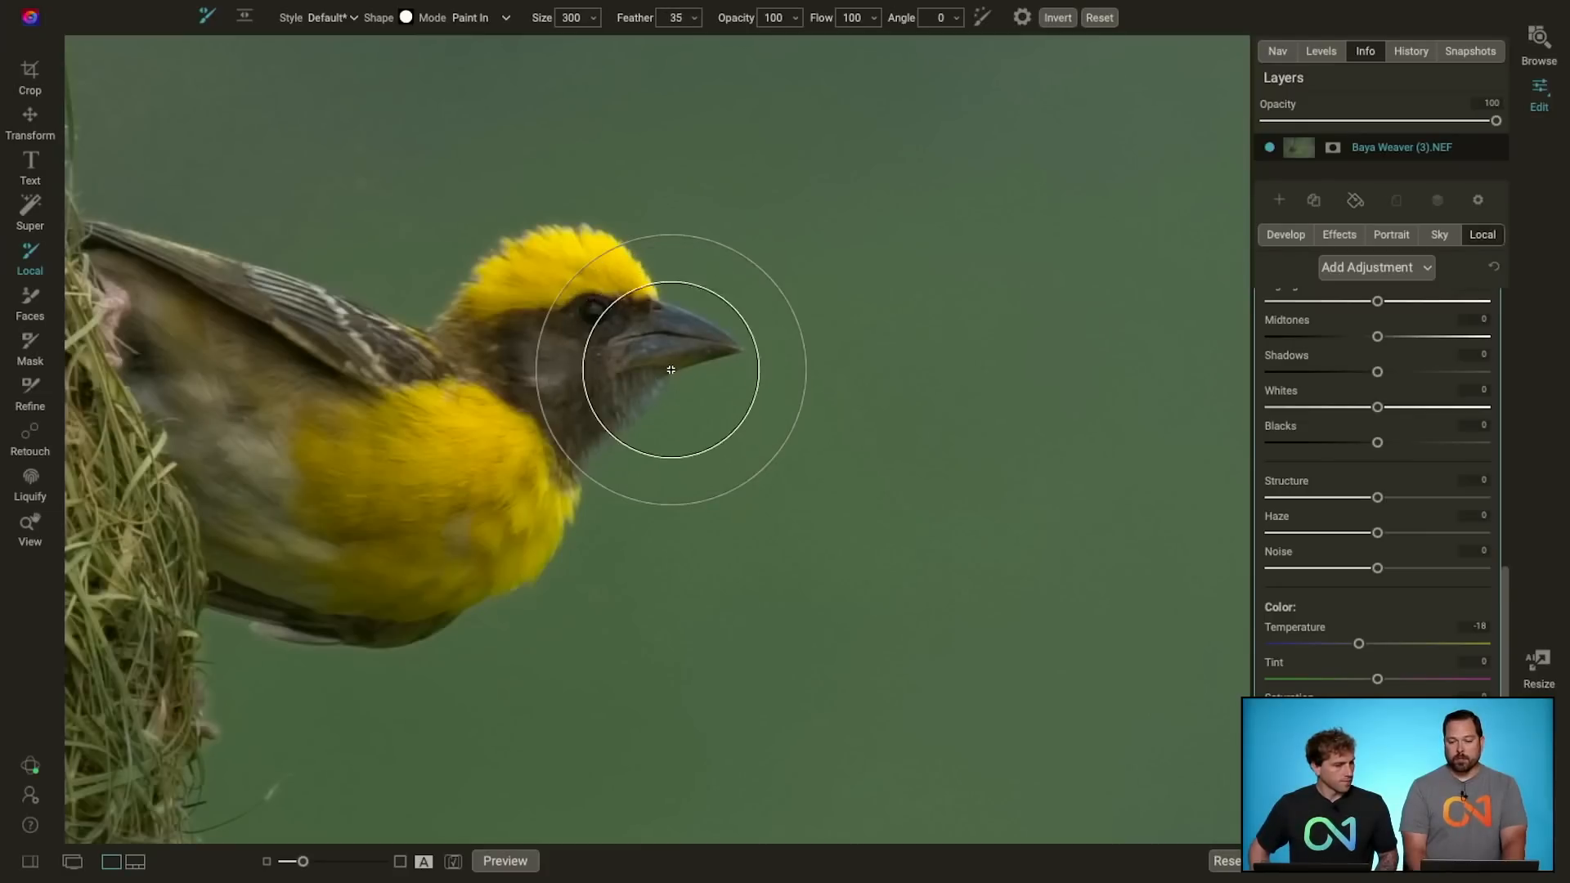
key("shift+bracketleft")
key("shift+bracketleft")
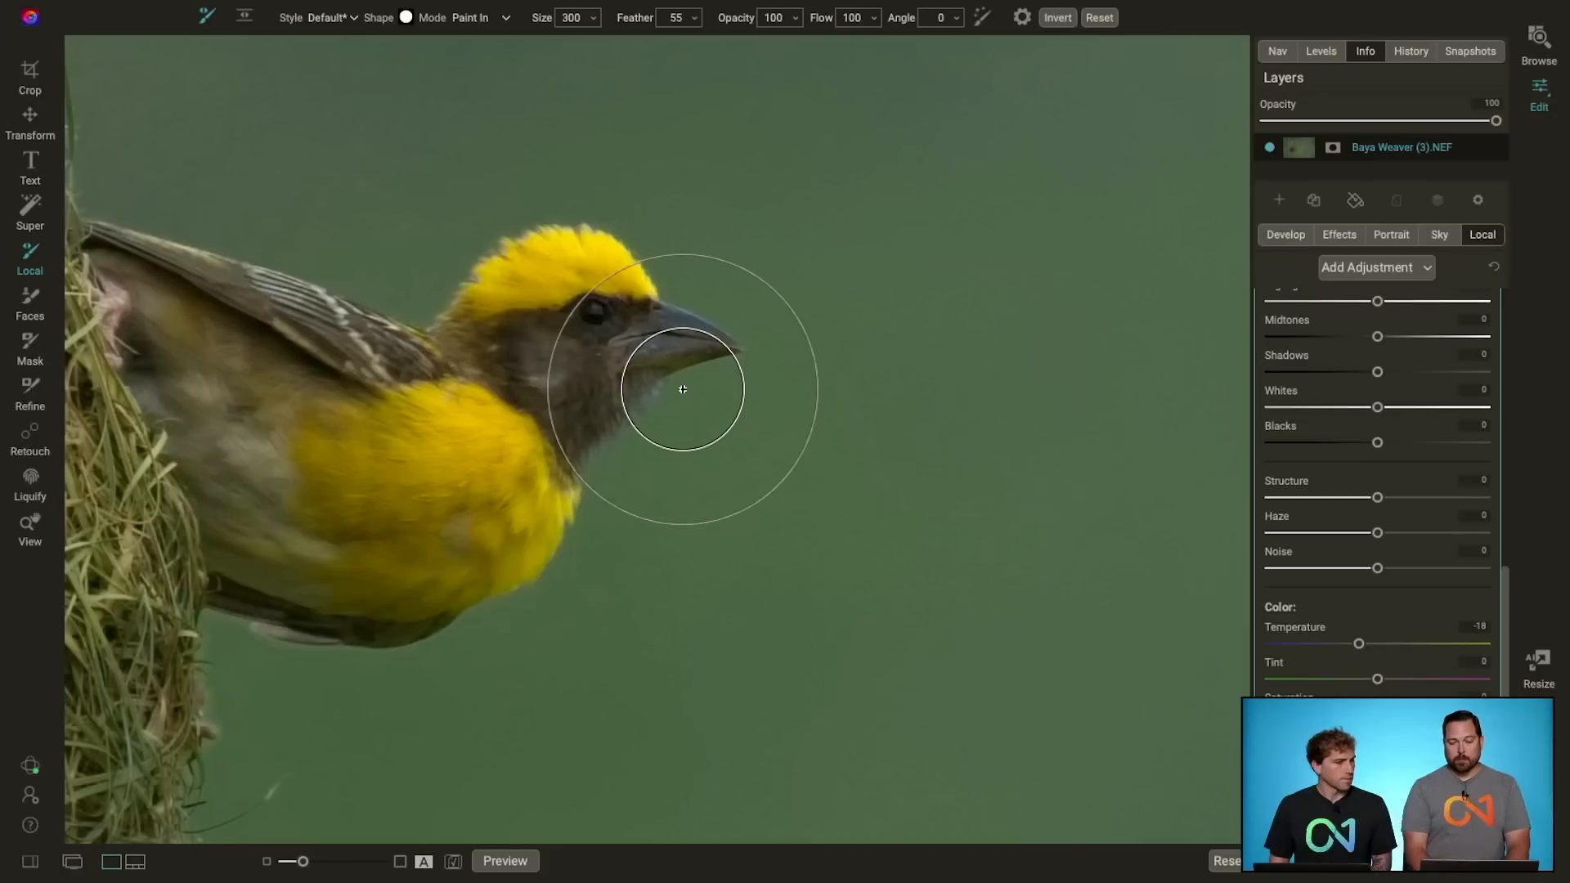
key("alt")
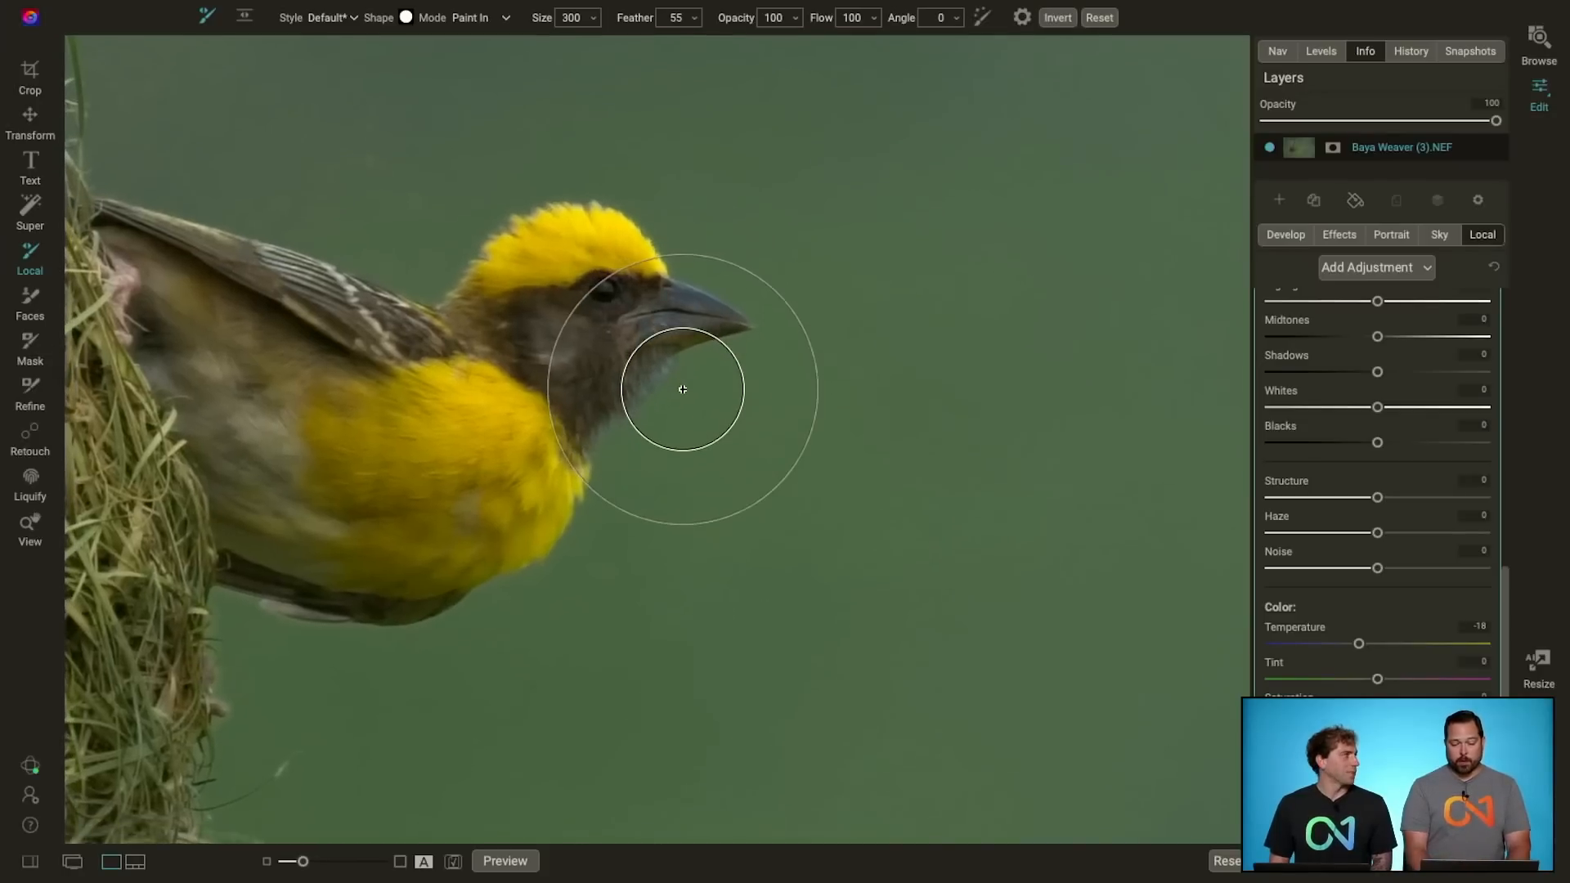
key("ctrl+0")
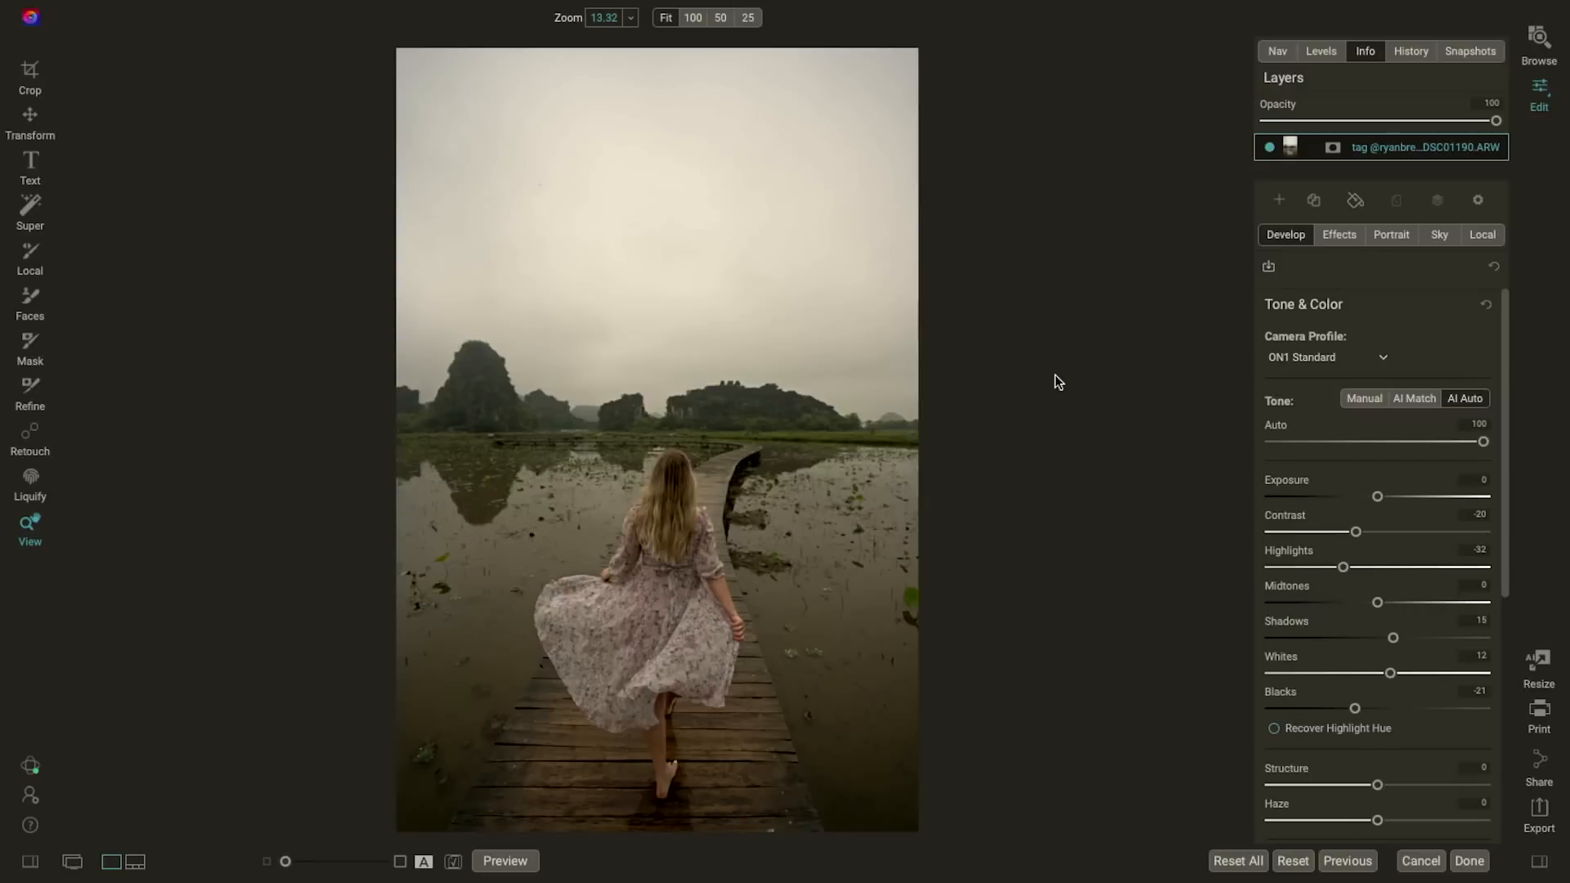
Step: Mask a local adjustment to the Foreground with Mask AI and set its Exposure to 0.45 to brighten the woman
left_click(1491, 239)
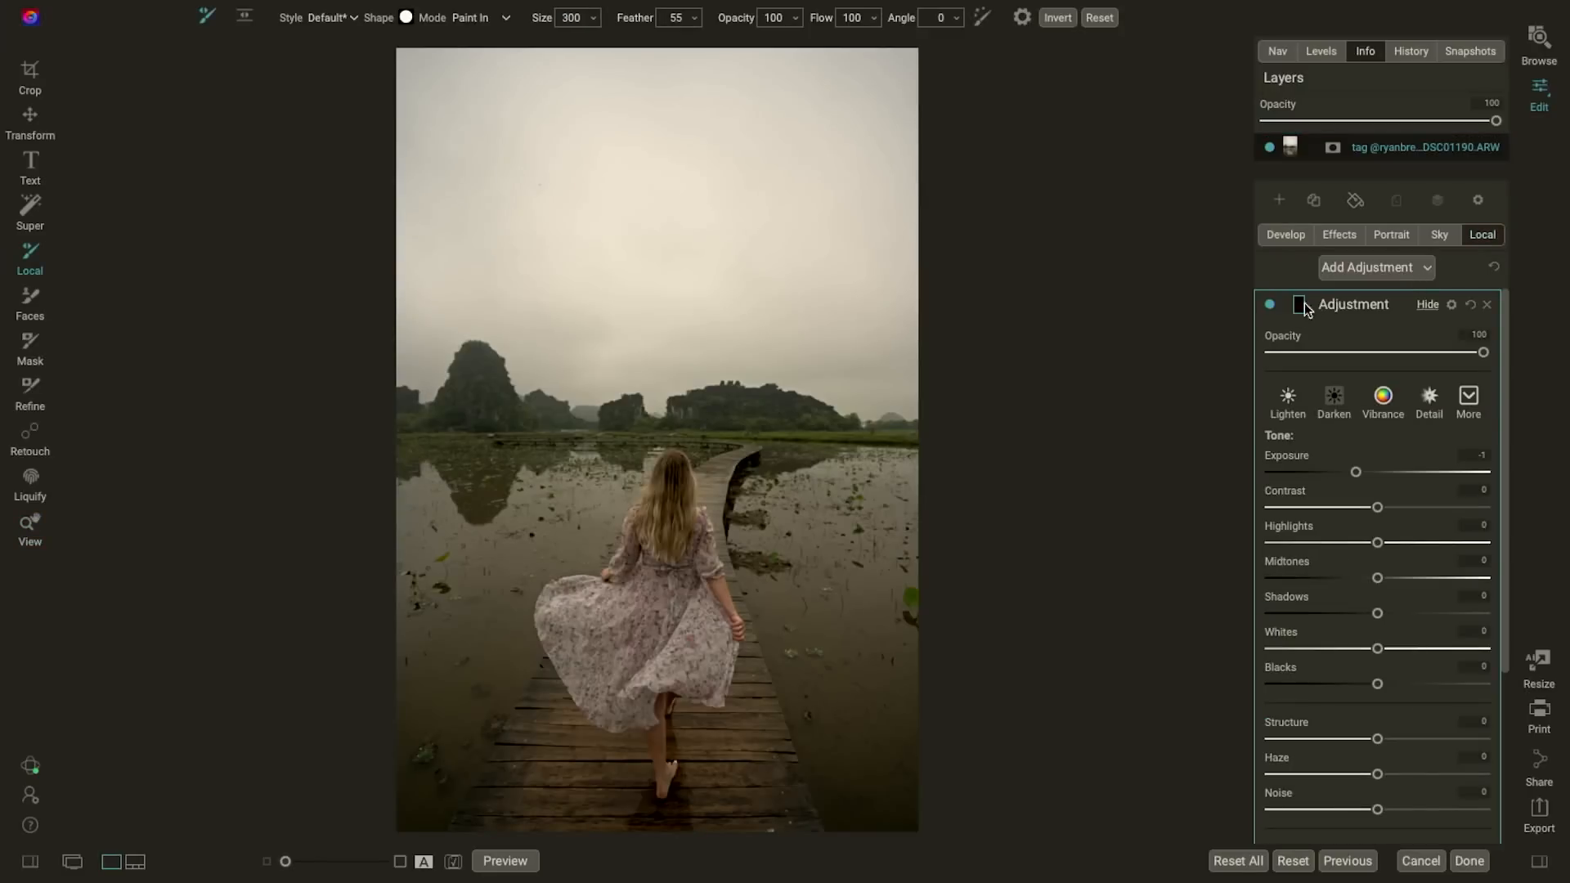
left_click(1299, 305)
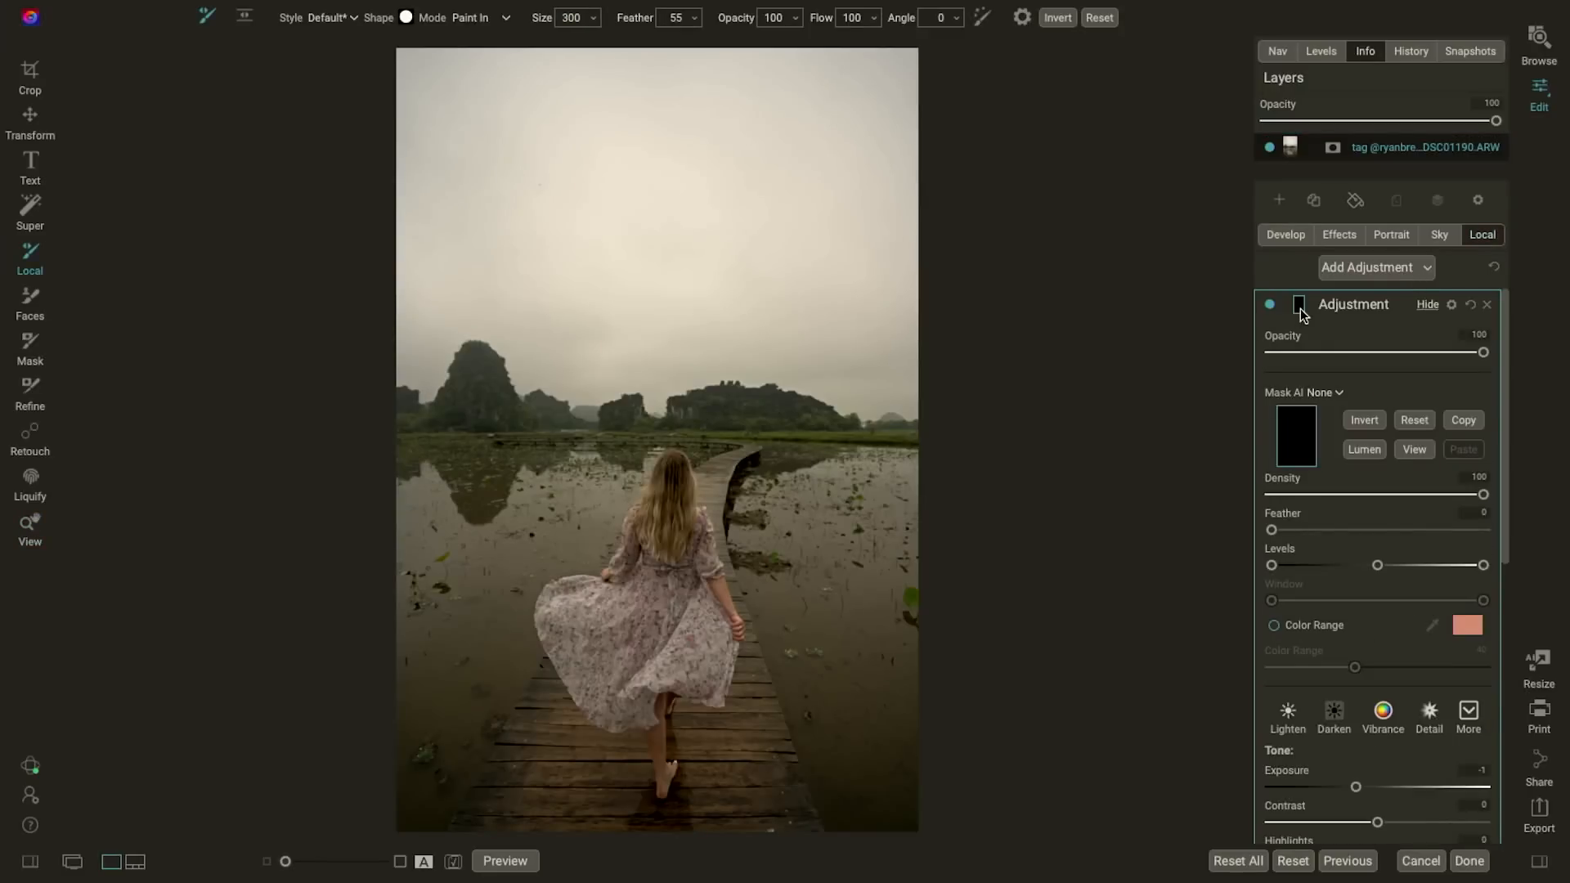
left_click(1321, 393)
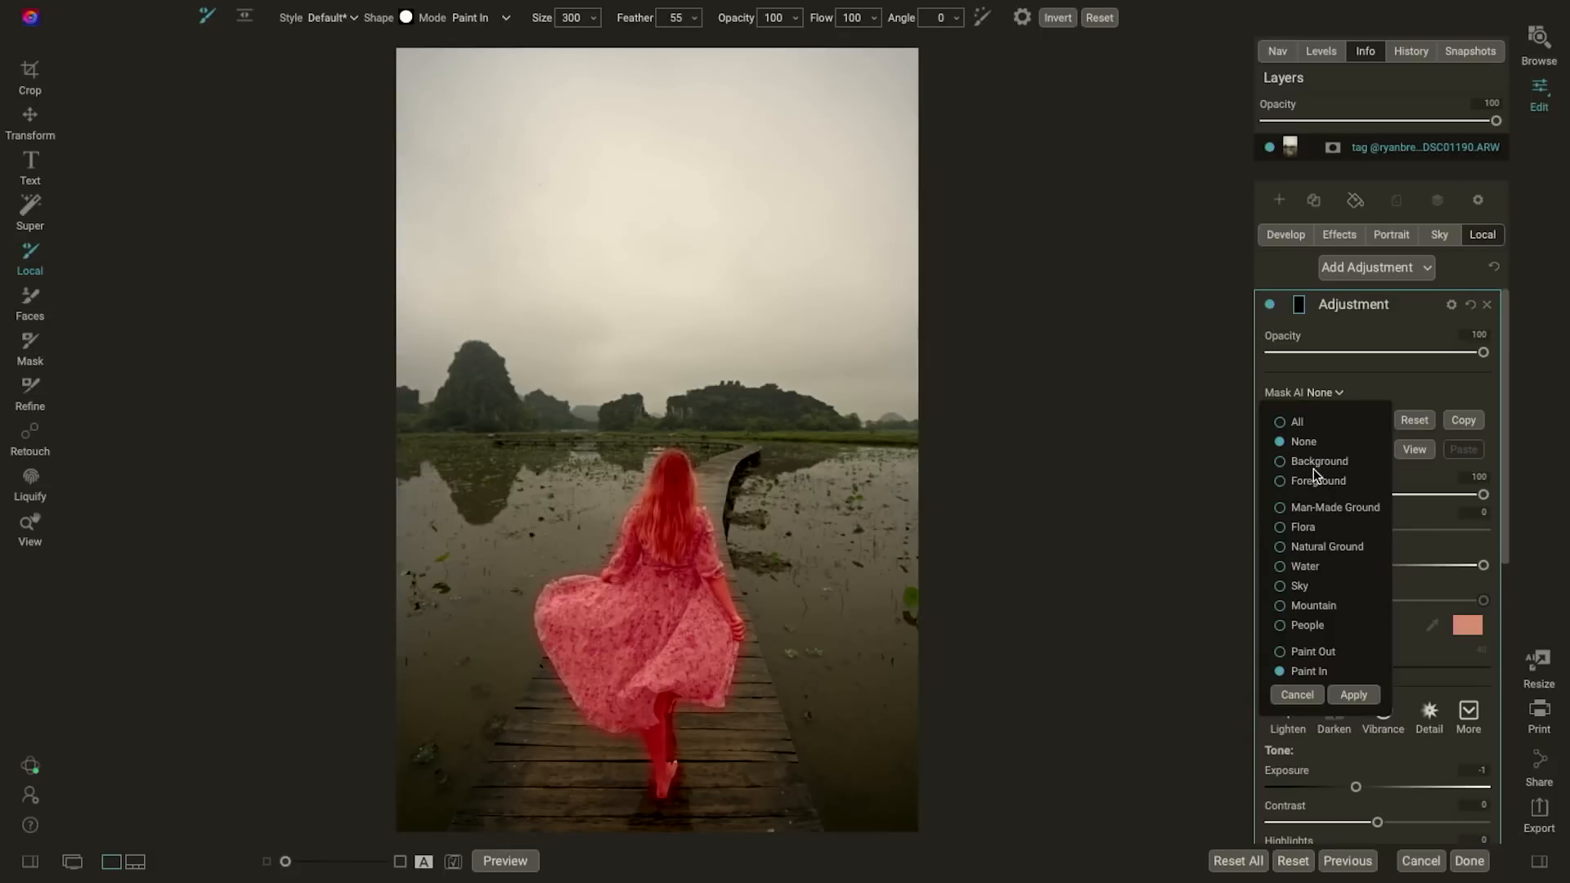
left_click(1290, 483)
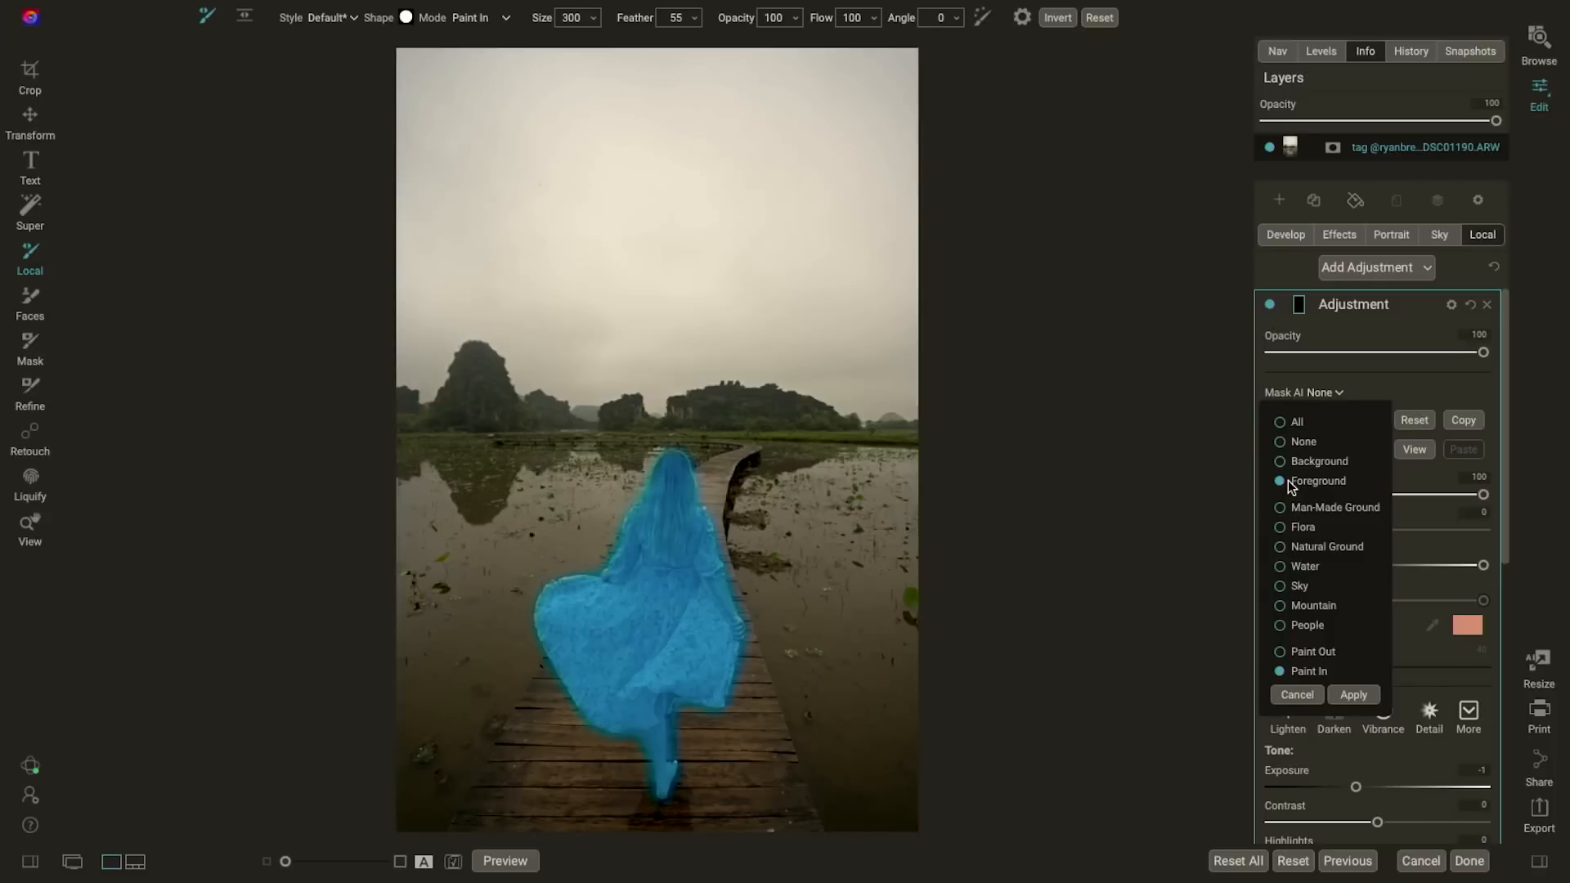
left_click(1354, 695)
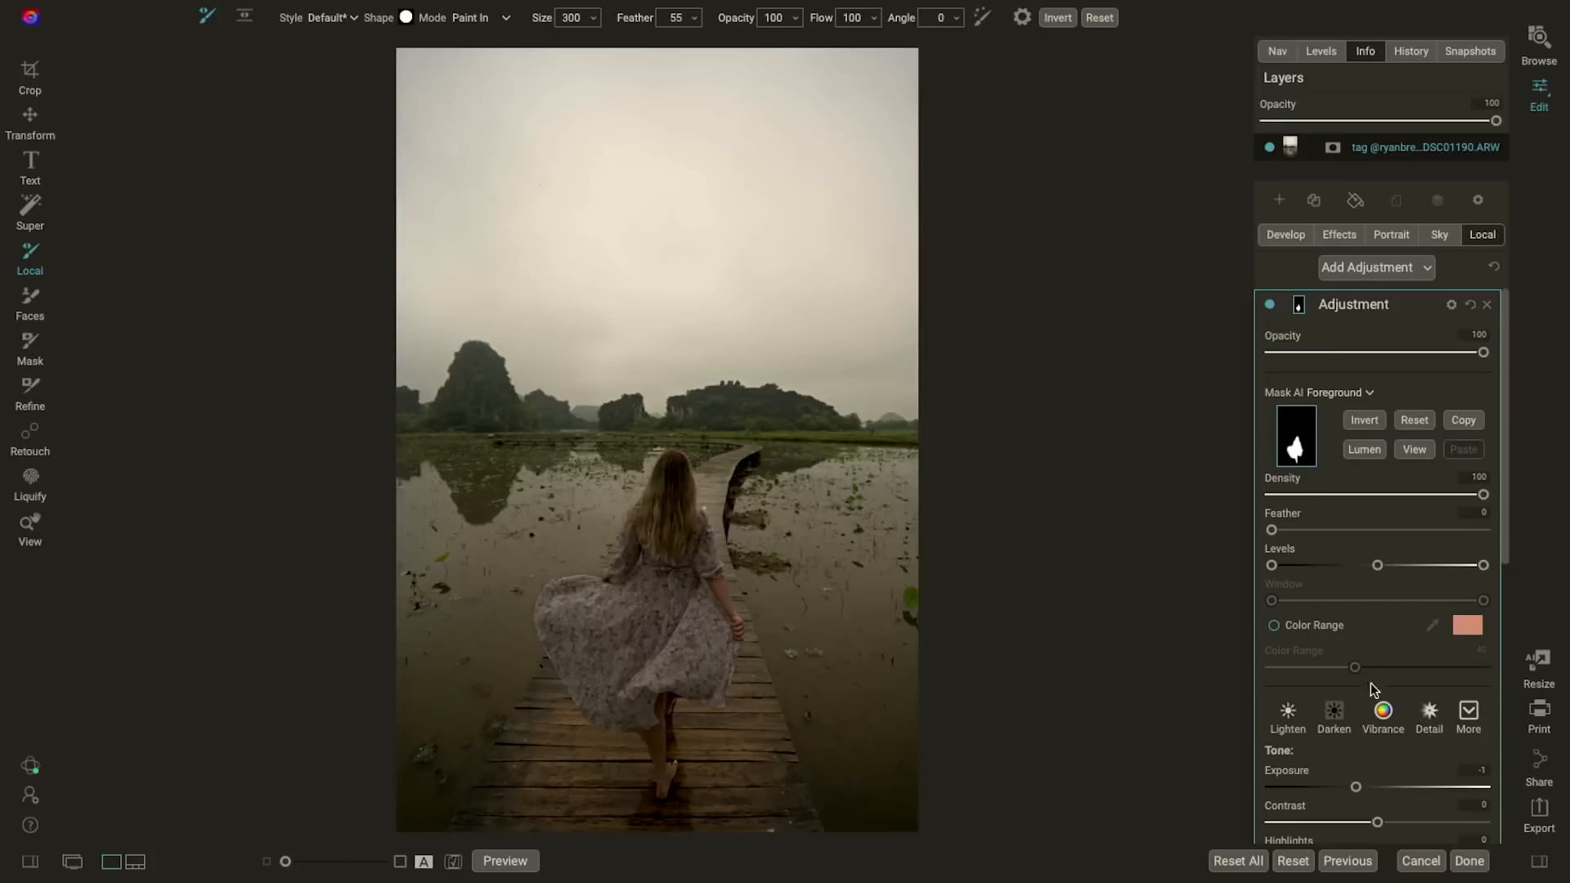
left_click_drag(1359, 786, 1386, 788)
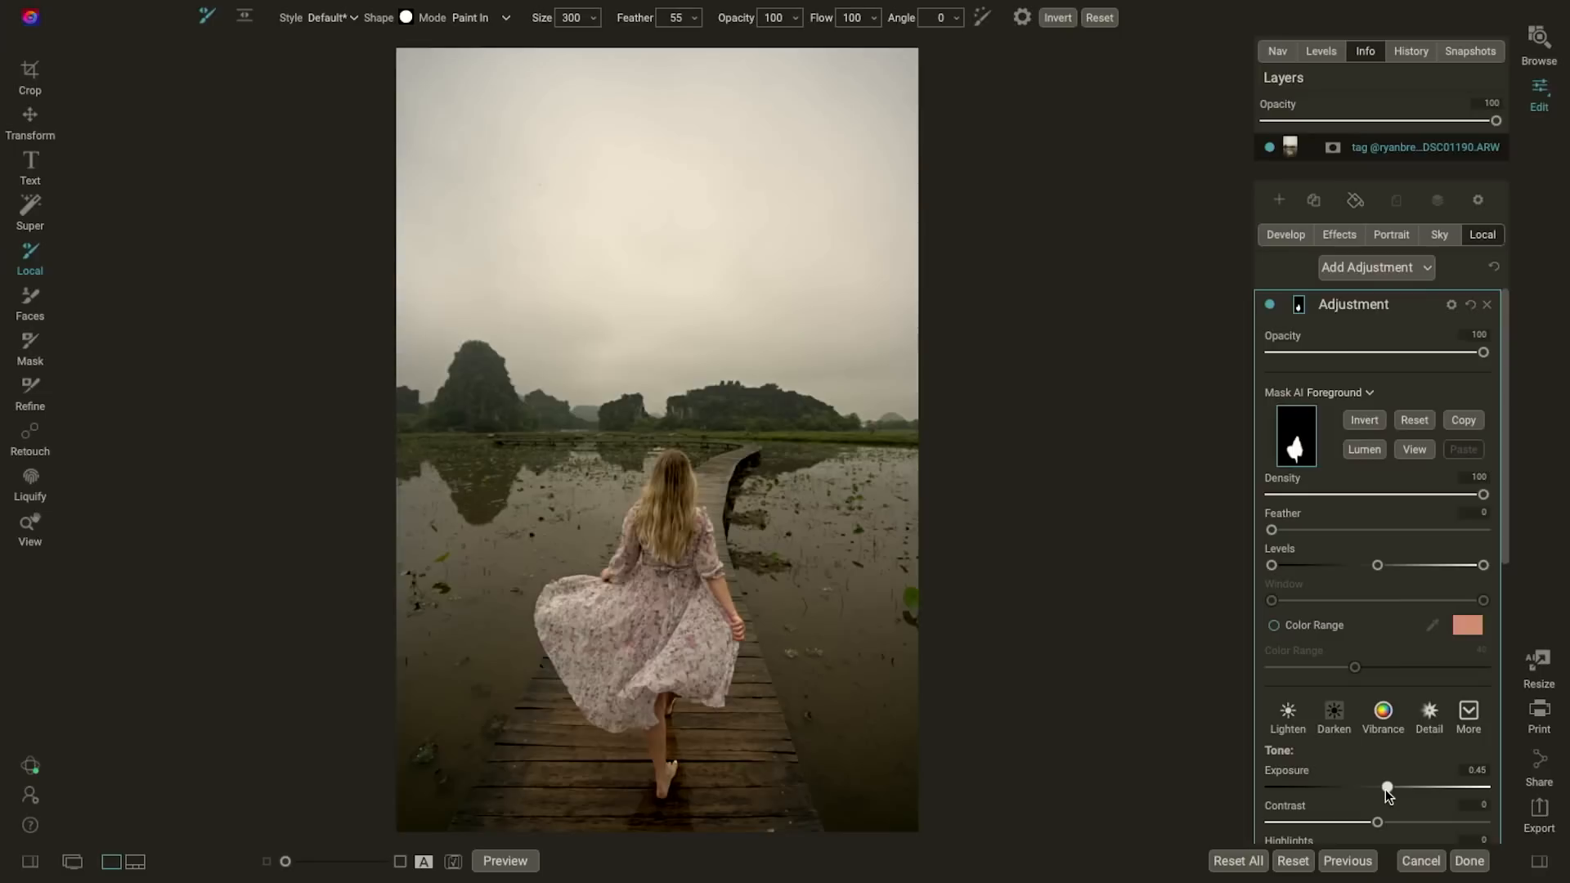
Step: Add a second local adjustment, mask it to the Background with Mask AI, and set its Exposure to -0.6
left_click(1406, 269)
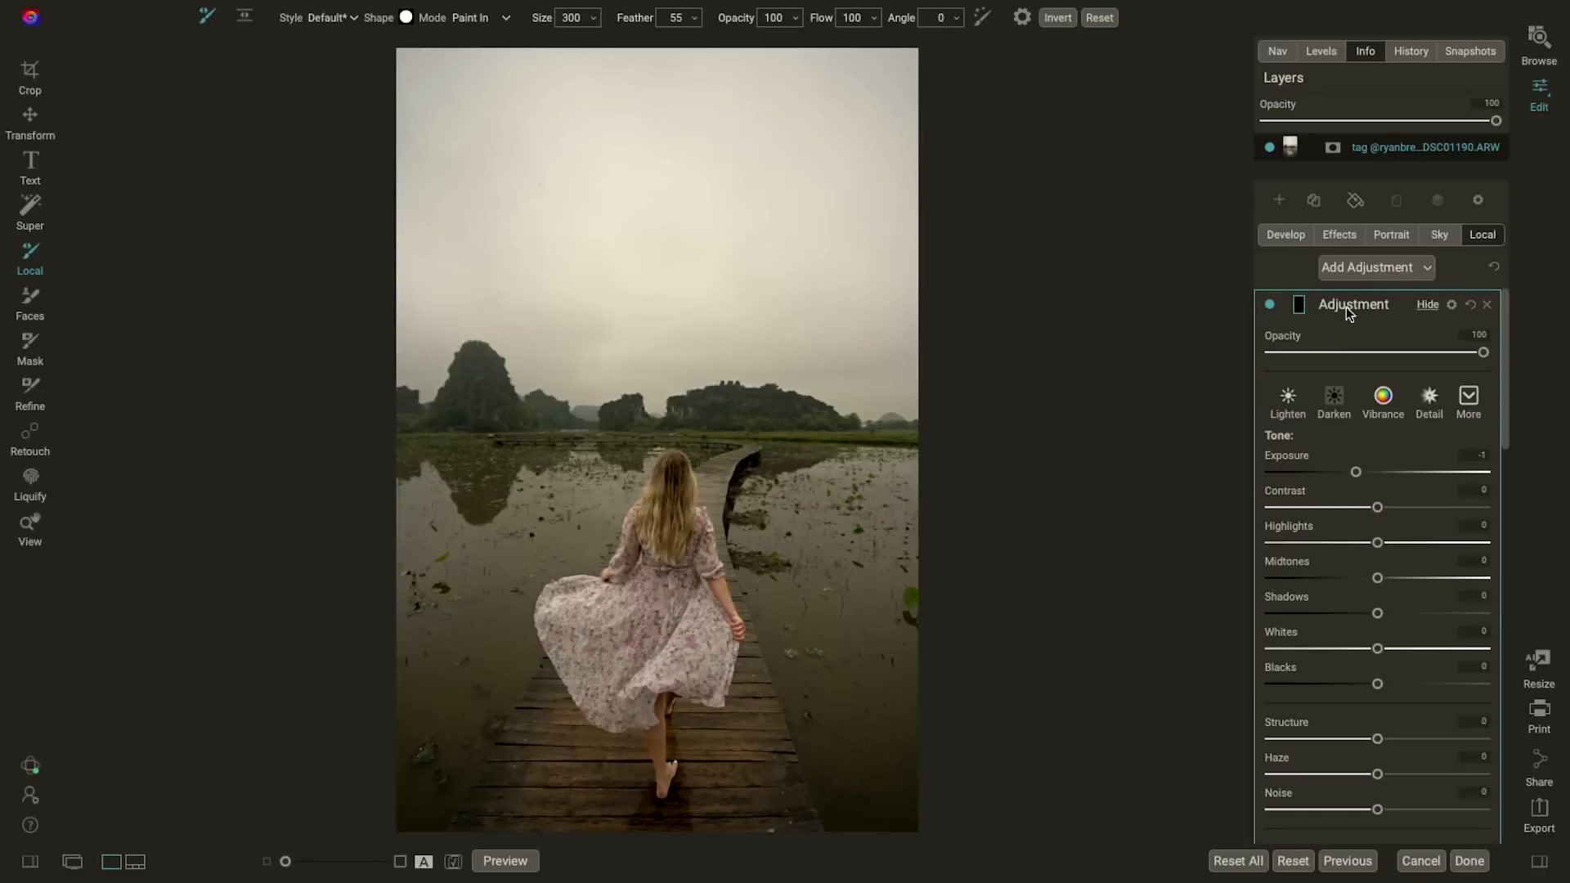
left_click(1301, 306)
left_click(1319, 394)
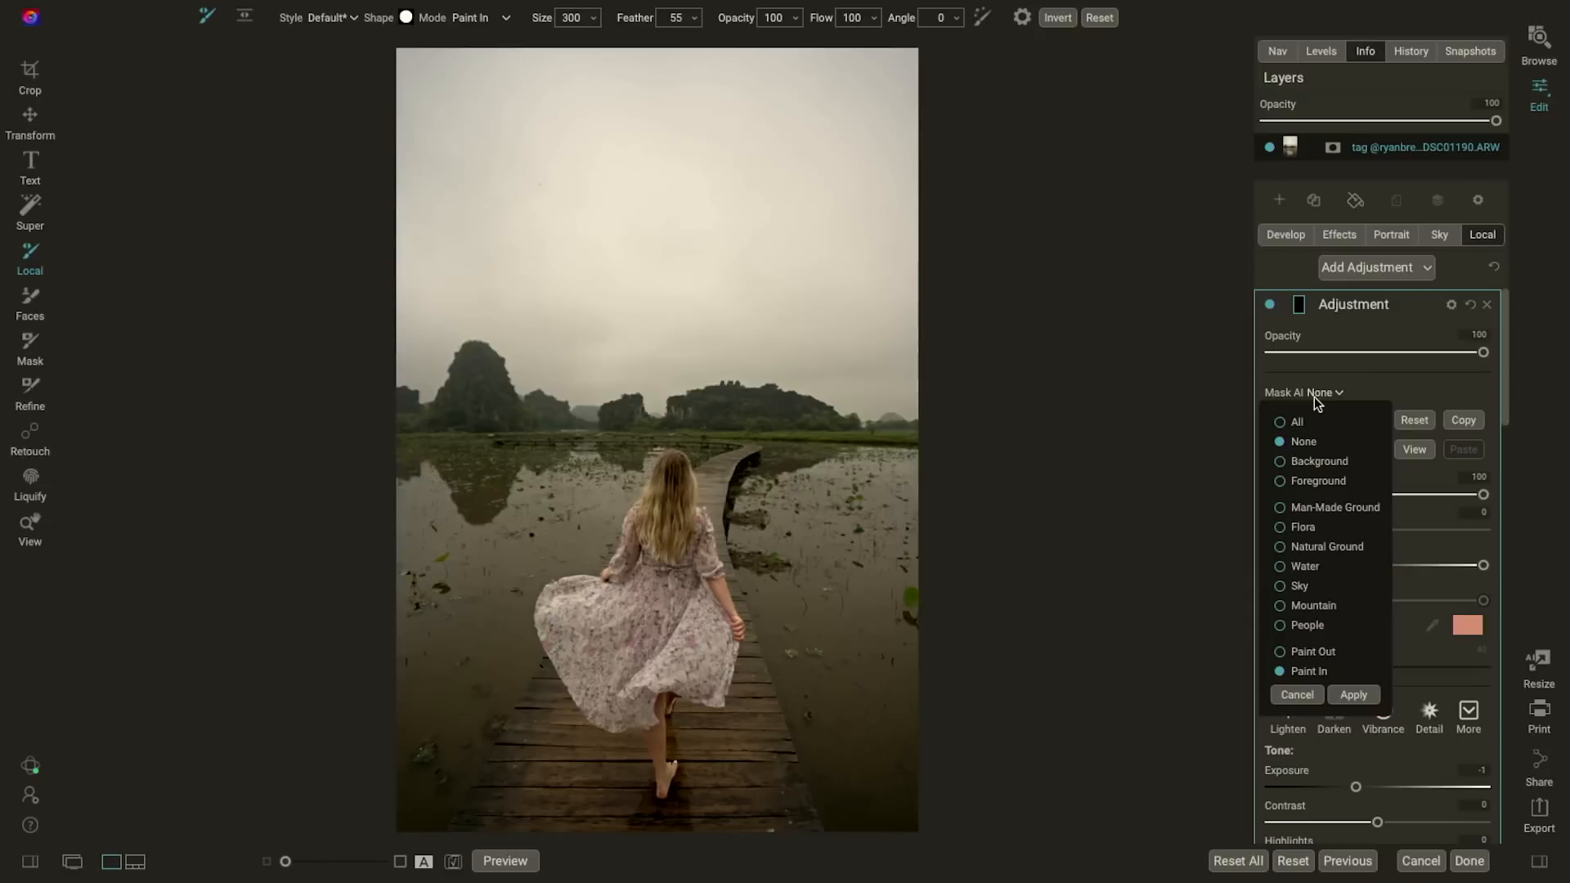
left_click(1311, 462)
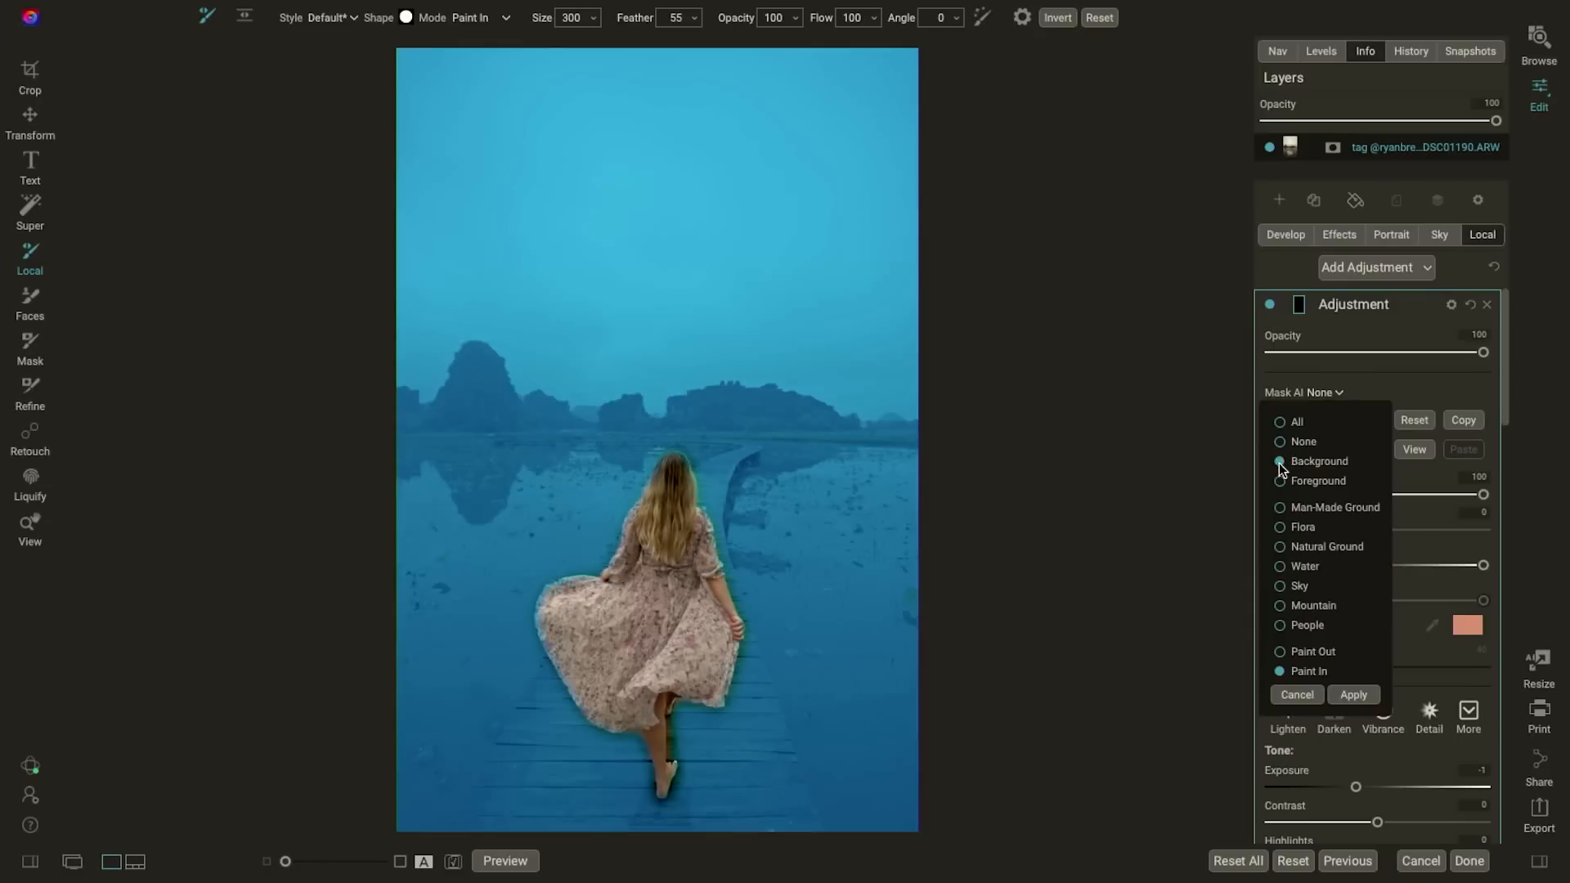
left_click(1354, 695)
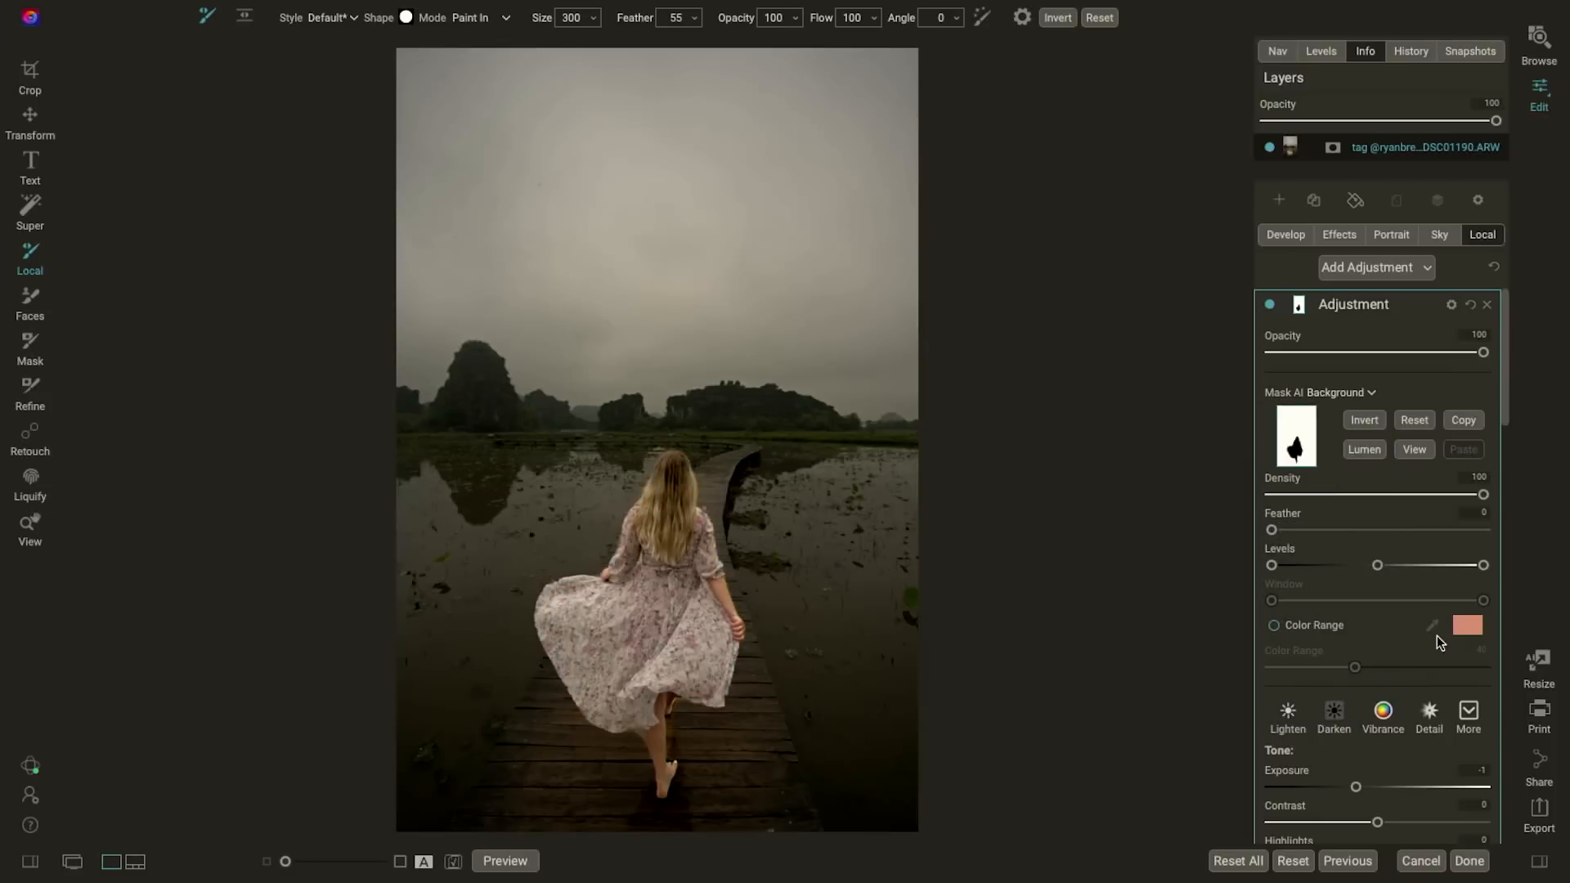
left_click_drag(1356, 787, 1364, 788)
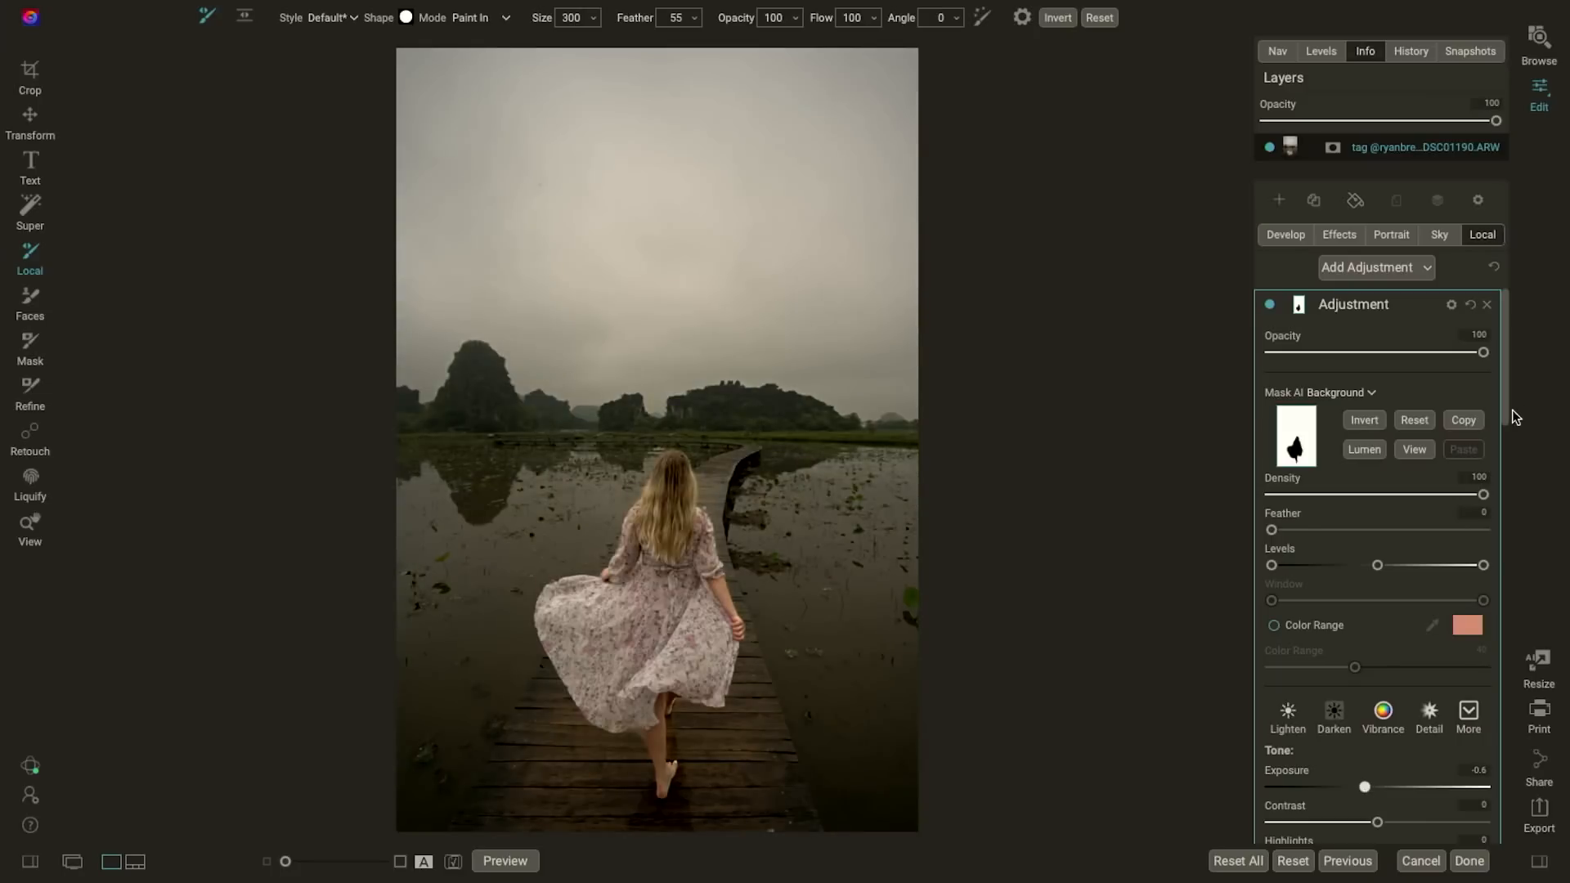
Step: Set the background adjustment's Temperature to -19 and compare the photo with the preview off and on
left_click_drag(1483, 495, 1526, 500)
left_click_drag(1505, 433, 1490, 543)
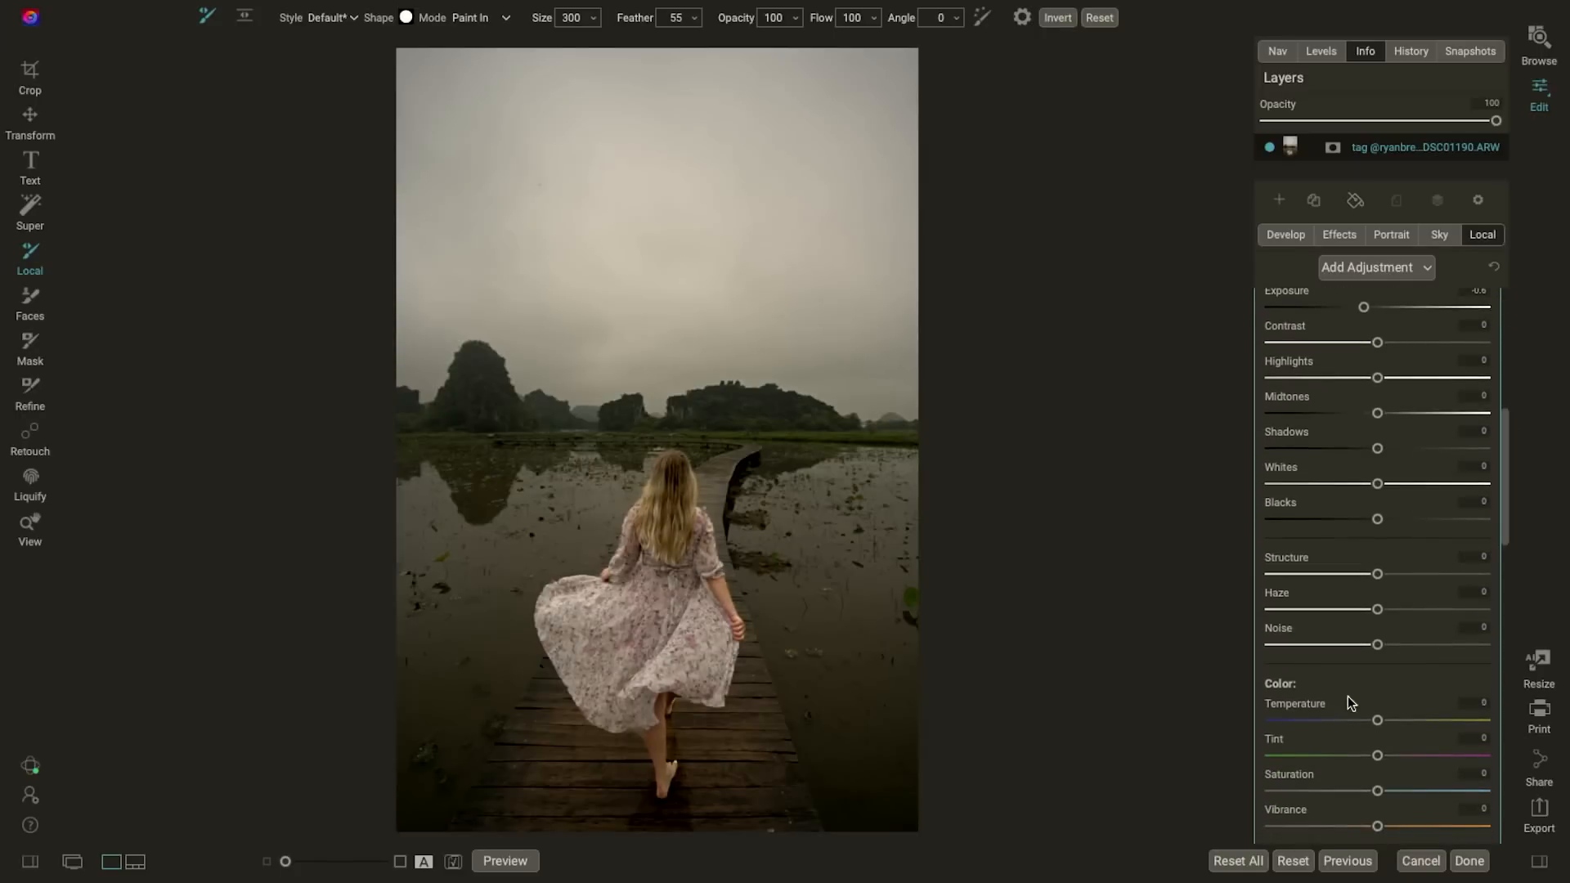
left_click_drag(1377, 719, 1356, 723)
left_click(507, 862)
left_click(507, 861)
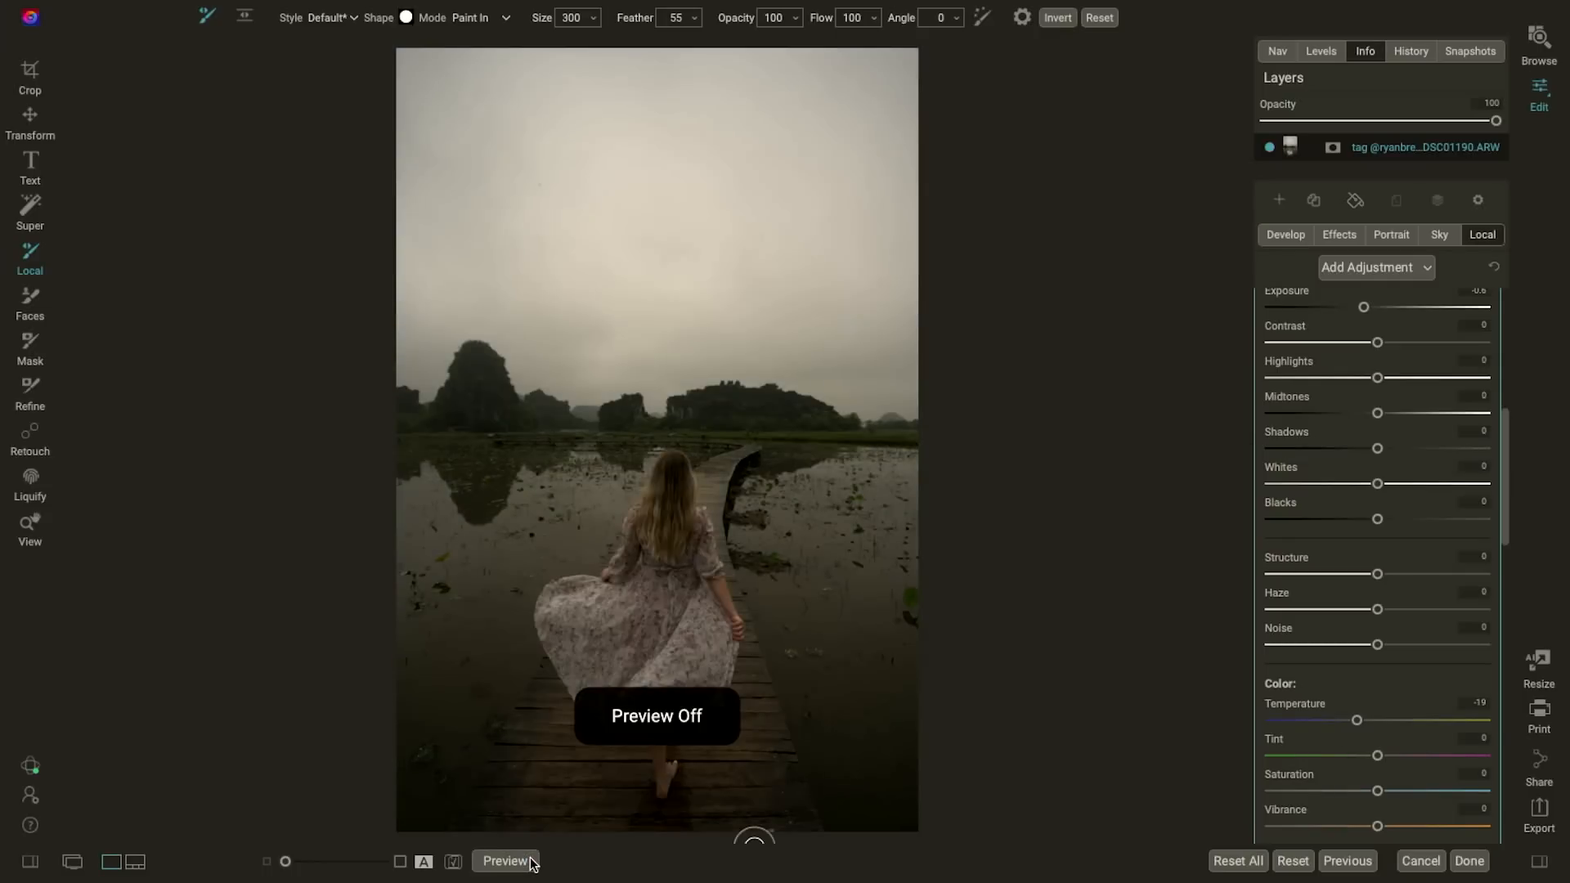
left_click(532, 863)
left_click(531, 863)
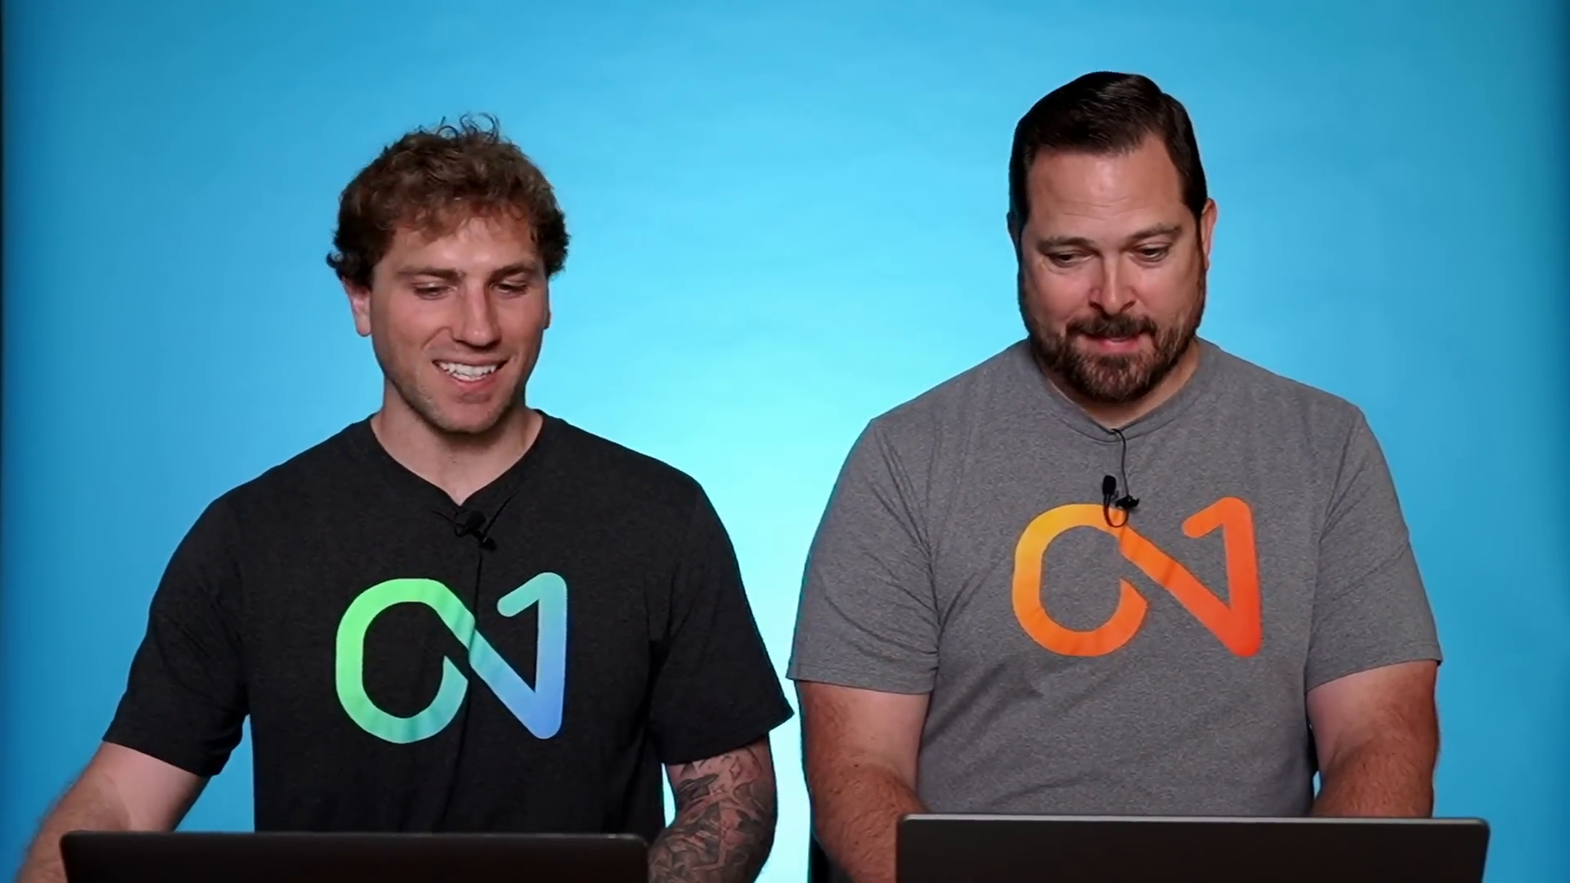
Step: Add a Curves filter to the forest photo and darken the tree trunk's tones by on-image adjustment to In 73, Out 43
left_click(1387, 303)
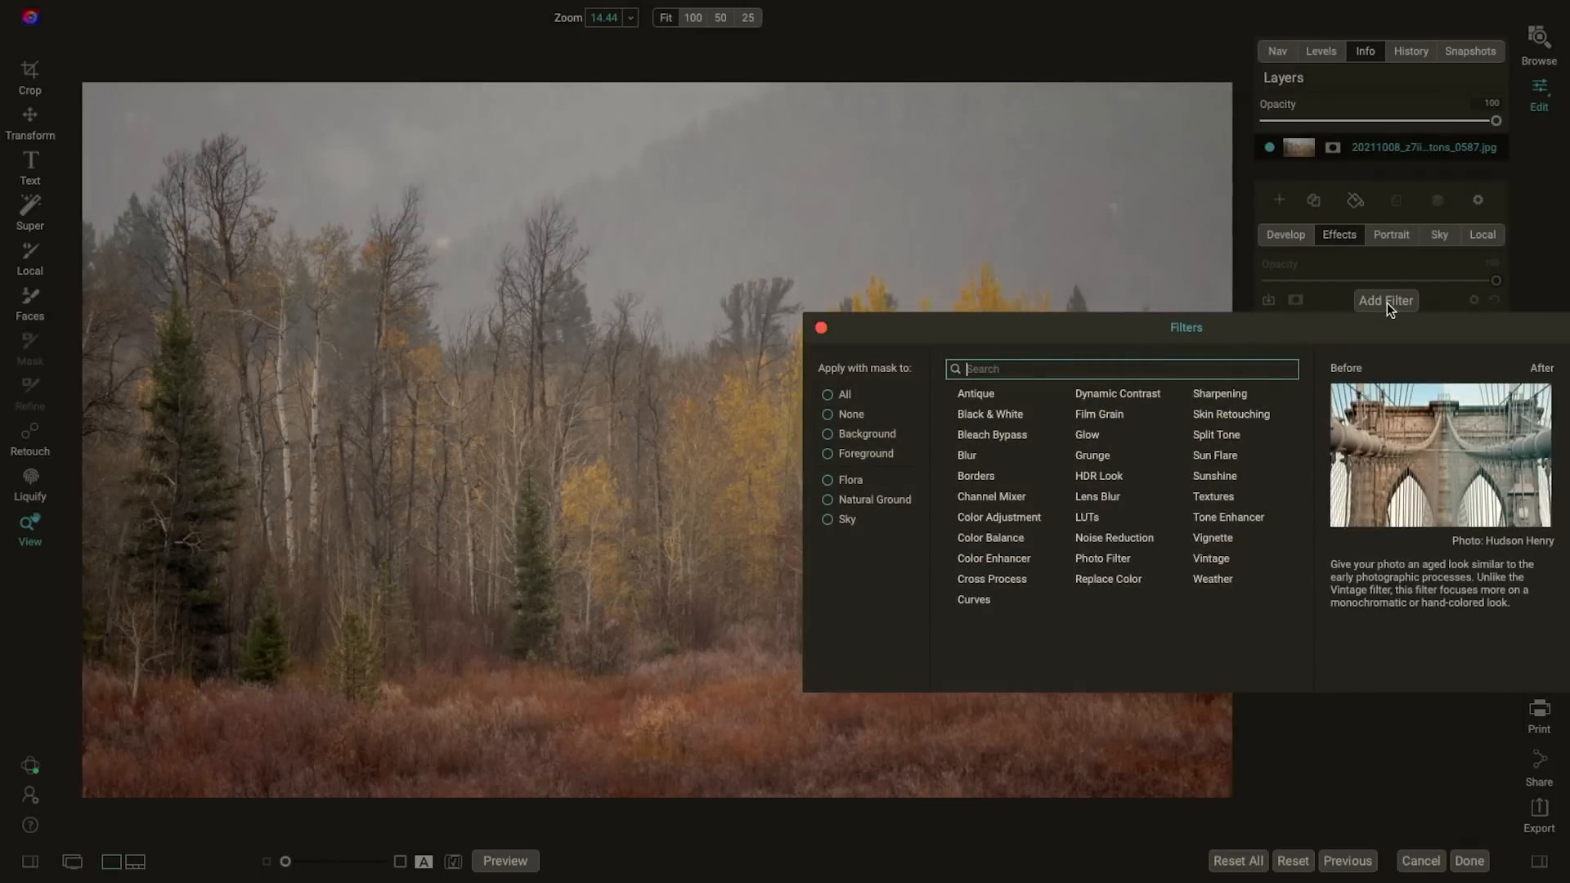
left_click(973, 600)
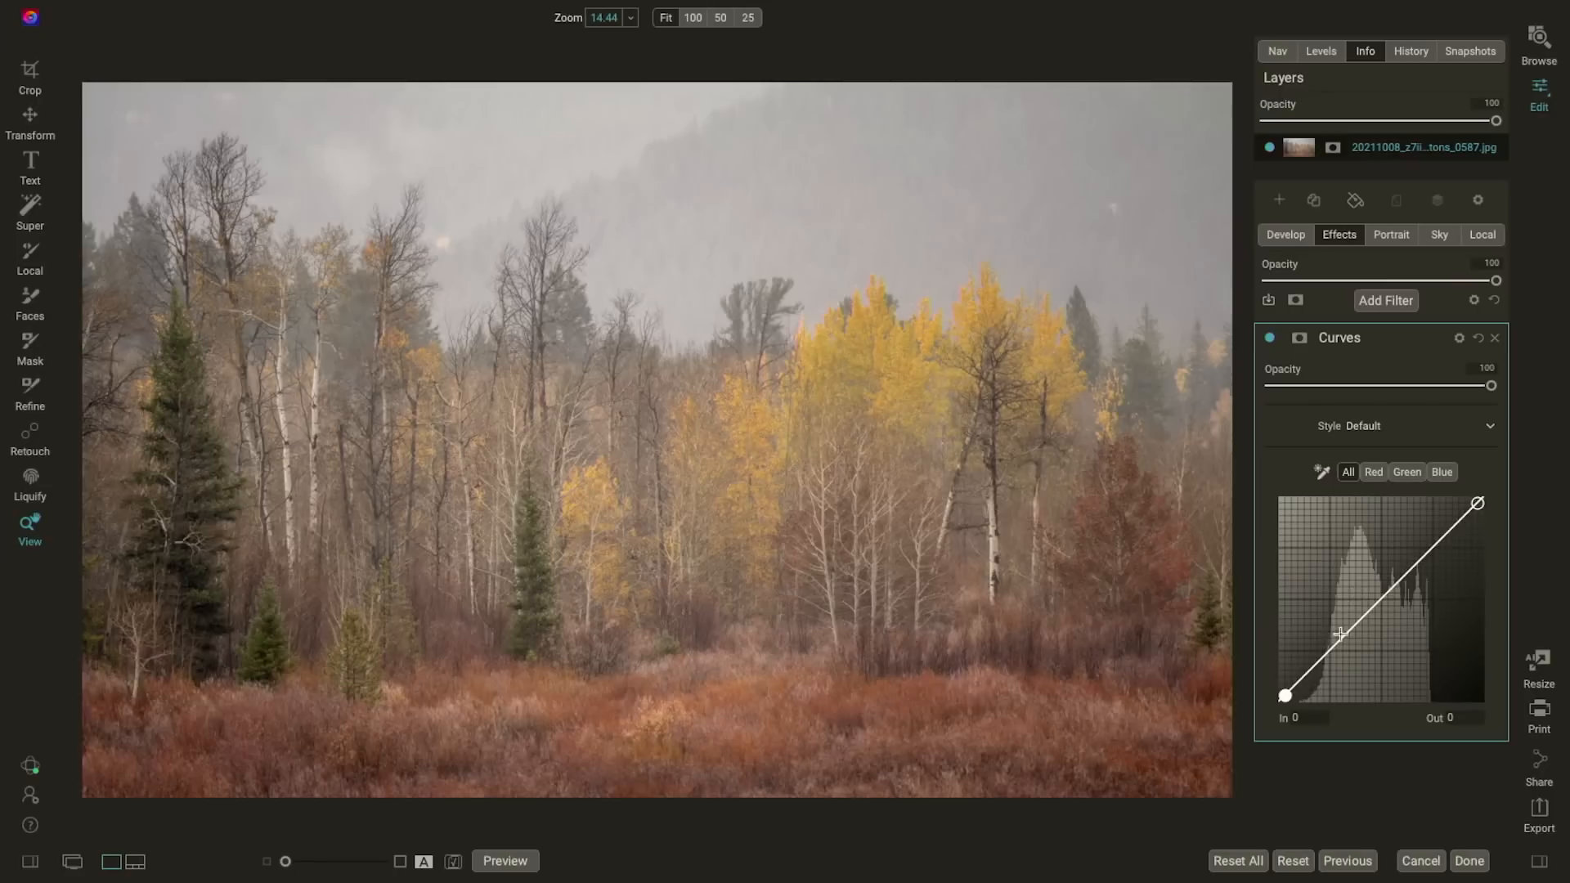
left_click(1322, 472)
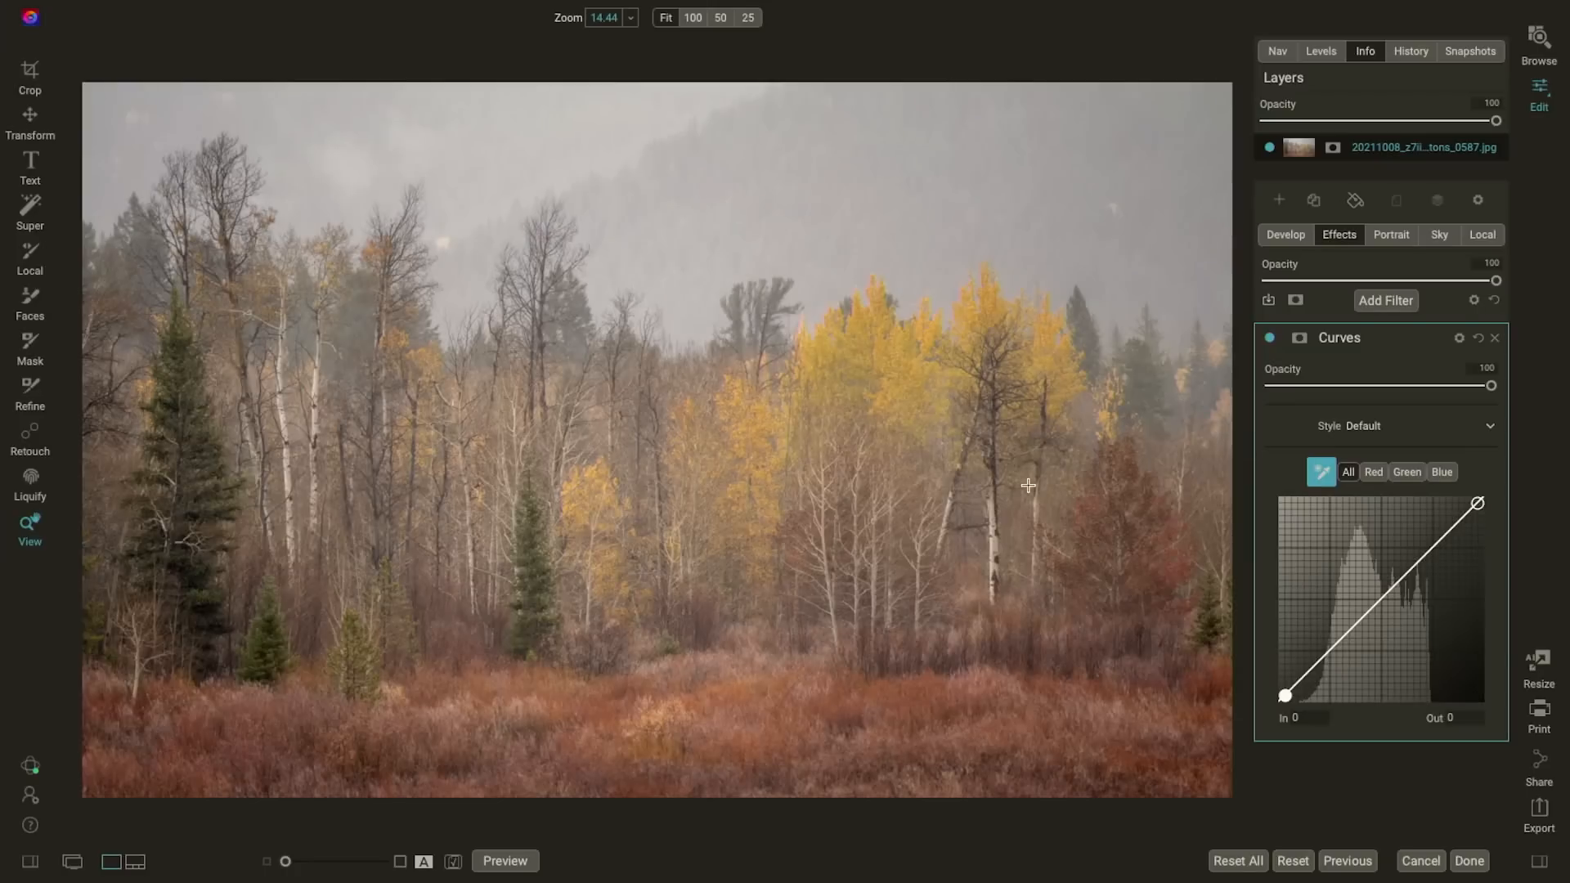
left_click(1003, 475)
left_click_drag(1003, 475, 1003, 508)
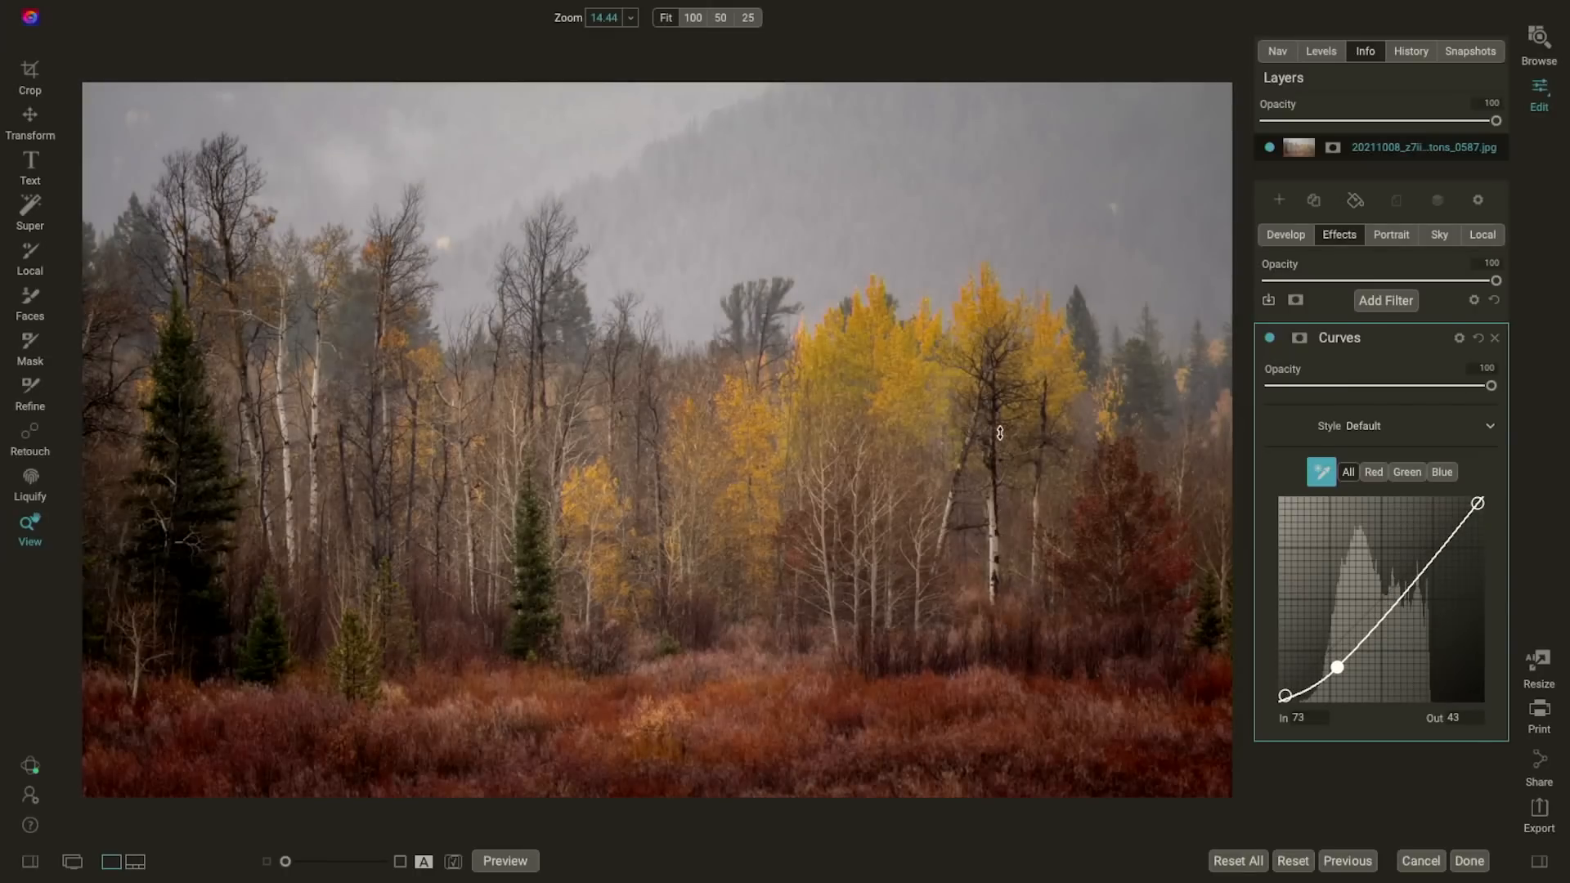
mouse_move(996, 435)
left_mouse_down()
mouse_move(998, 315)
mouse_move(999, 426)
left_mouse_up()
key("ctrl+z")
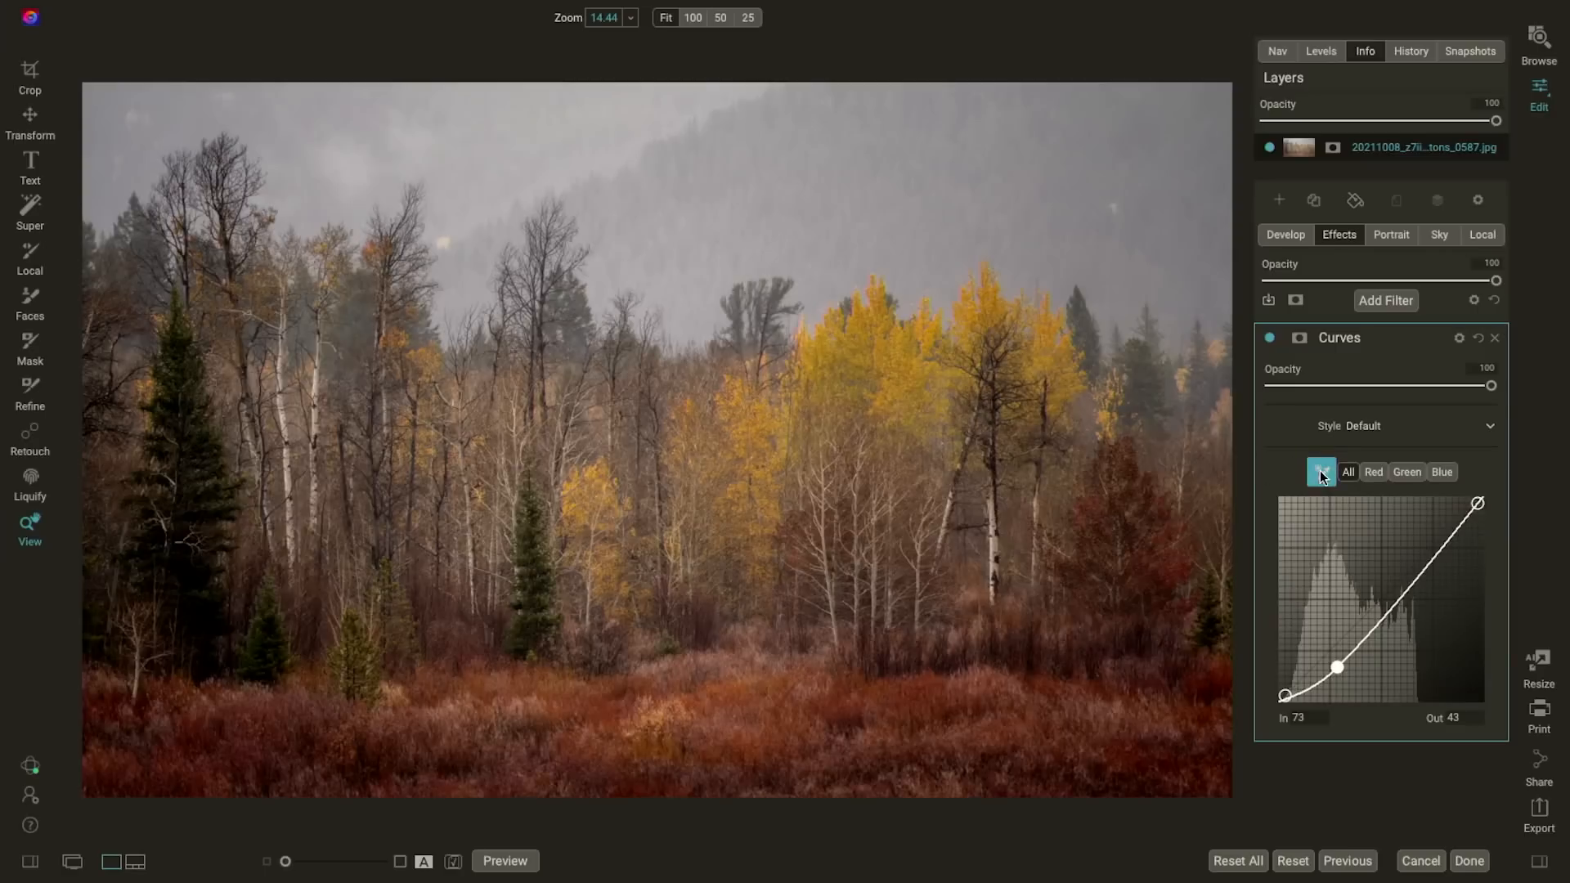
Step: Sample the bright sky to add a highlight point to the curve and adjust it to In 189, Out 190
left_click(594, 137)
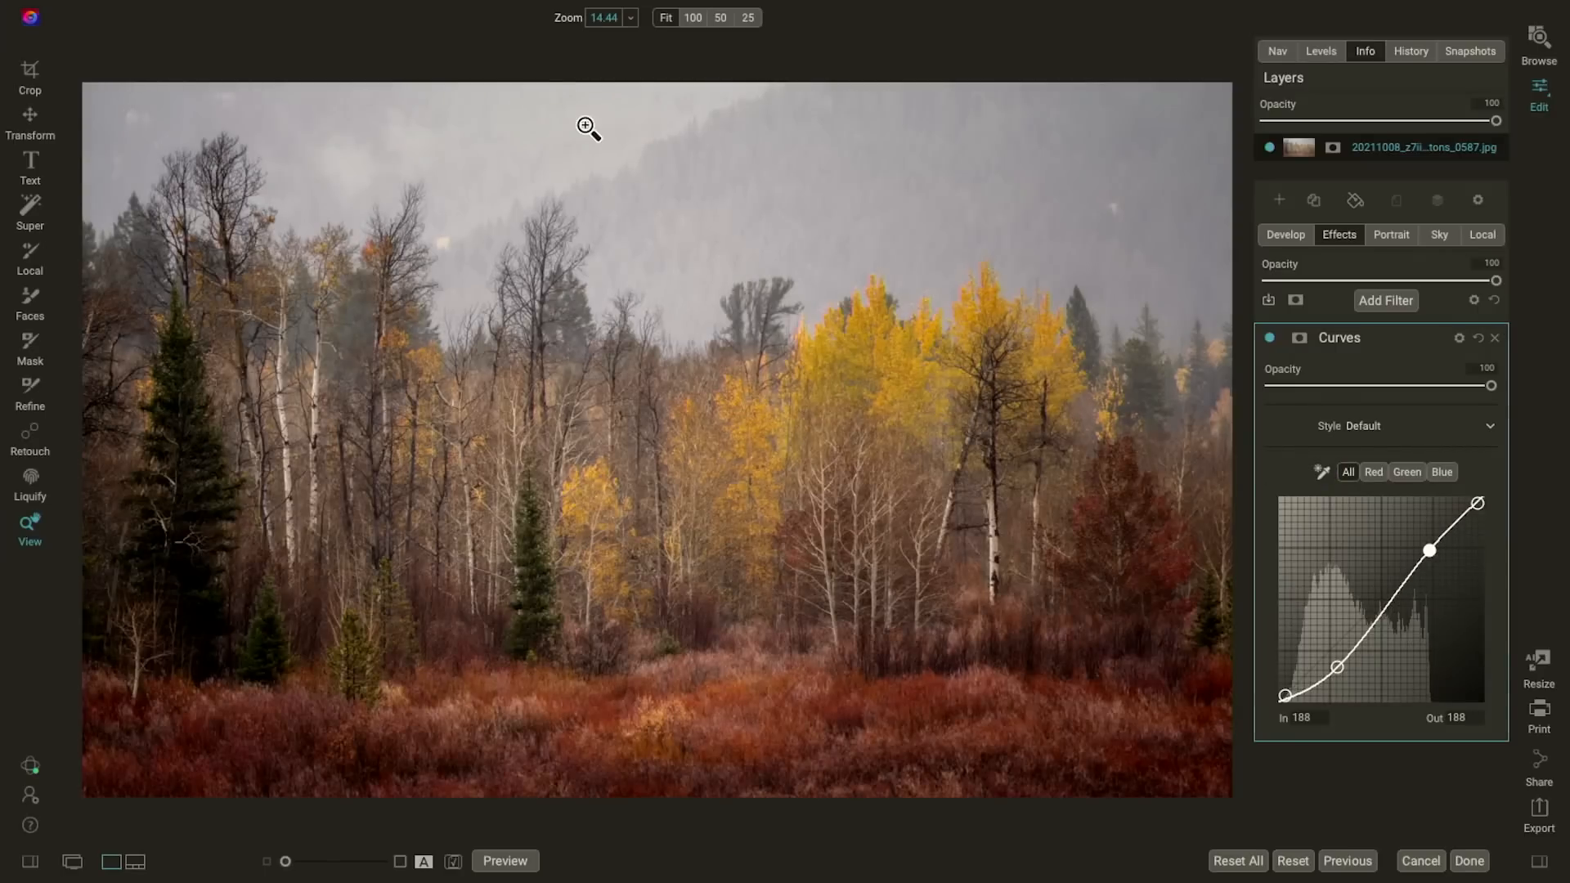
mouse_move(588, 129)
left_mouse_down()
mouse_move(649, 162)
mouse_move(575, 153)
mouse_move(571, 181)
mouse_move(571, 142)
left_mouse_up()
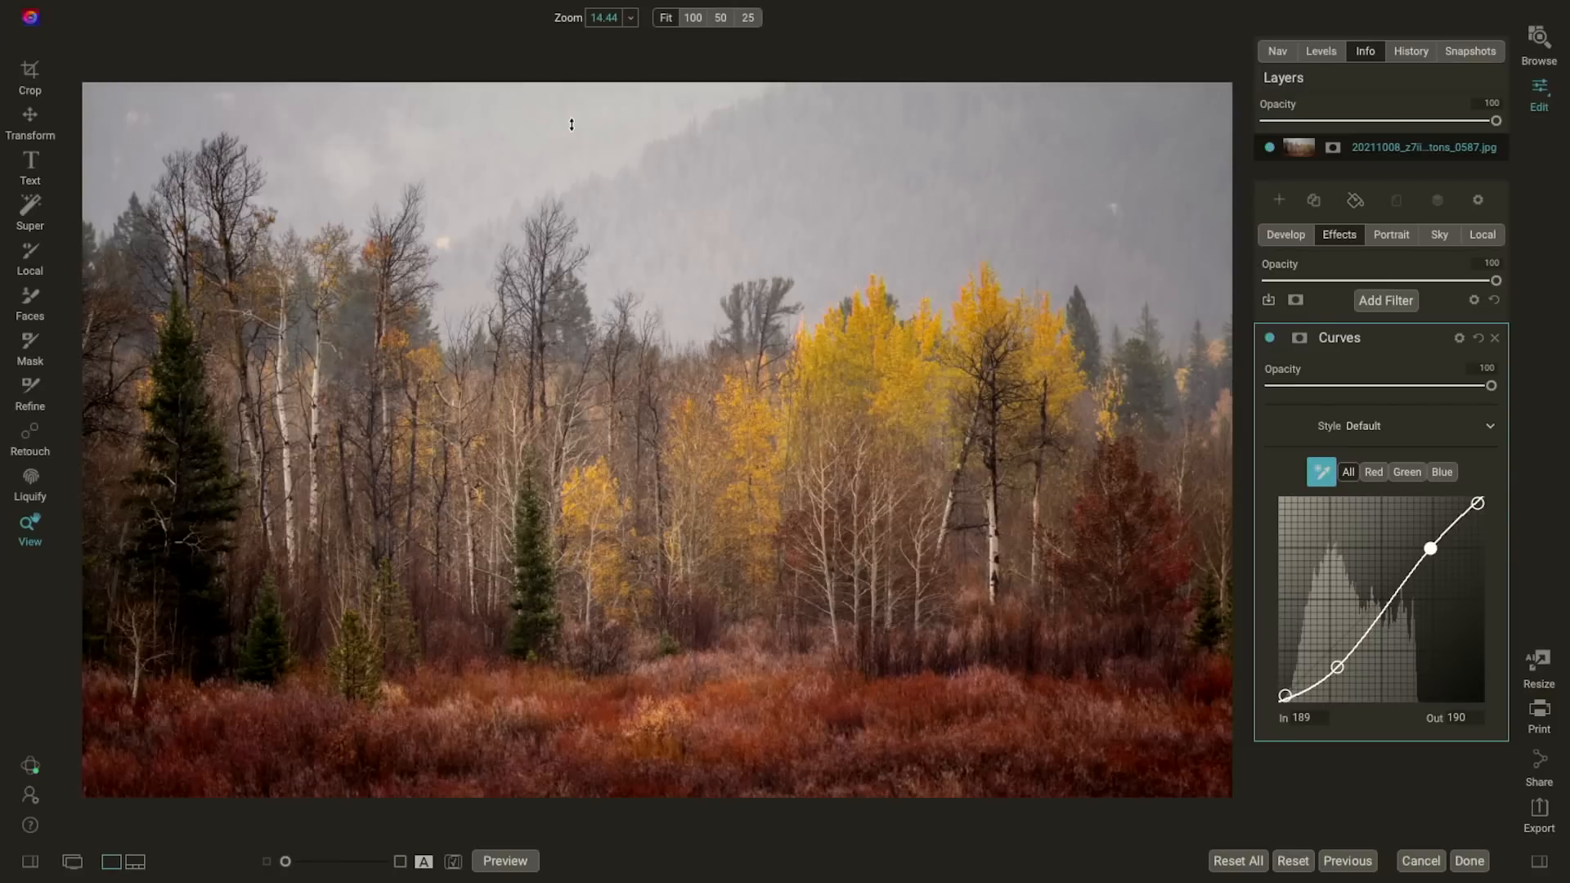
left_click_drag(571, 124, 563, 117)
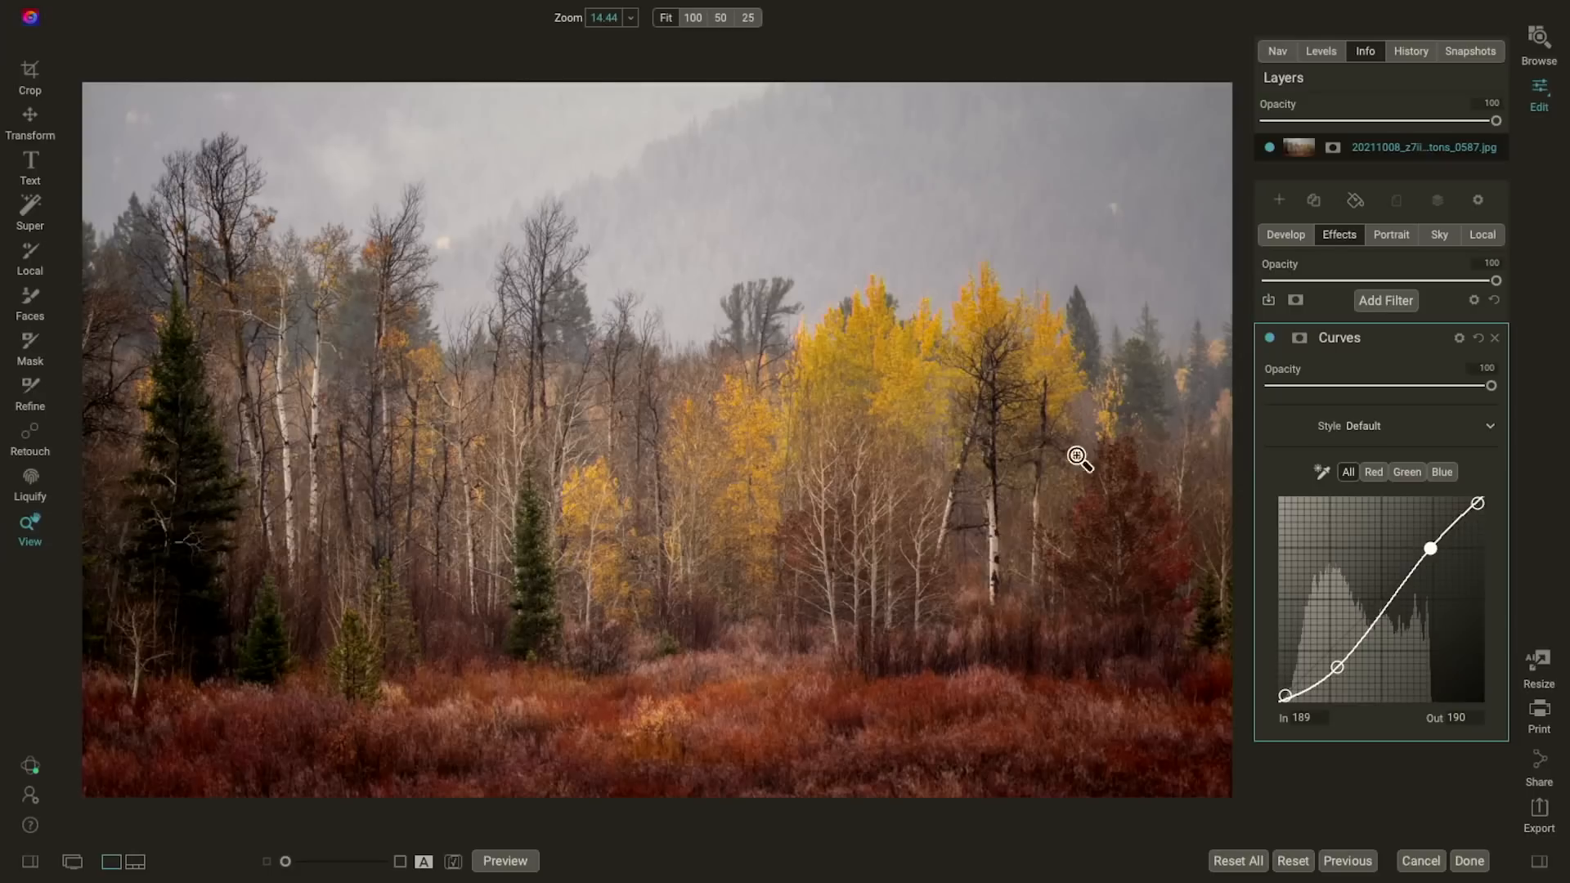
Step: Toggle the Curves filter off and on to compare the forest photo with and without it
left_click(1270, 338)
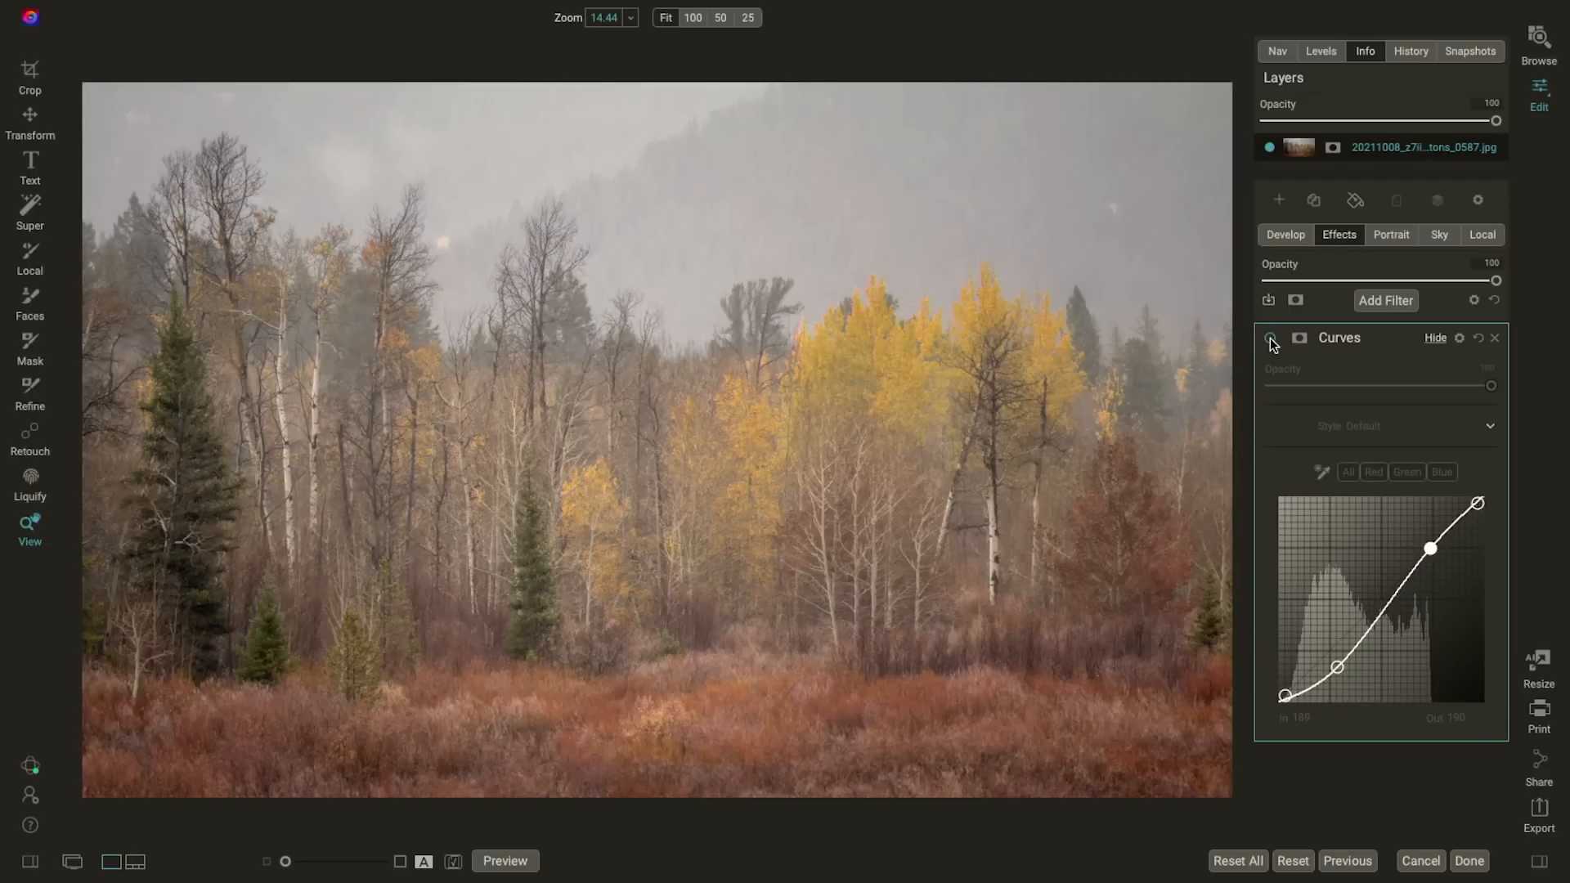
left_click(1269, 338)
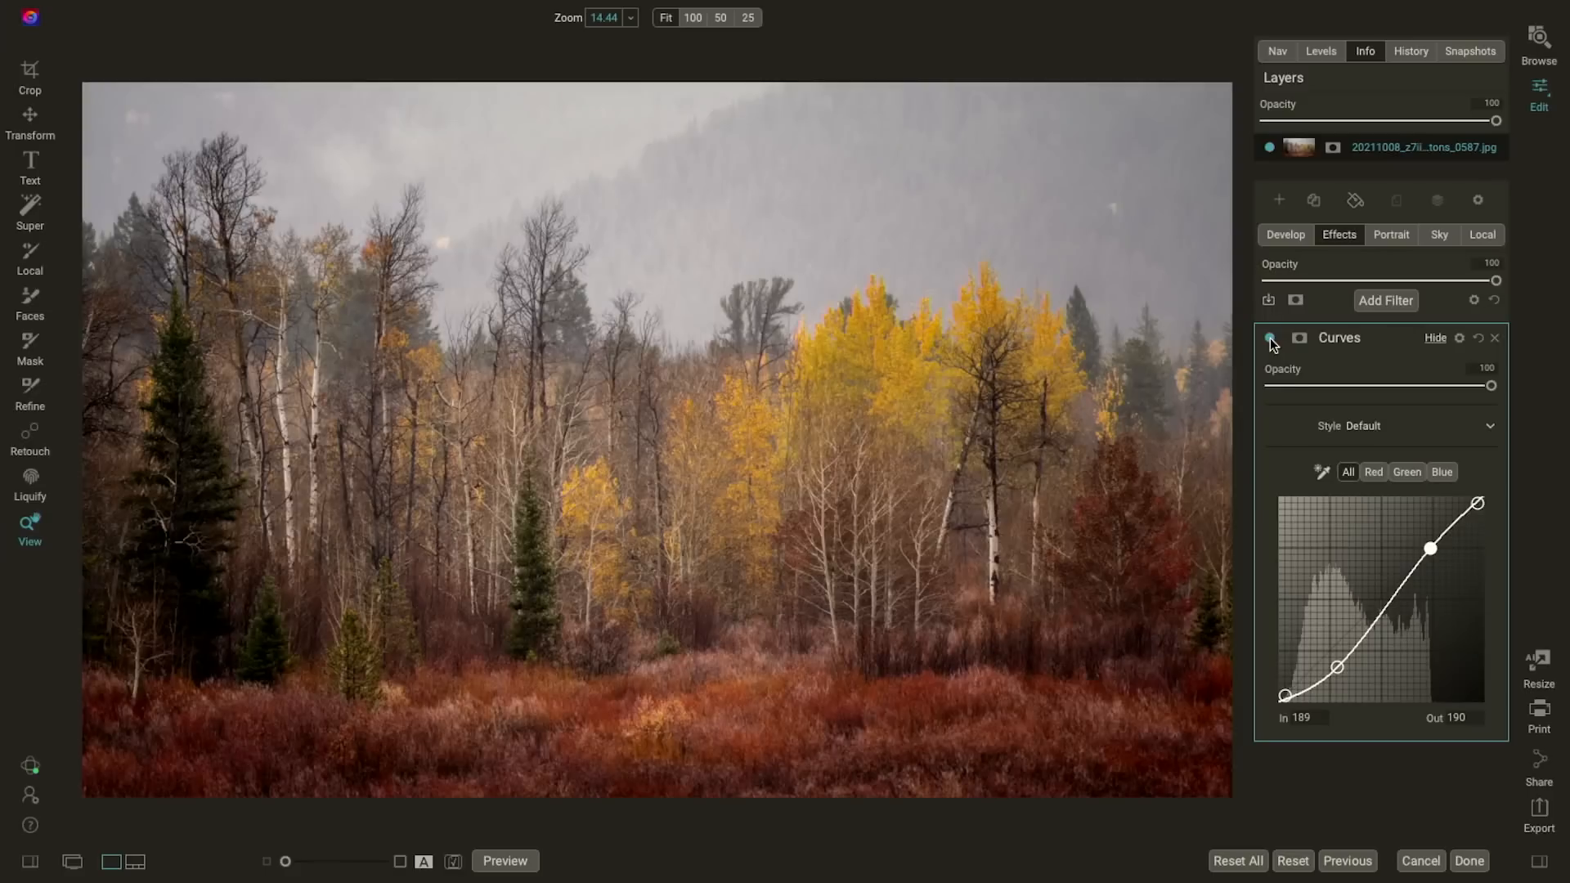
left_click(1269, 338)
left_click(1269, 337)
Step: Nudge the shadow point, add an extra curve point at In 99, Out 68, and remove that extra control point
left_click_drag(1338, 666, 1341, 663)
left_click(1358, 646)
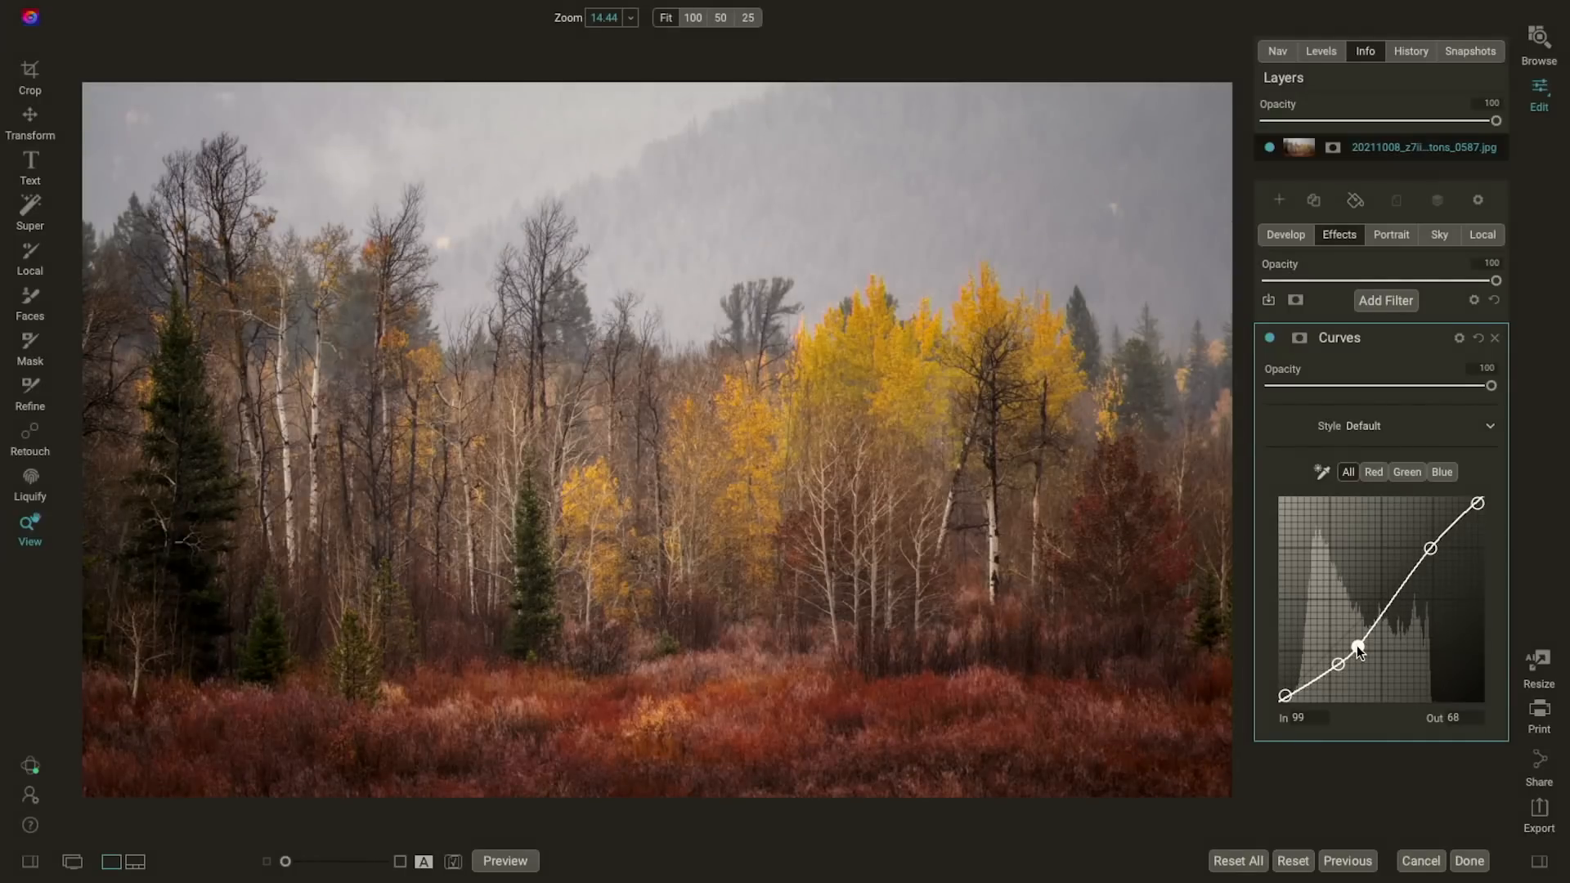
right_click(1357, 645)
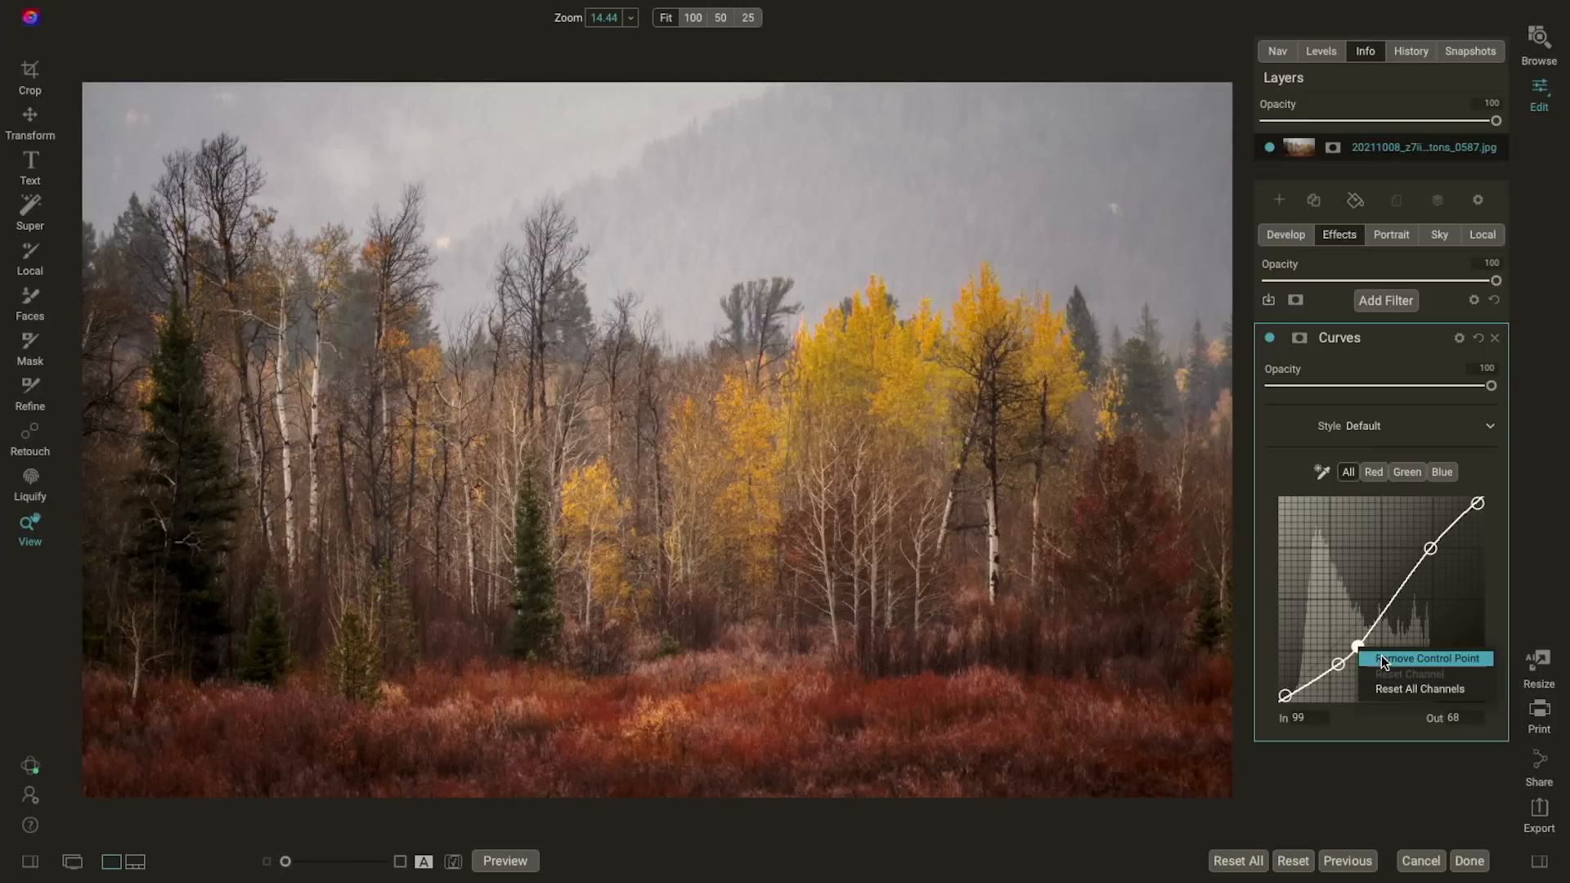
left_click(1381, 657)
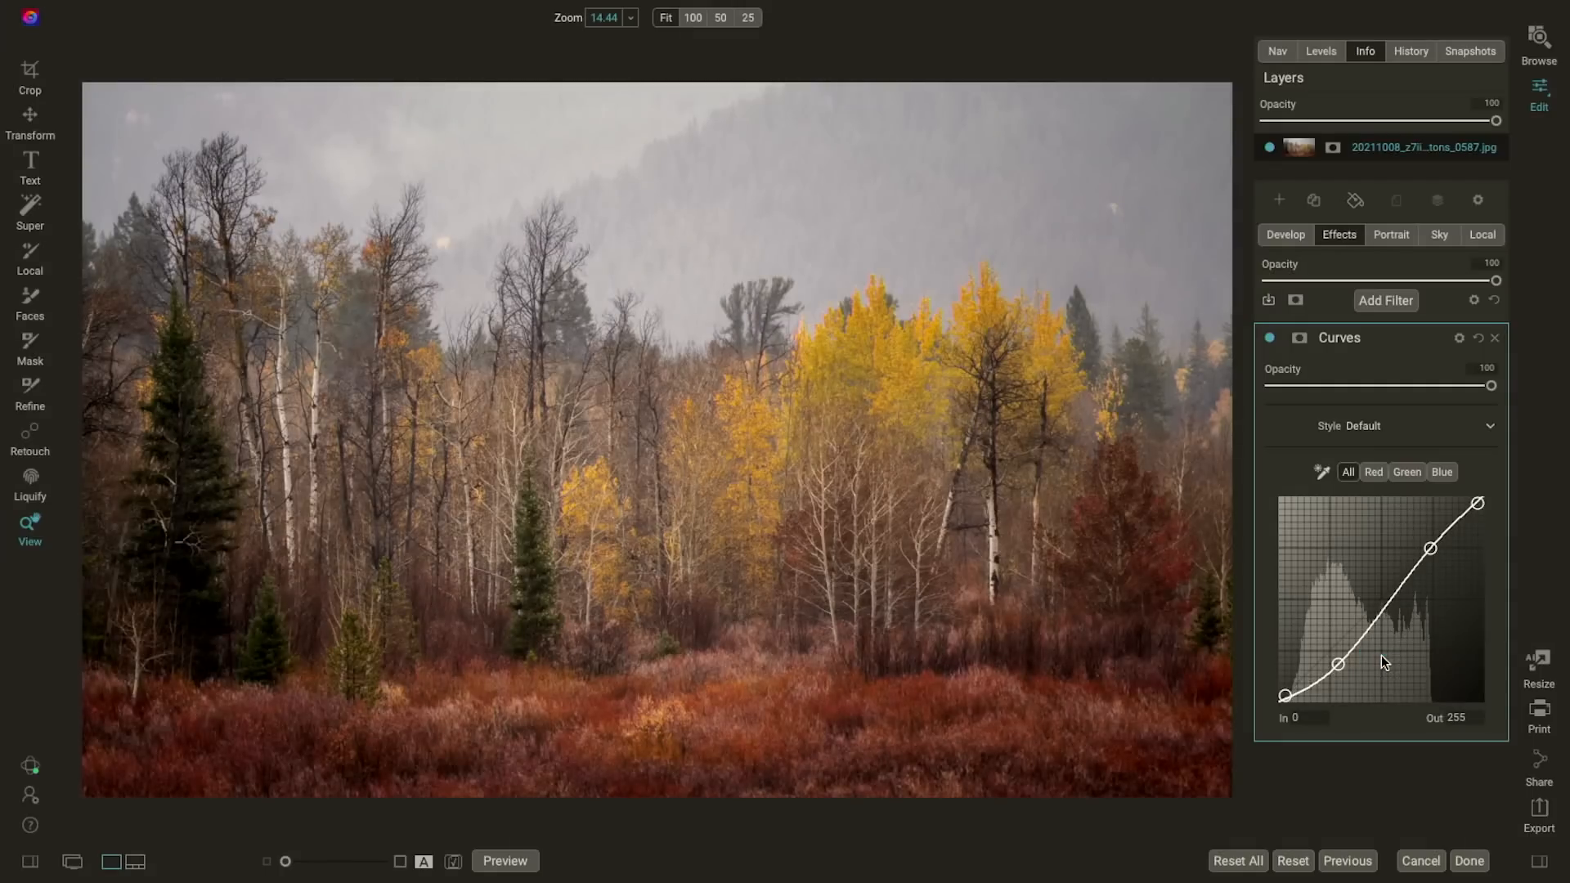
right_click(1382, 656)
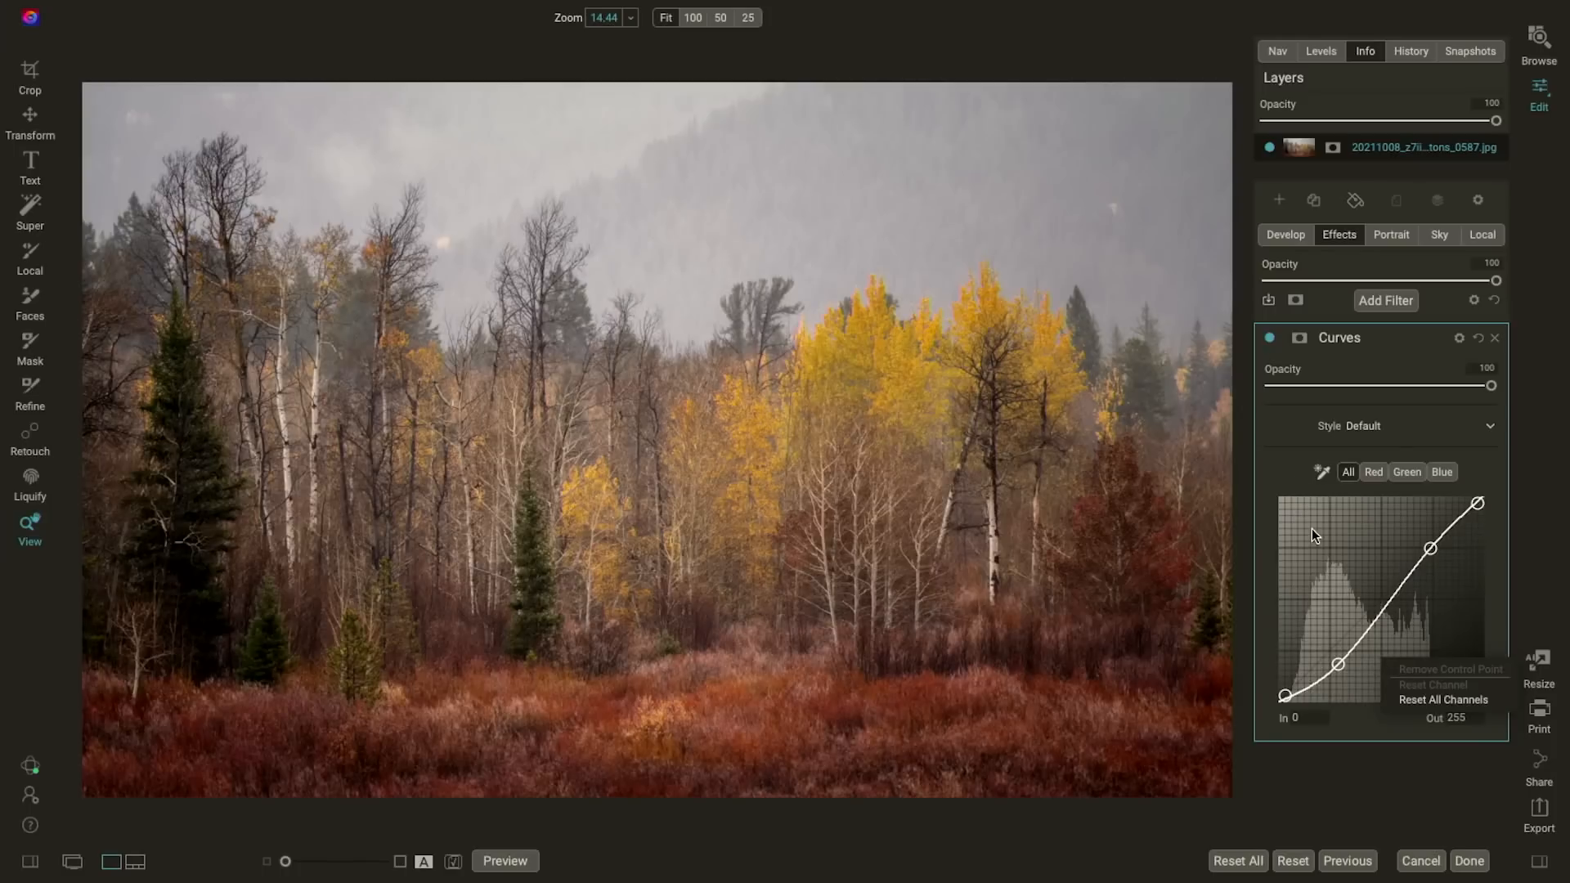
Step: Reposition the shadow point of the curve to In 69, Out 49
left_click(1341, 665)
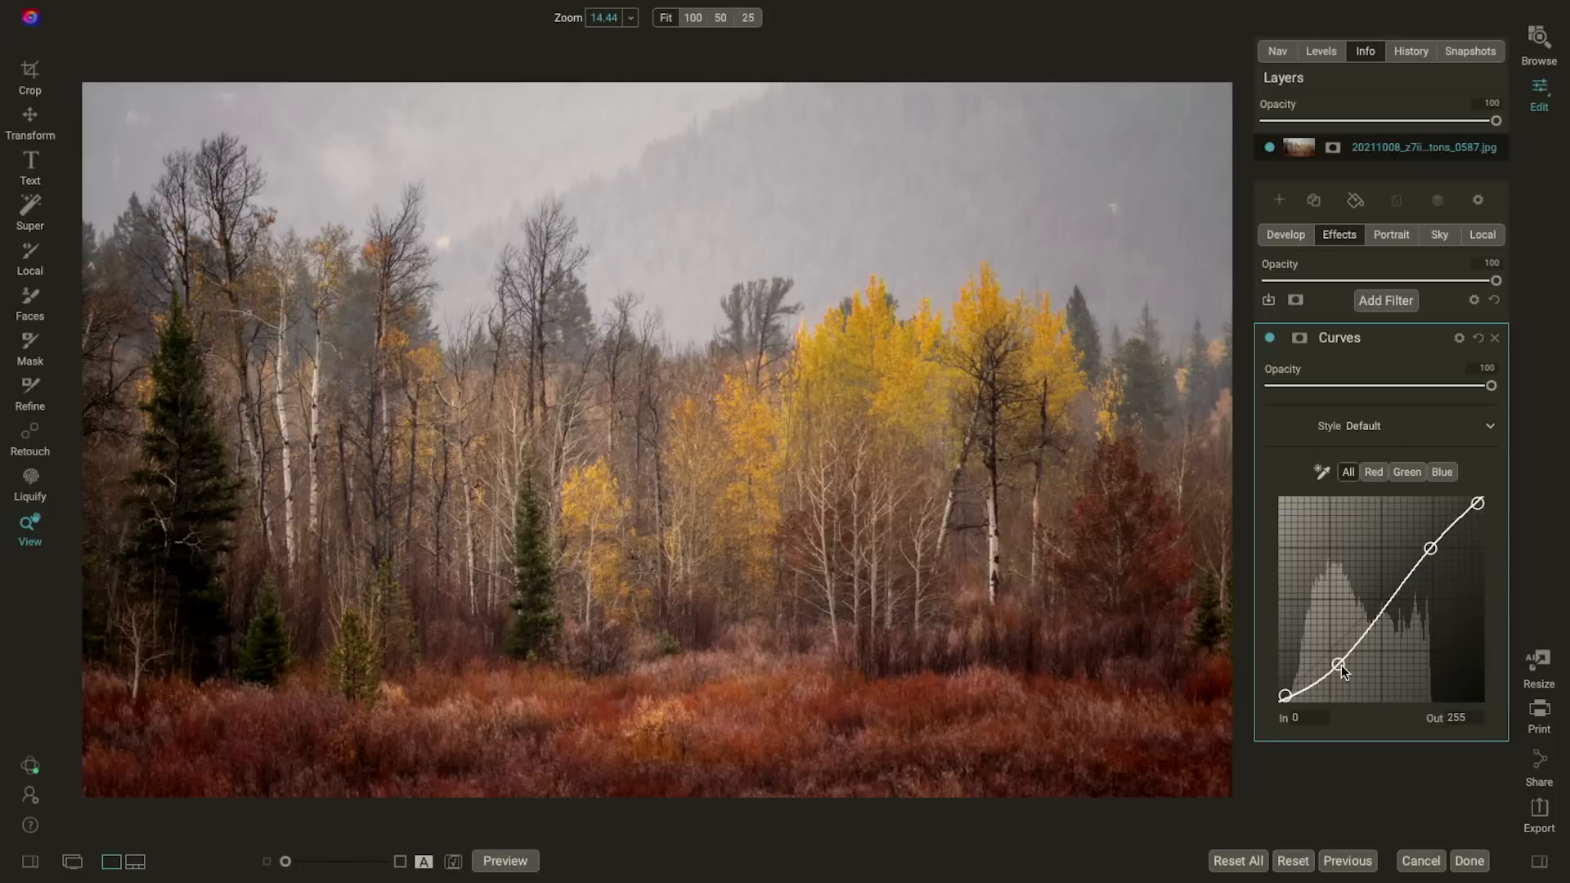
left_click(1304, 717)
key("Tab")
left_click_drag(1338, 664, 1335, 662)
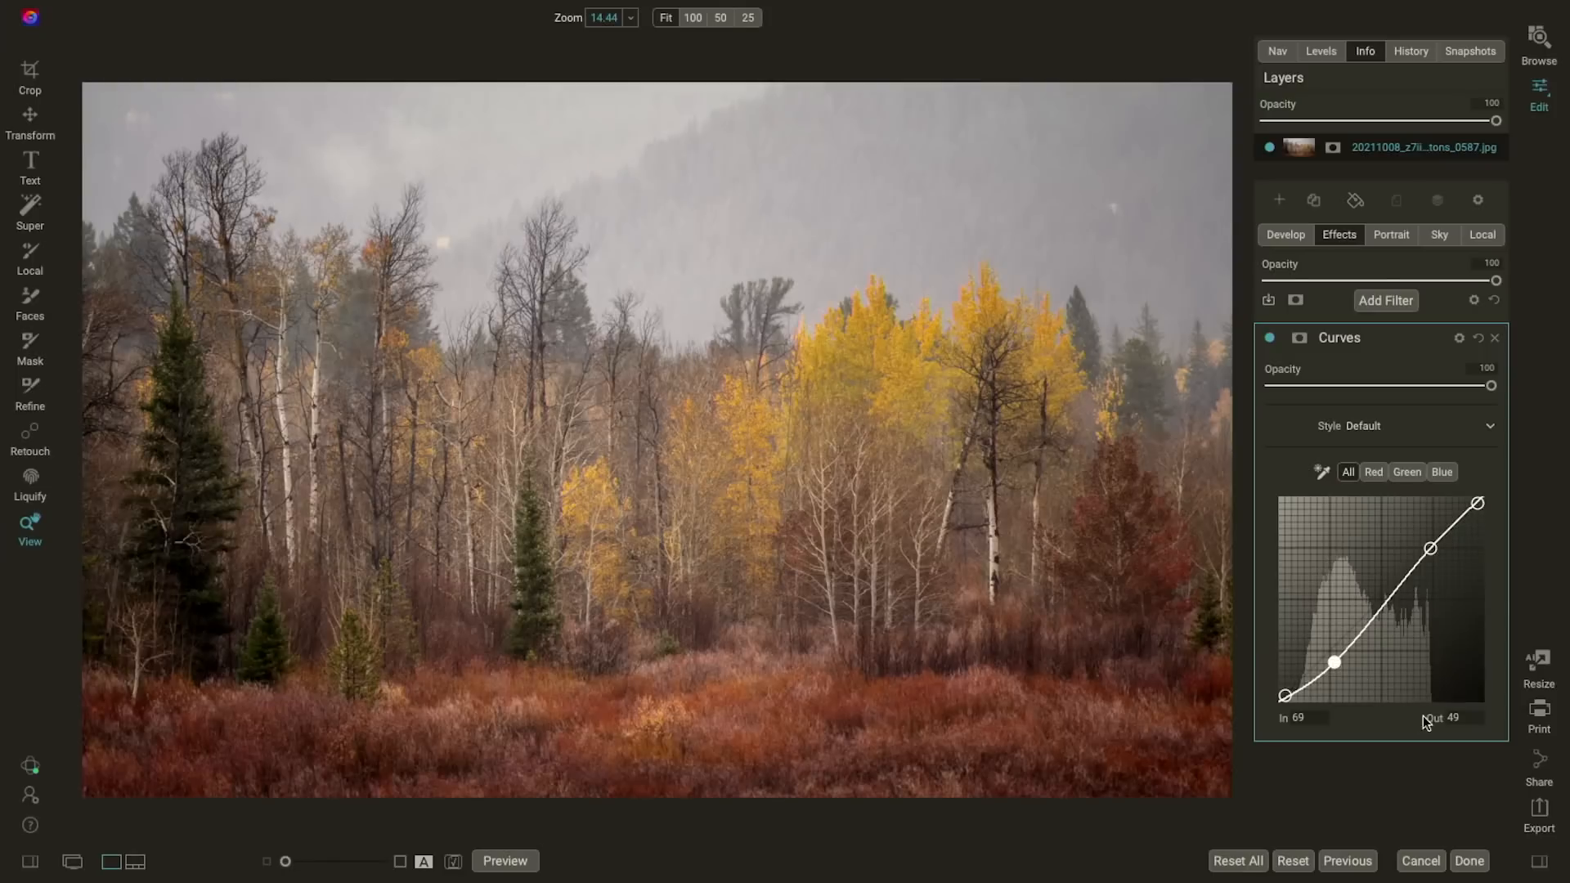
Step: Enter 56 as the shadow point's output and fine-tune it downward in single steps to deepen the shadows
left_click(1451, 719)
type("56")
key("Down")
key("Down")
key("Down")
key("Down")
key("Down")
key("Down")
key("Down")
key("Down")
key("Down")
key("Down")
key("Down")
key("Down")
key("Down")
key("Down")
key("Down")
key("Up")
key("Up")
key("Up")
Step: View the separate Red, Green and Blue channel curves of the Curves filter
left_click(1374, 474)
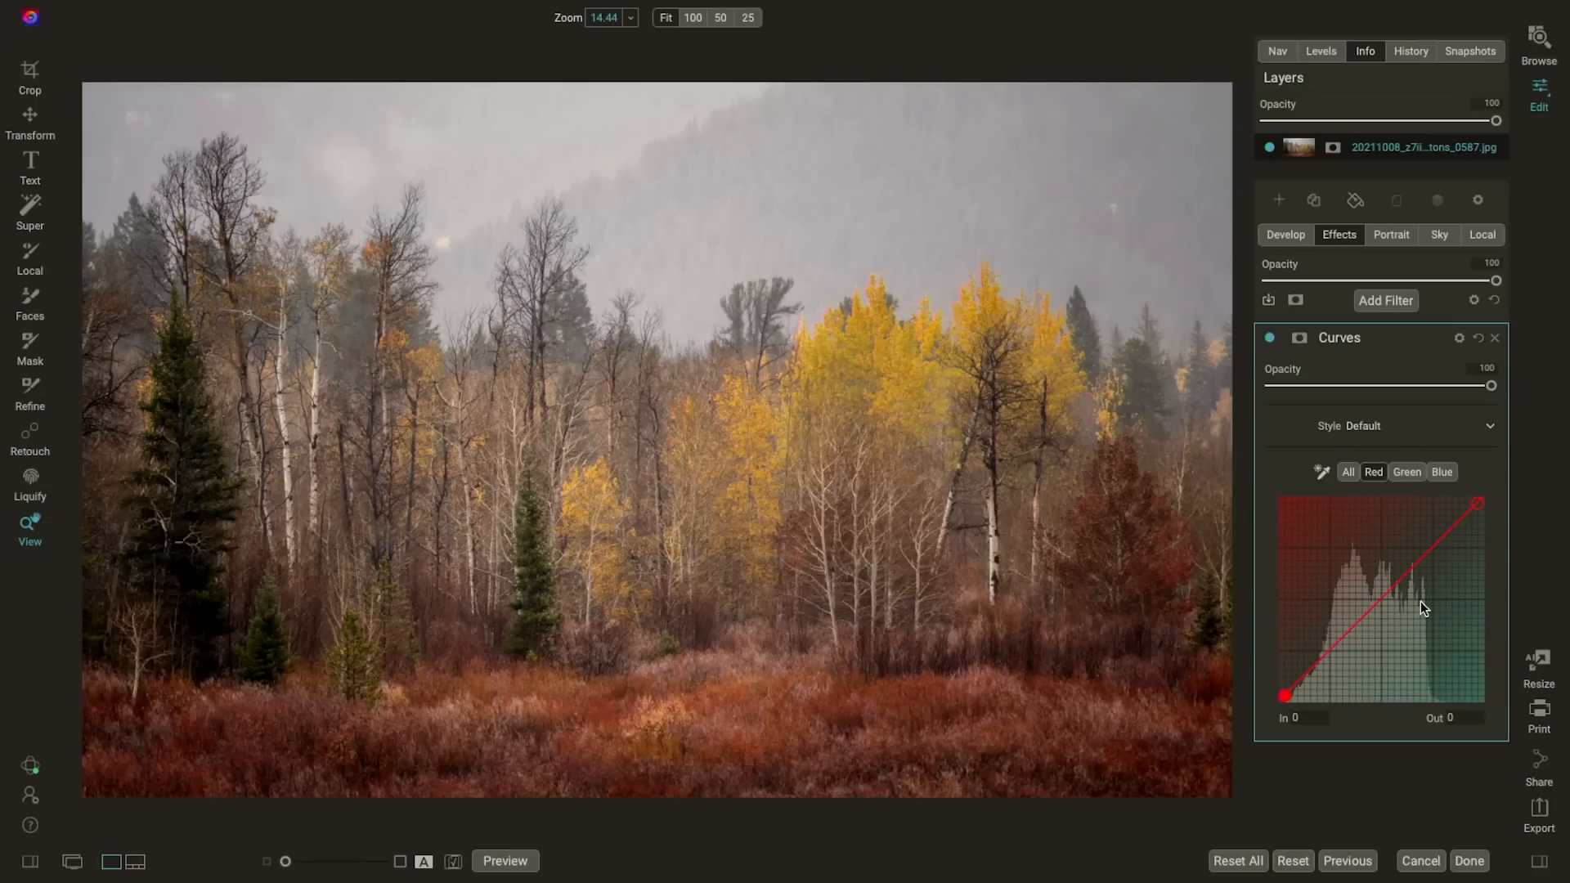
left_click(1404, 474)
left_click(1441, 474)
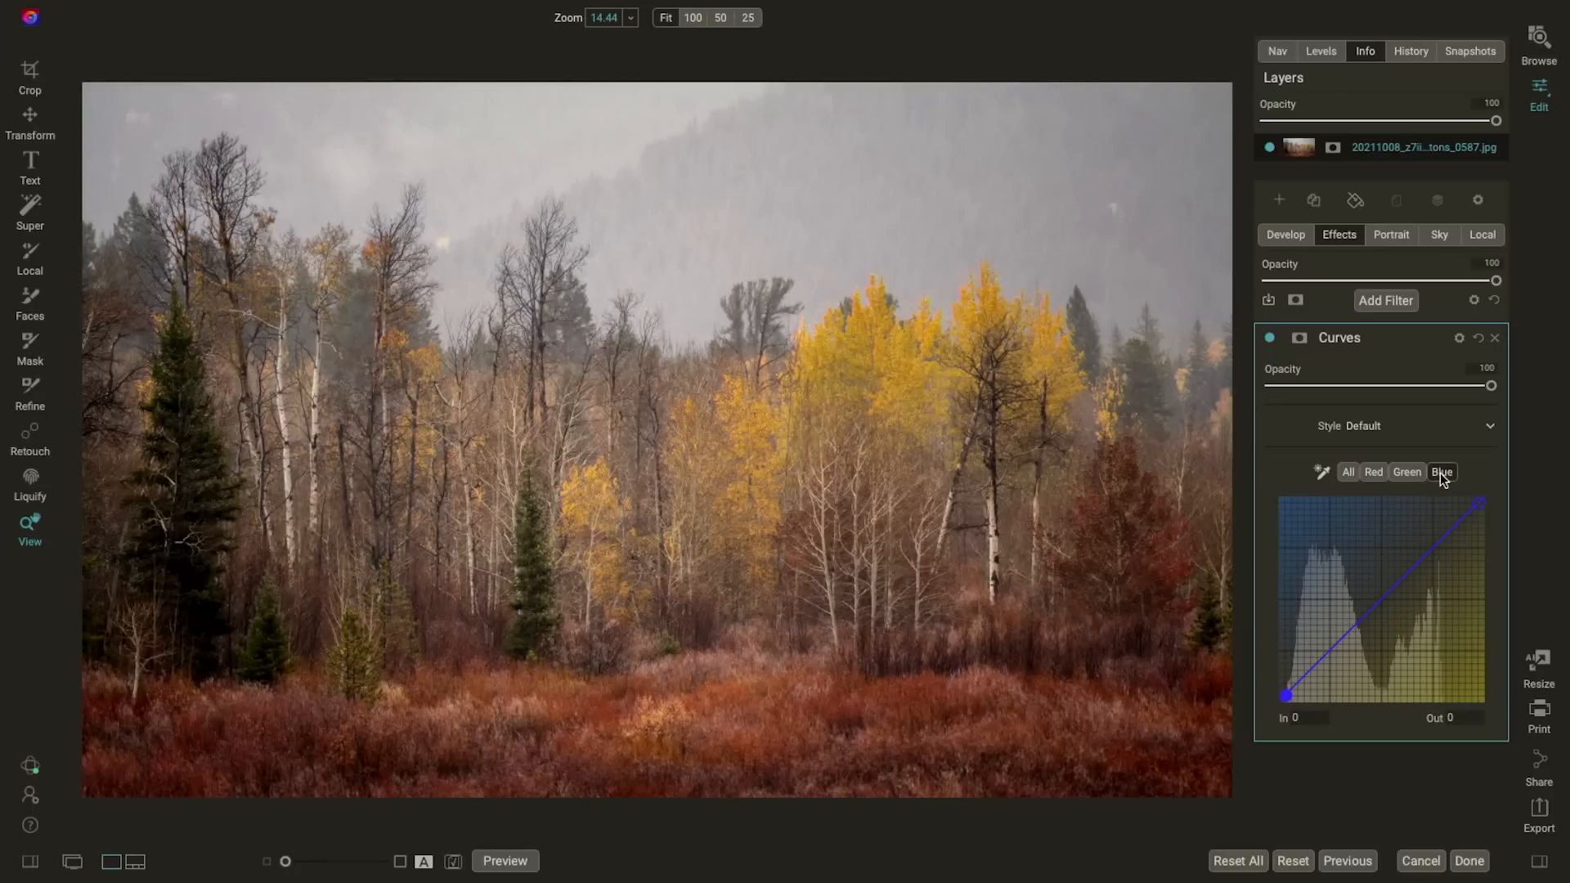